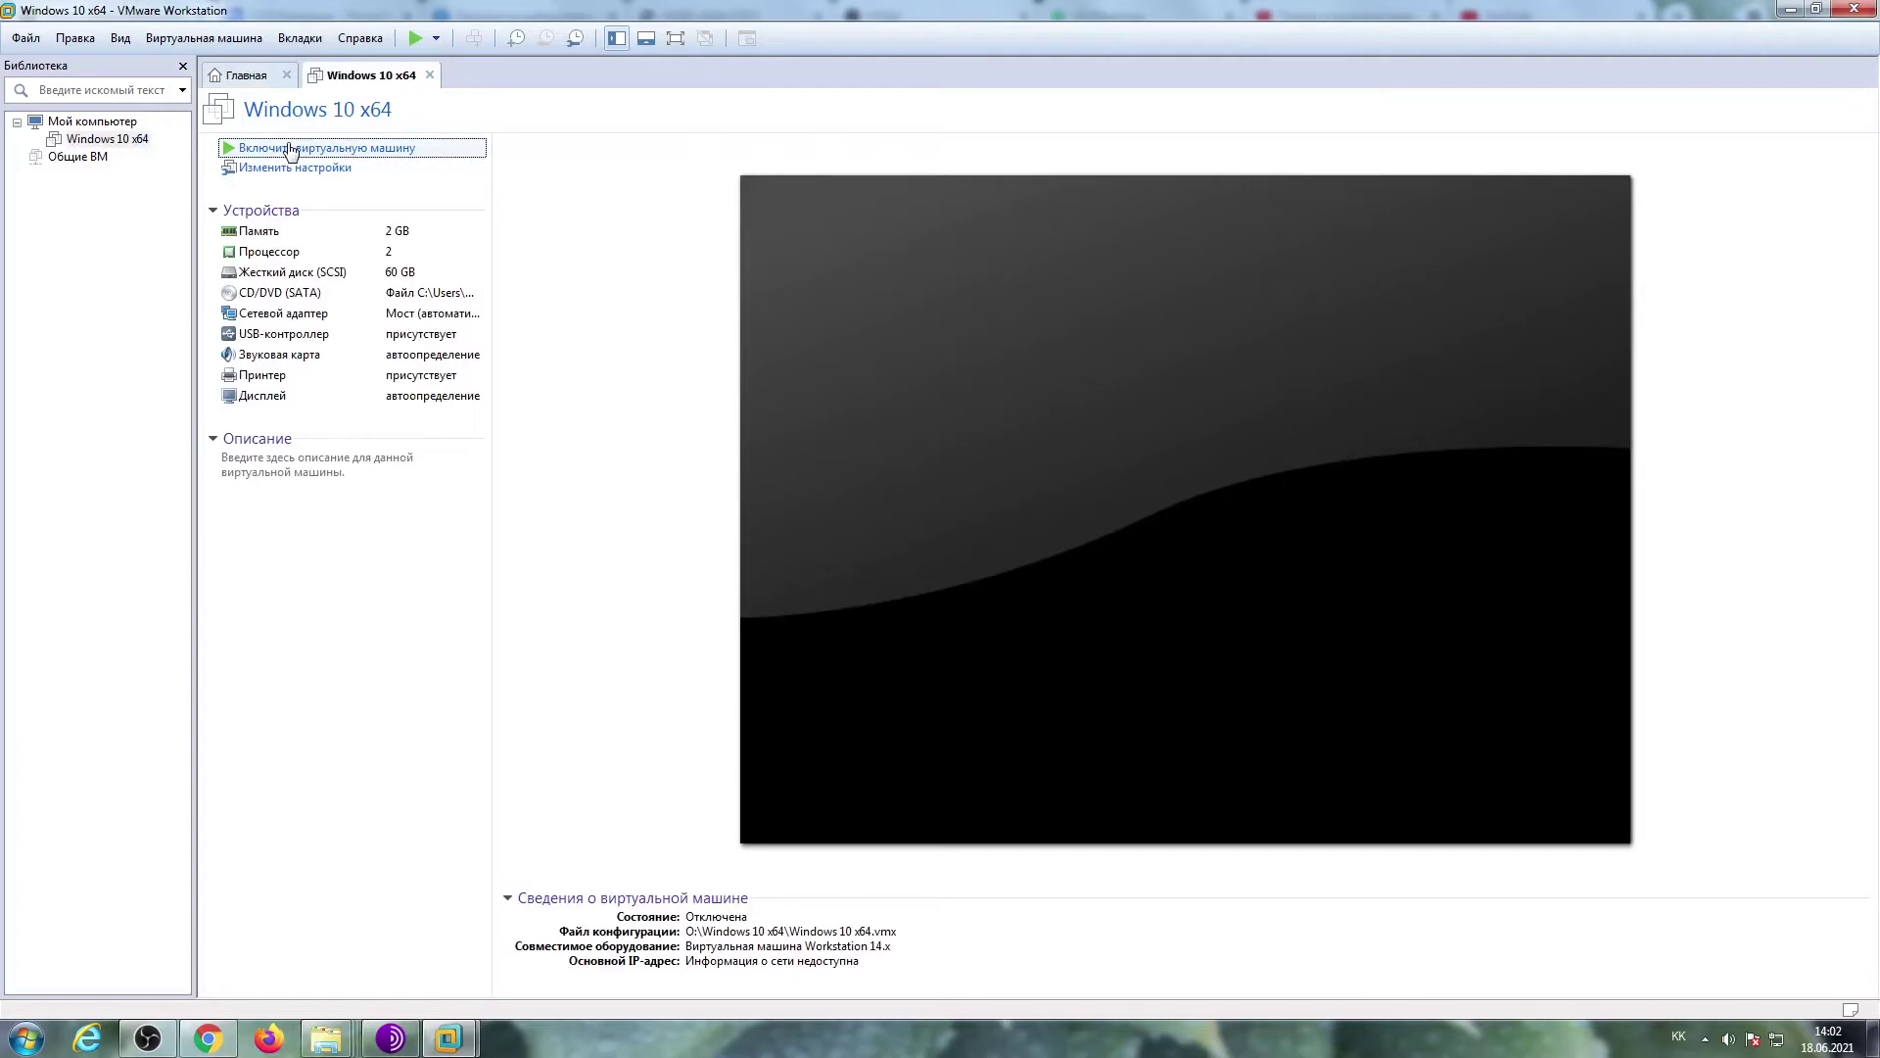
Power on the Windows 10 x64 virtual machine, dismiss the device notification and direct input to its console
left_click(290, 149)
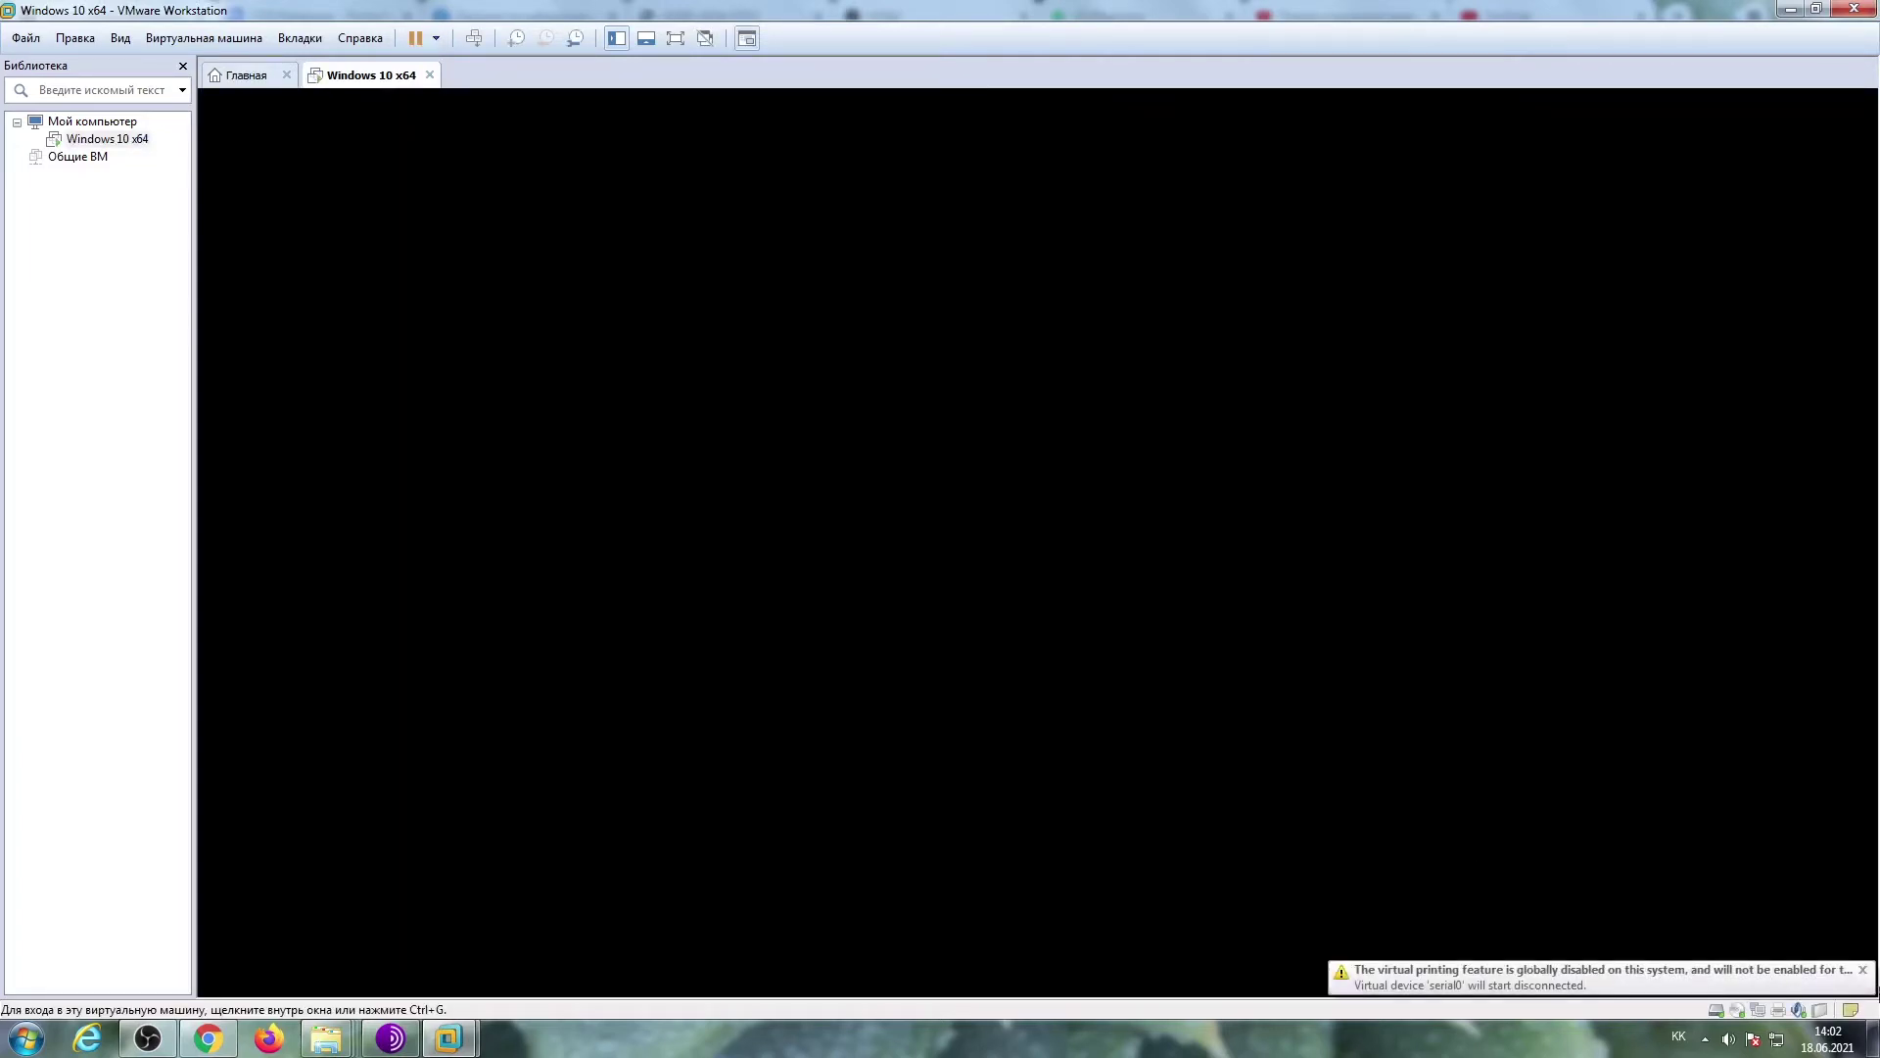
left_click(1864, 970)
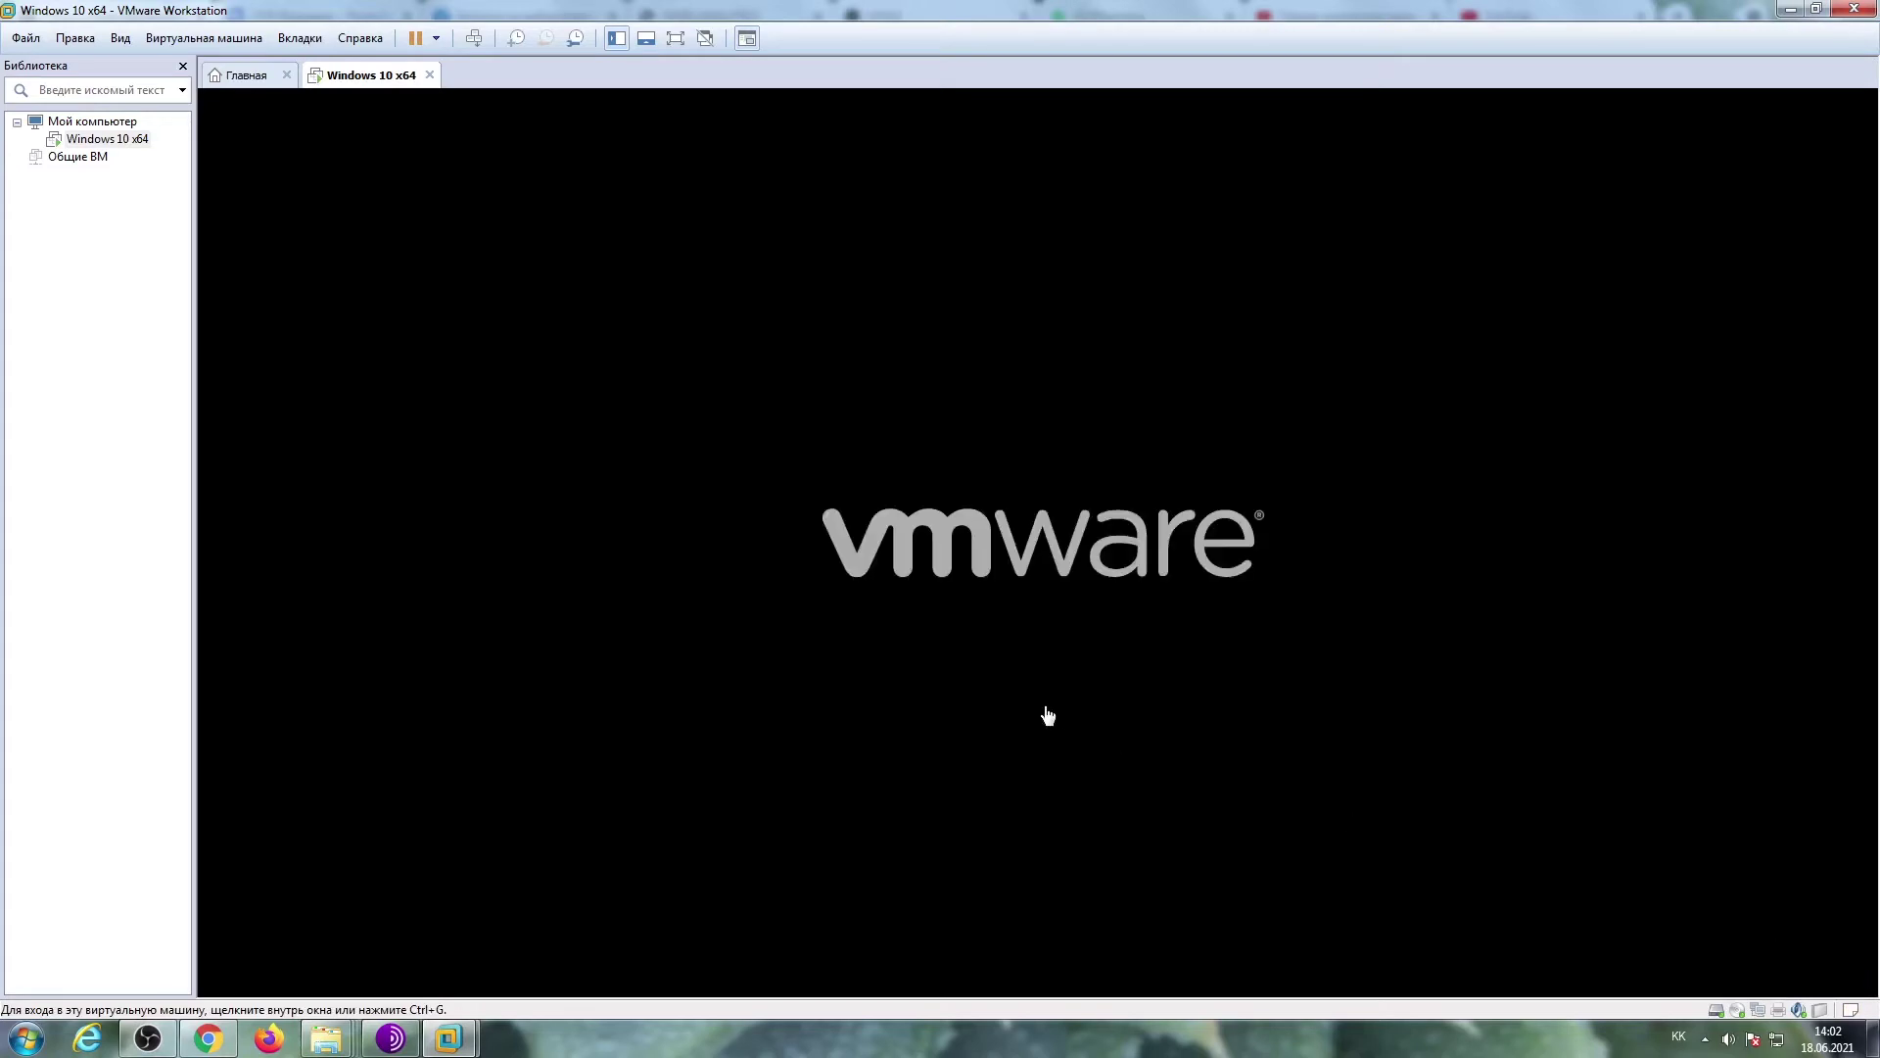
left_click(1028, 658)
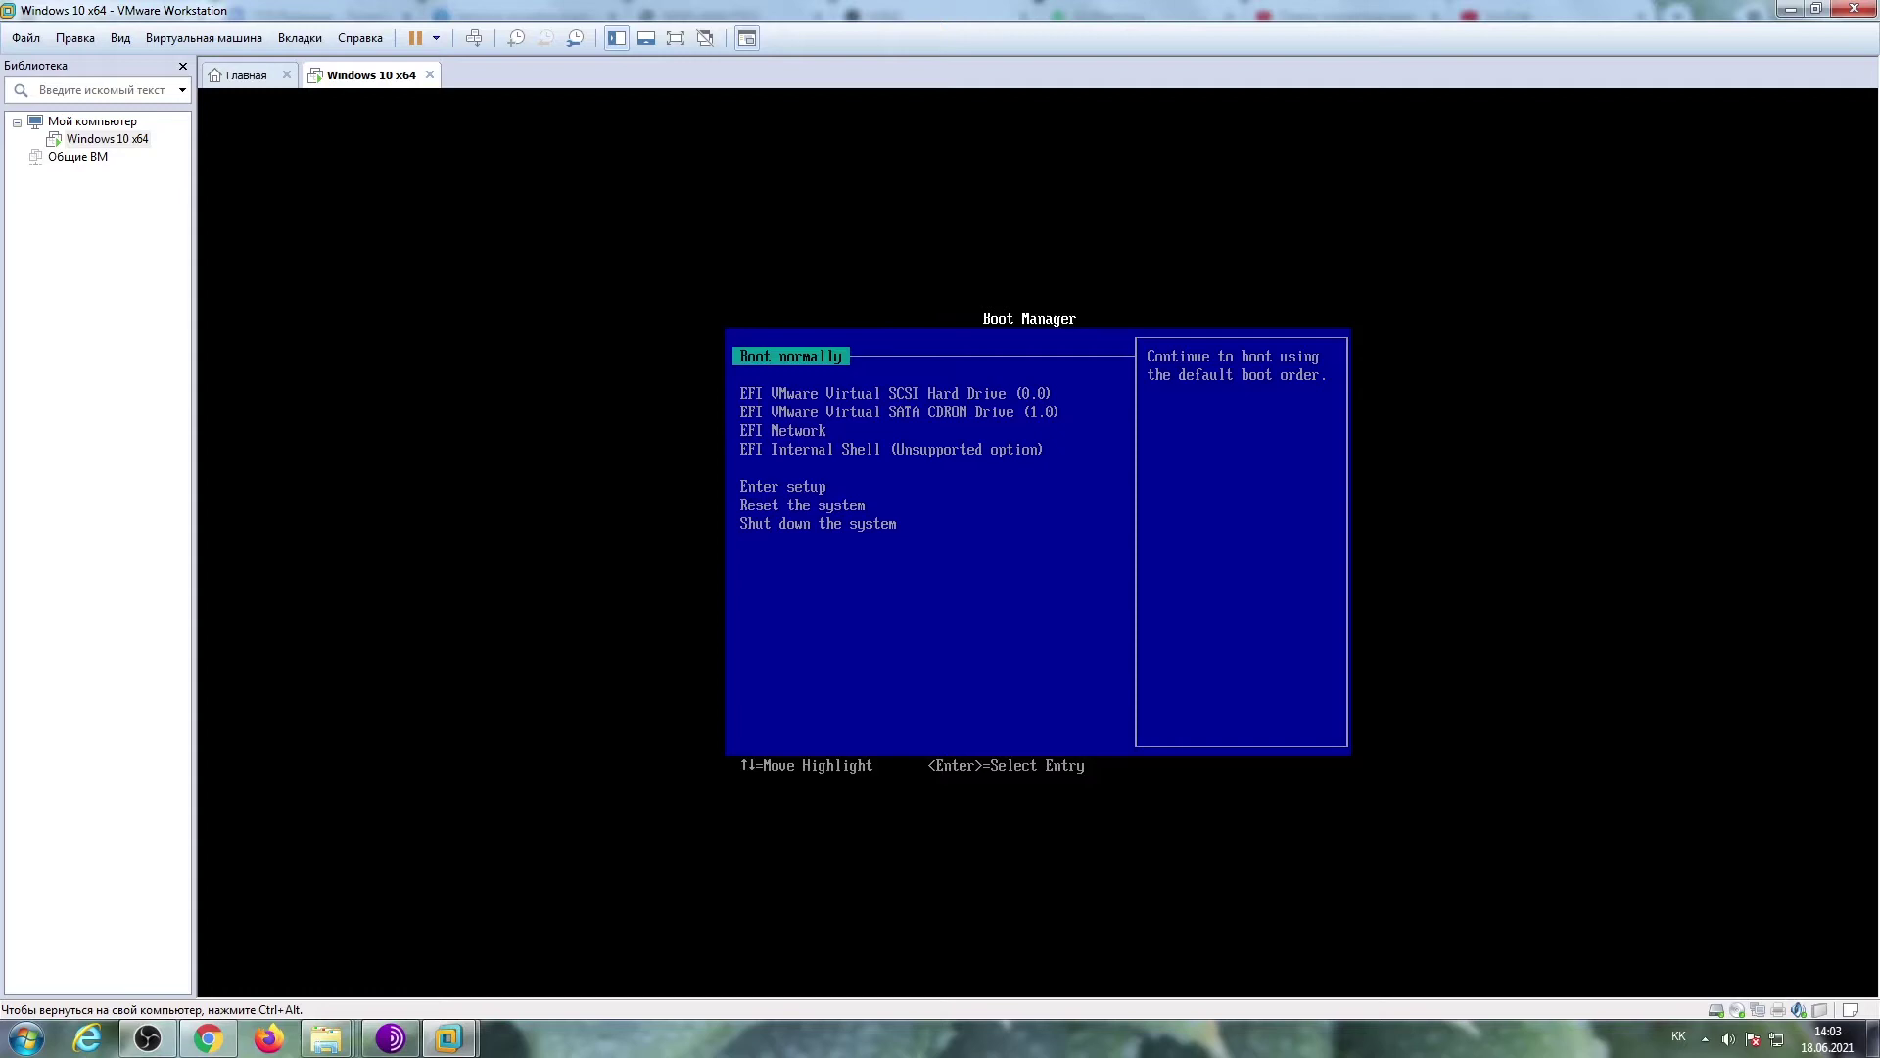
Boot the virtual machine from the EFI VMware Virtual SATA CDROM Drive to load Windows Setup
key("Down")
key("Down")
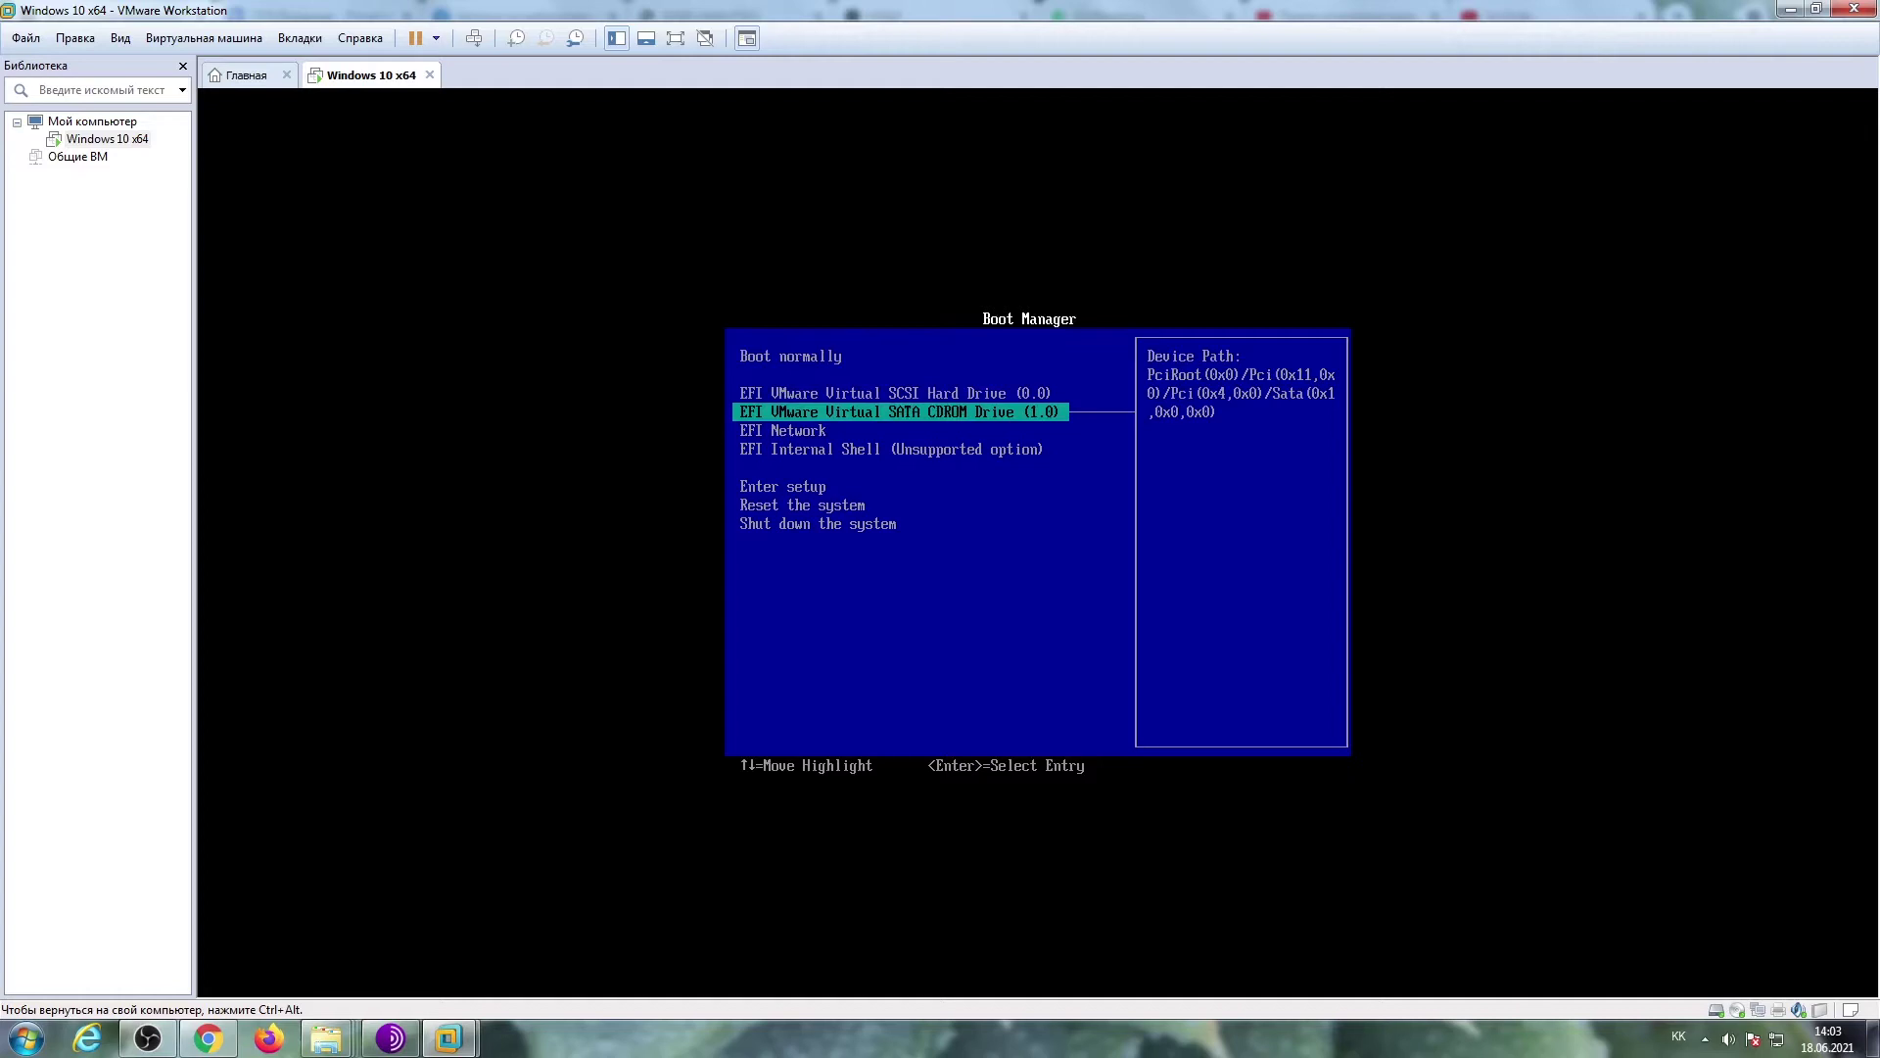
key("Return")
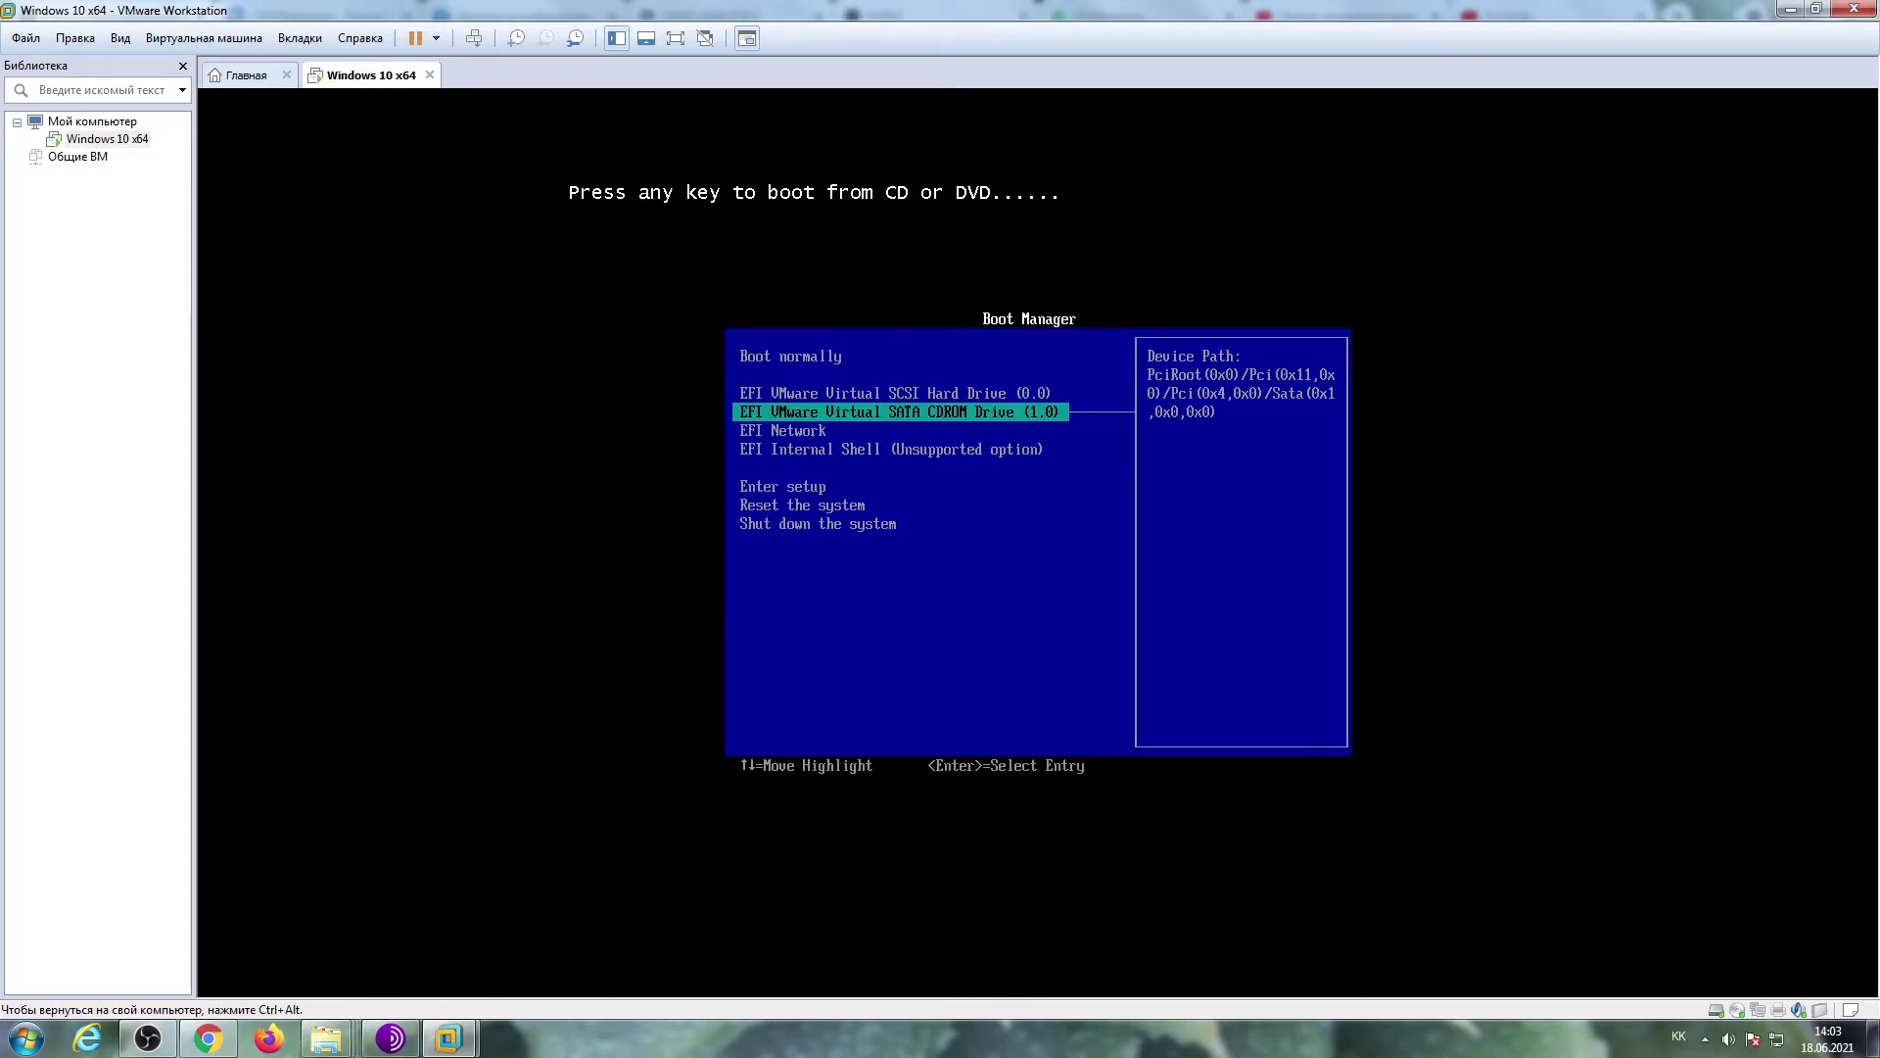
key("Return")
key("Return")
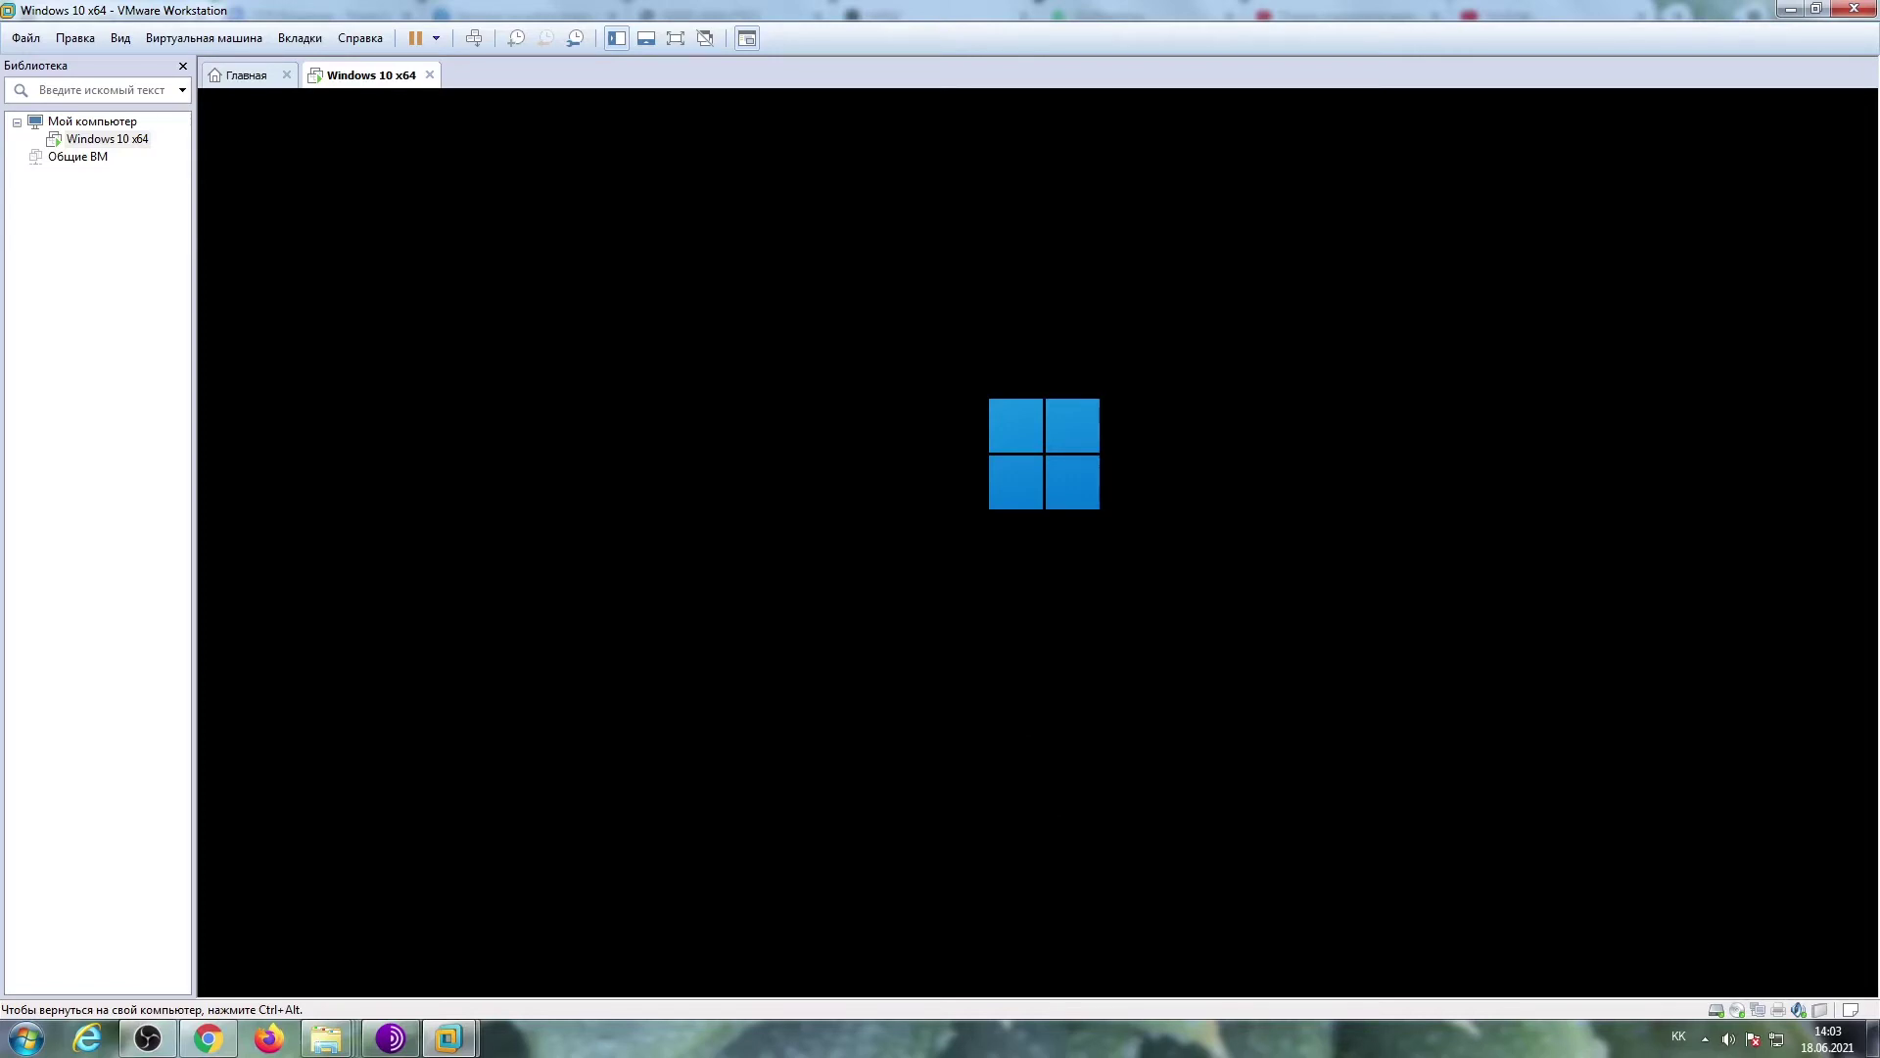
key("ctrl+alt")
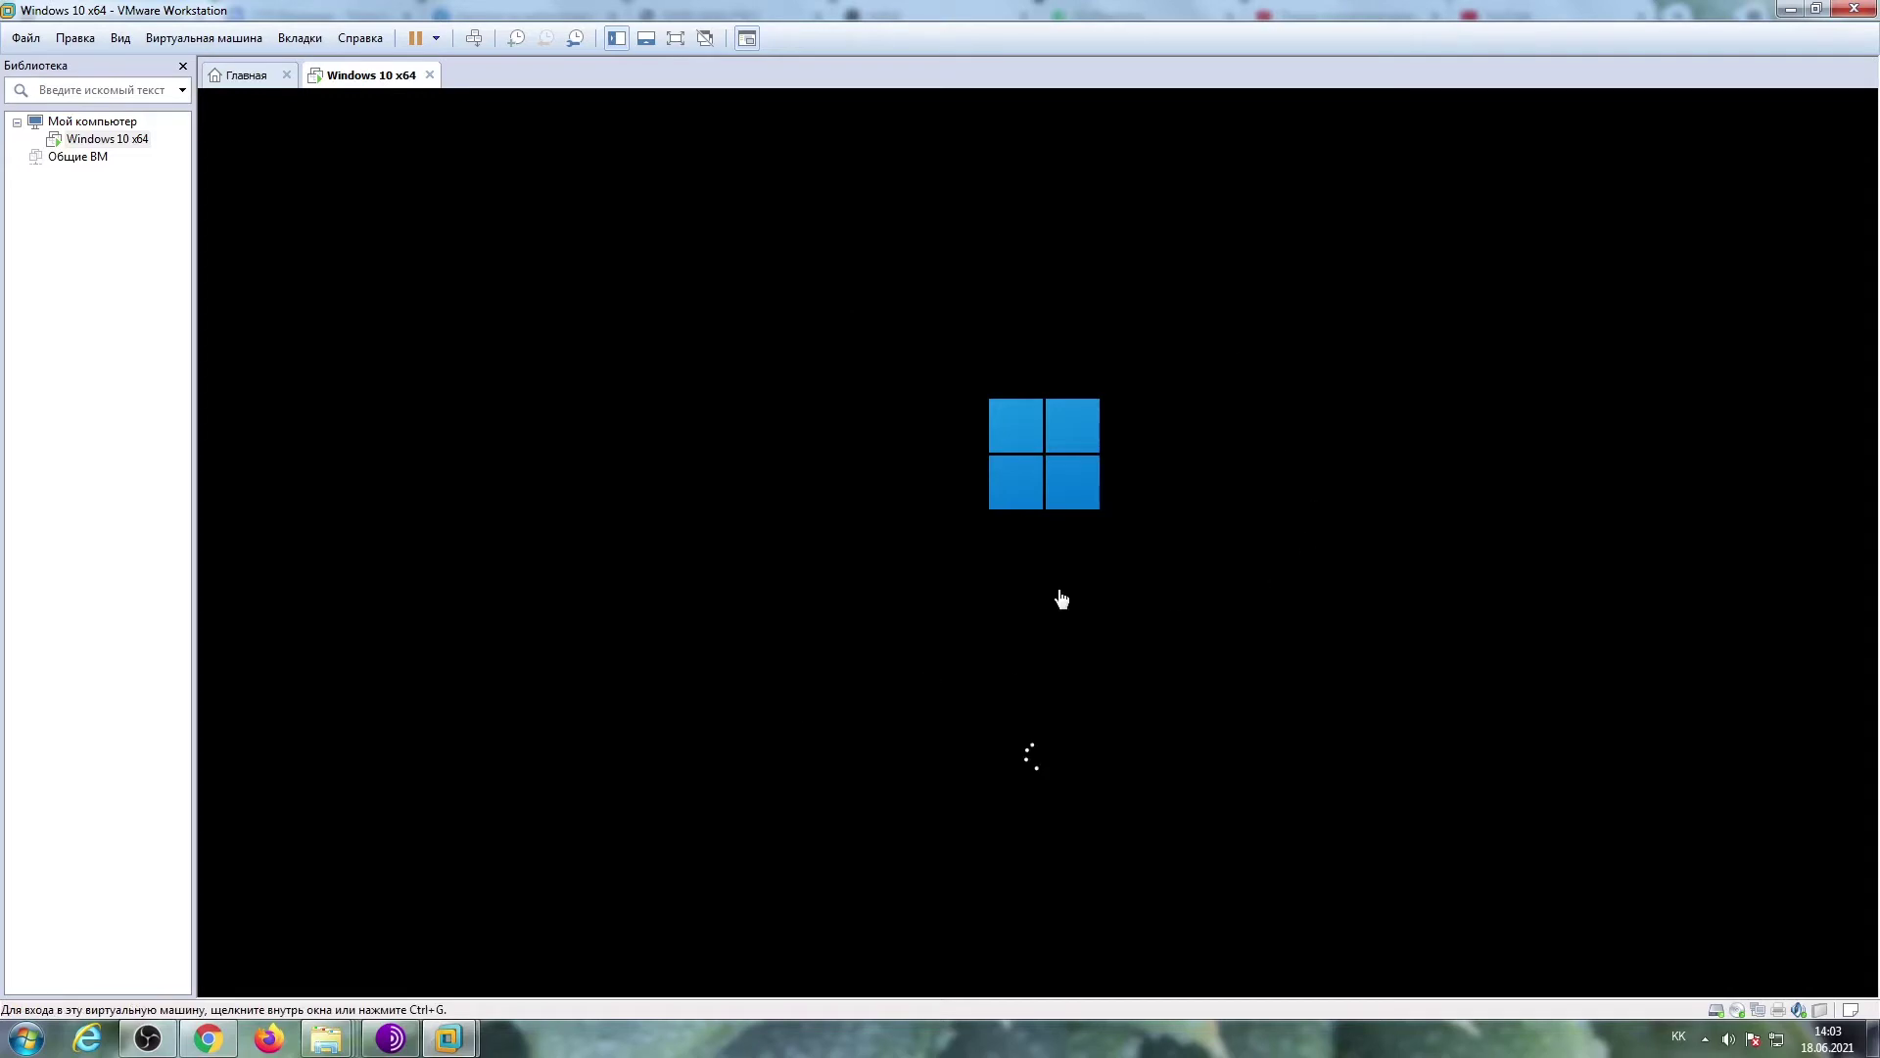
key("ctrl+g")
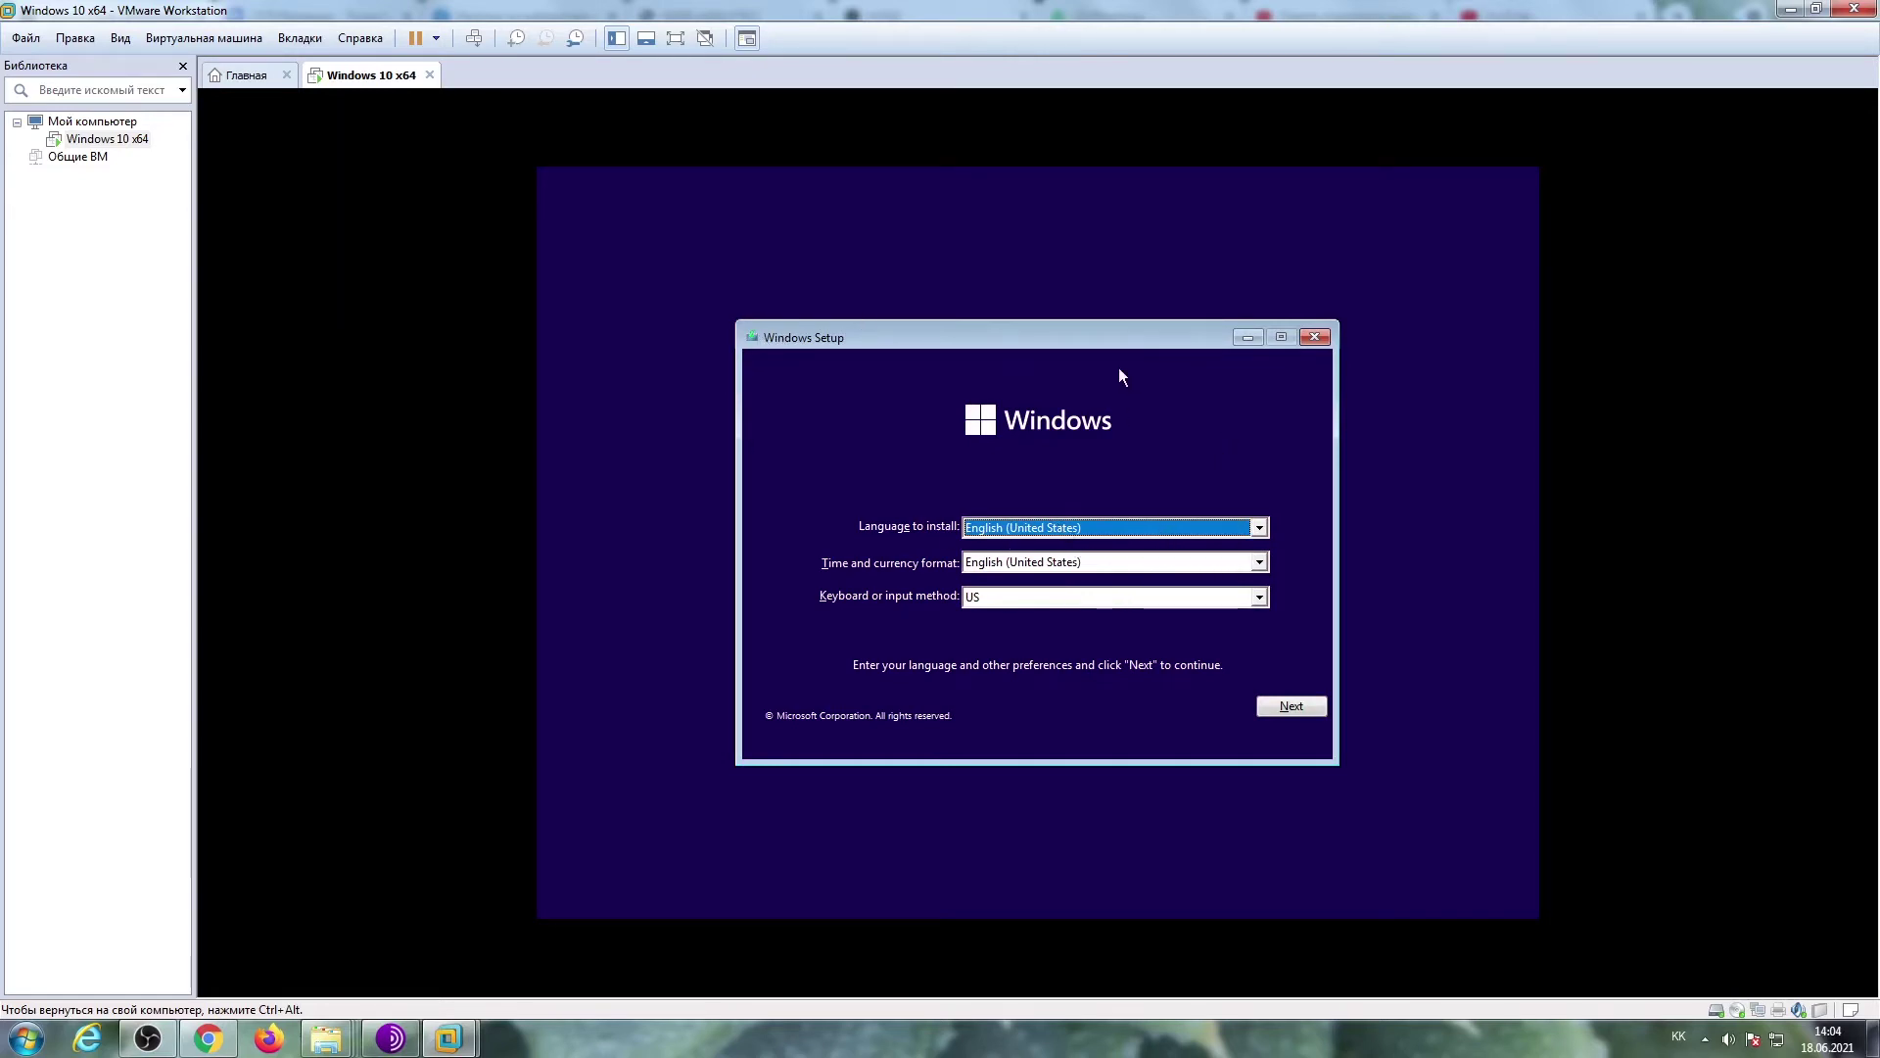
Accept English (United States) as the setup language with the US keyboard and start the Windows installation
left_click(1259, 529)
left_click(1261, 530)
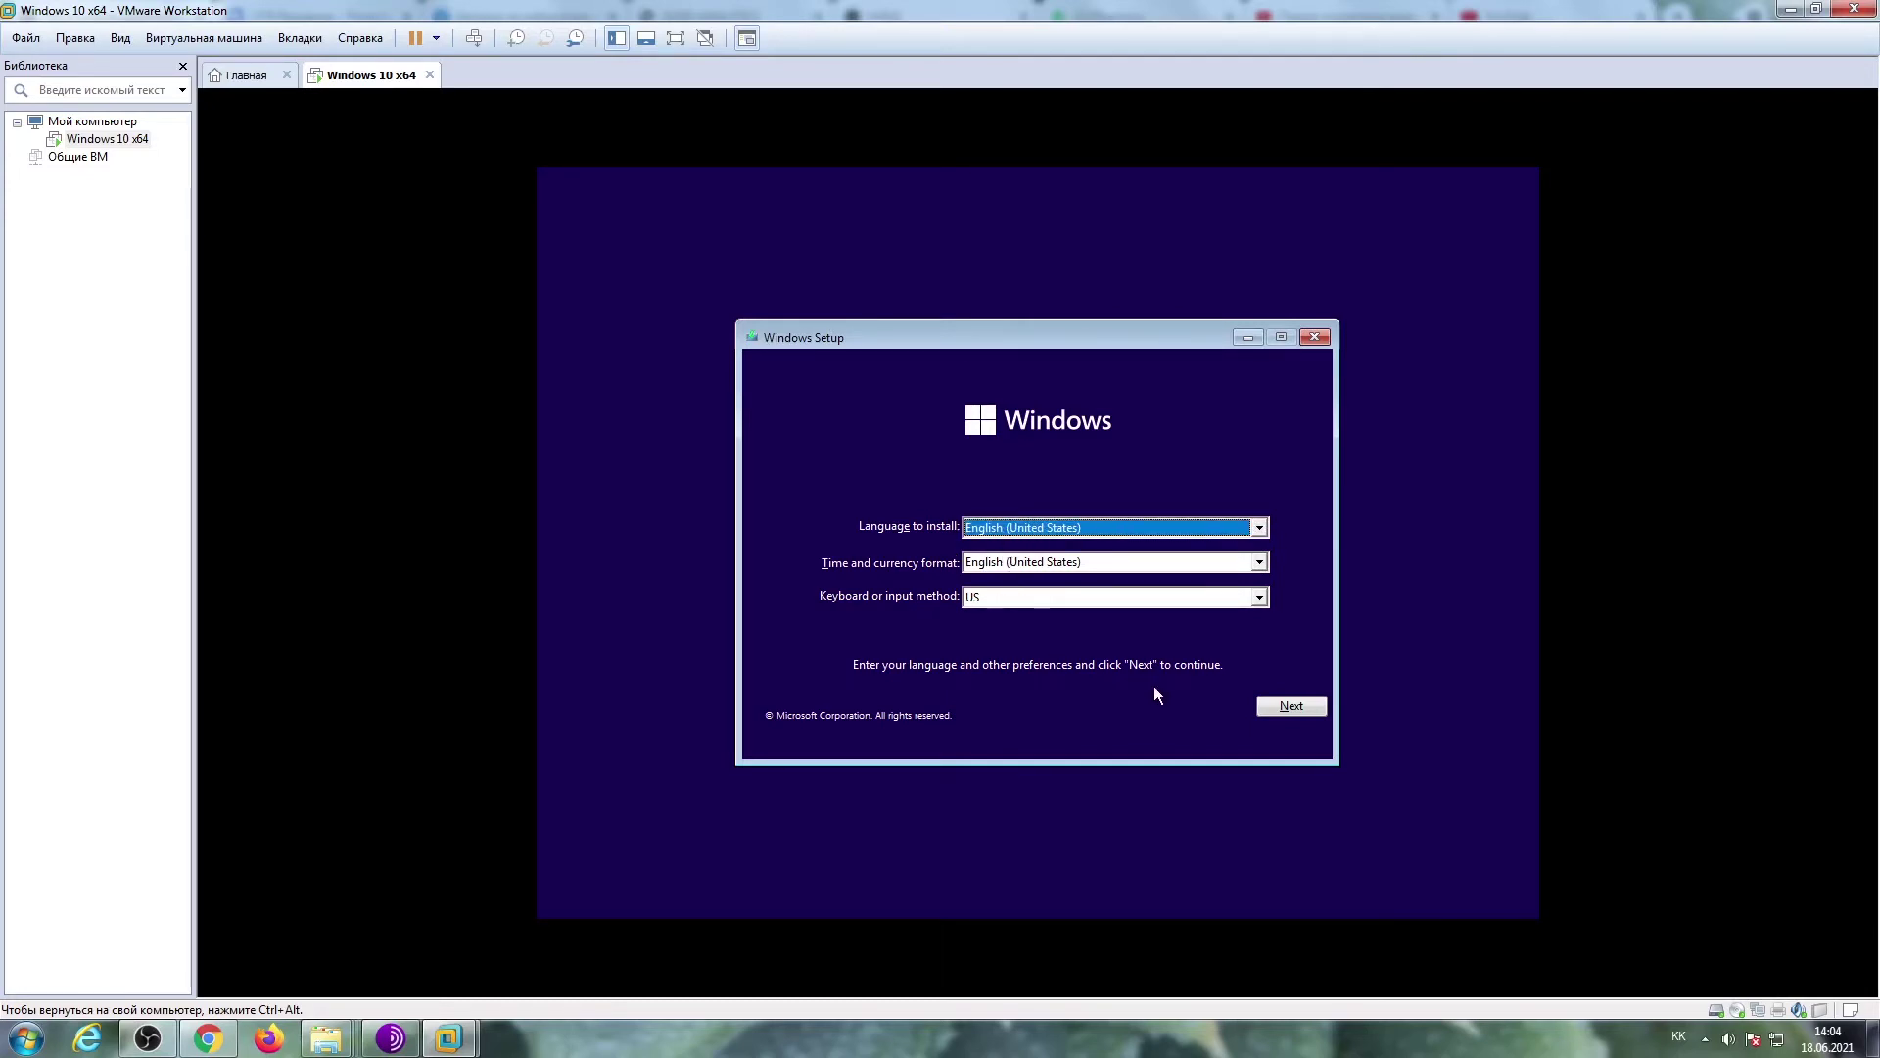
left_click(1293, 709)
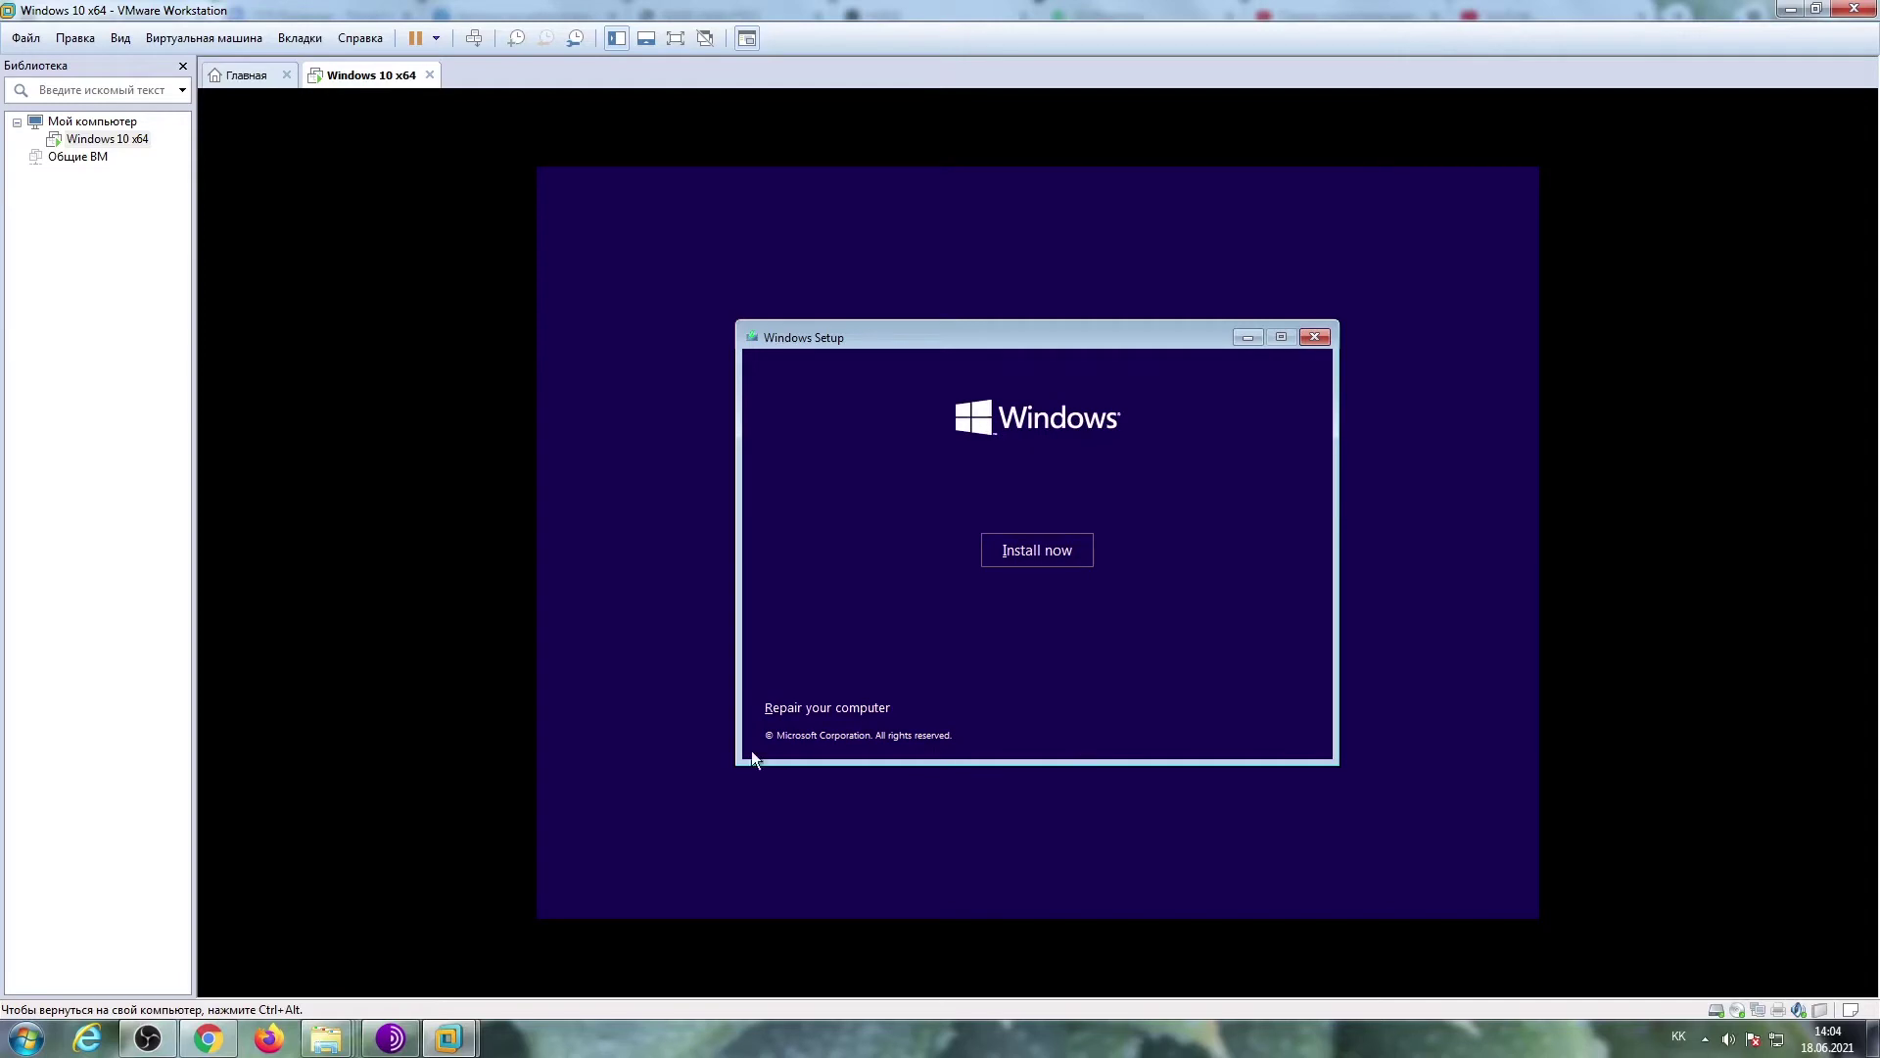
left_click(1032, 558)
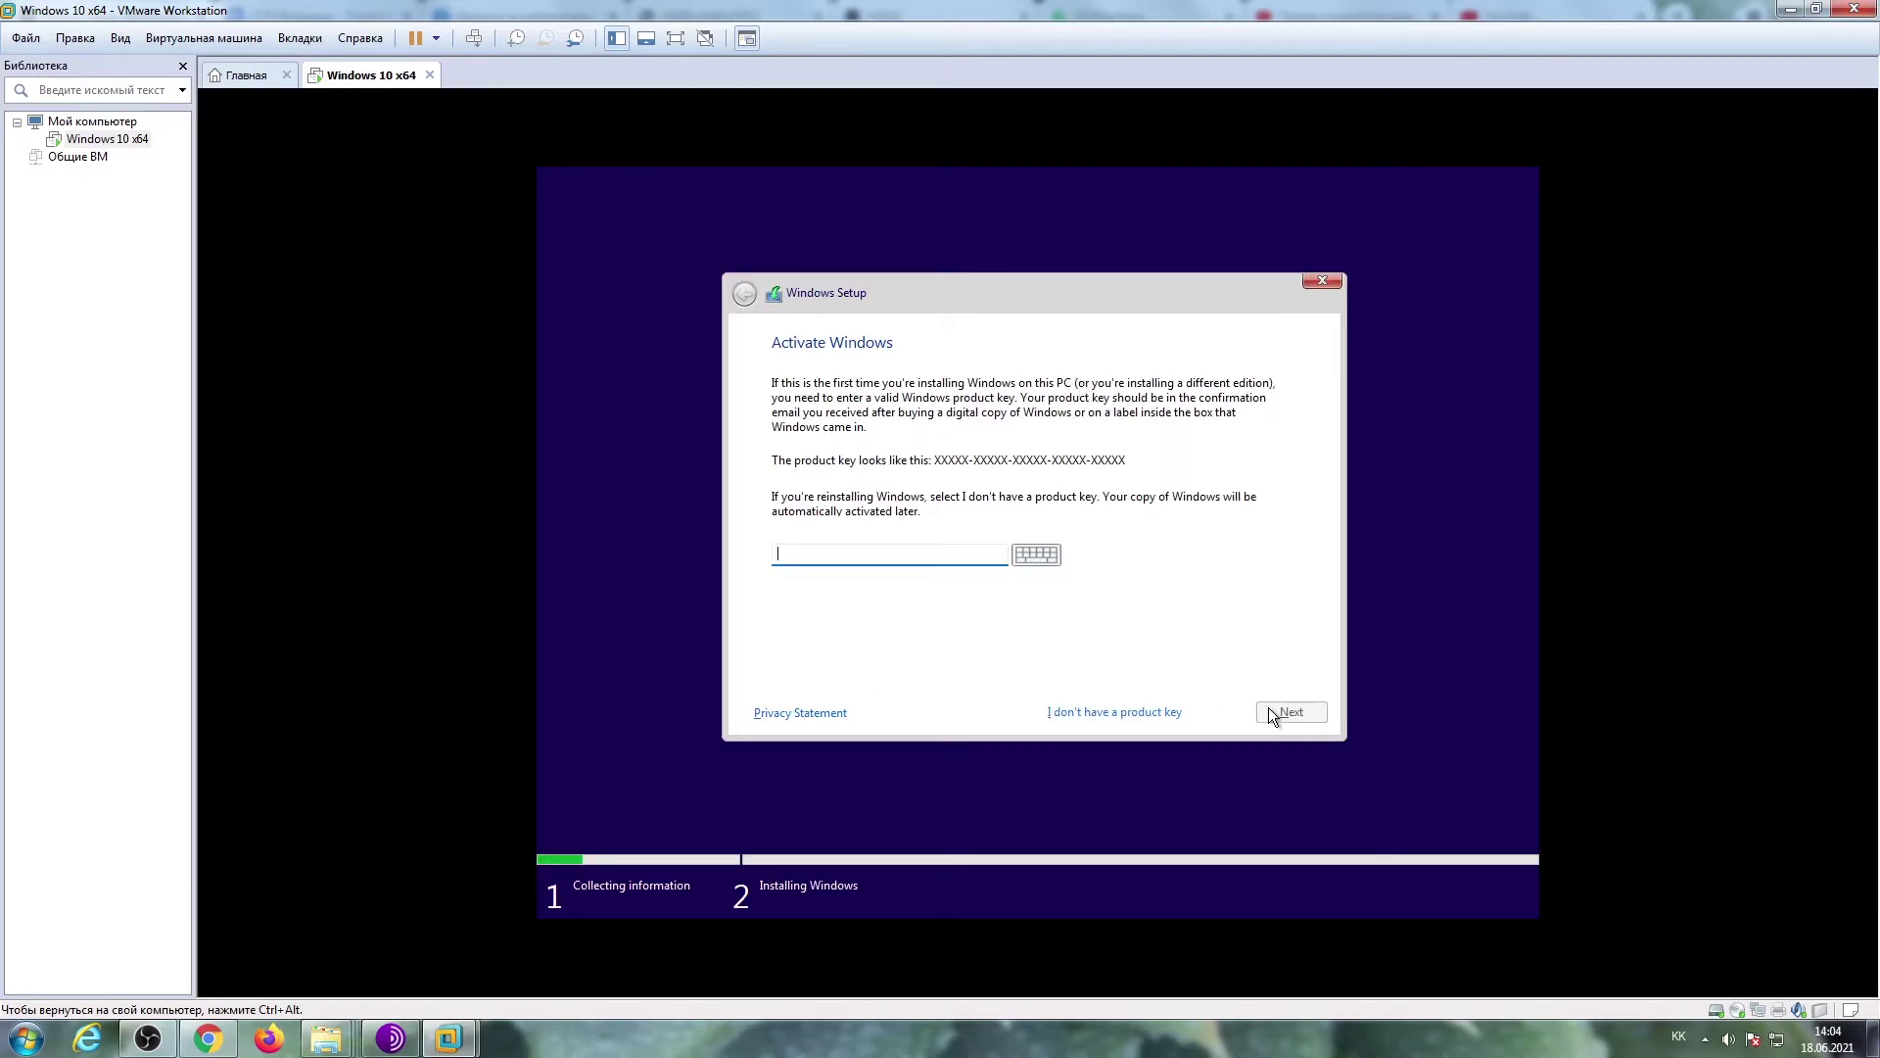
Skip the product key entry and choose Windows 11 Pro as the operating system to install
left_click(1138, 714)
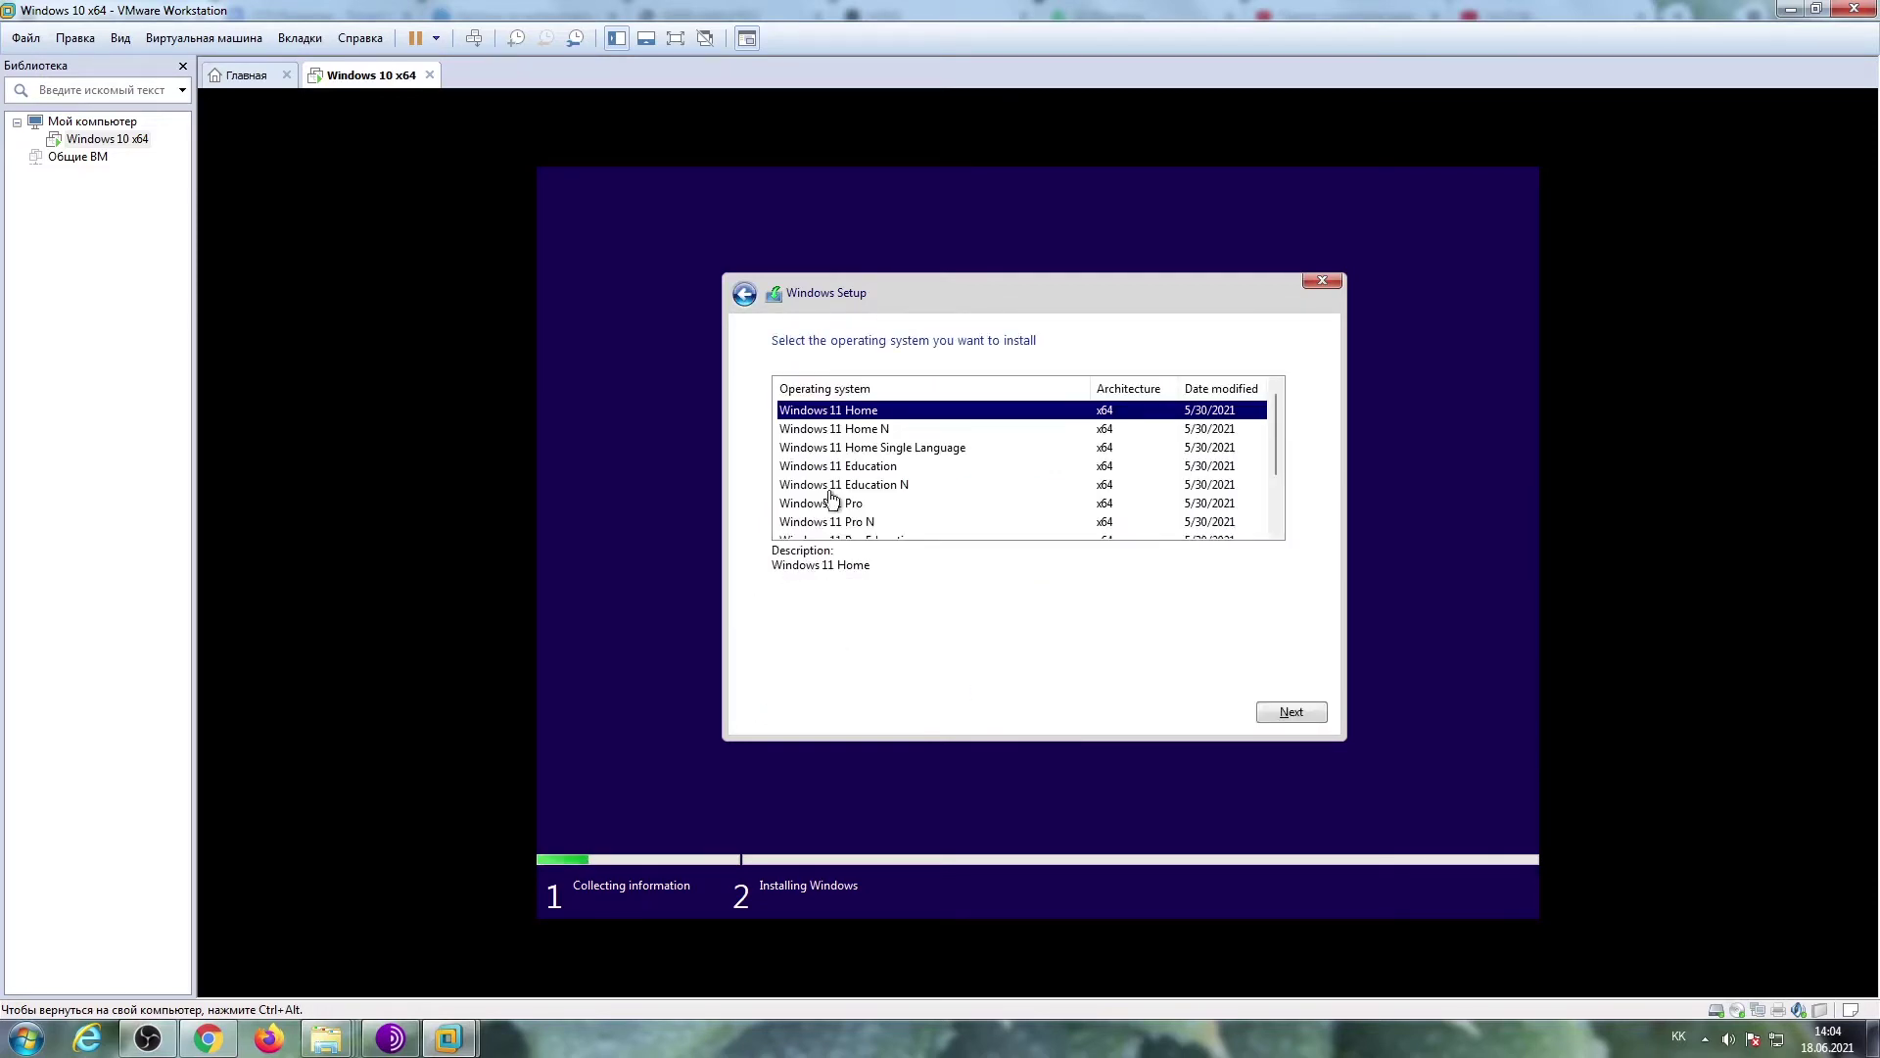
scroll(830, 494, "down", 2)
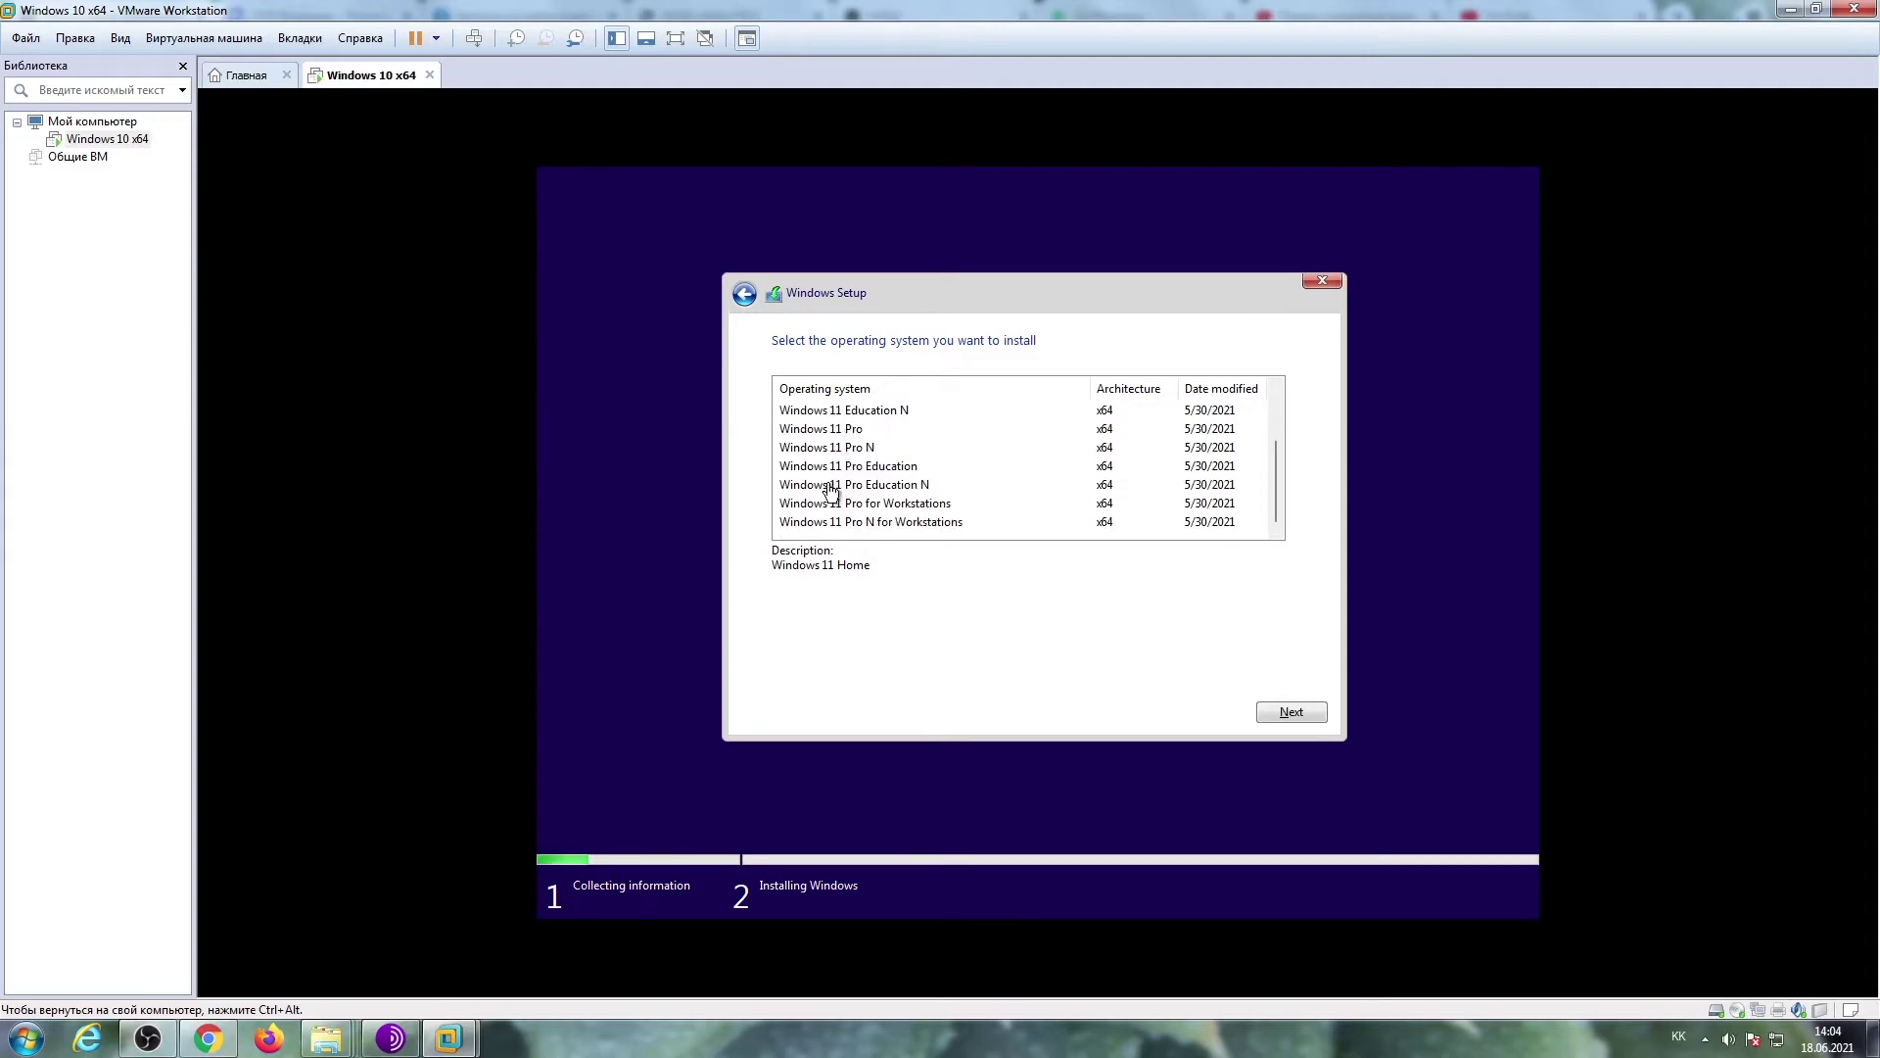
scroll(831, 499, "up", 3)
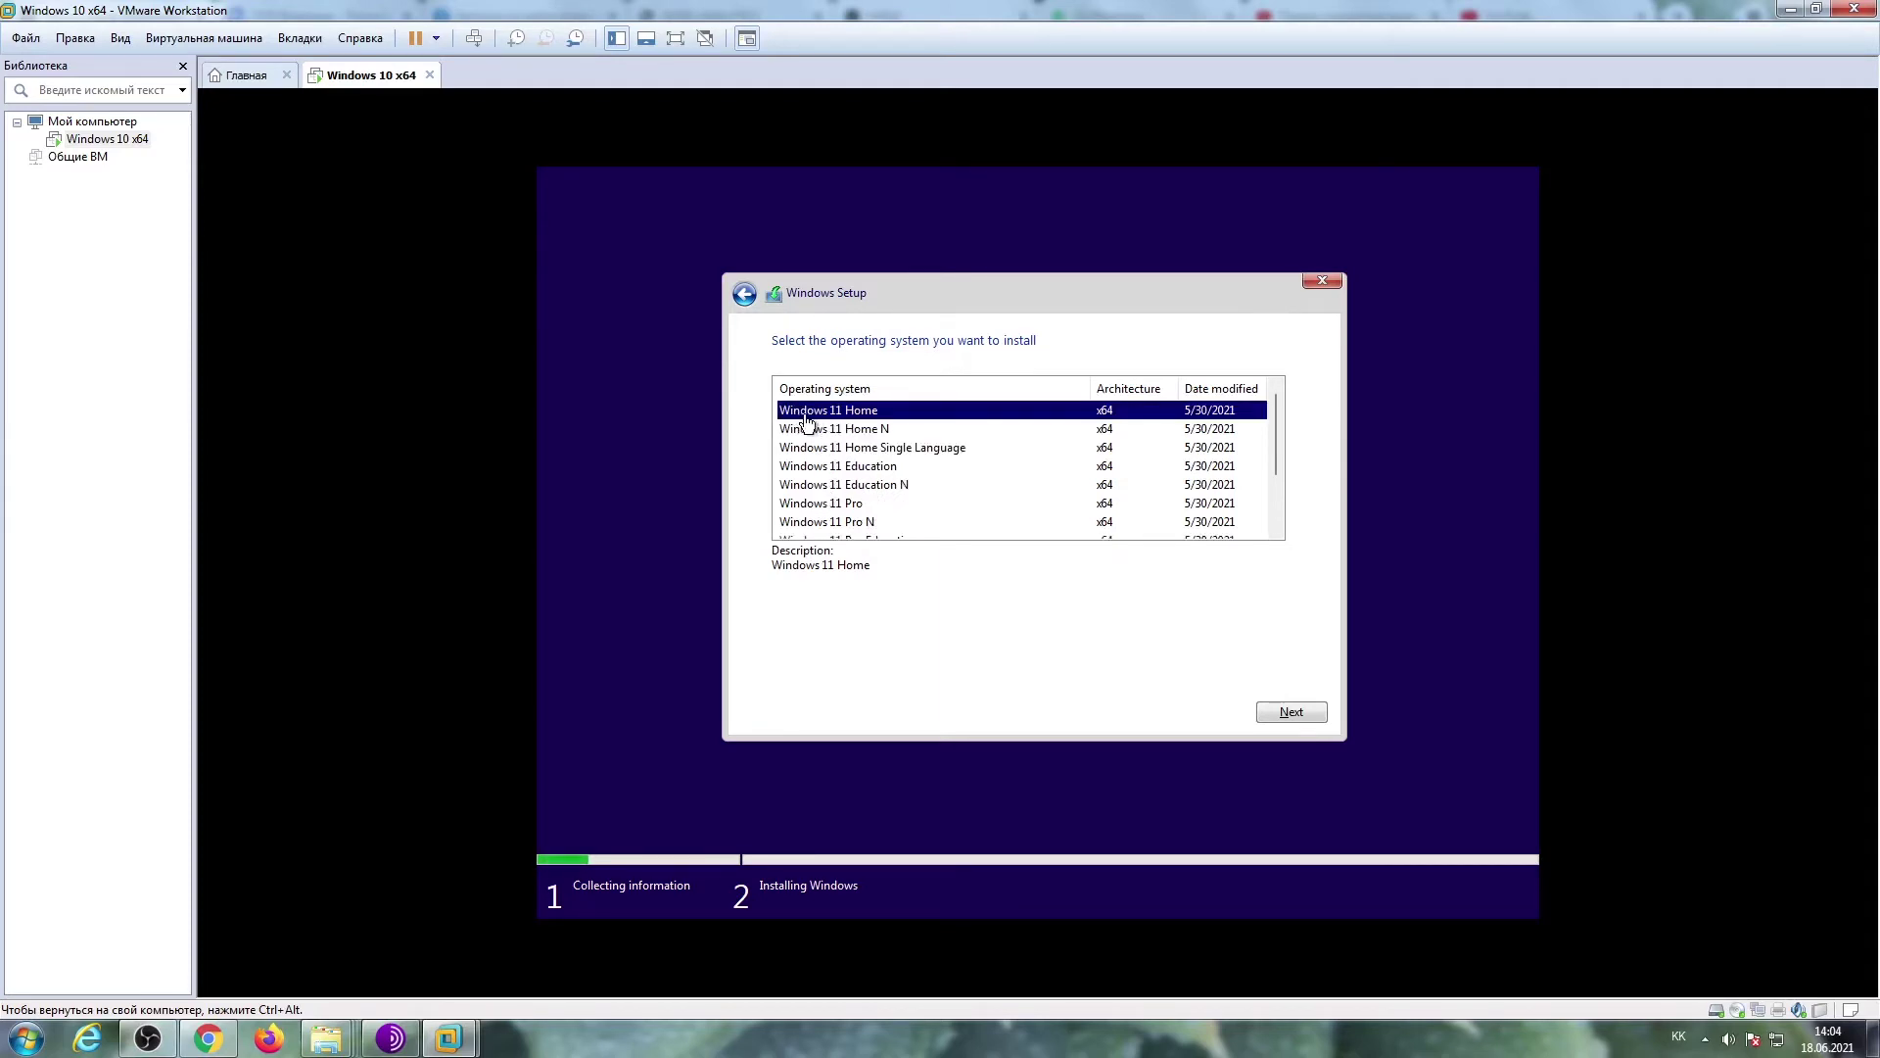
scroll(812, 431, "down", 2)
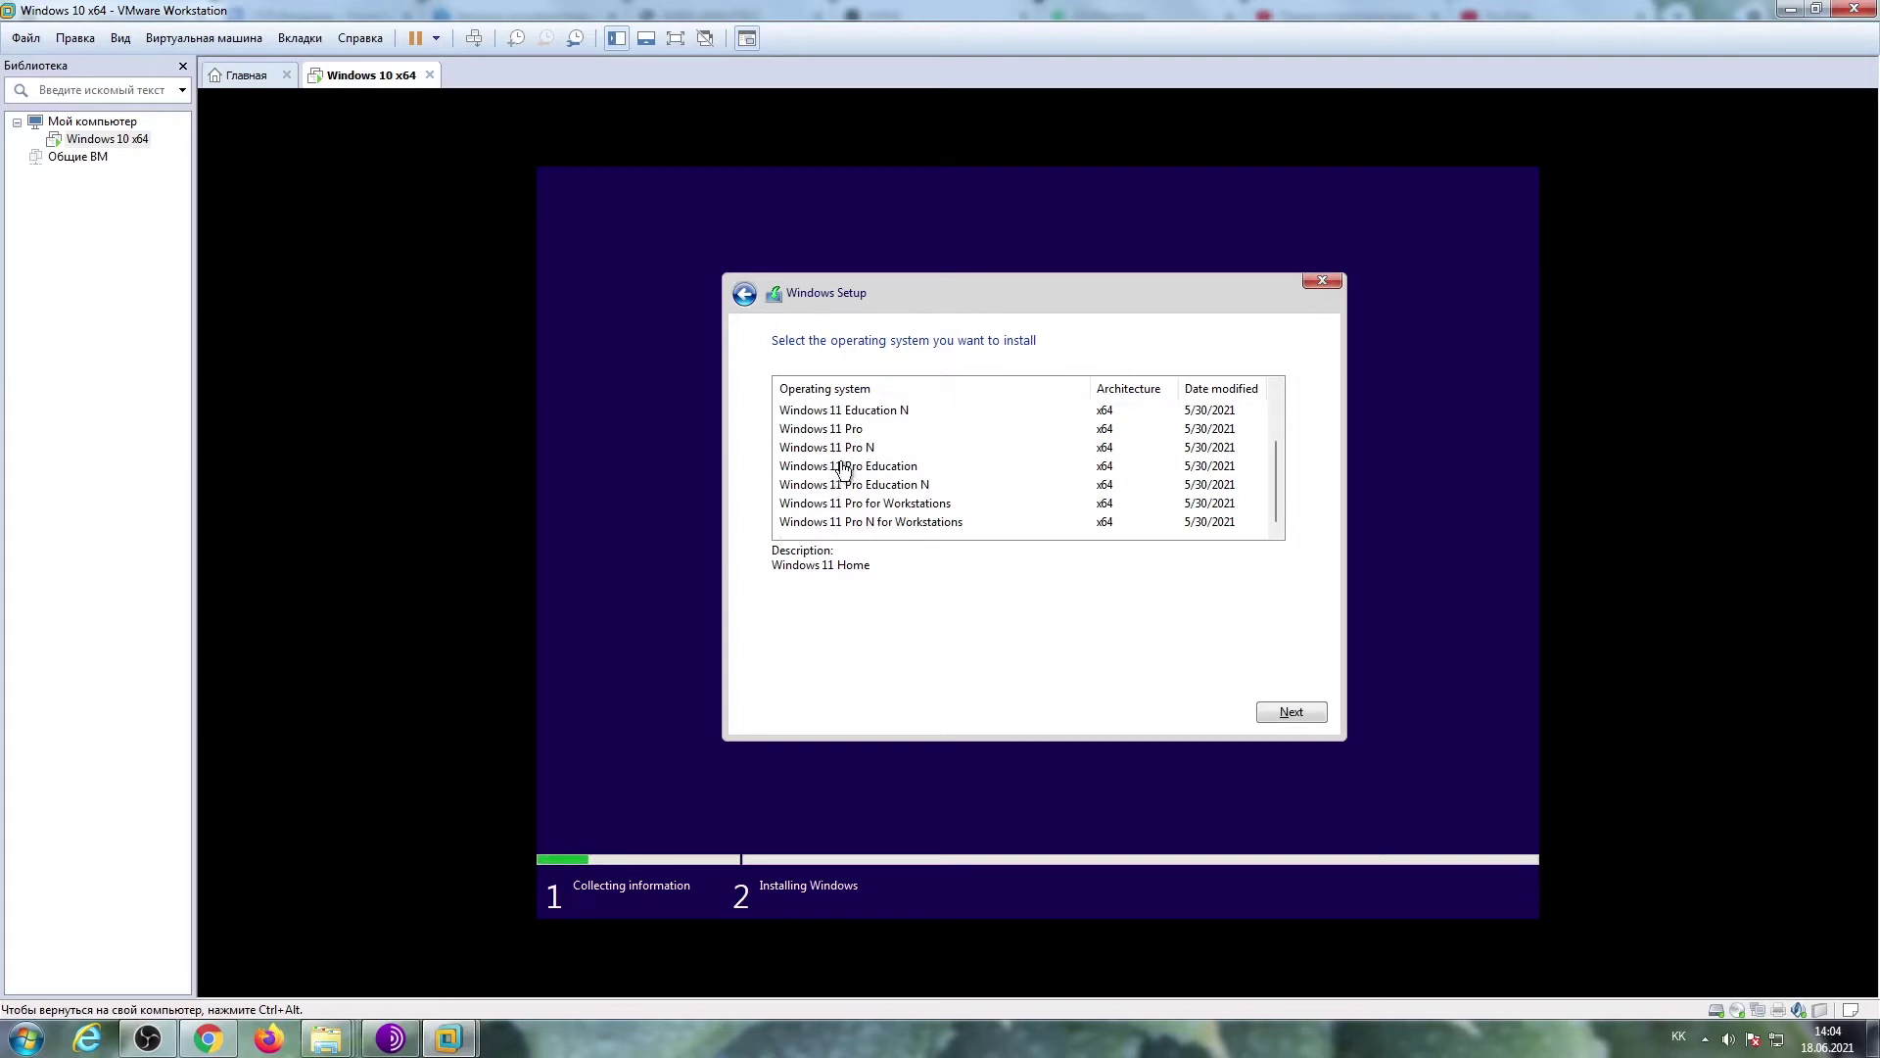
left_click(836, 431)
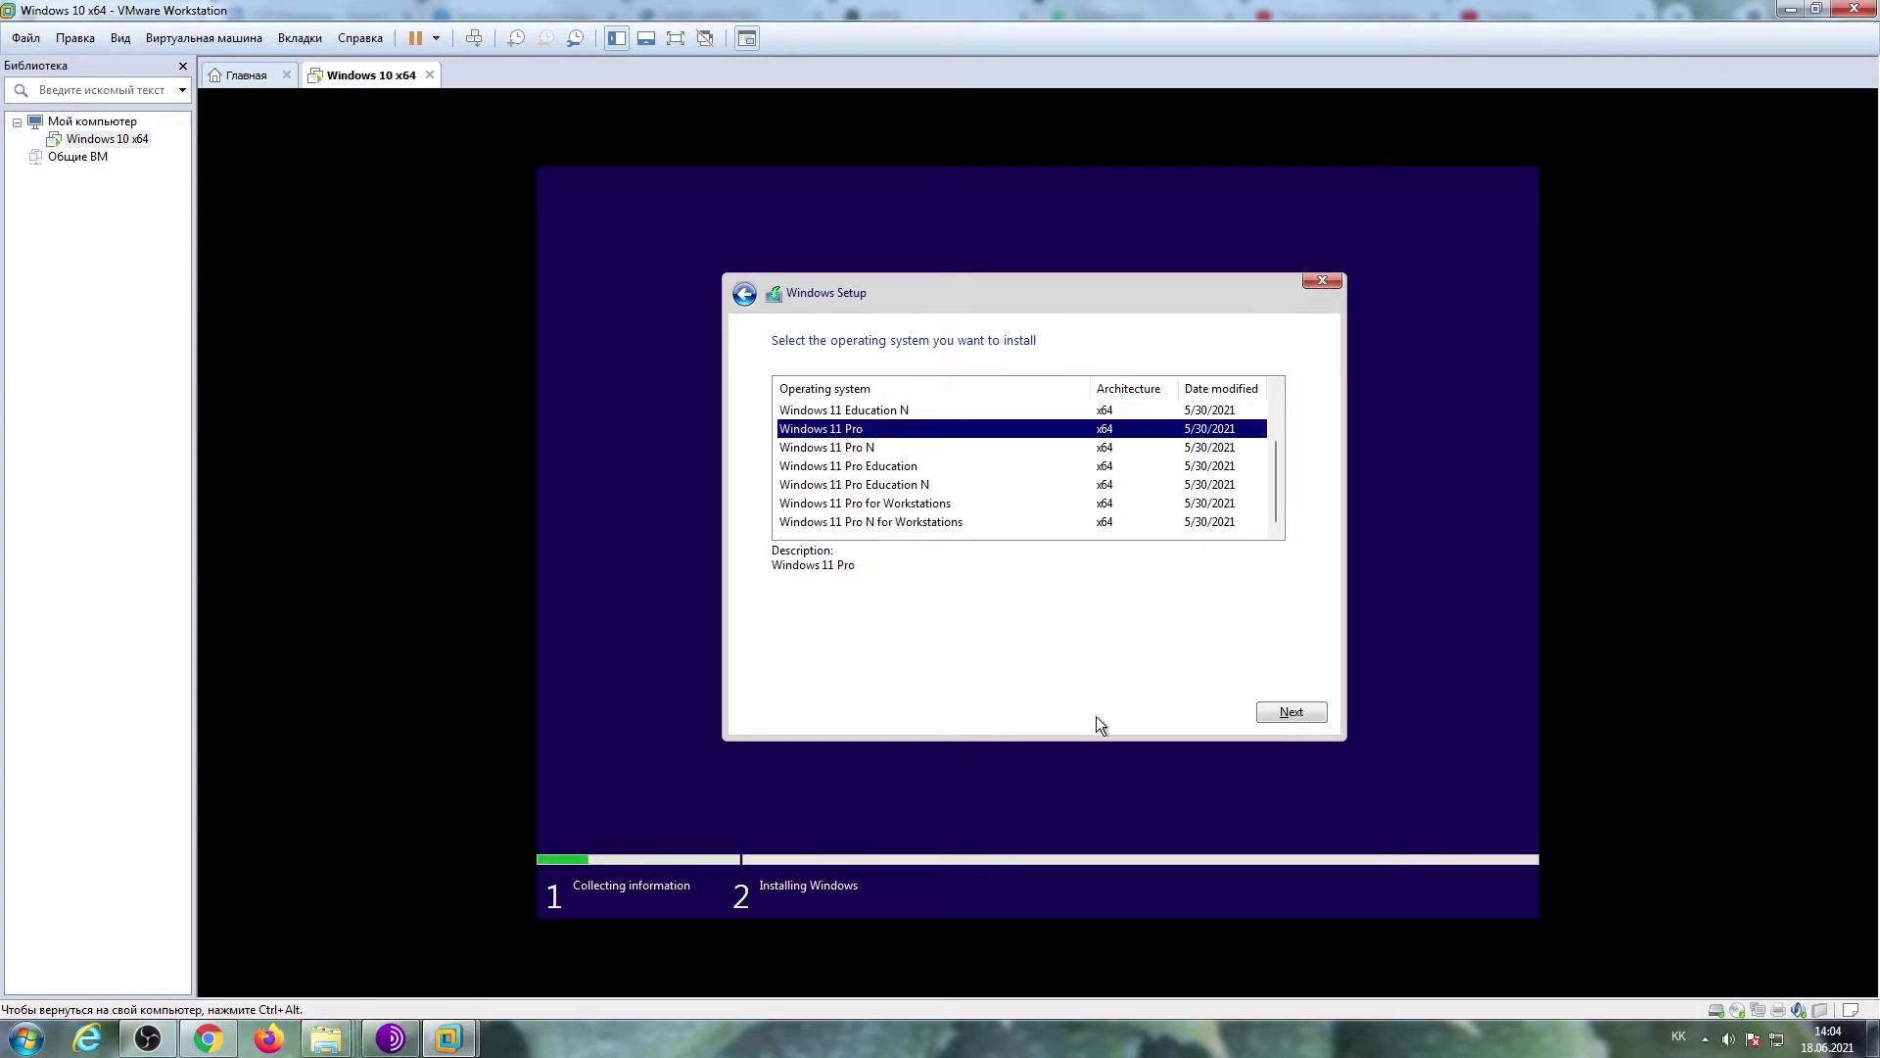
left_click(1299, 722)
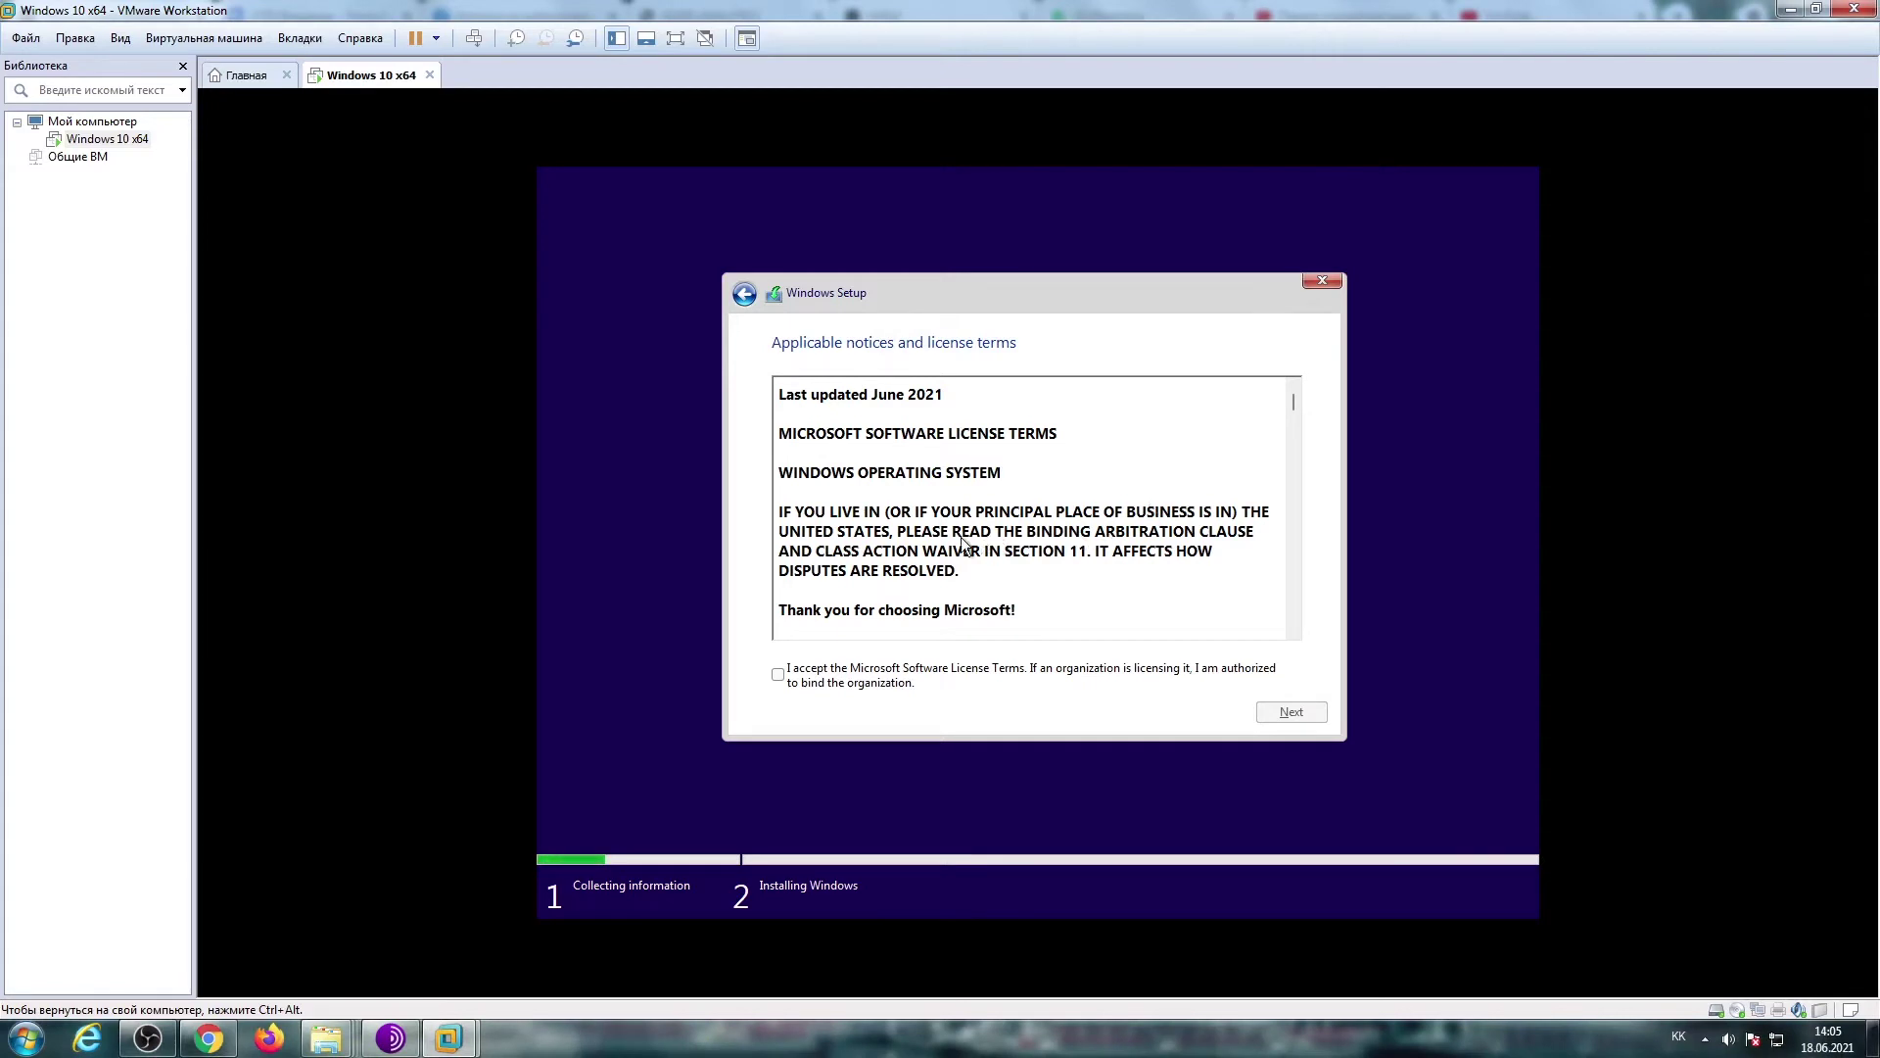
Accept the Microsoft Software License Terms and choose the Custom: Install Windows only (advanced) installation type
left_click(783, 676)
left_click(786, 675)
left_click(1307, 712)
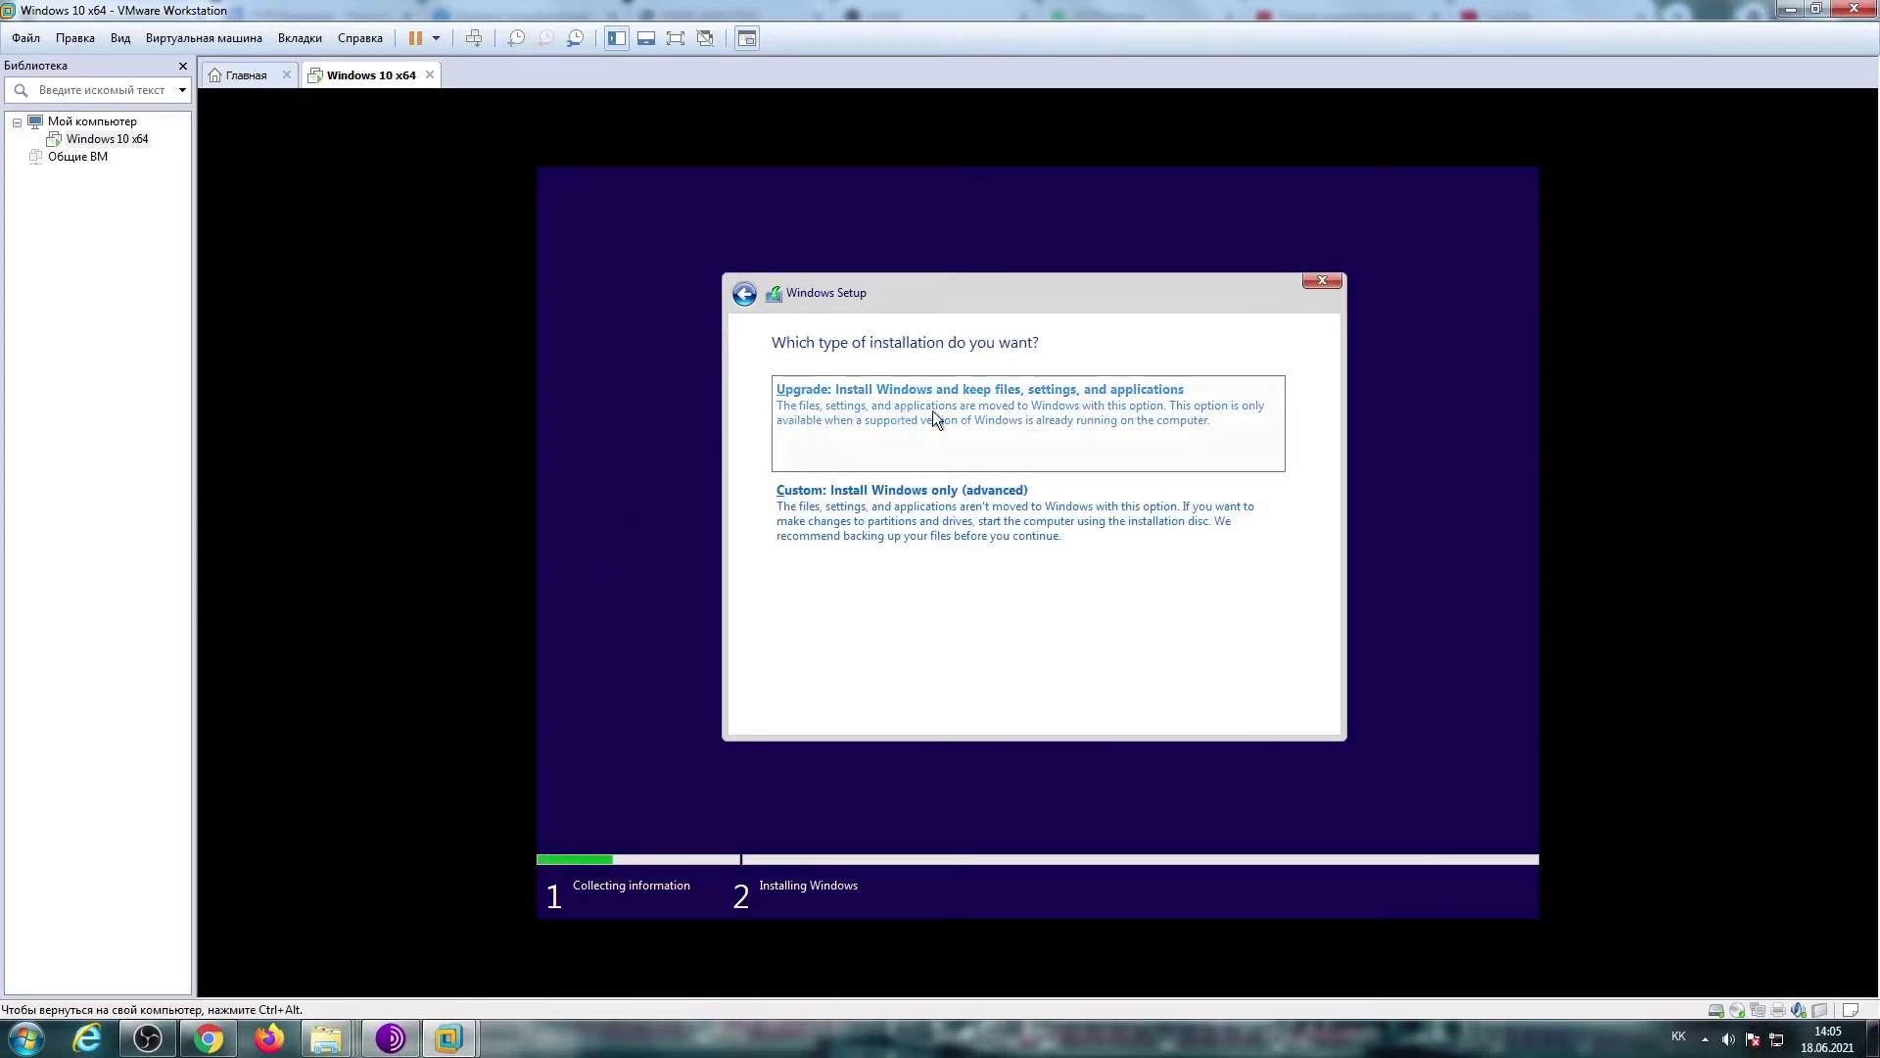
left_click(854, 525)
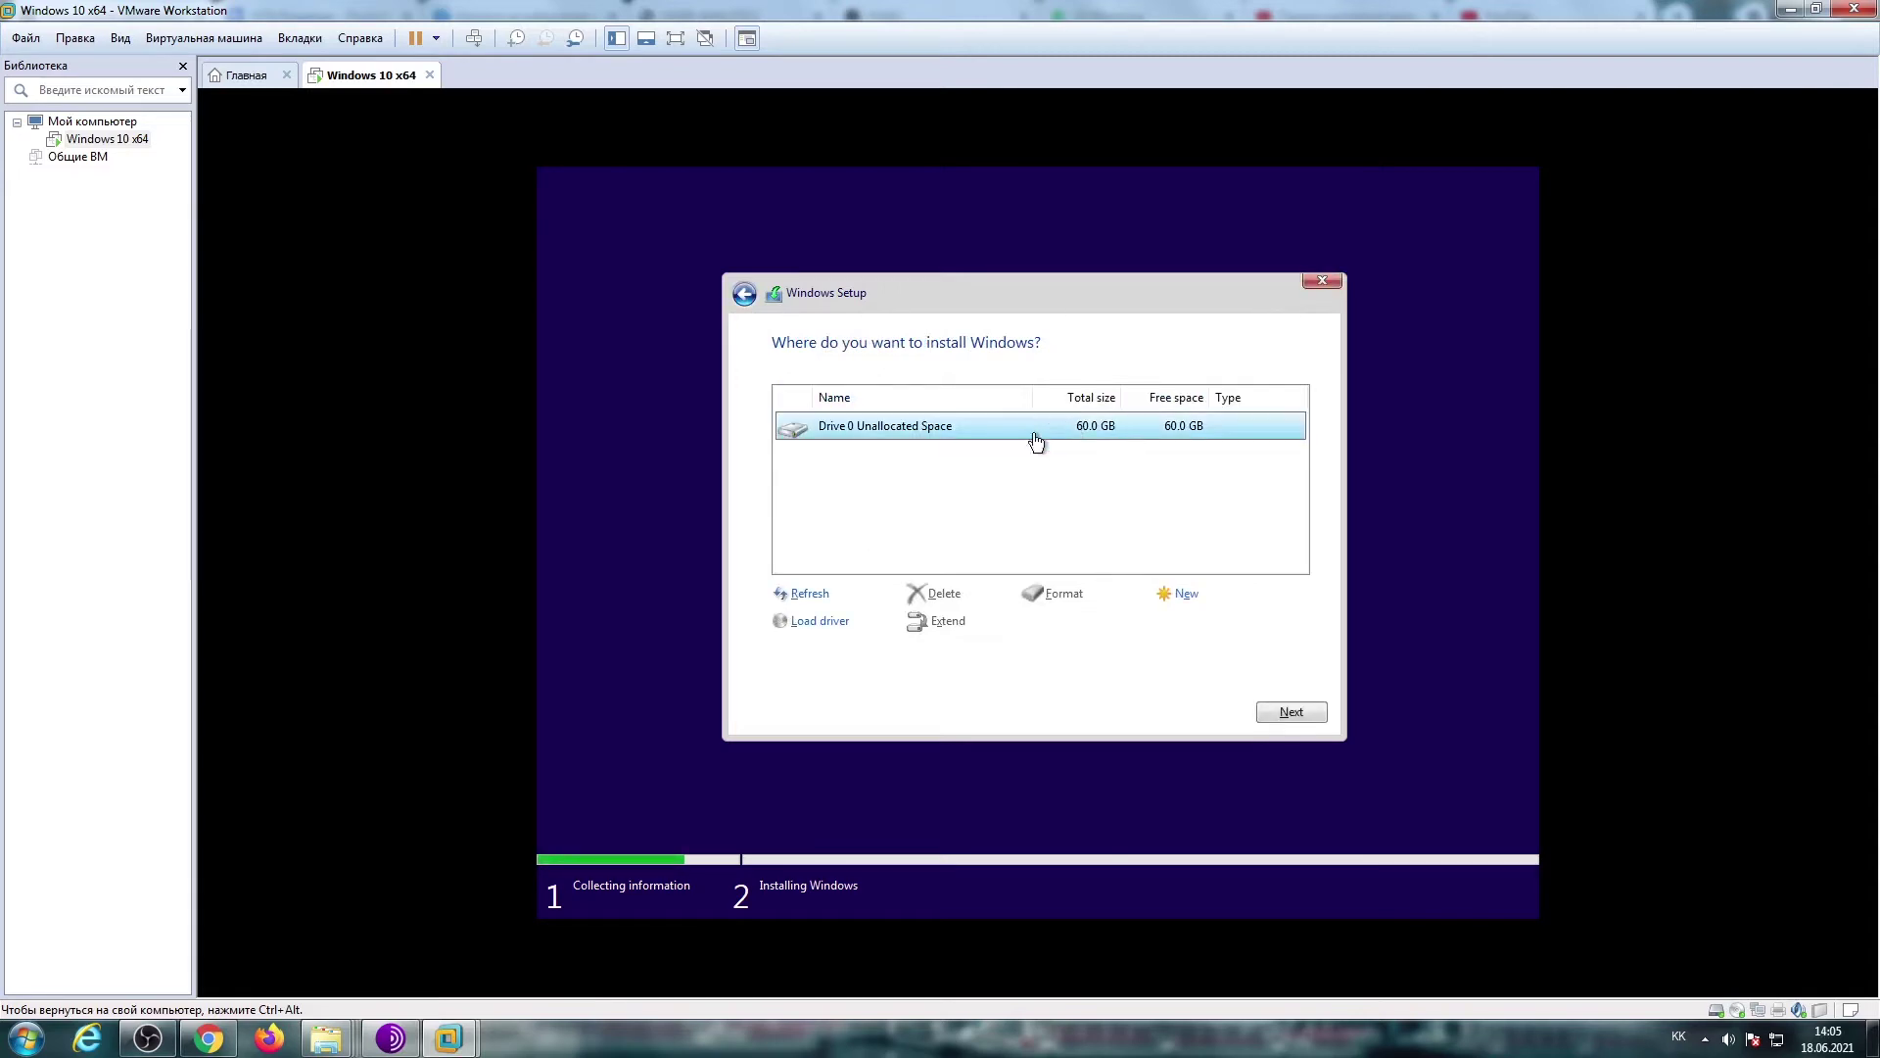
Create a 61440 MB partition from Drive 0's unallocated space and start installing Windows on Drive 0 Partition 3
left_click(1185, 594)
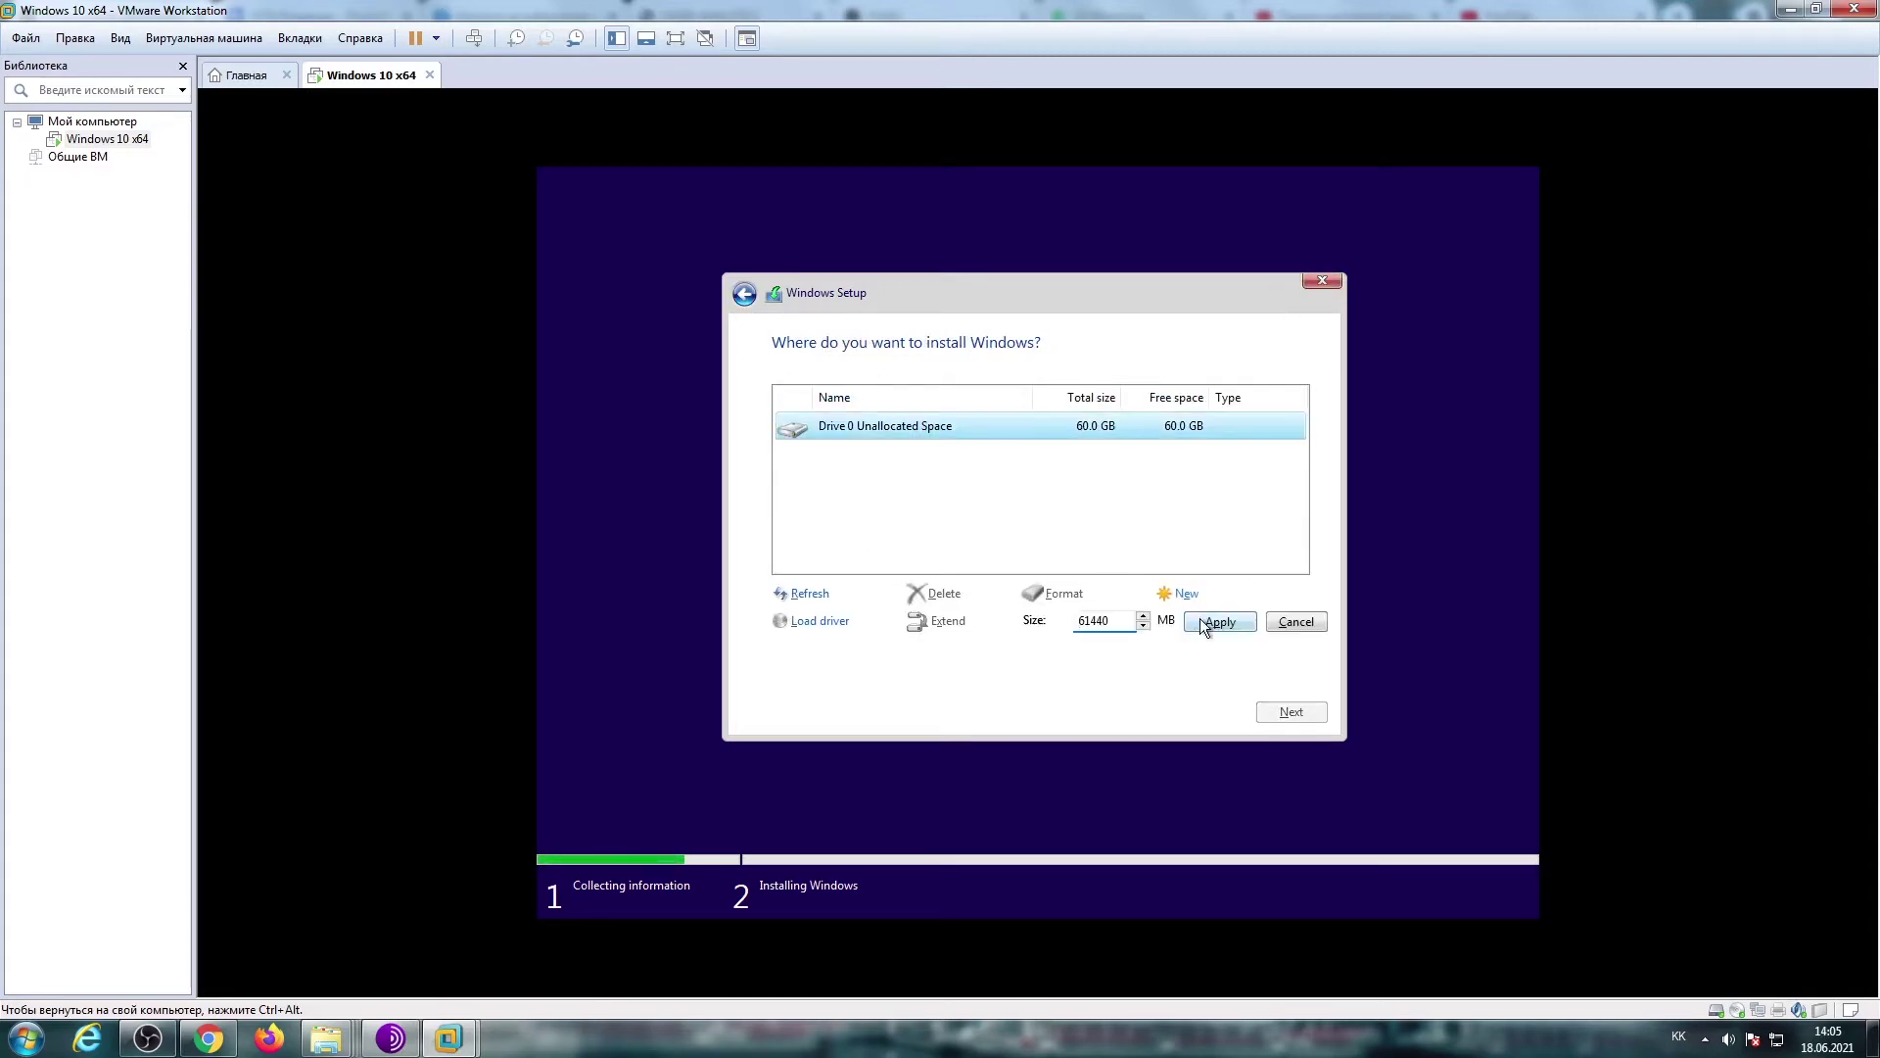
left_click(1205, 621)
left_click(1177, 621)
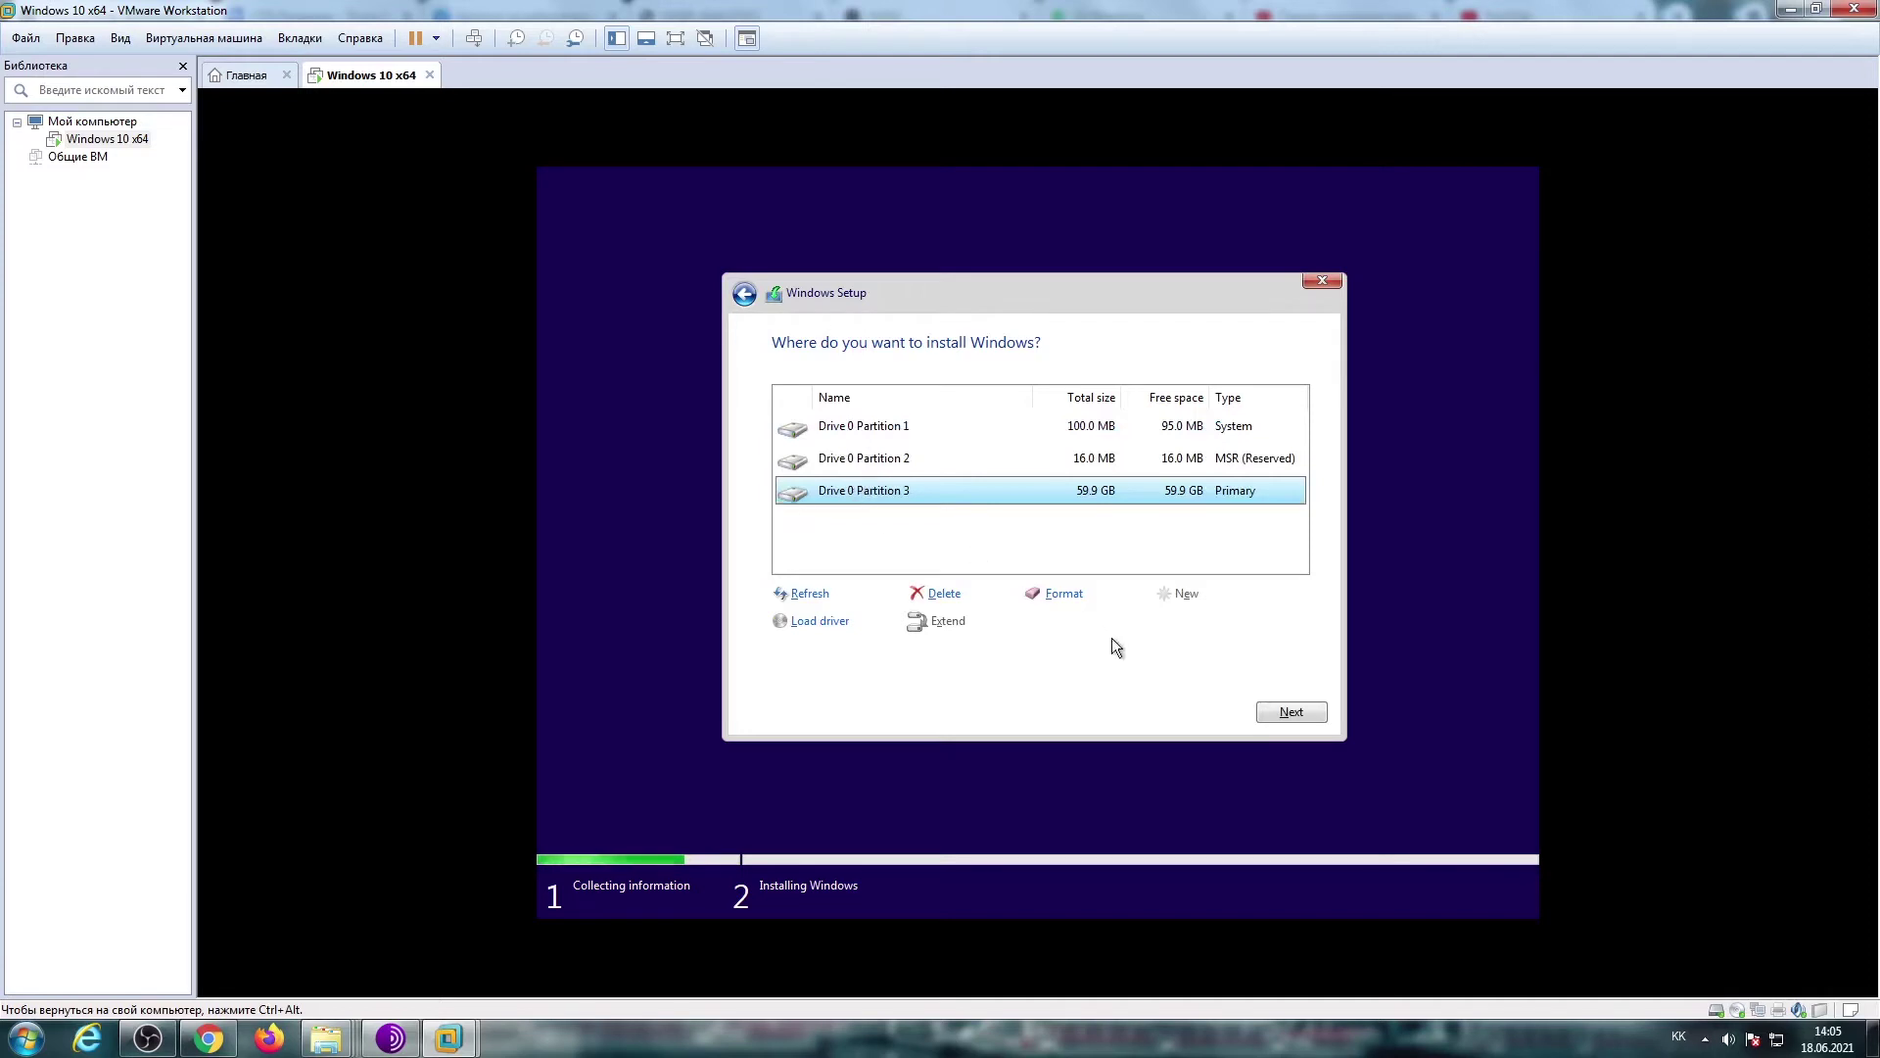
left_click(1273, 712)
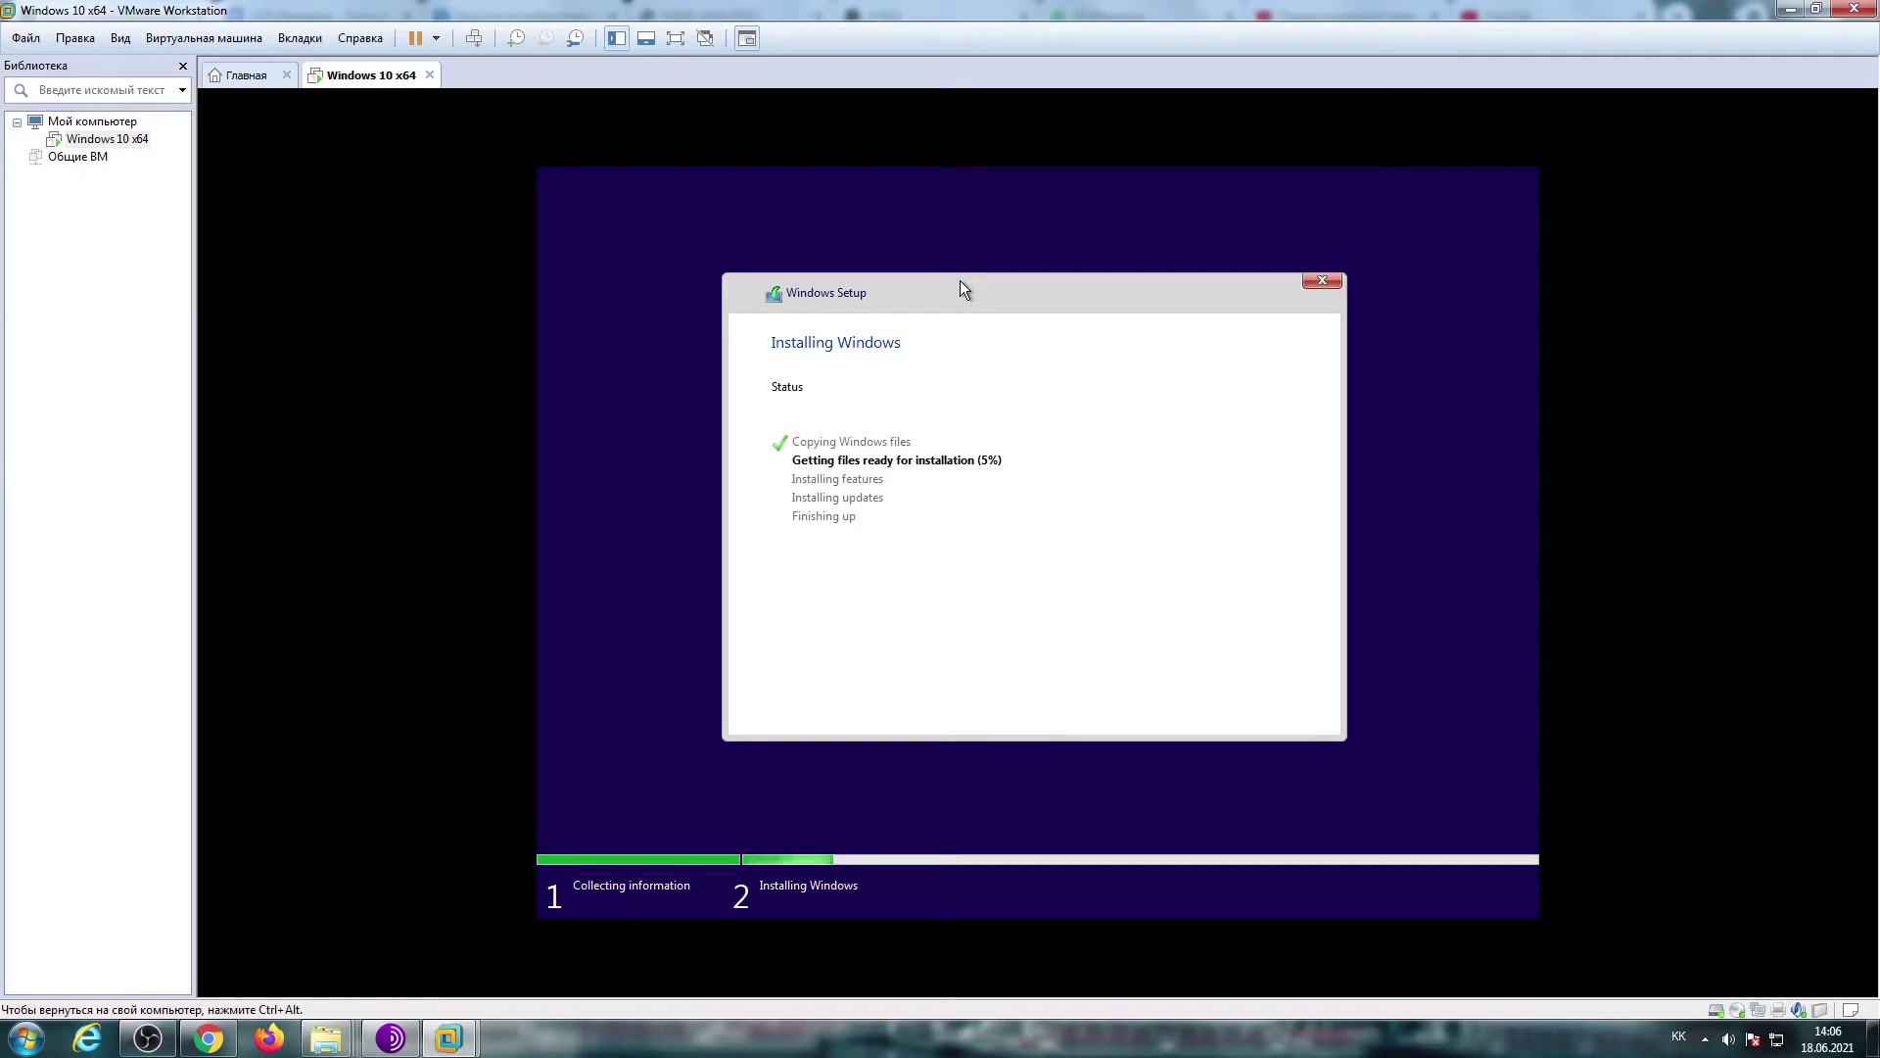
Release input from the virtual machine, hide the library sidebar and switch the machine to full screen
key("ctrl+alt")
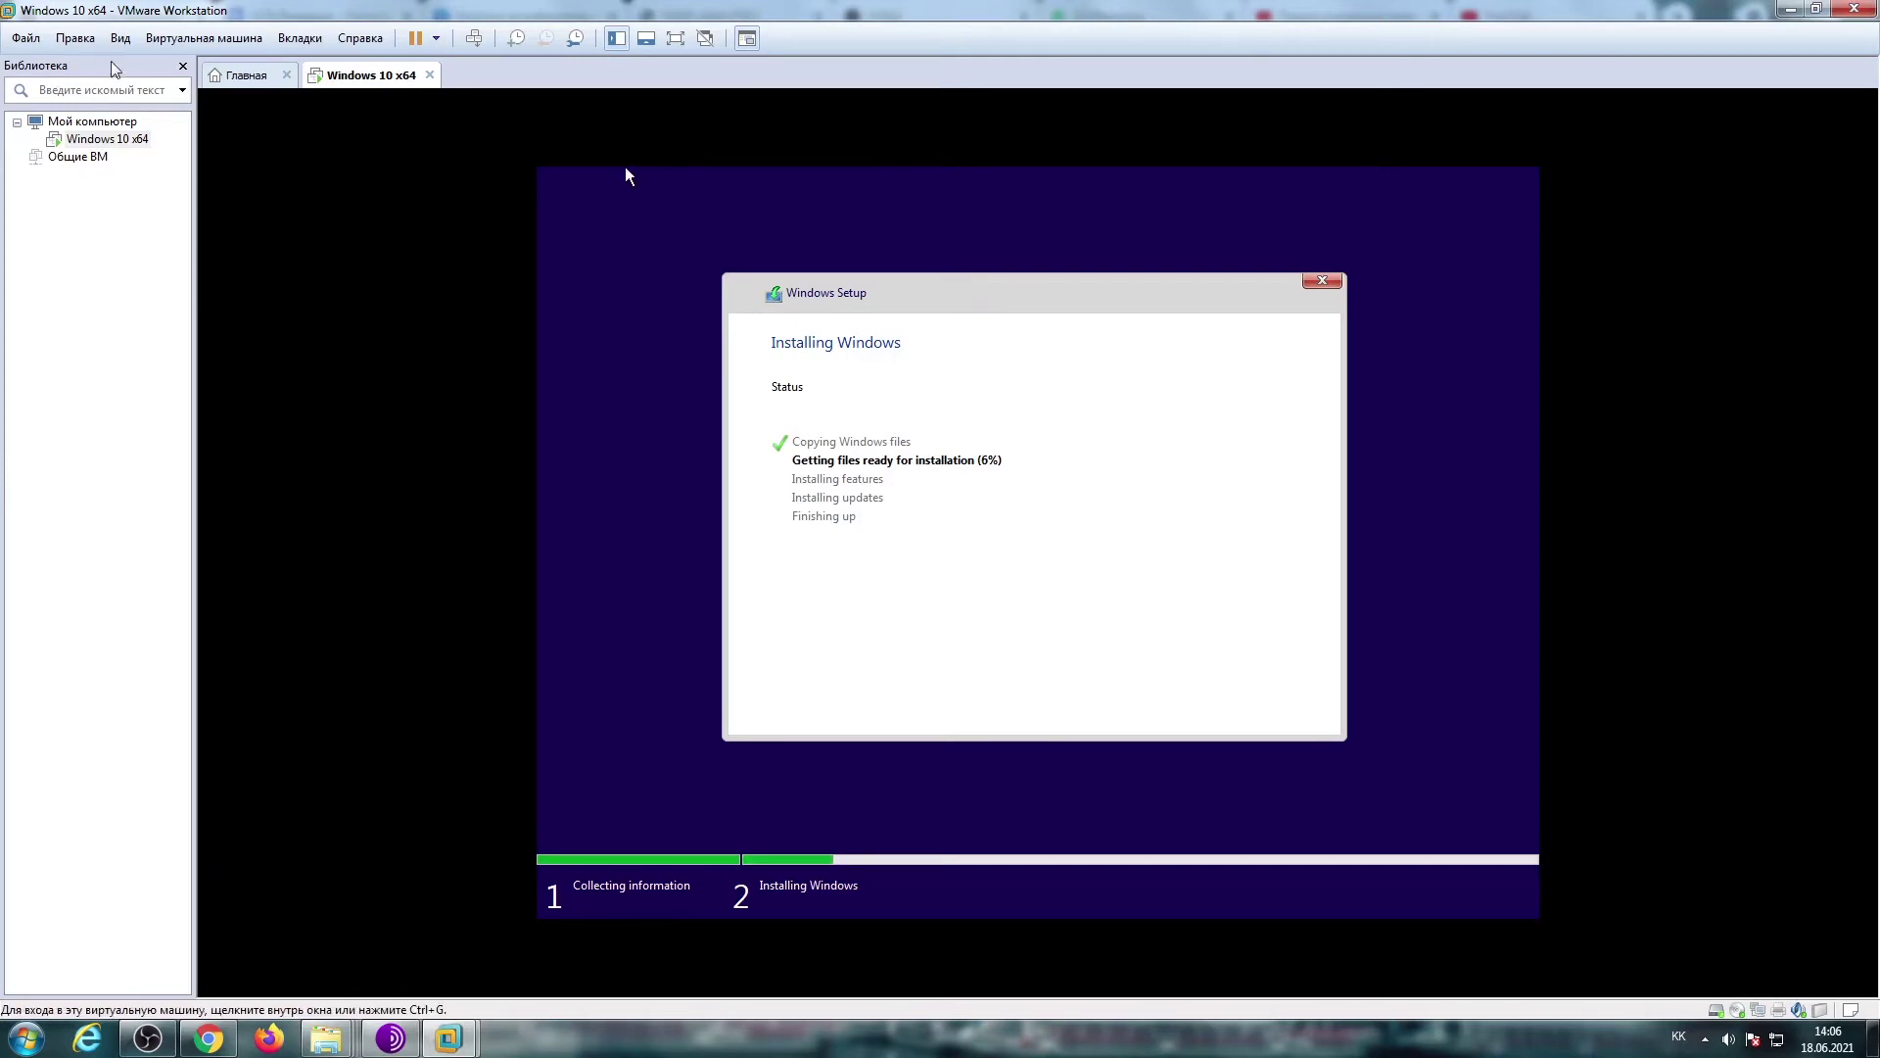
left_click(182, 66)
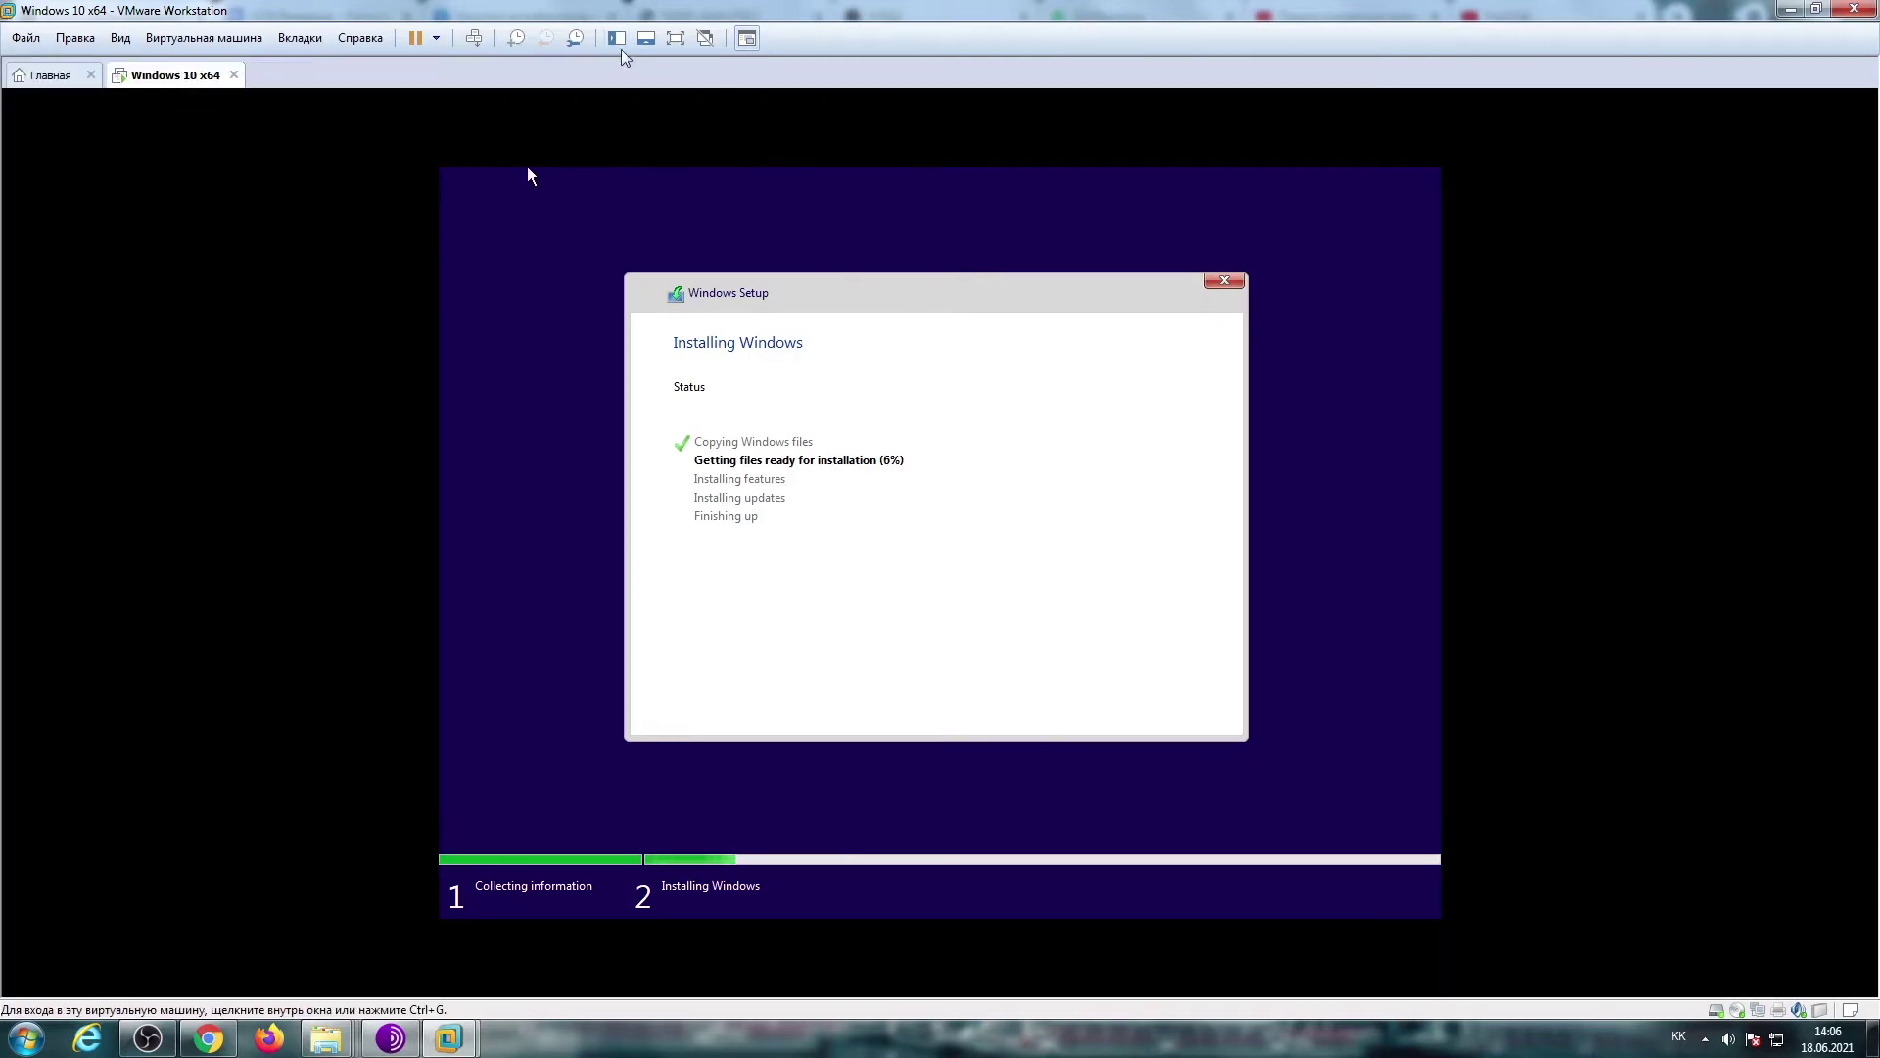
left_click(675, 39)
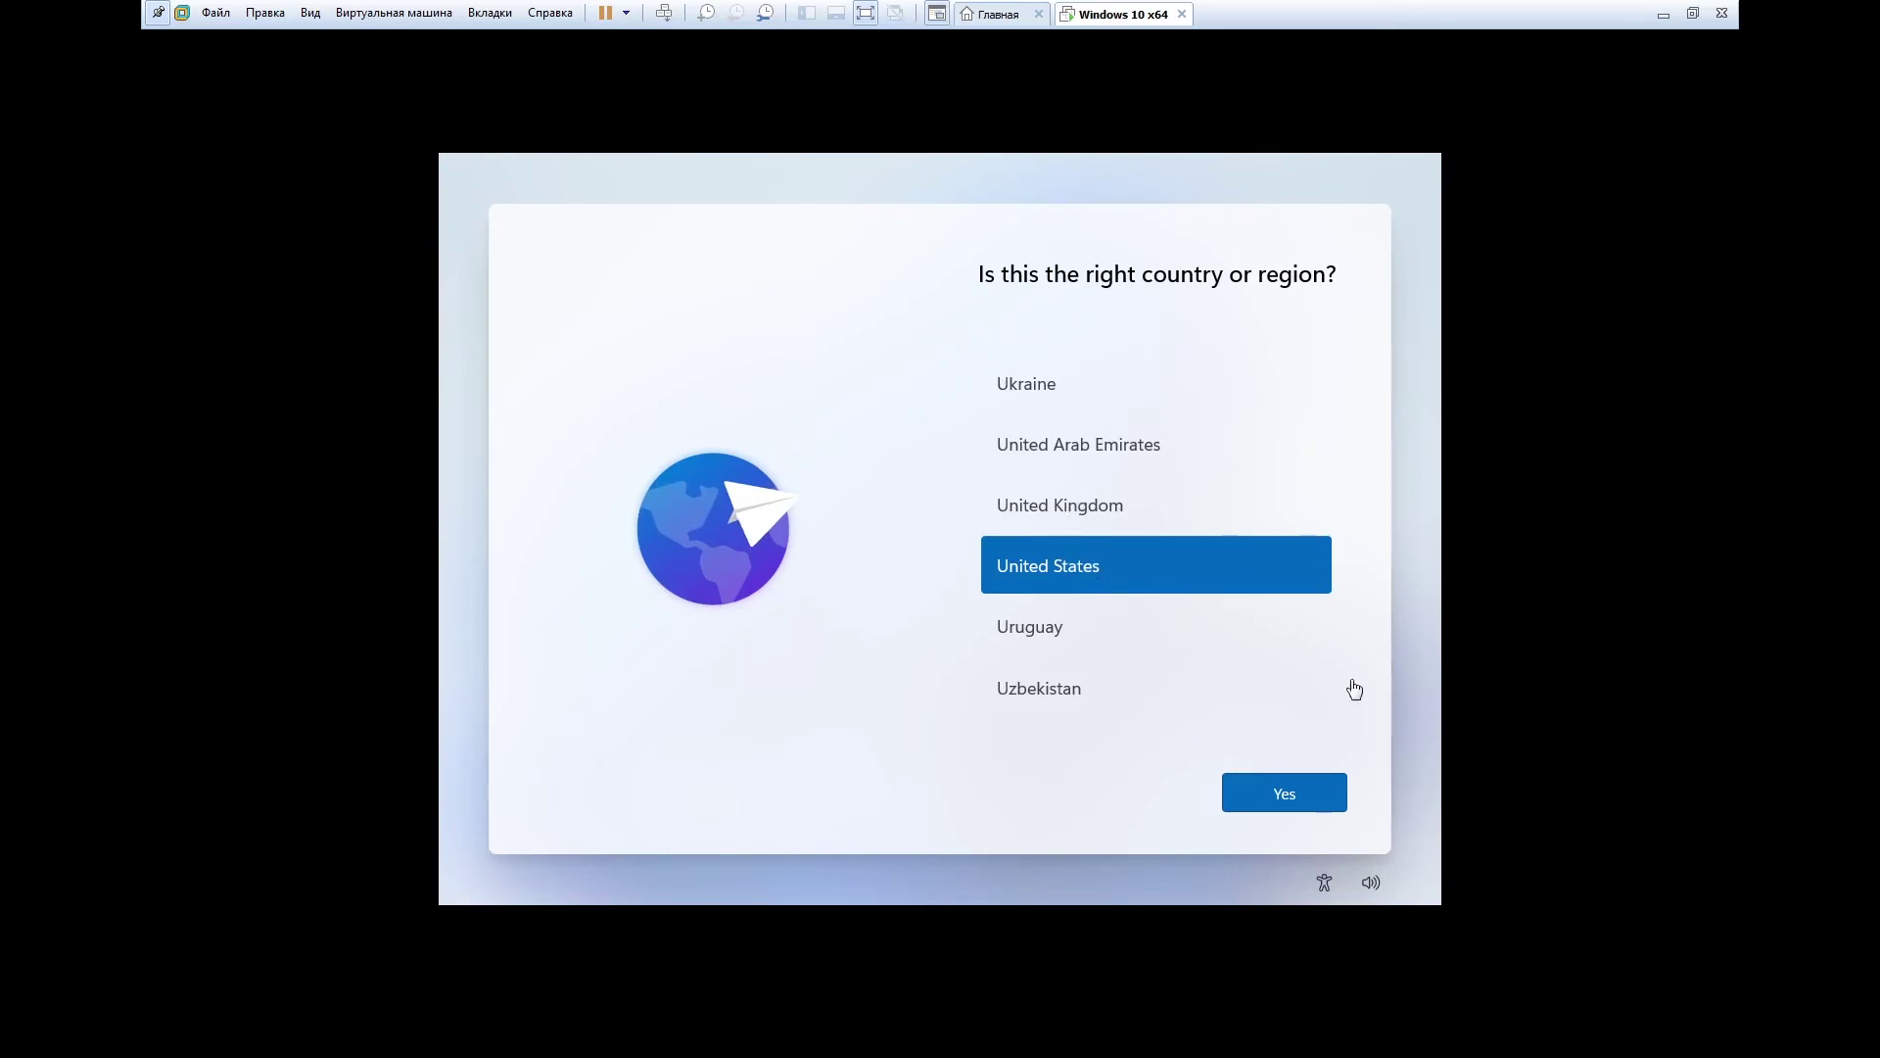
Set the country or region to Kazakhstan and continue to the keyboard layout selection
scroll(1050, 595, "down", 5)
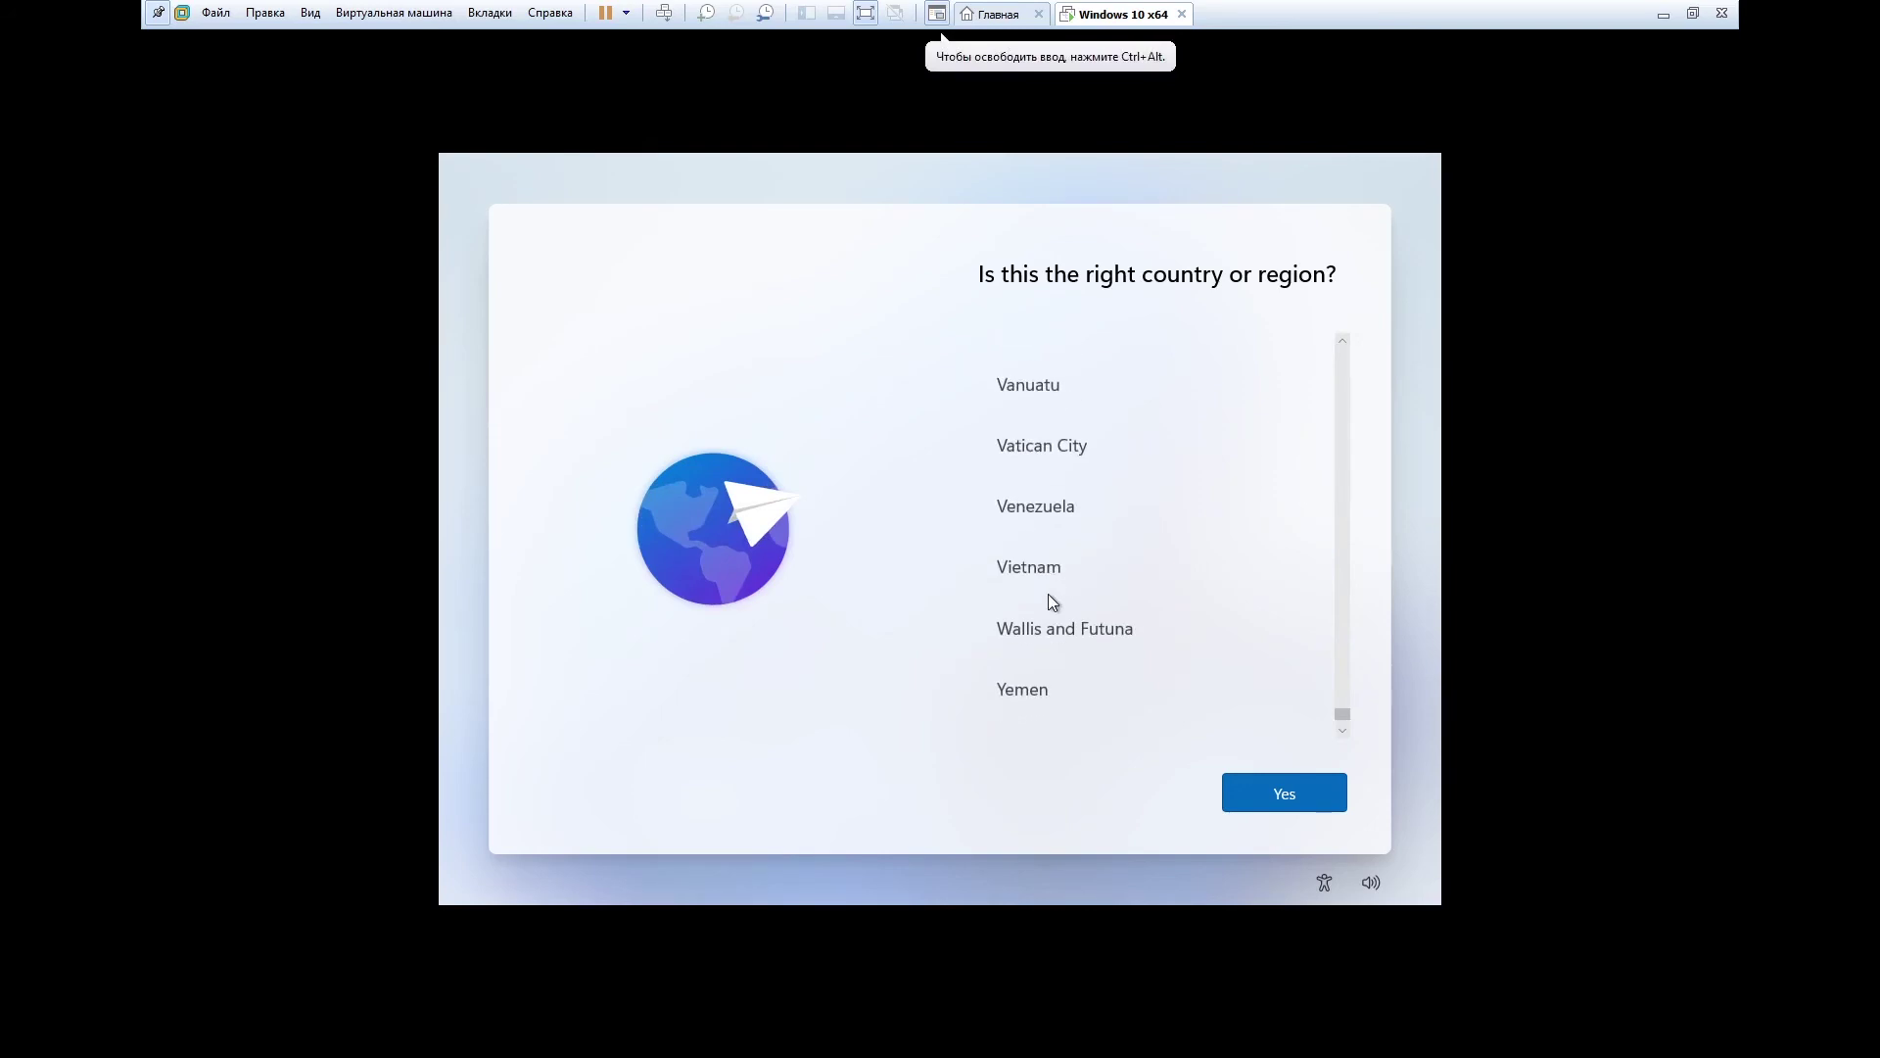
scroll(1042, 591, "up", 10)
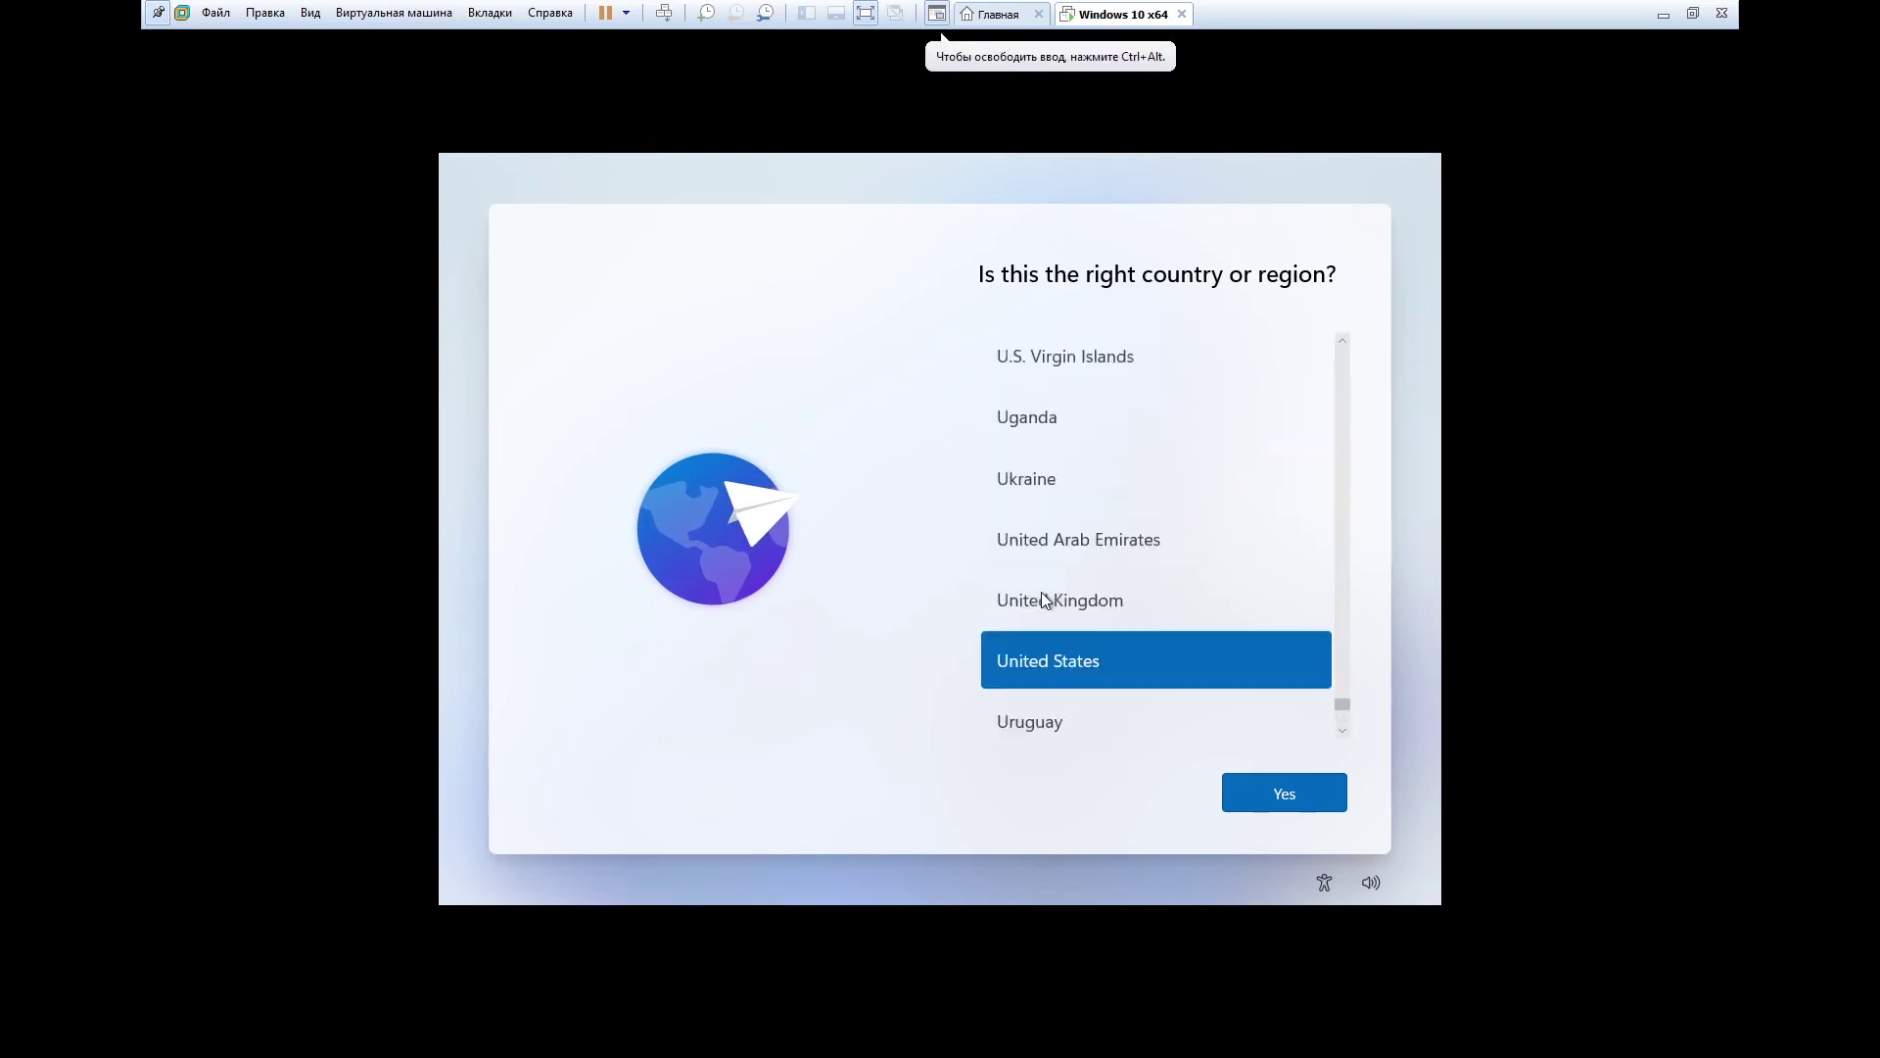
scroll(1042, 592, "up", 8)
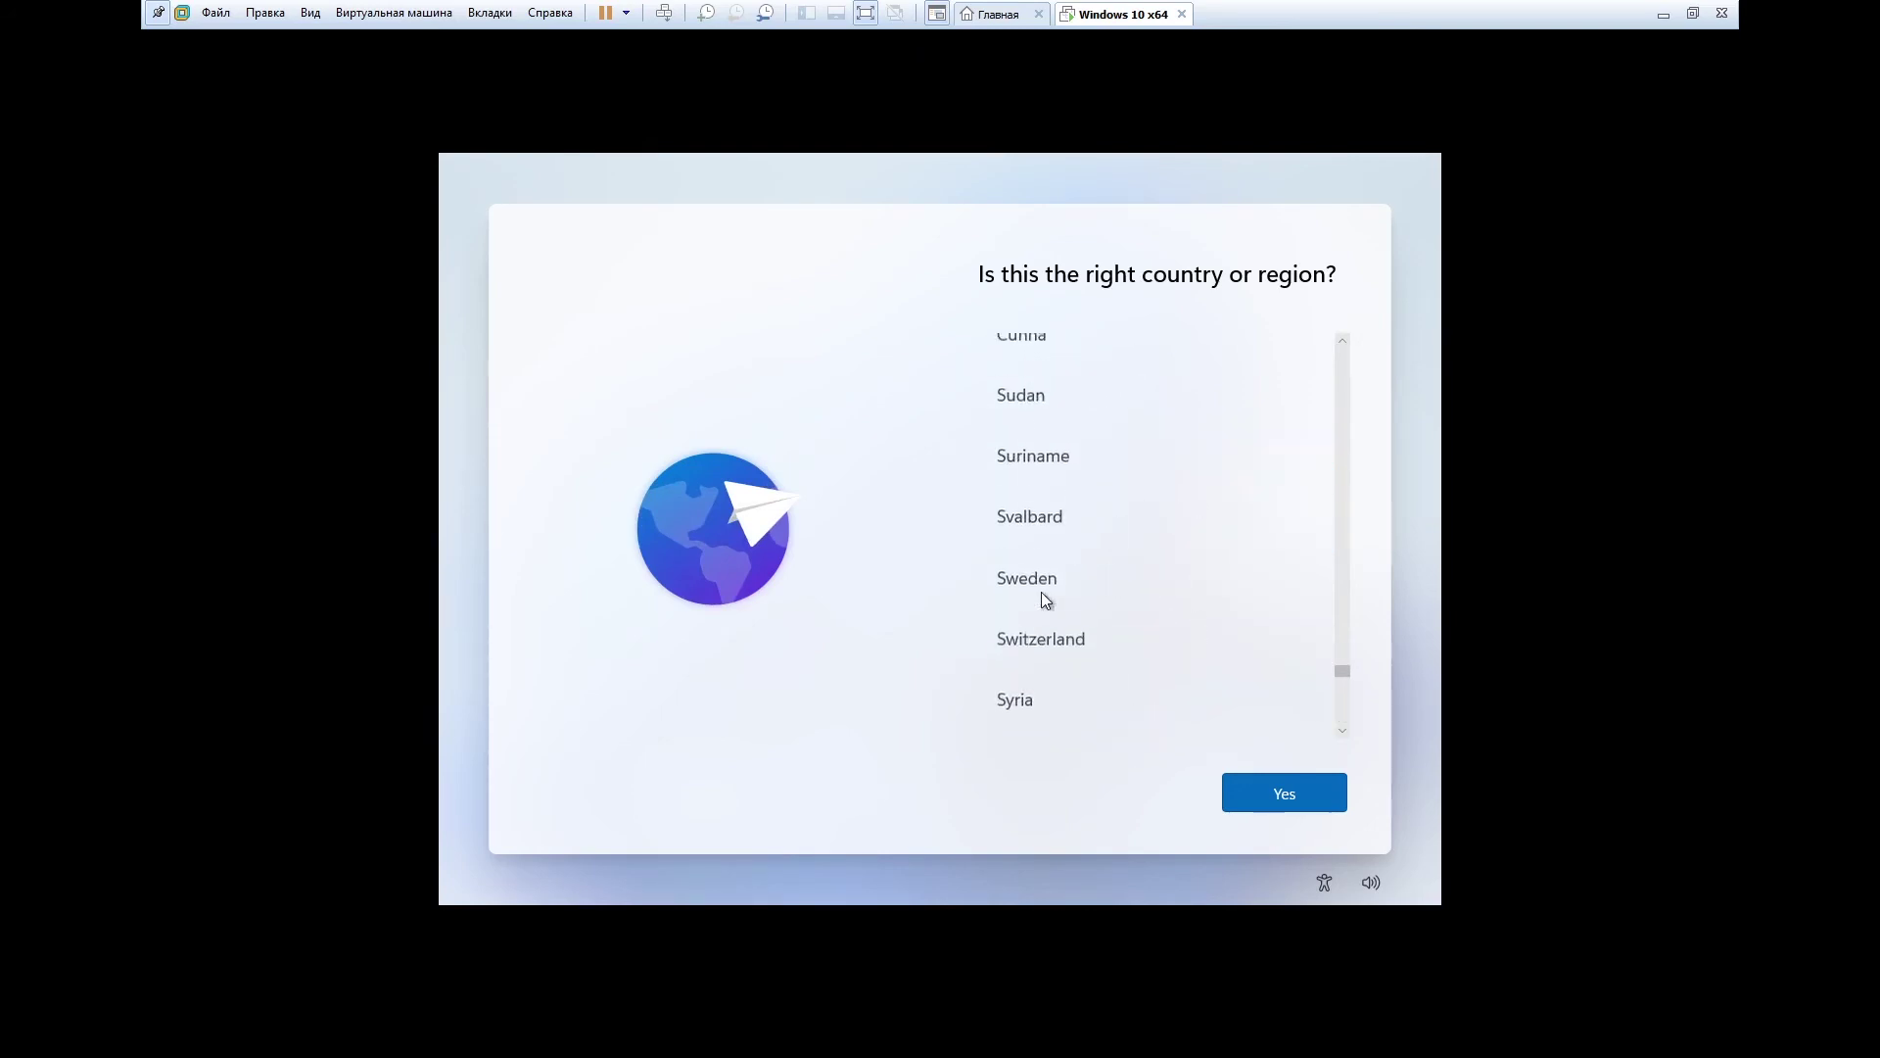
scroll(1042, 592, "up", 10)
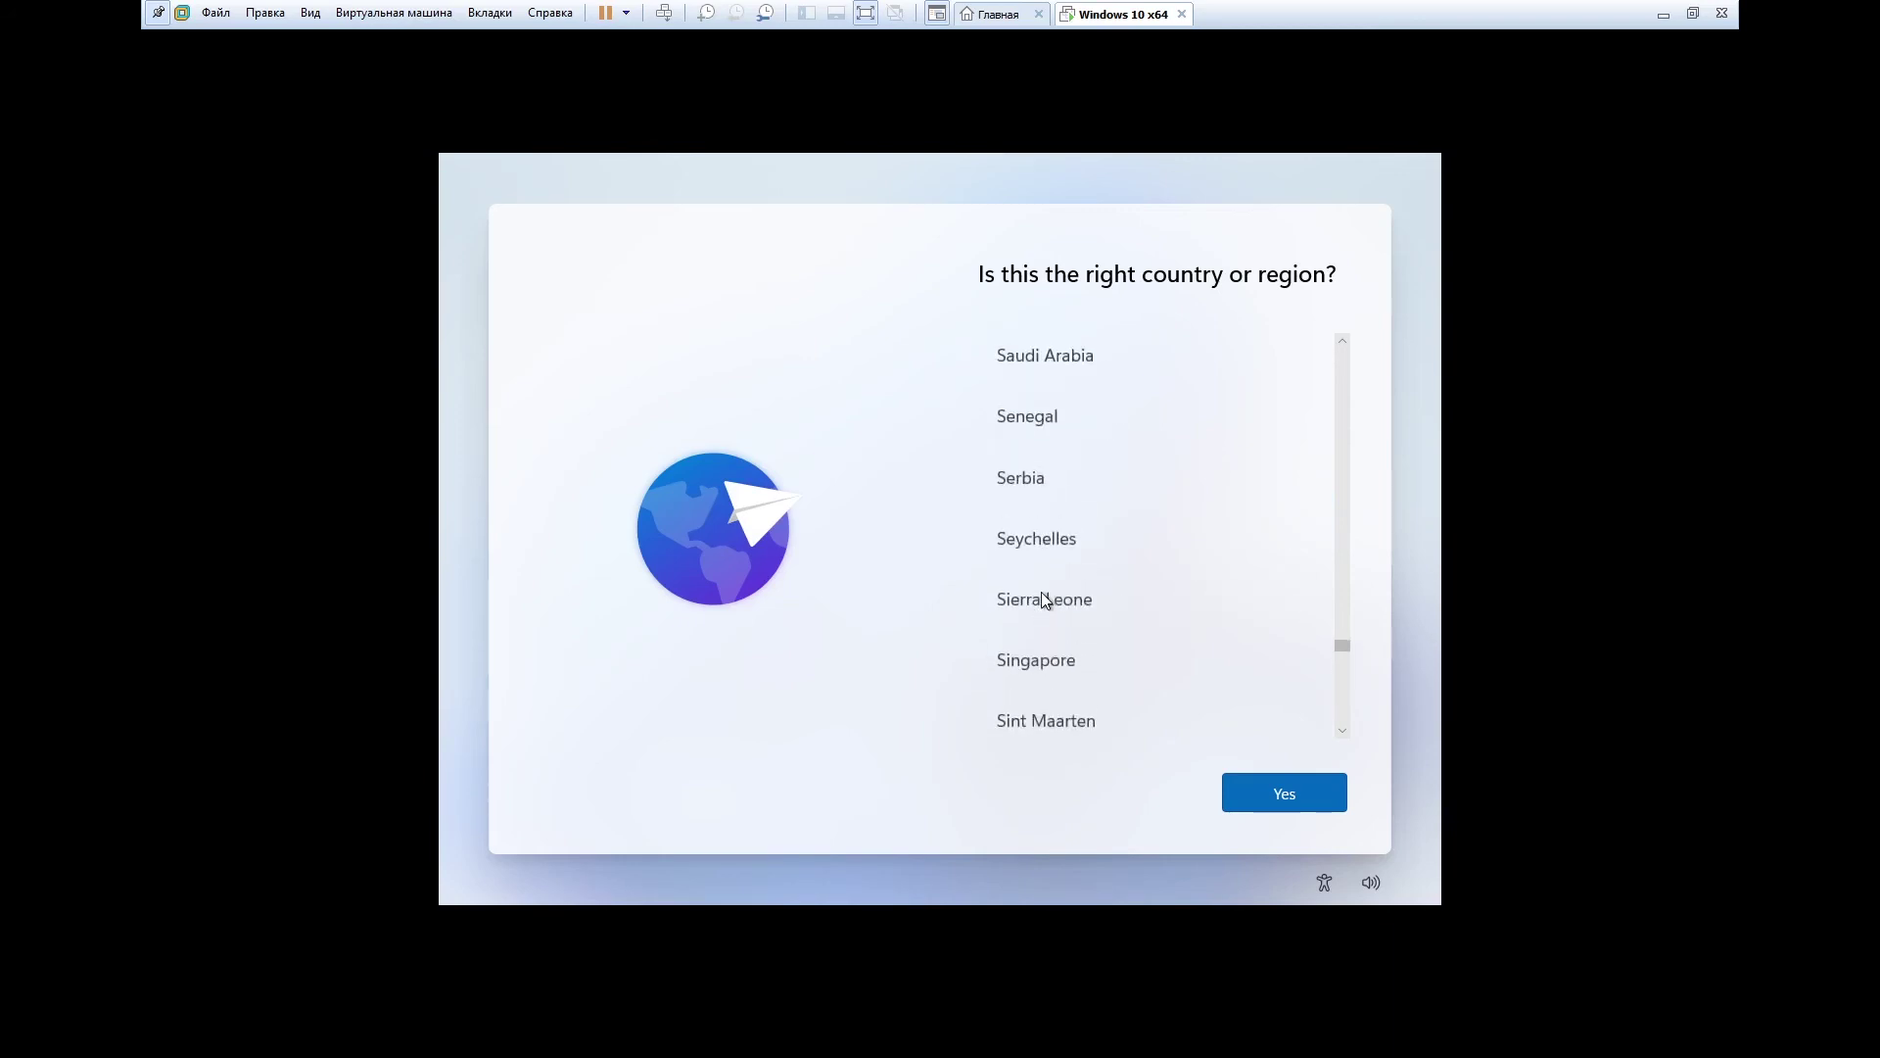
scroll(1042, 593, "up", 10)
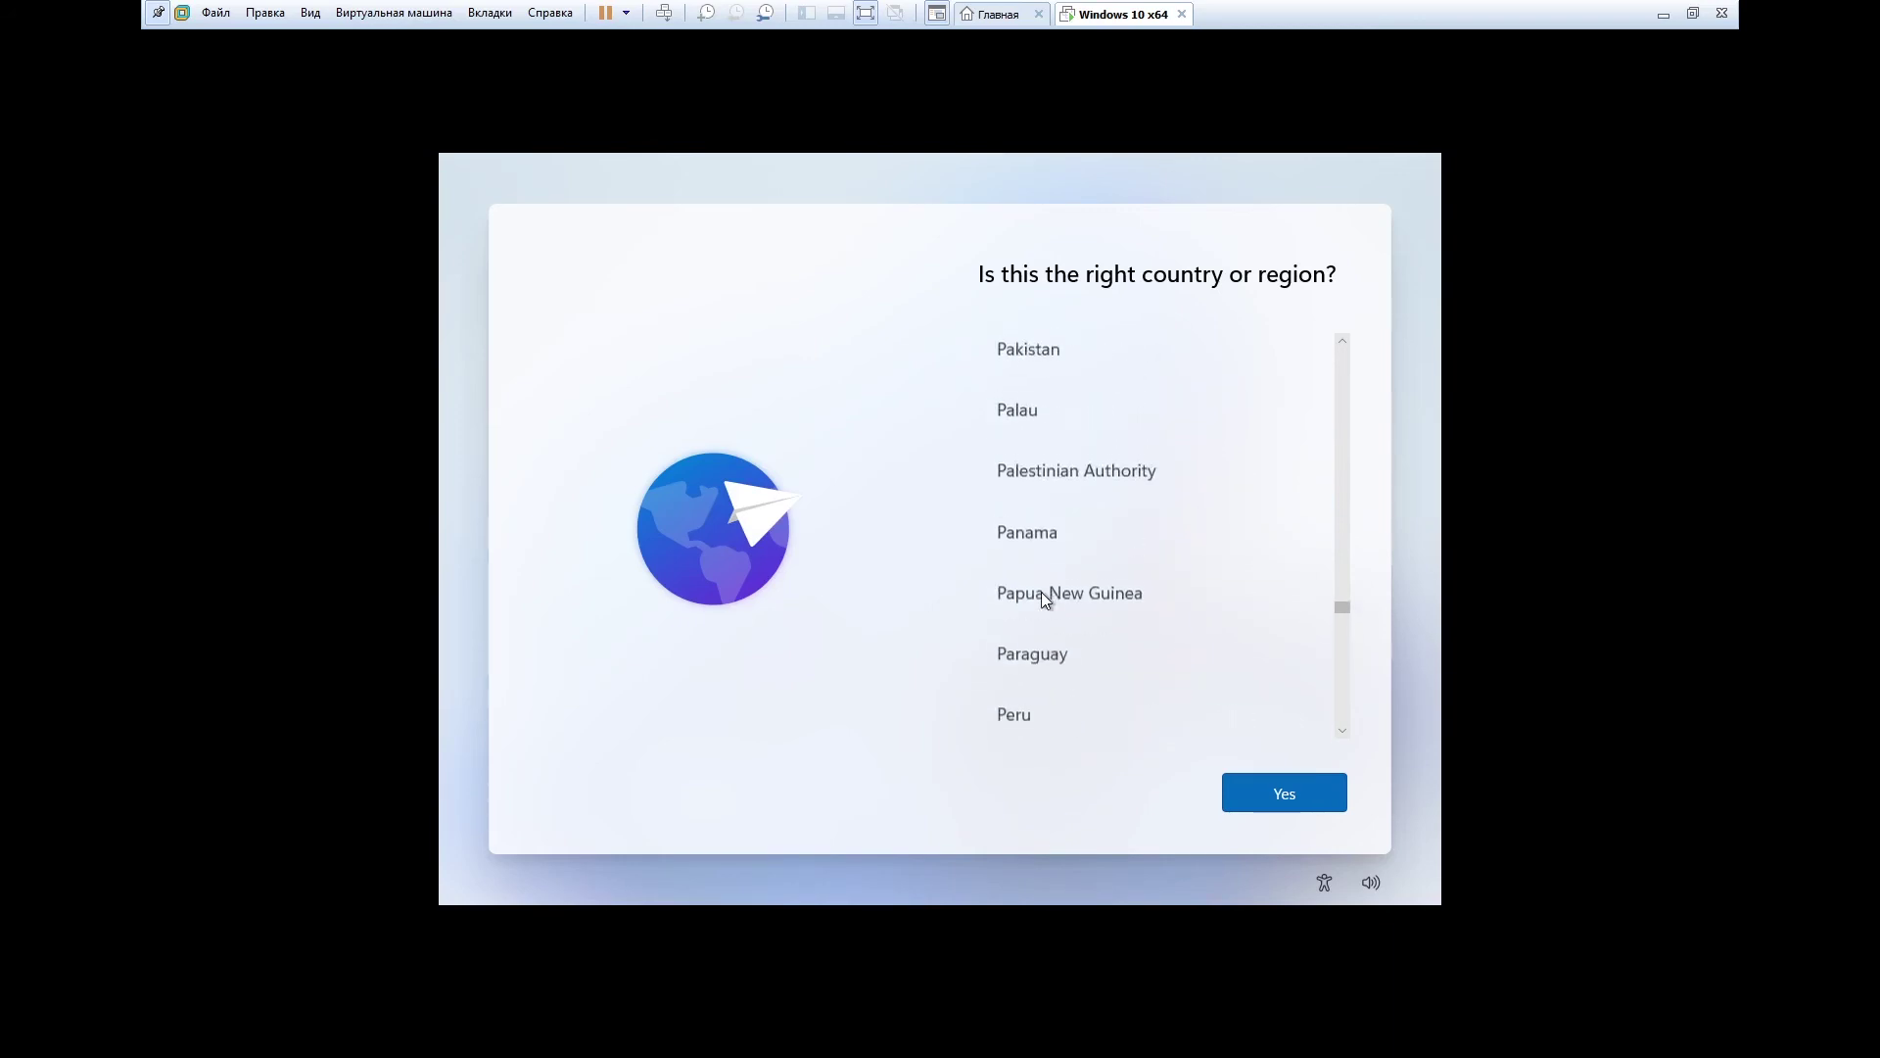
scroll(1042, 592, "up", 10)
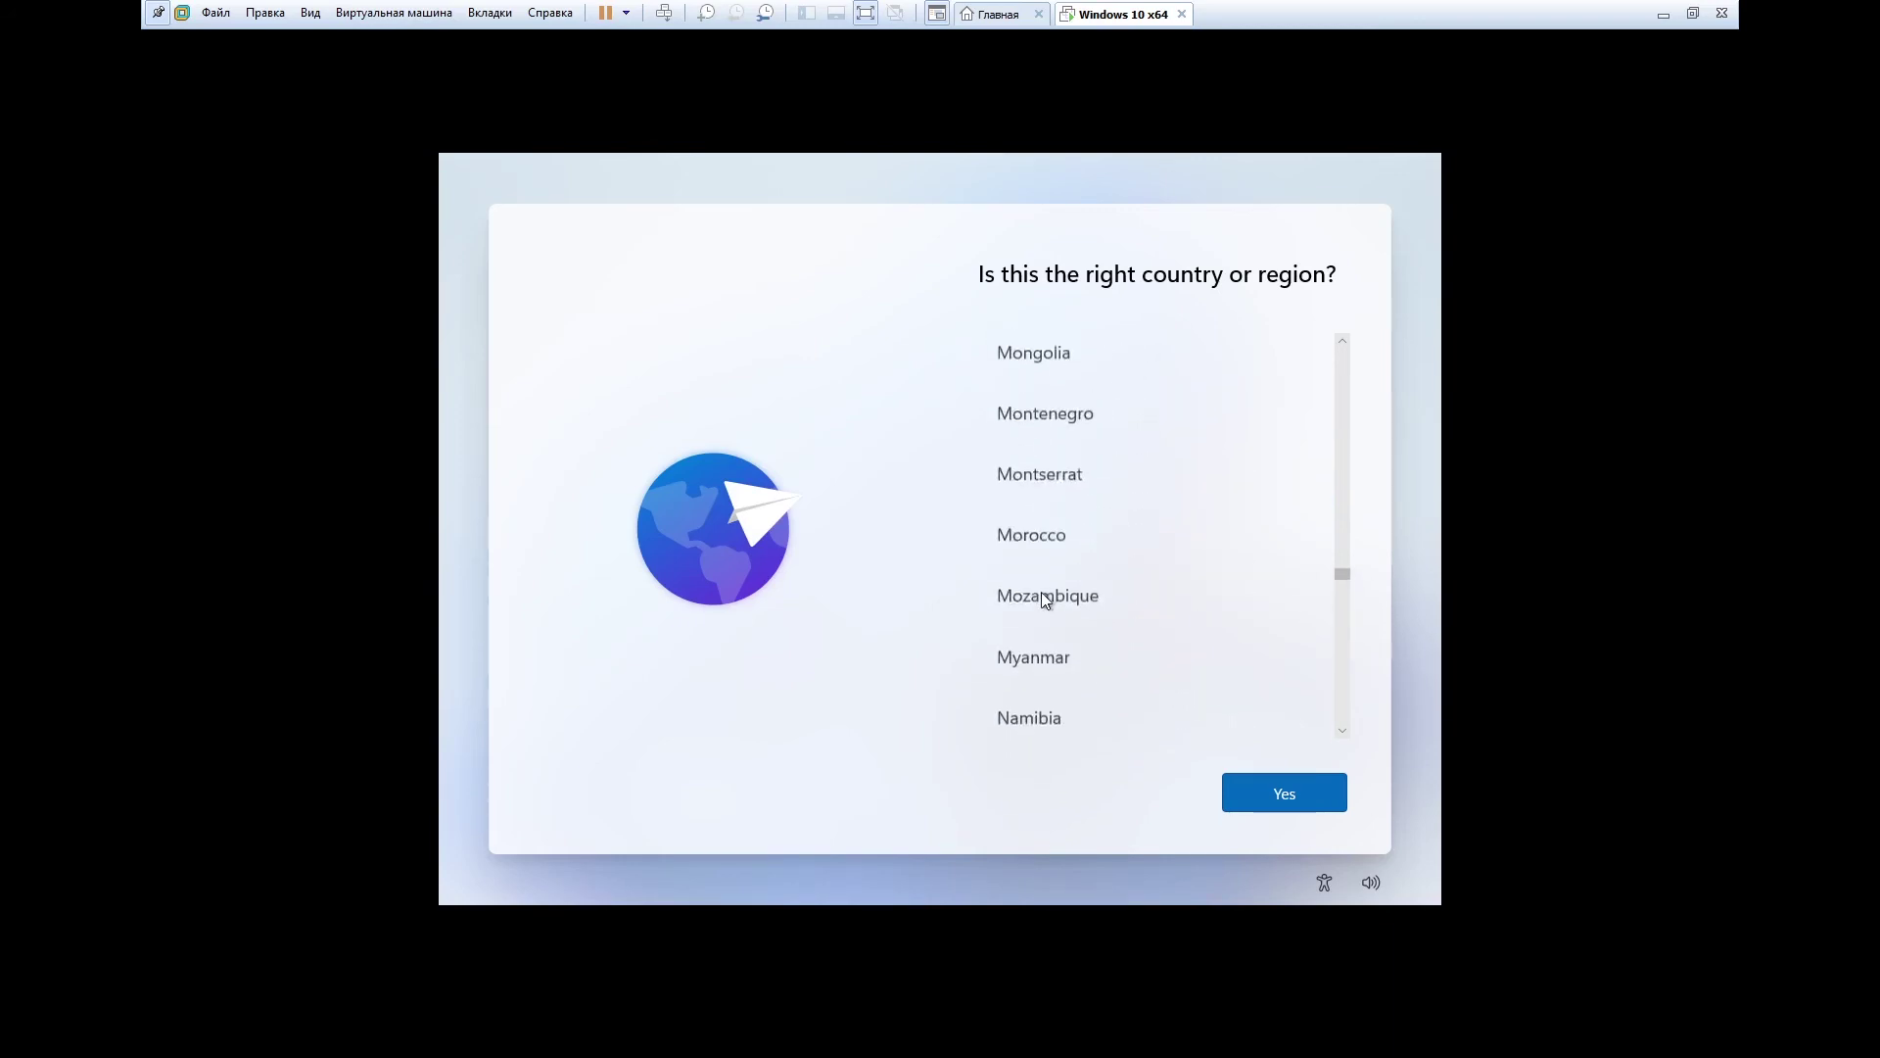
scroll(1042, 591, "up", 10)
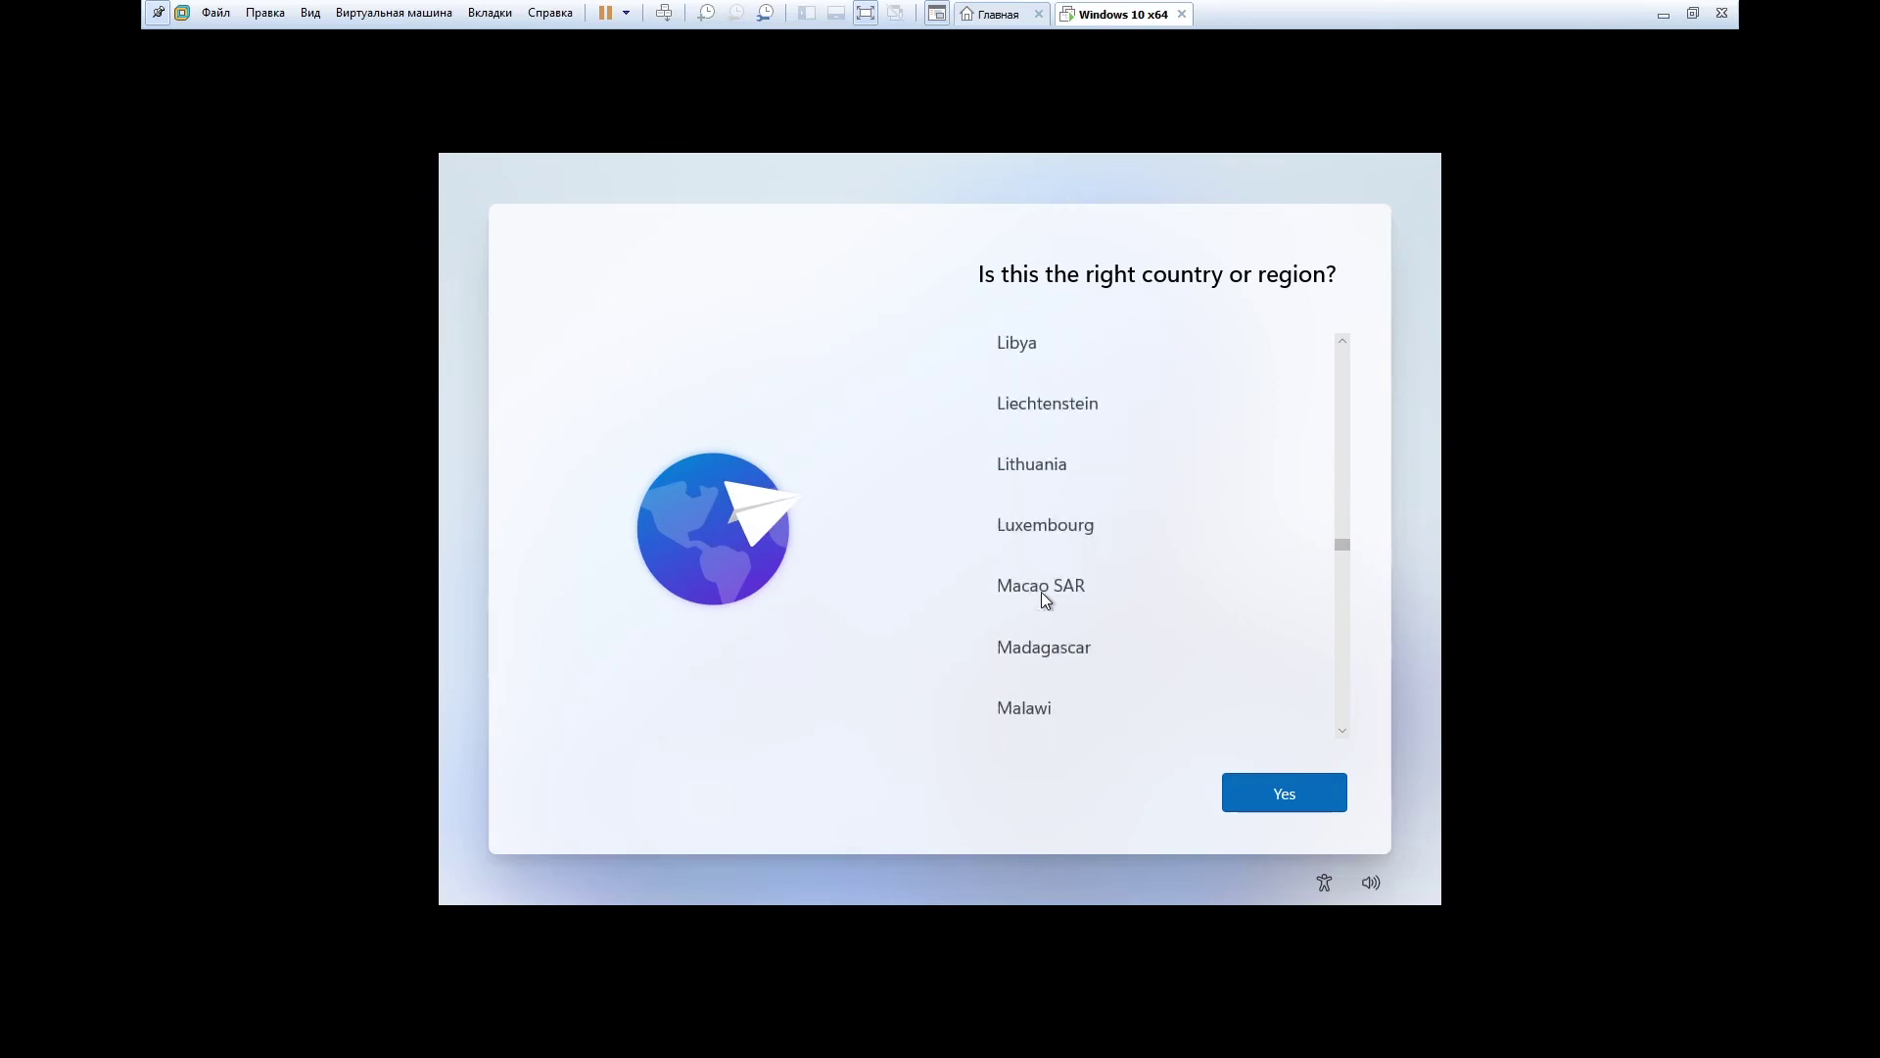
scroll(1042, 591, "up", 4)
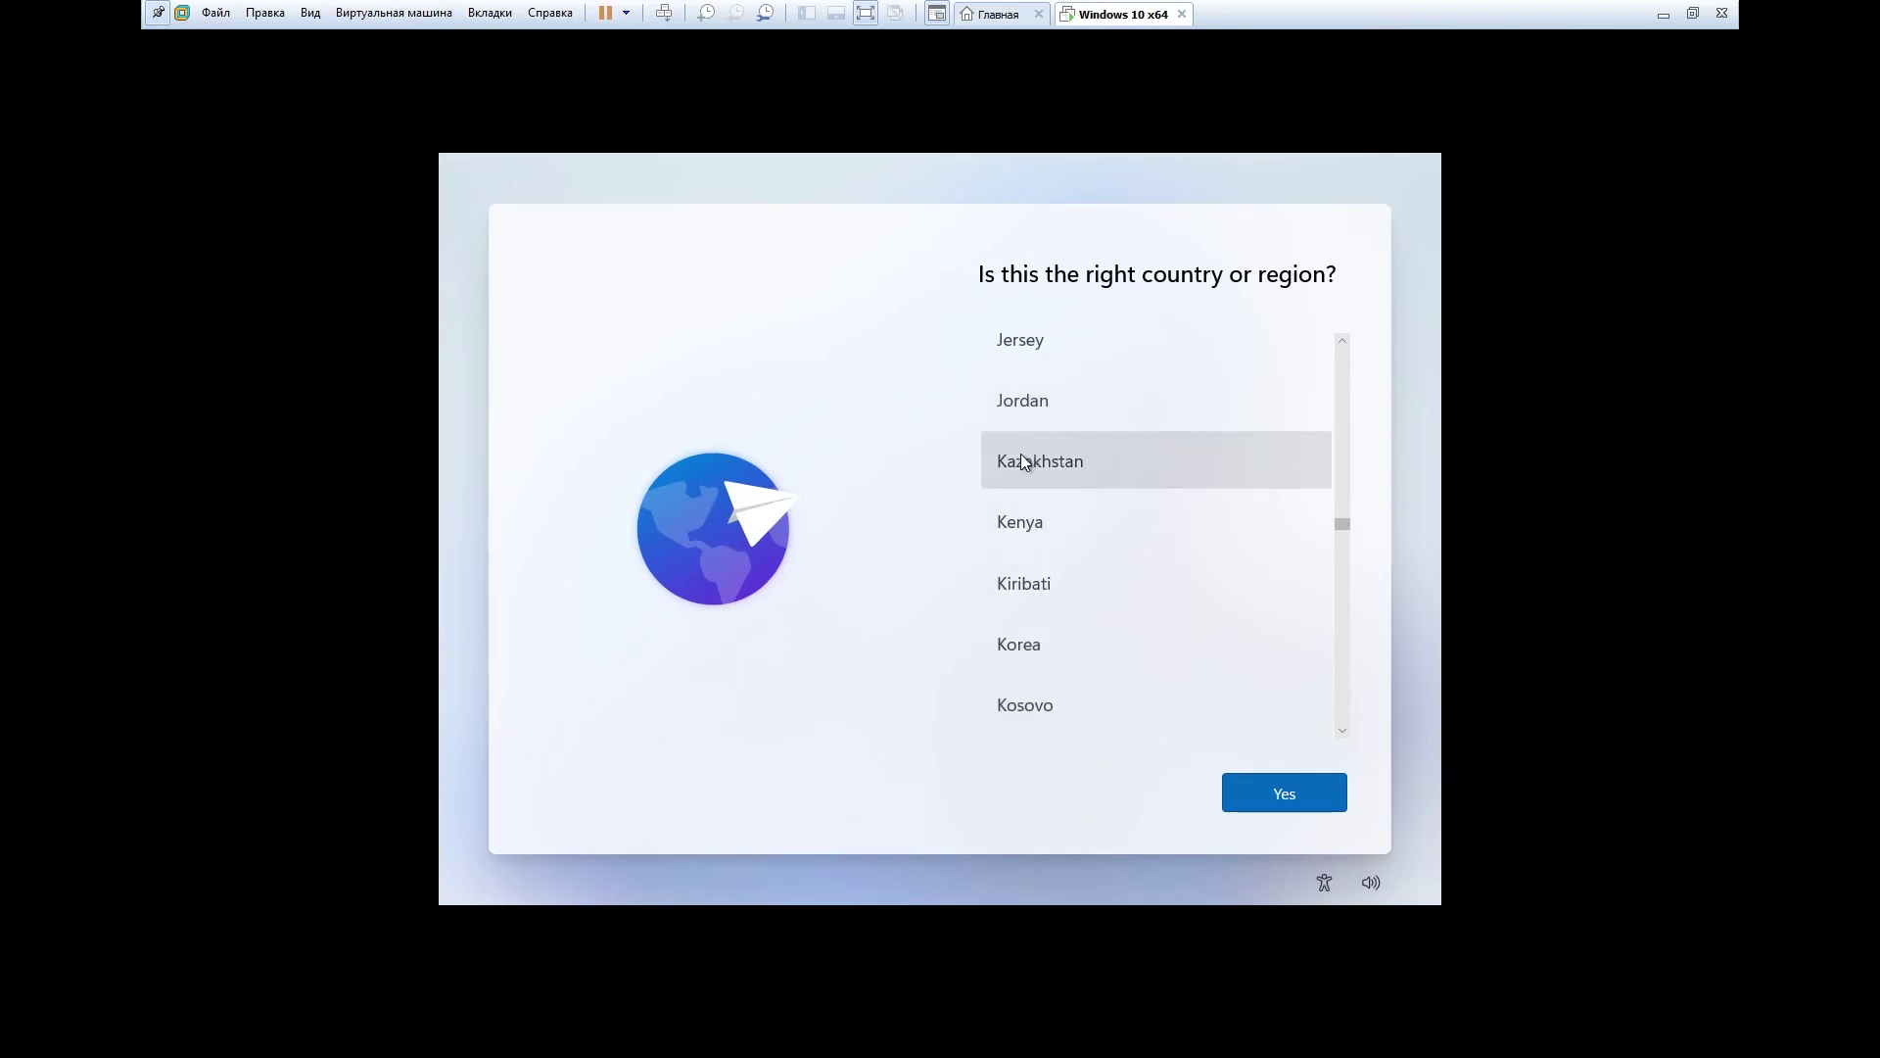
left_click(1023, 457)
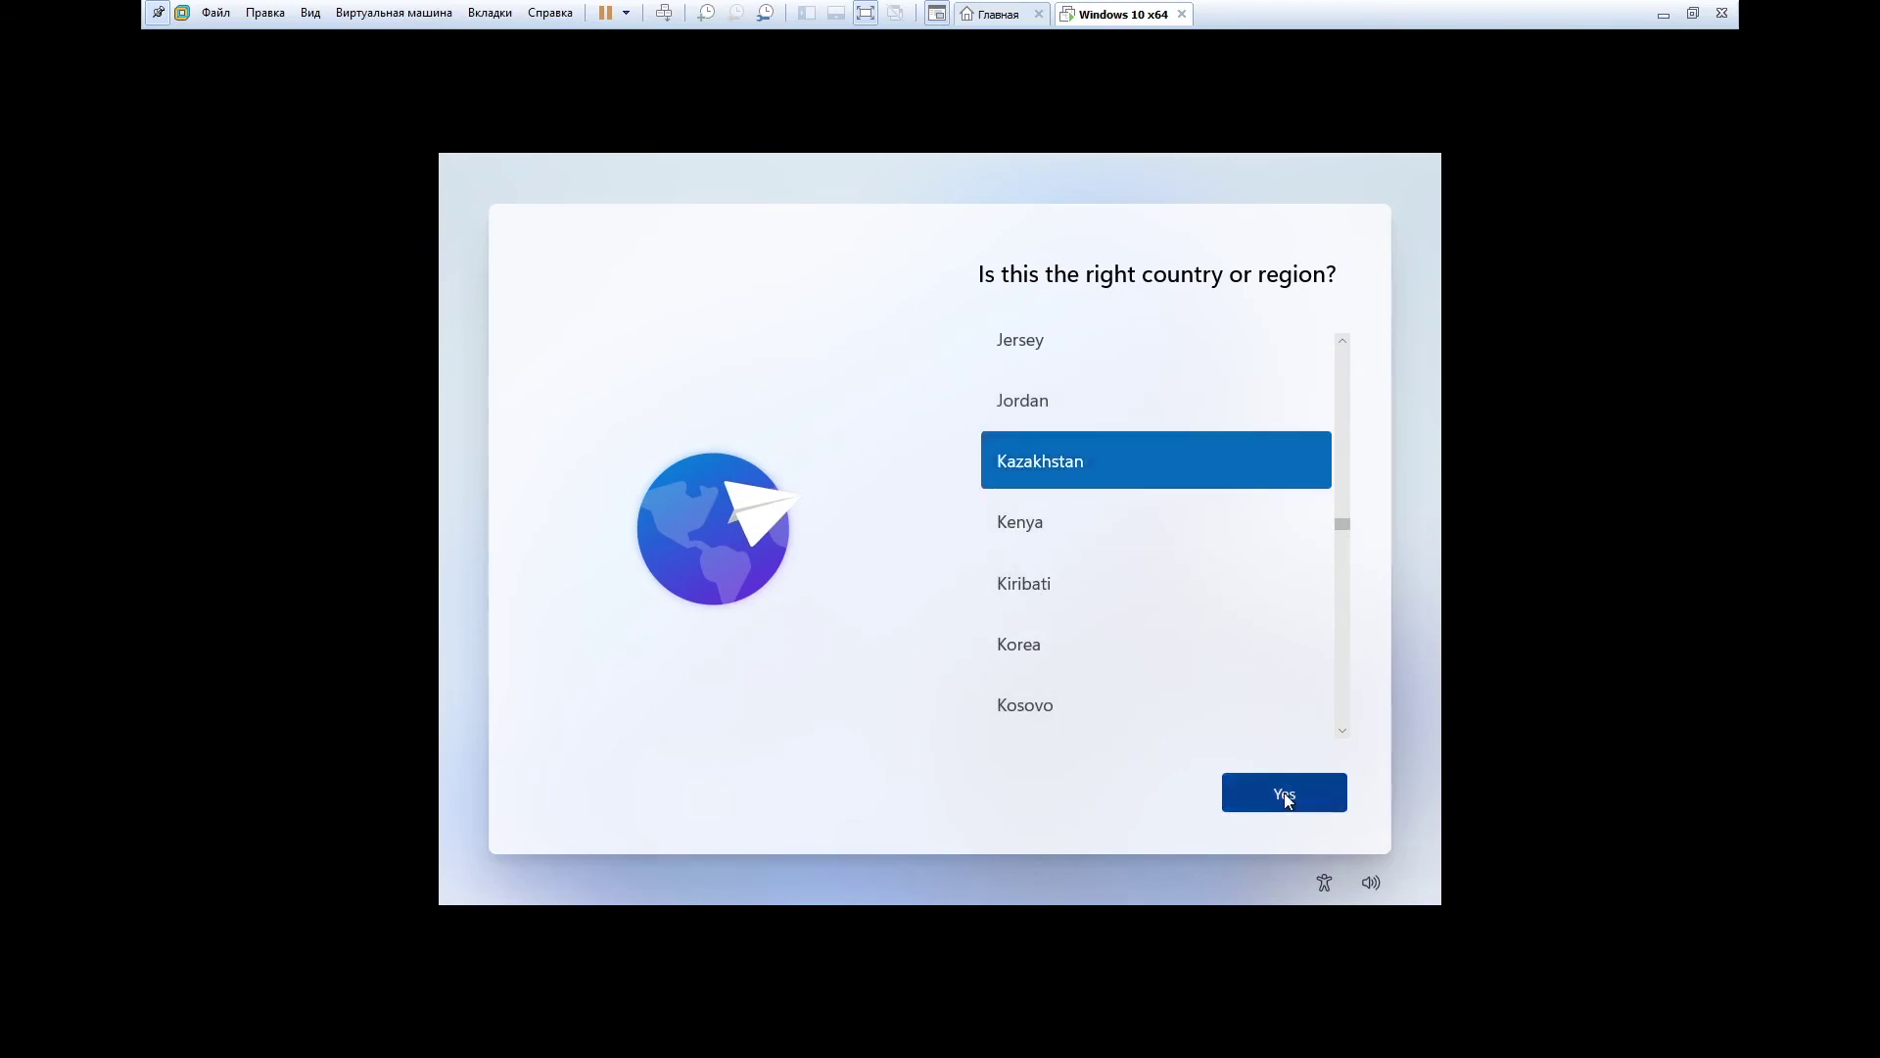
left_click(1283, 792)
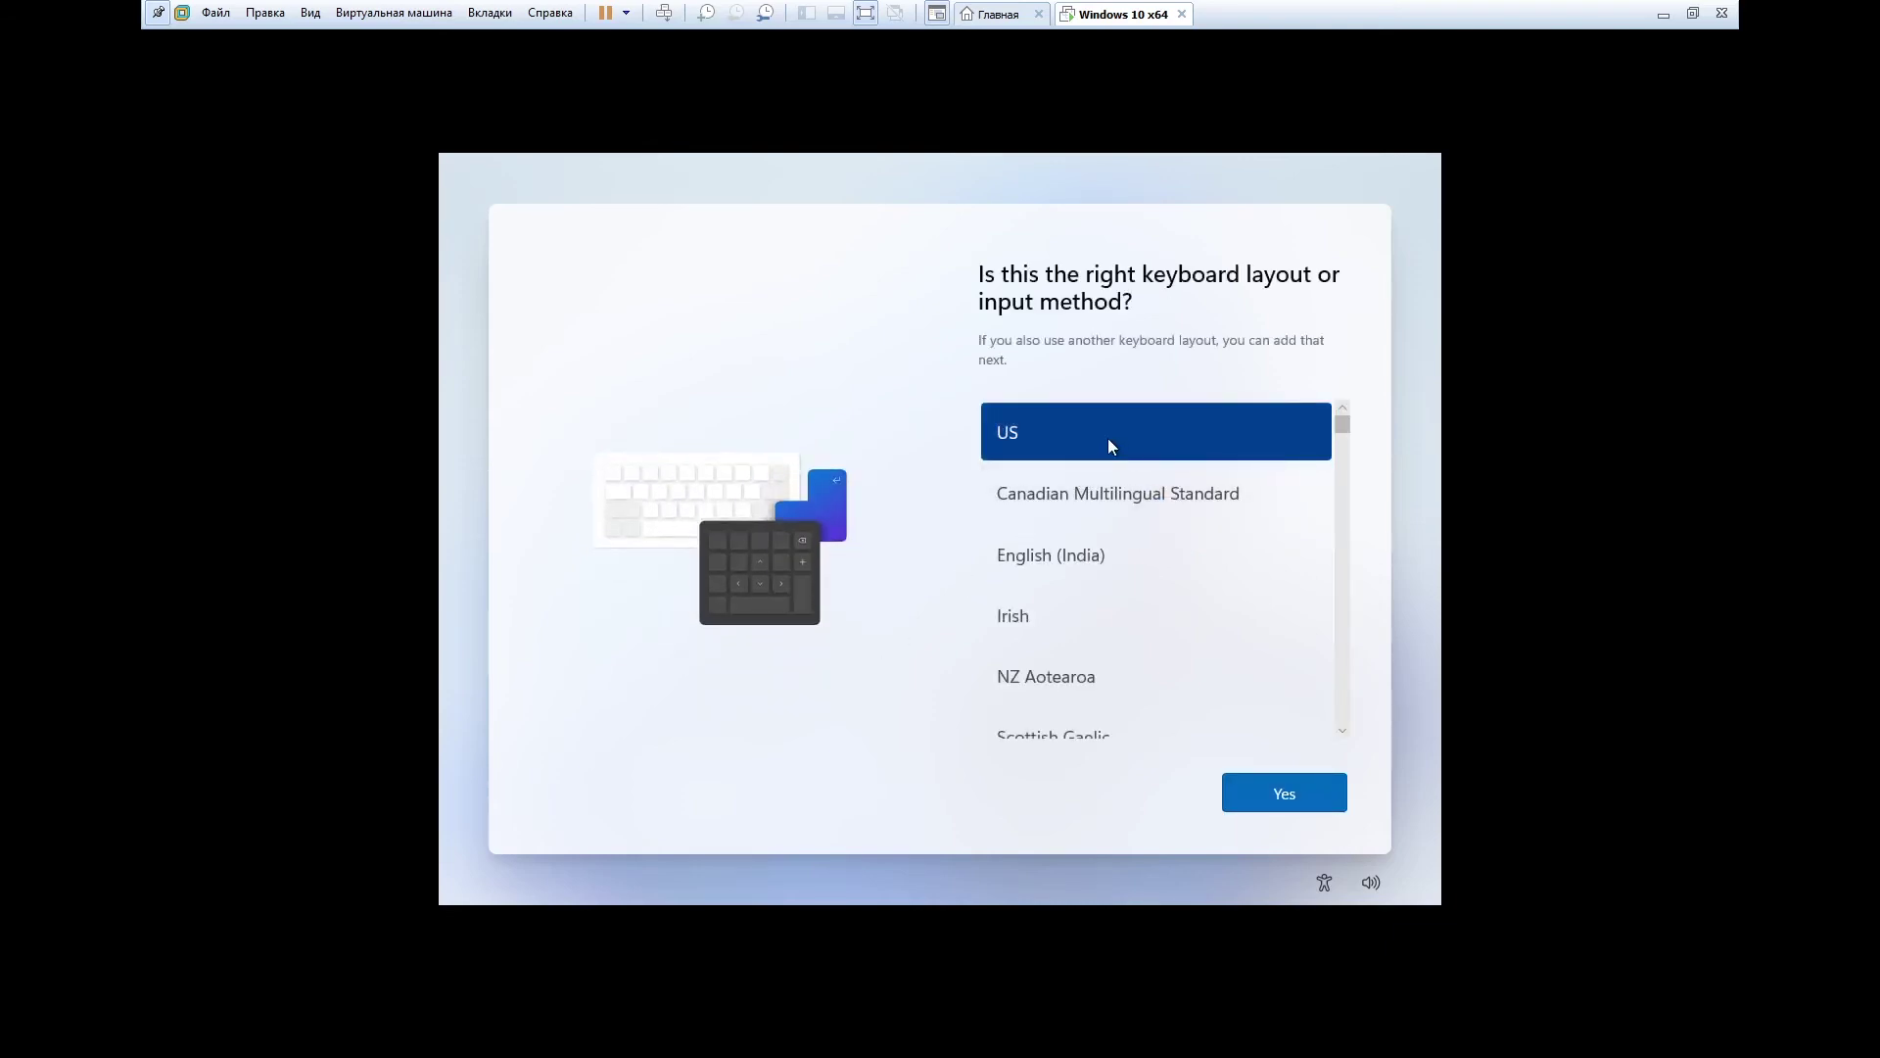
Keep the US keyboard layout and add Kazakh (Kazakhstan) as the second keyboard layout
scroll(1116, 456, "down", 3)
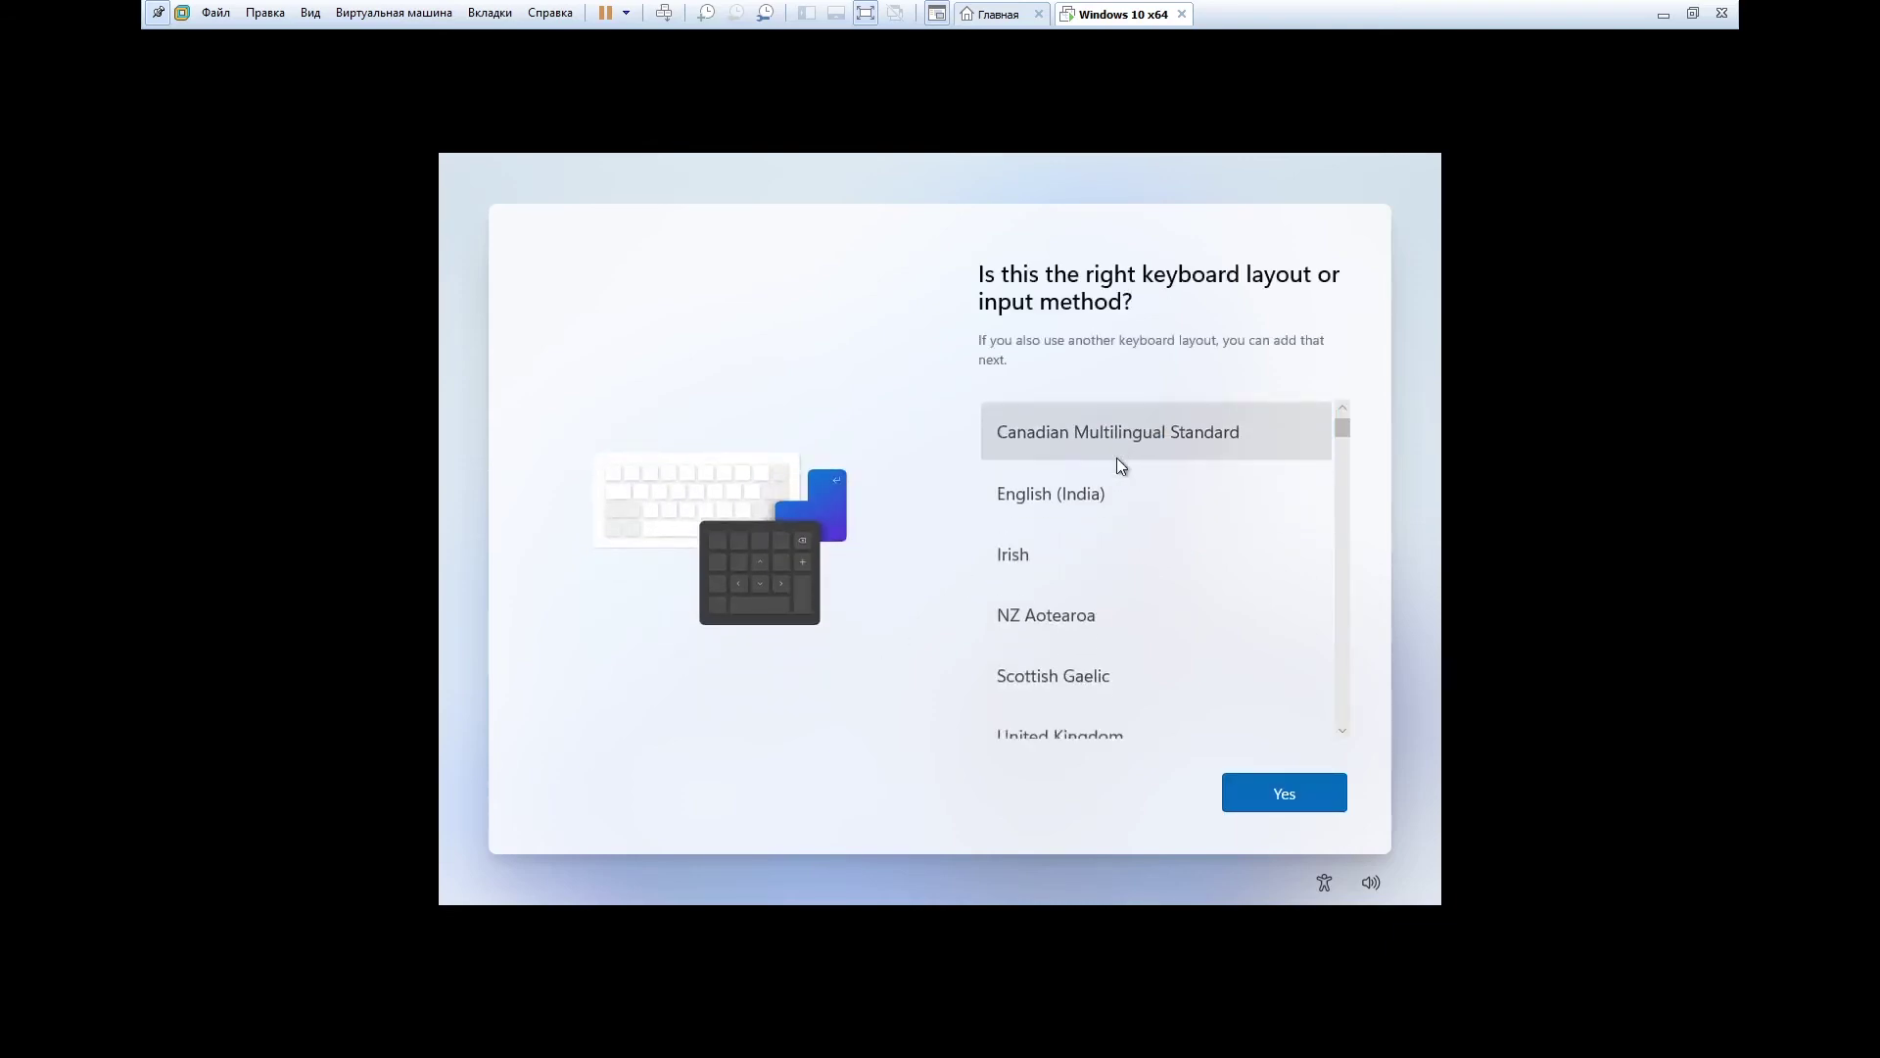
left_click(1288, 797)
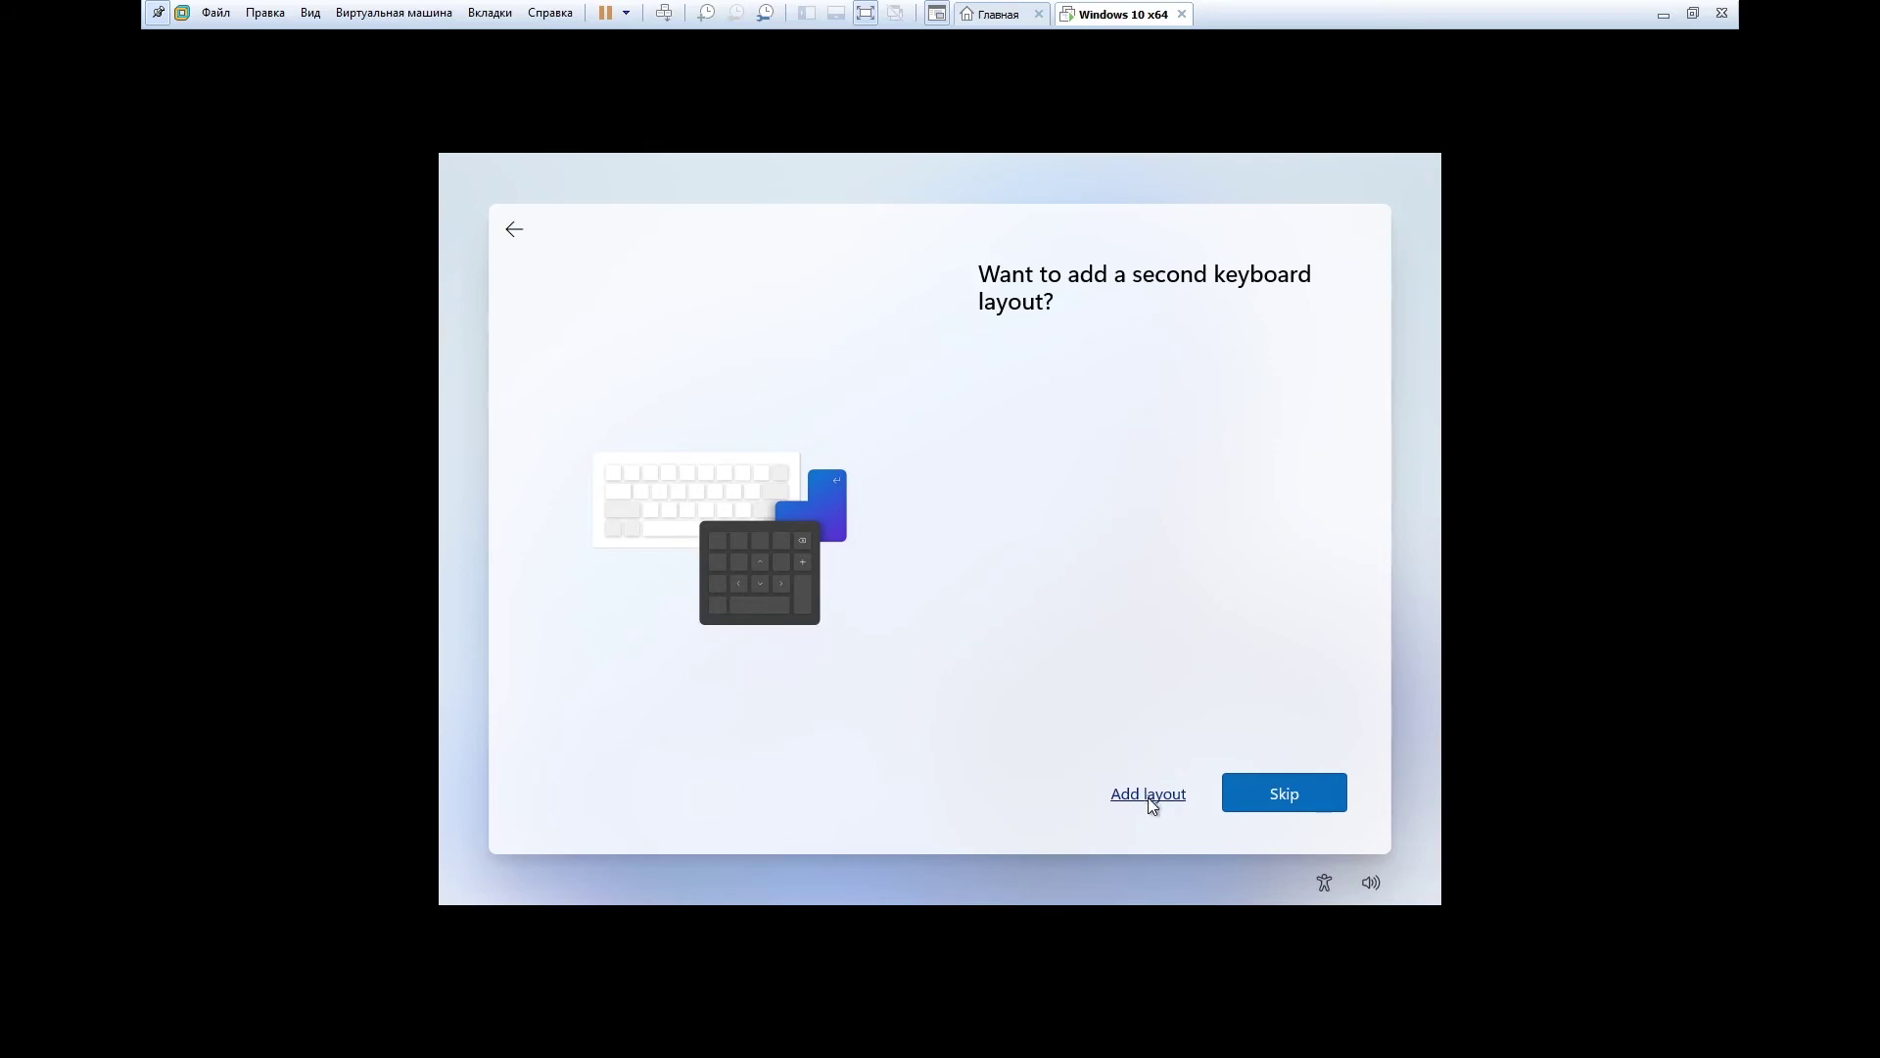
left_click(1150, 798)
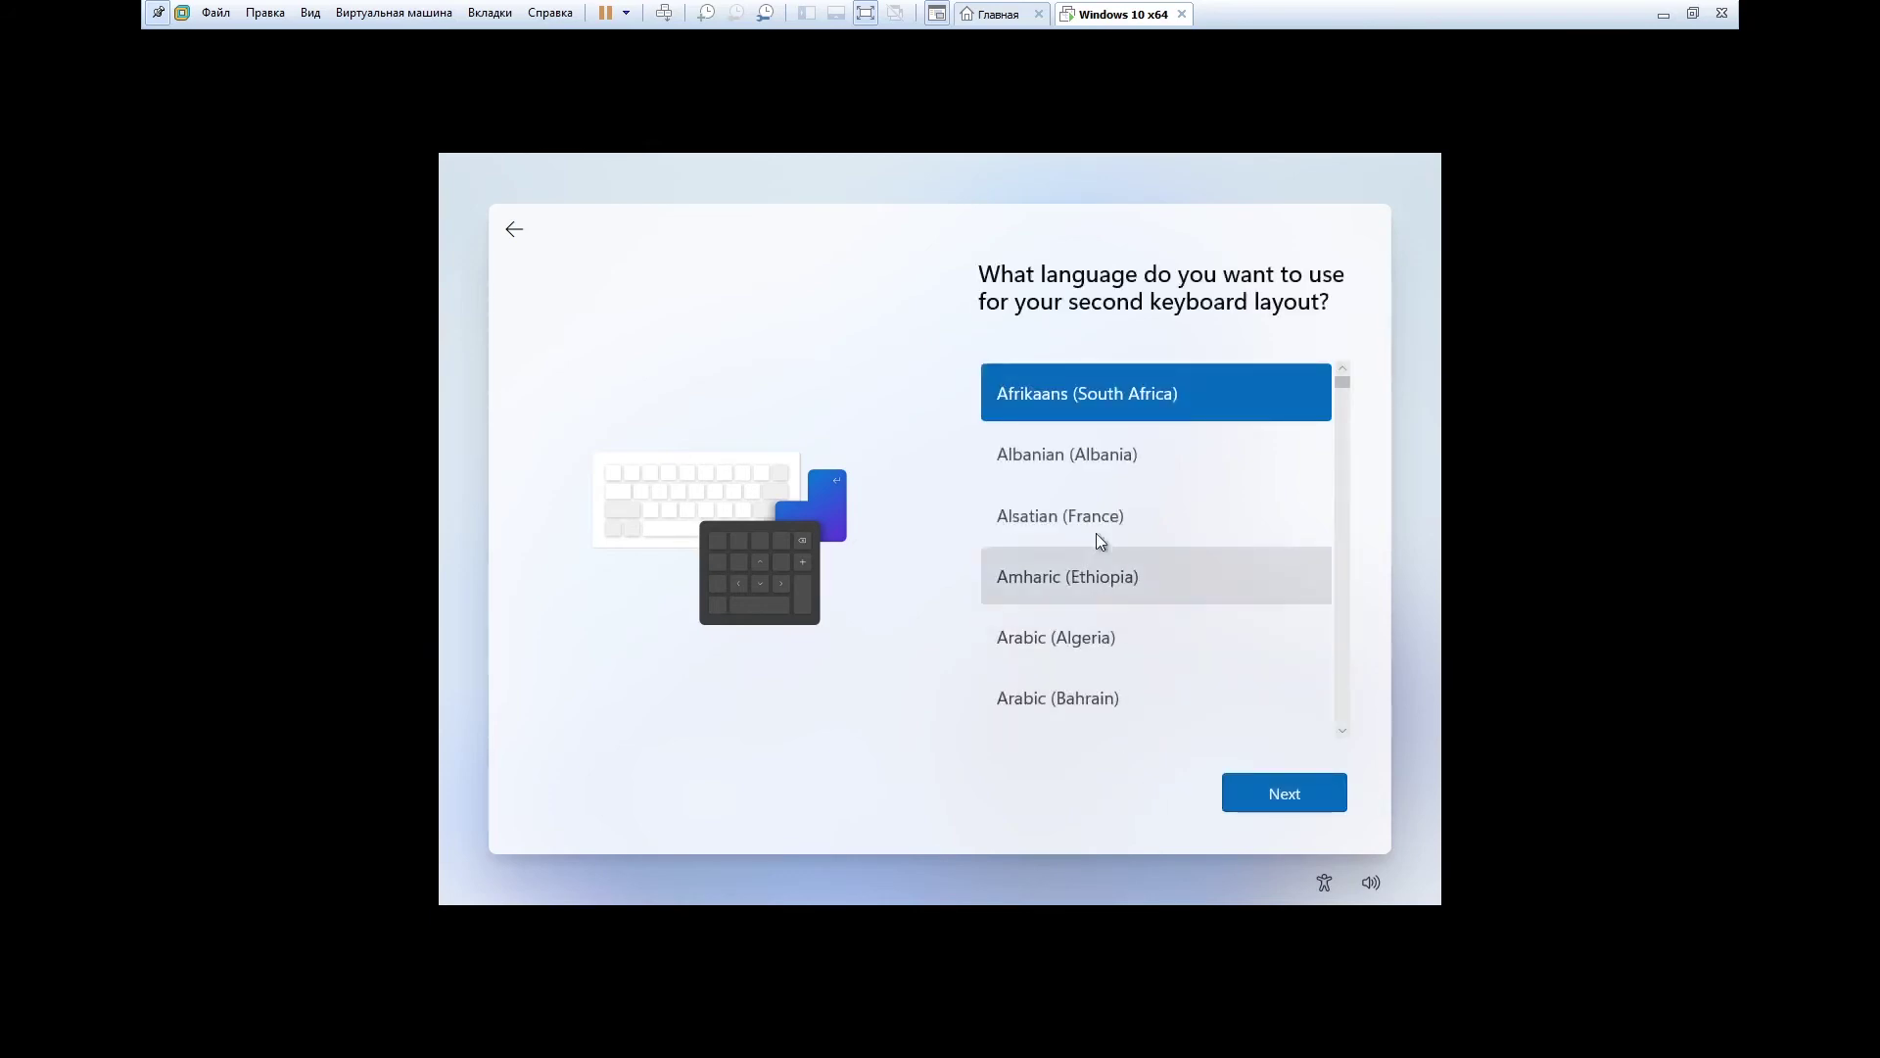
scroll(1078, 415, "down", 12)
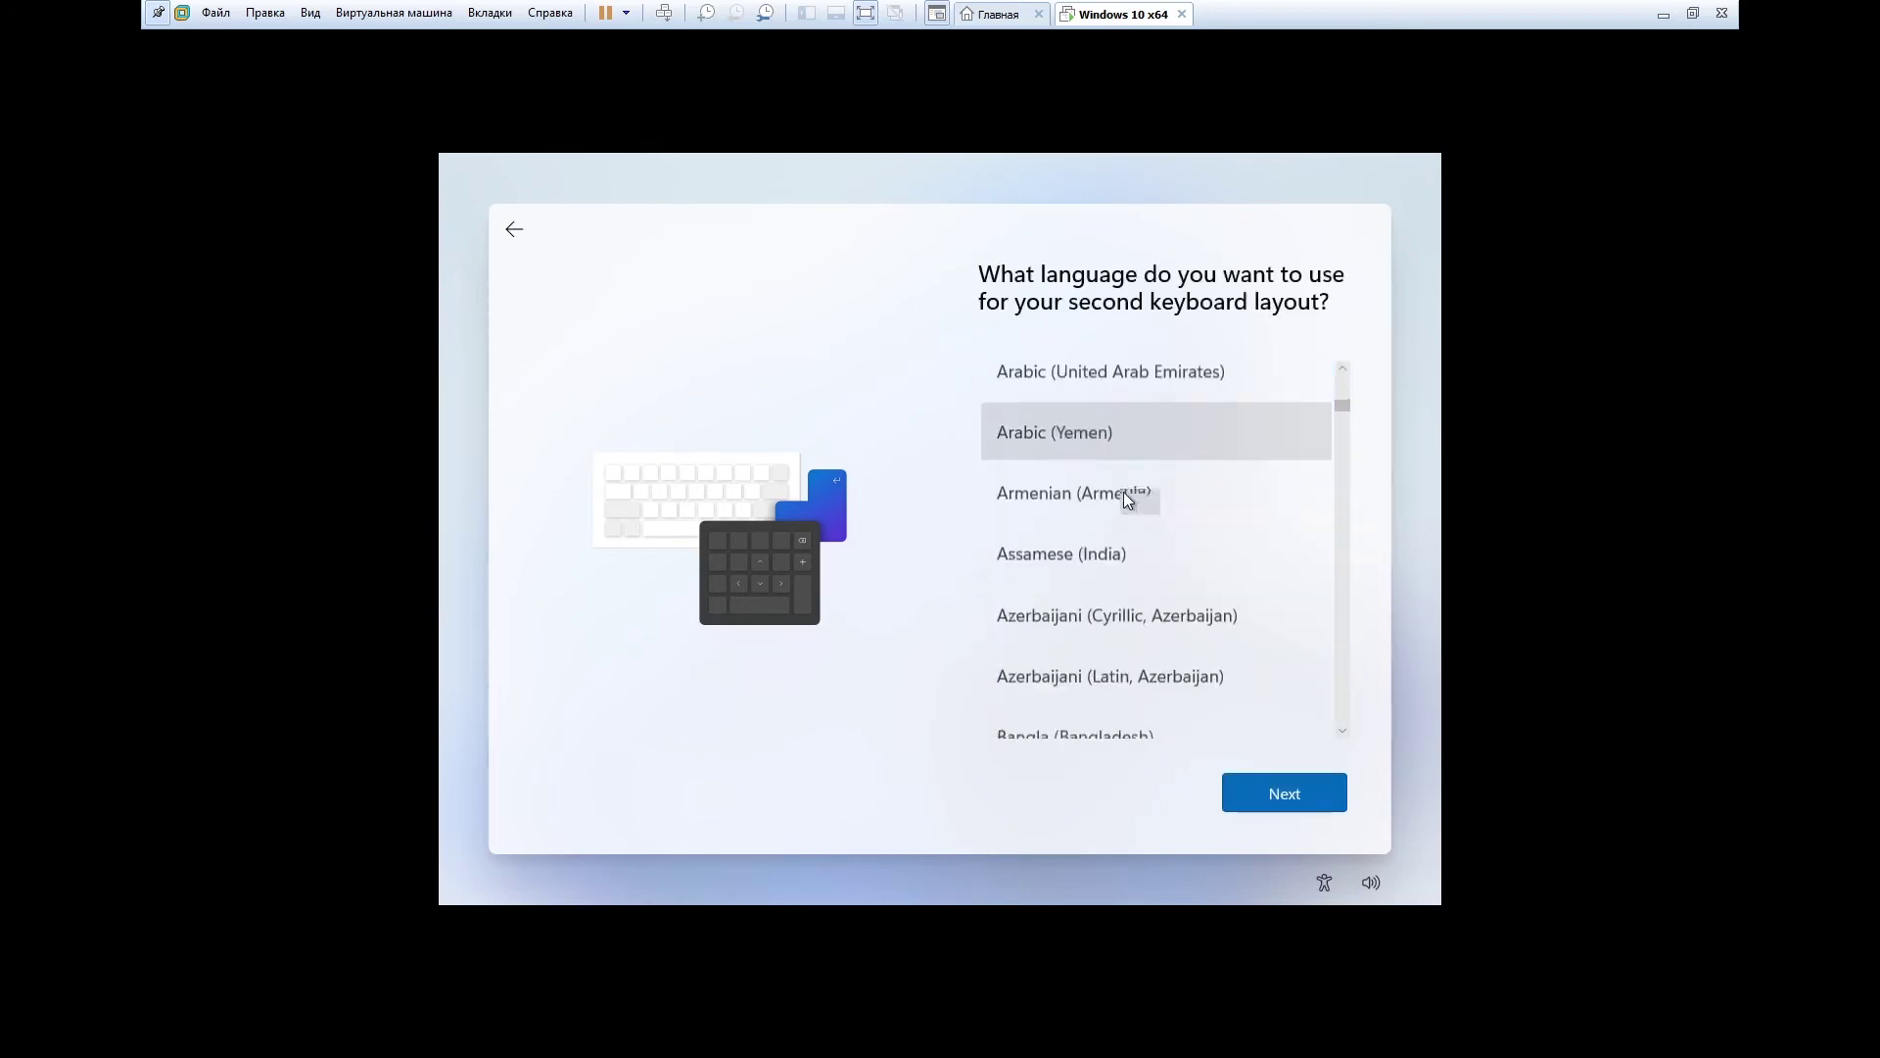
scroll(1124, 492, "down", 20)
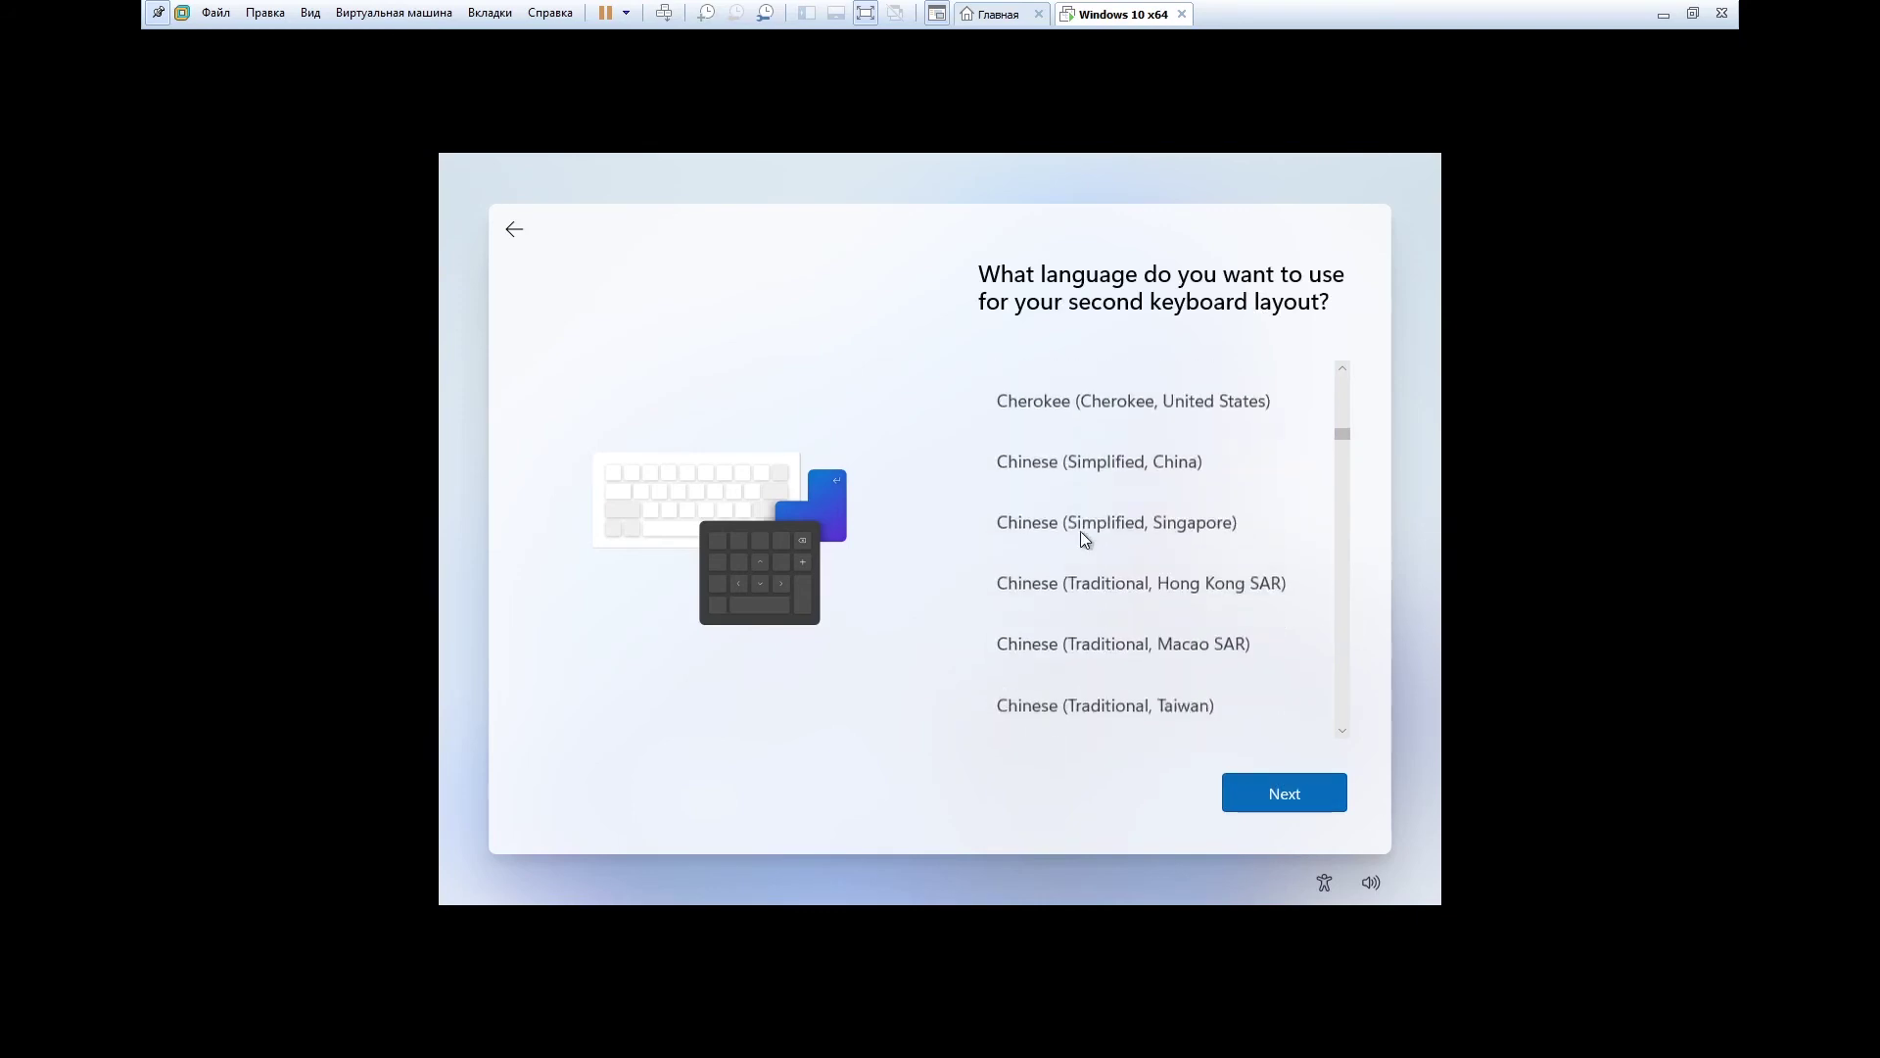
scroll(1083, 539, "down", 20)
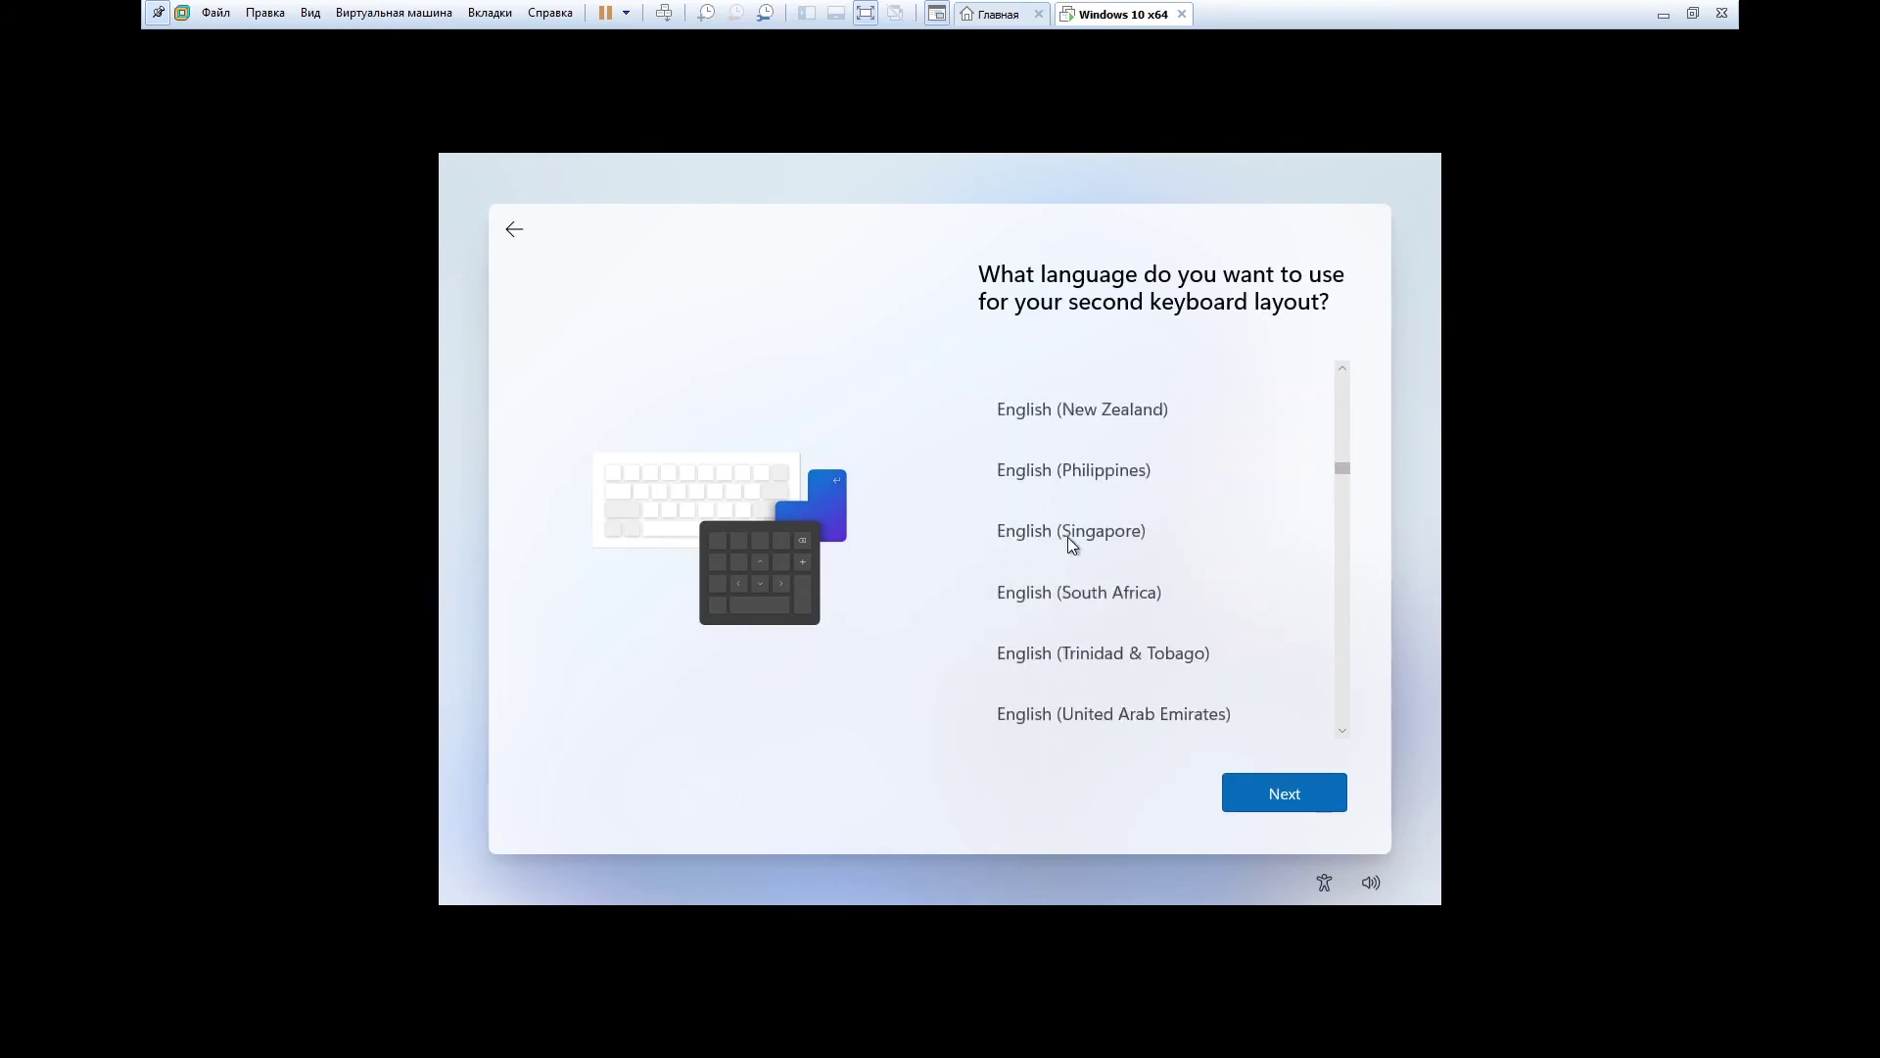
scroll(1069, 537, "down", 15)
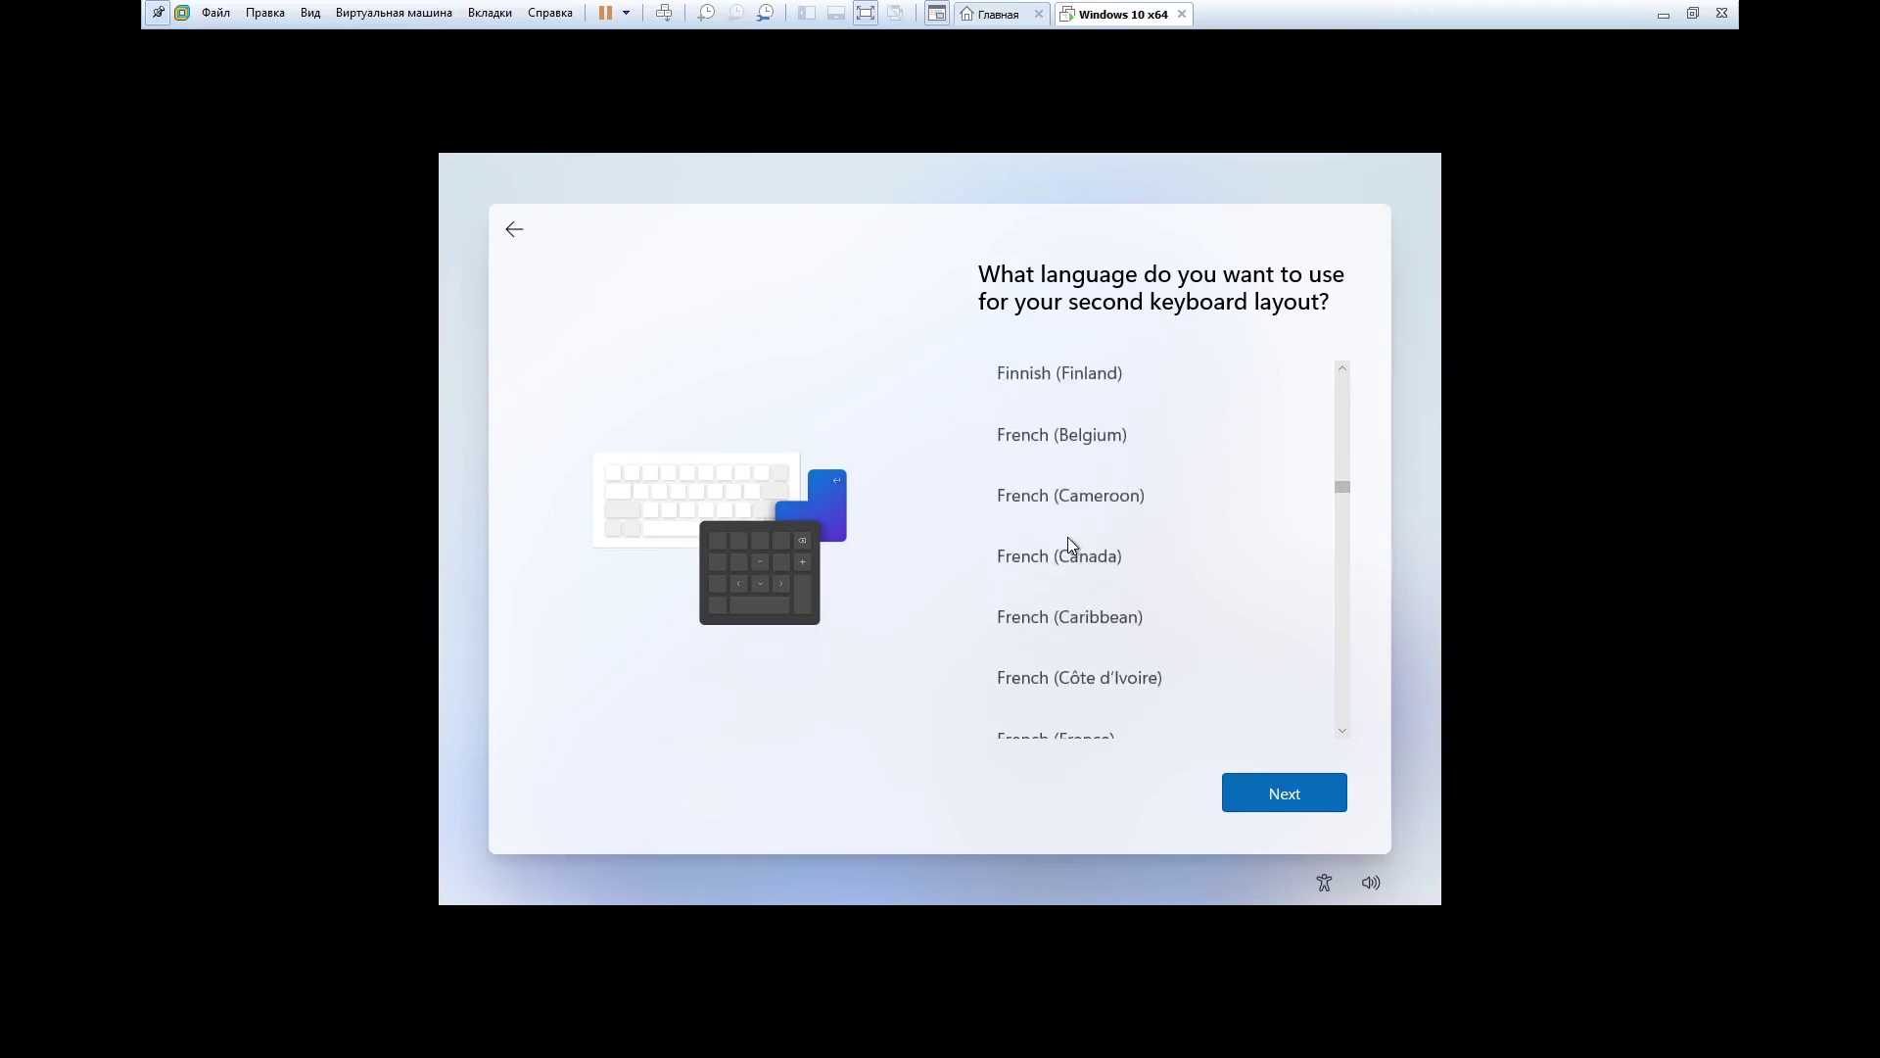
scroll(1071, 546, "down", 20)
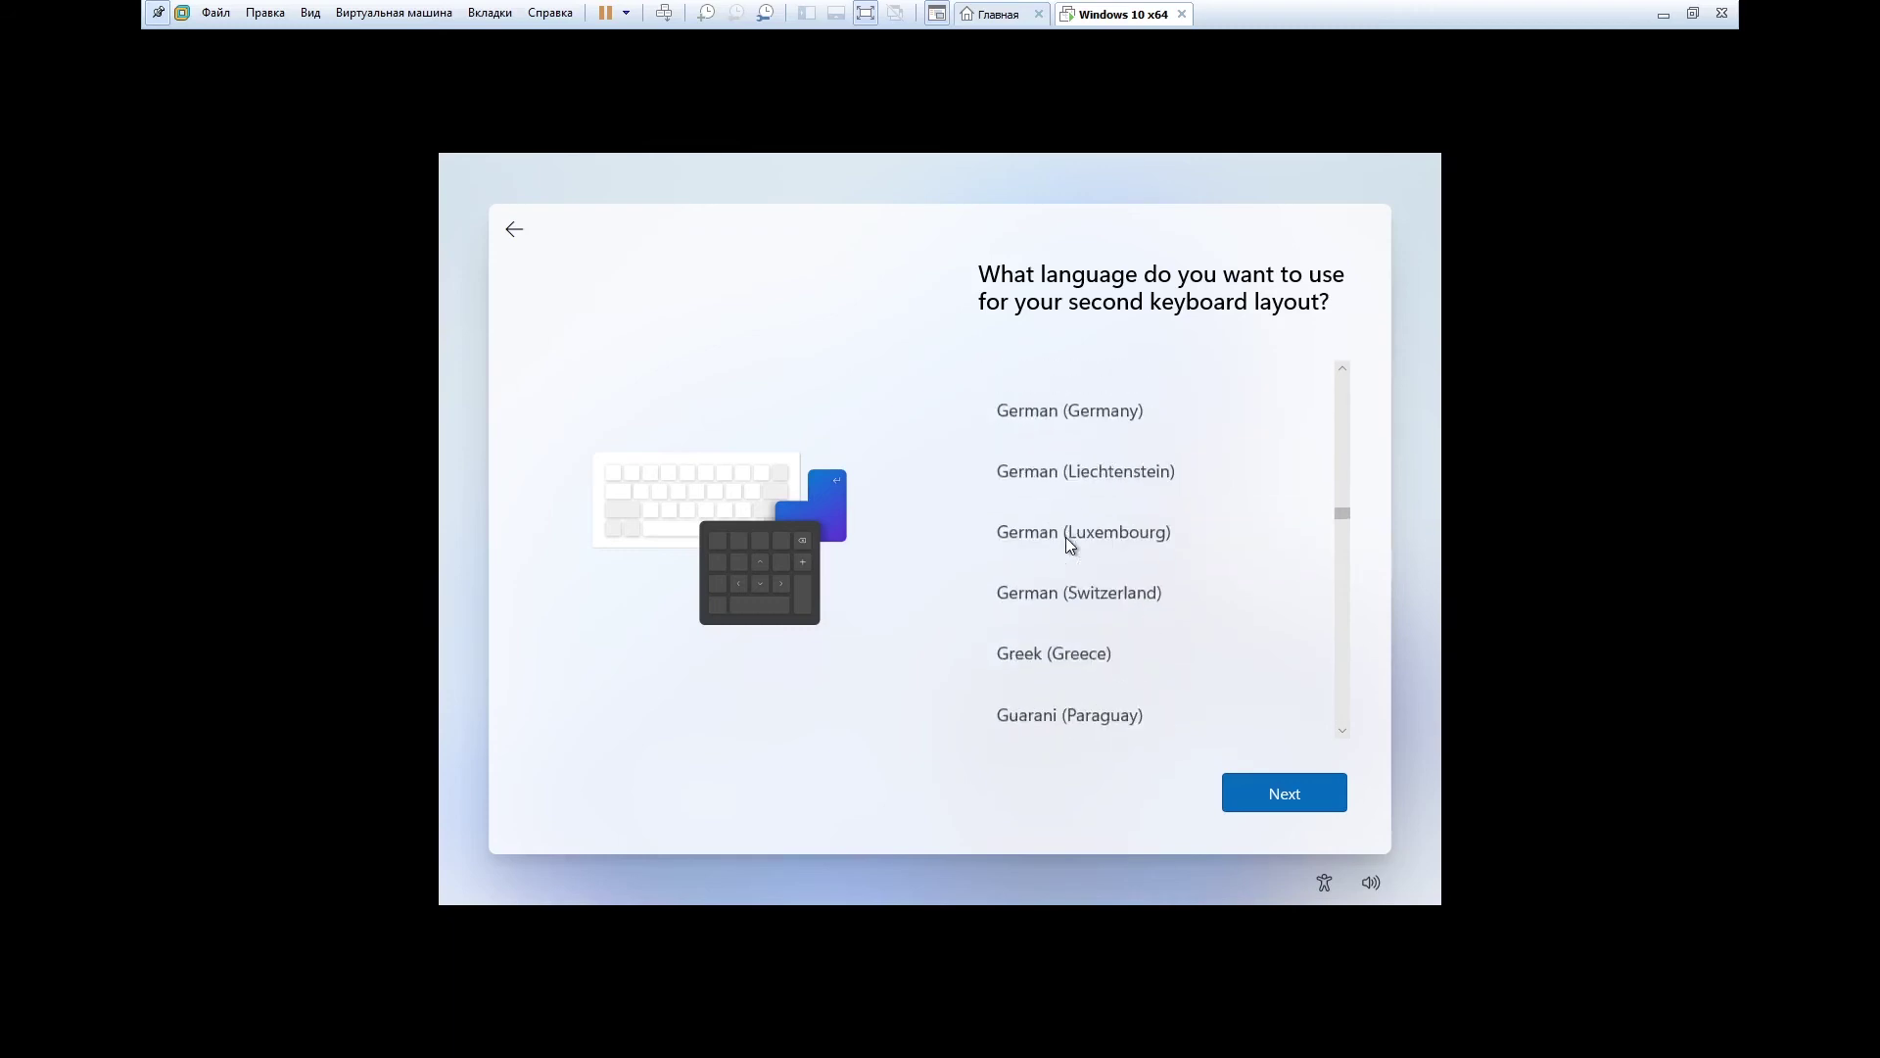
scroll(1067, 539, "down", 18)
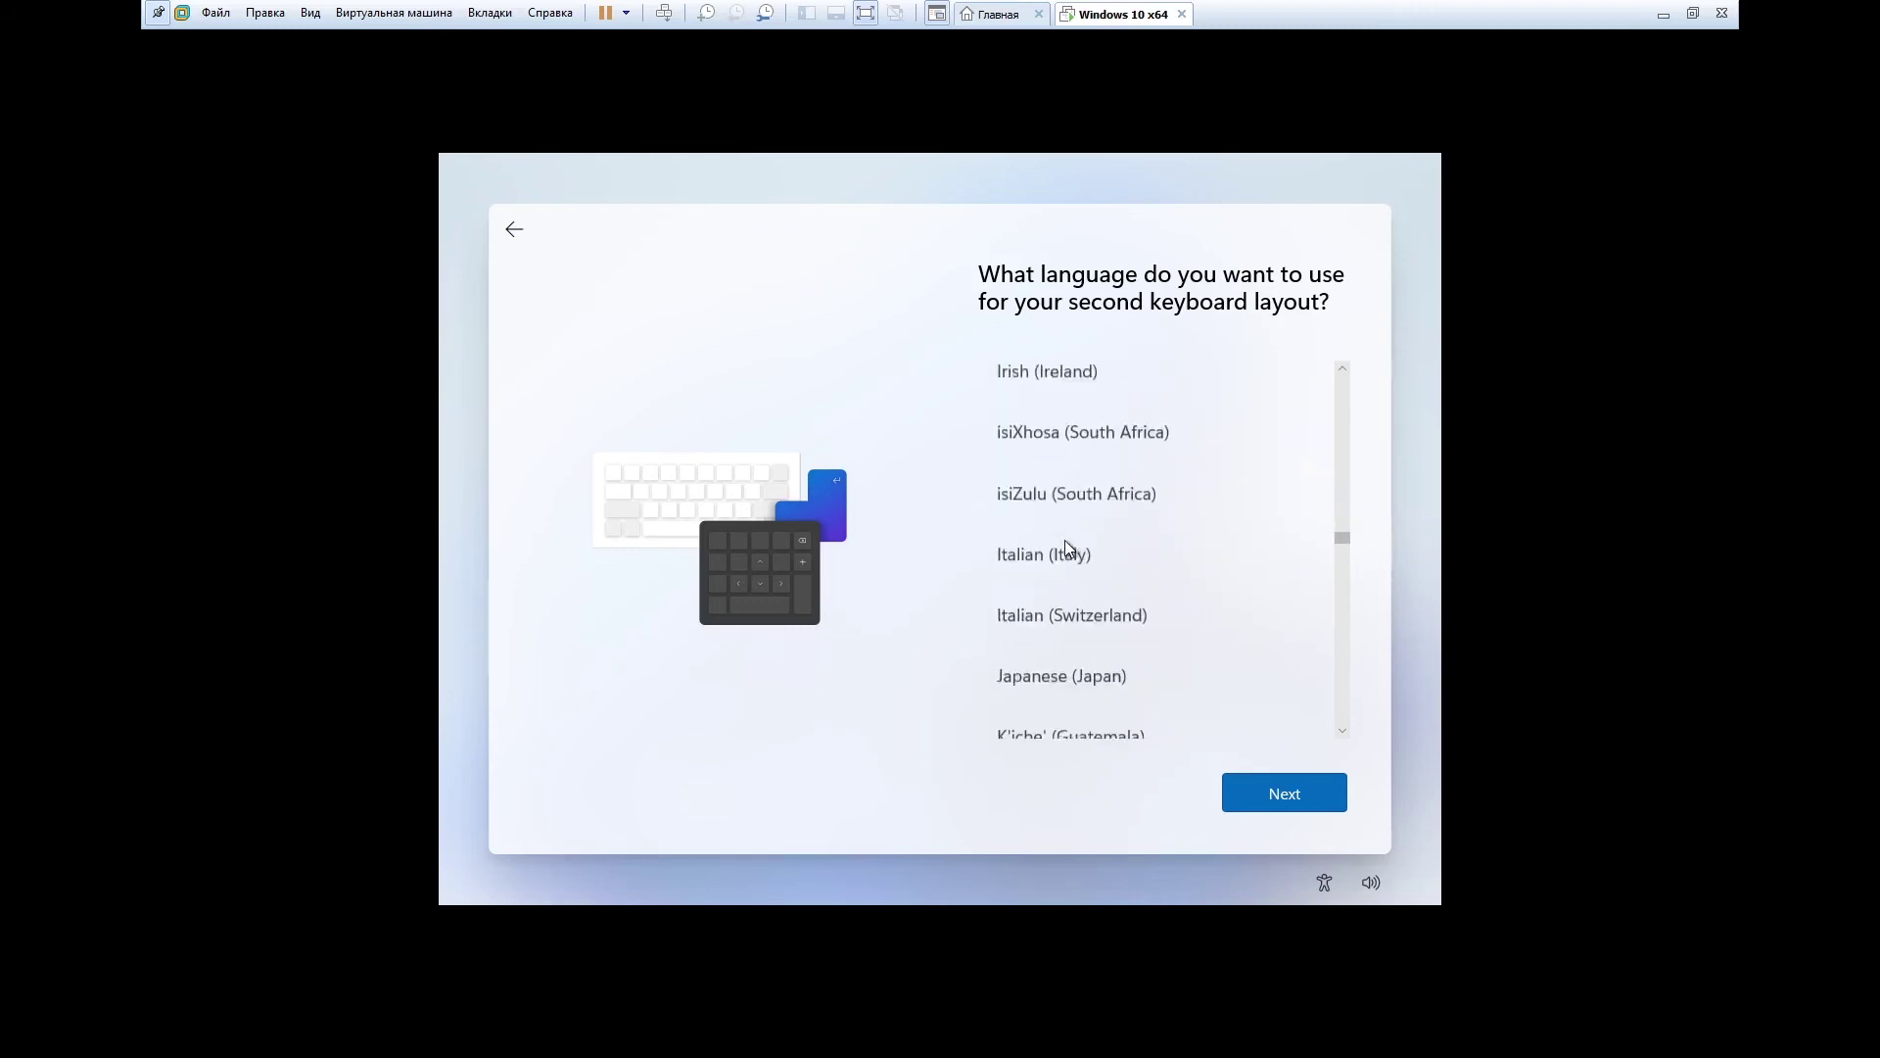
scroll(1066, 539, "down", 8)
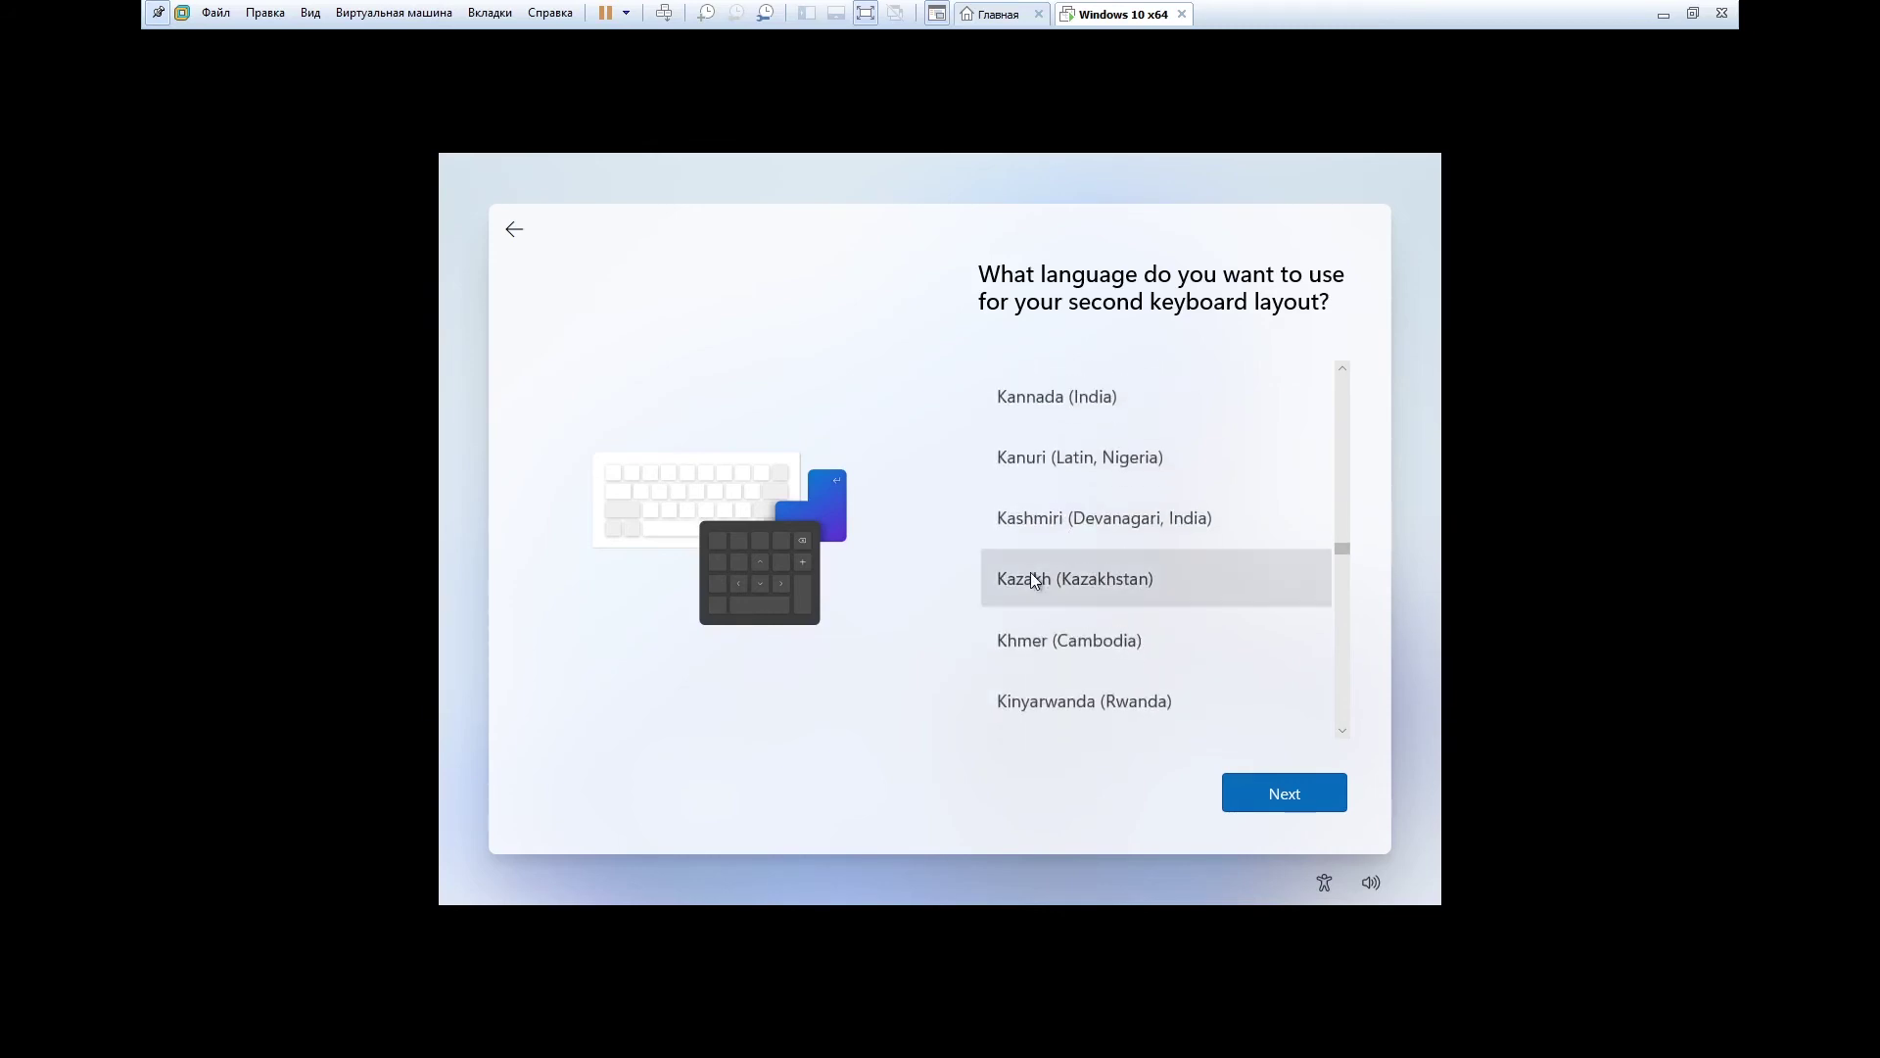
left_click(1030, 579)
left_click(1285, 793)
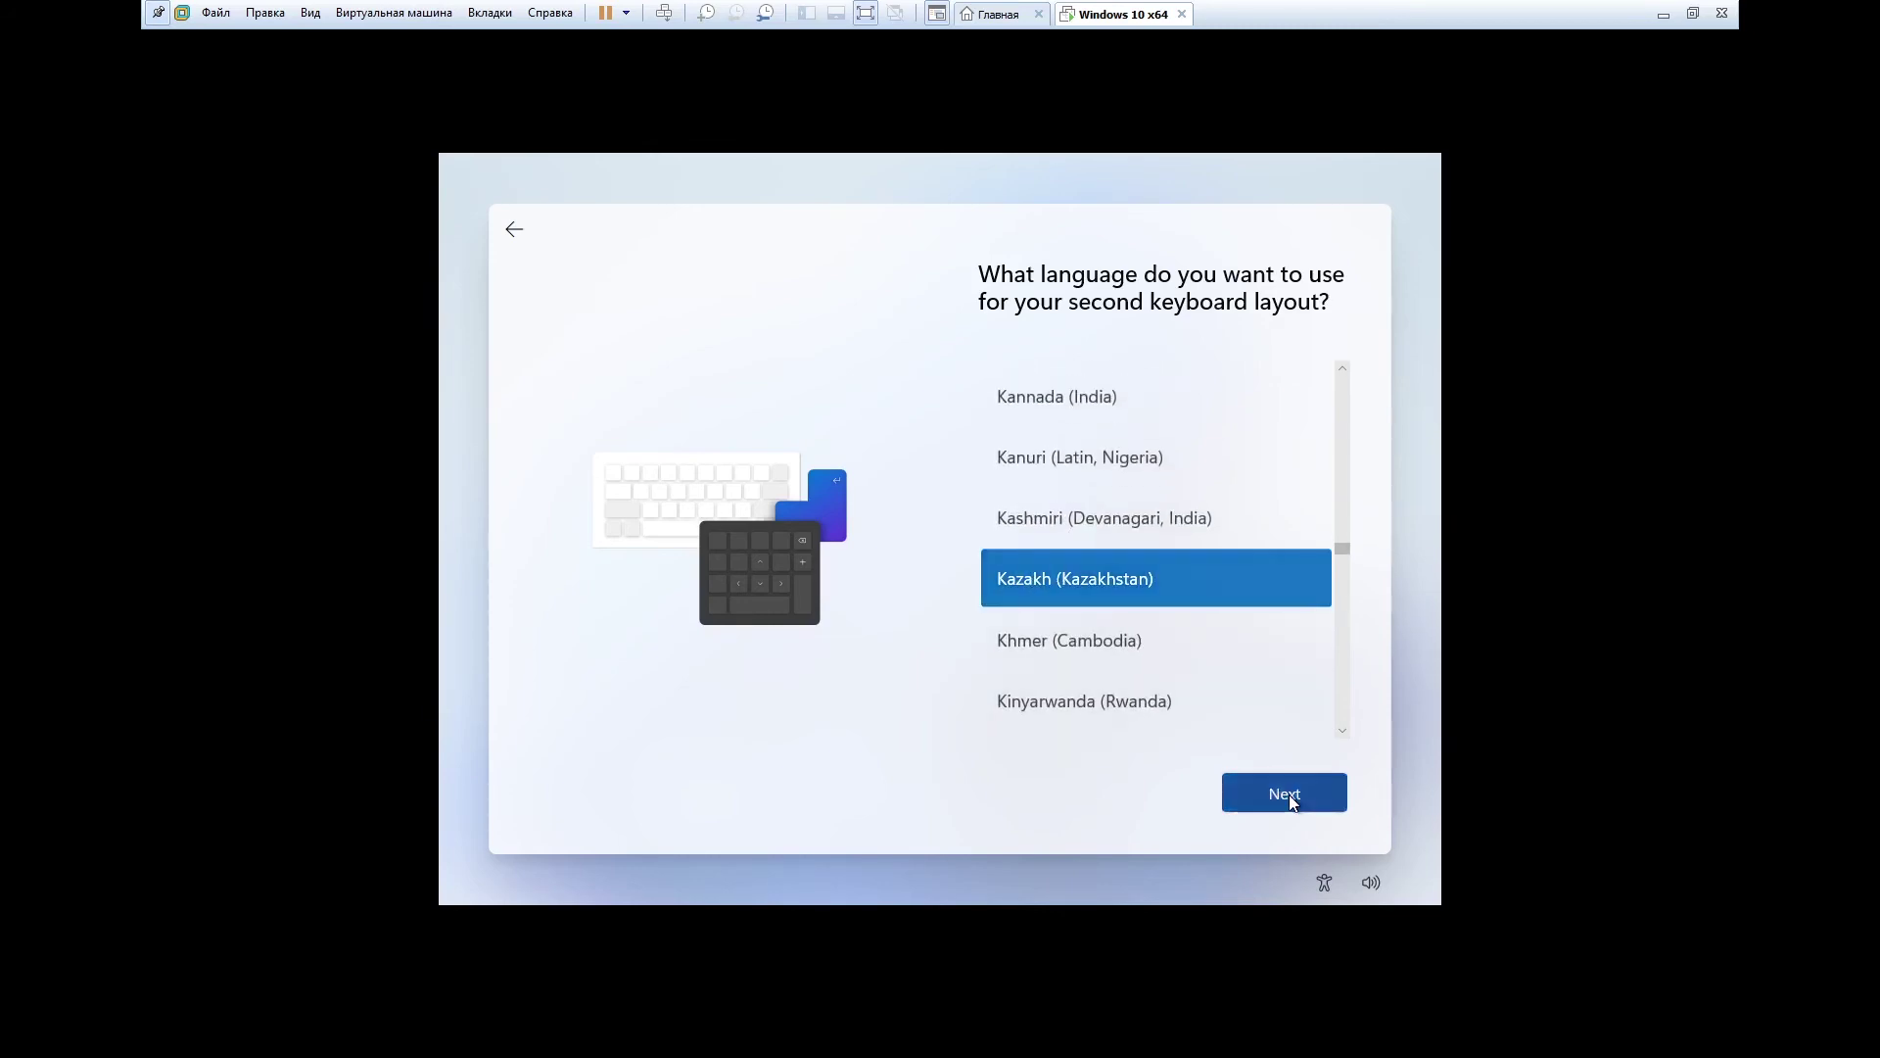
left_click(1281, 793)
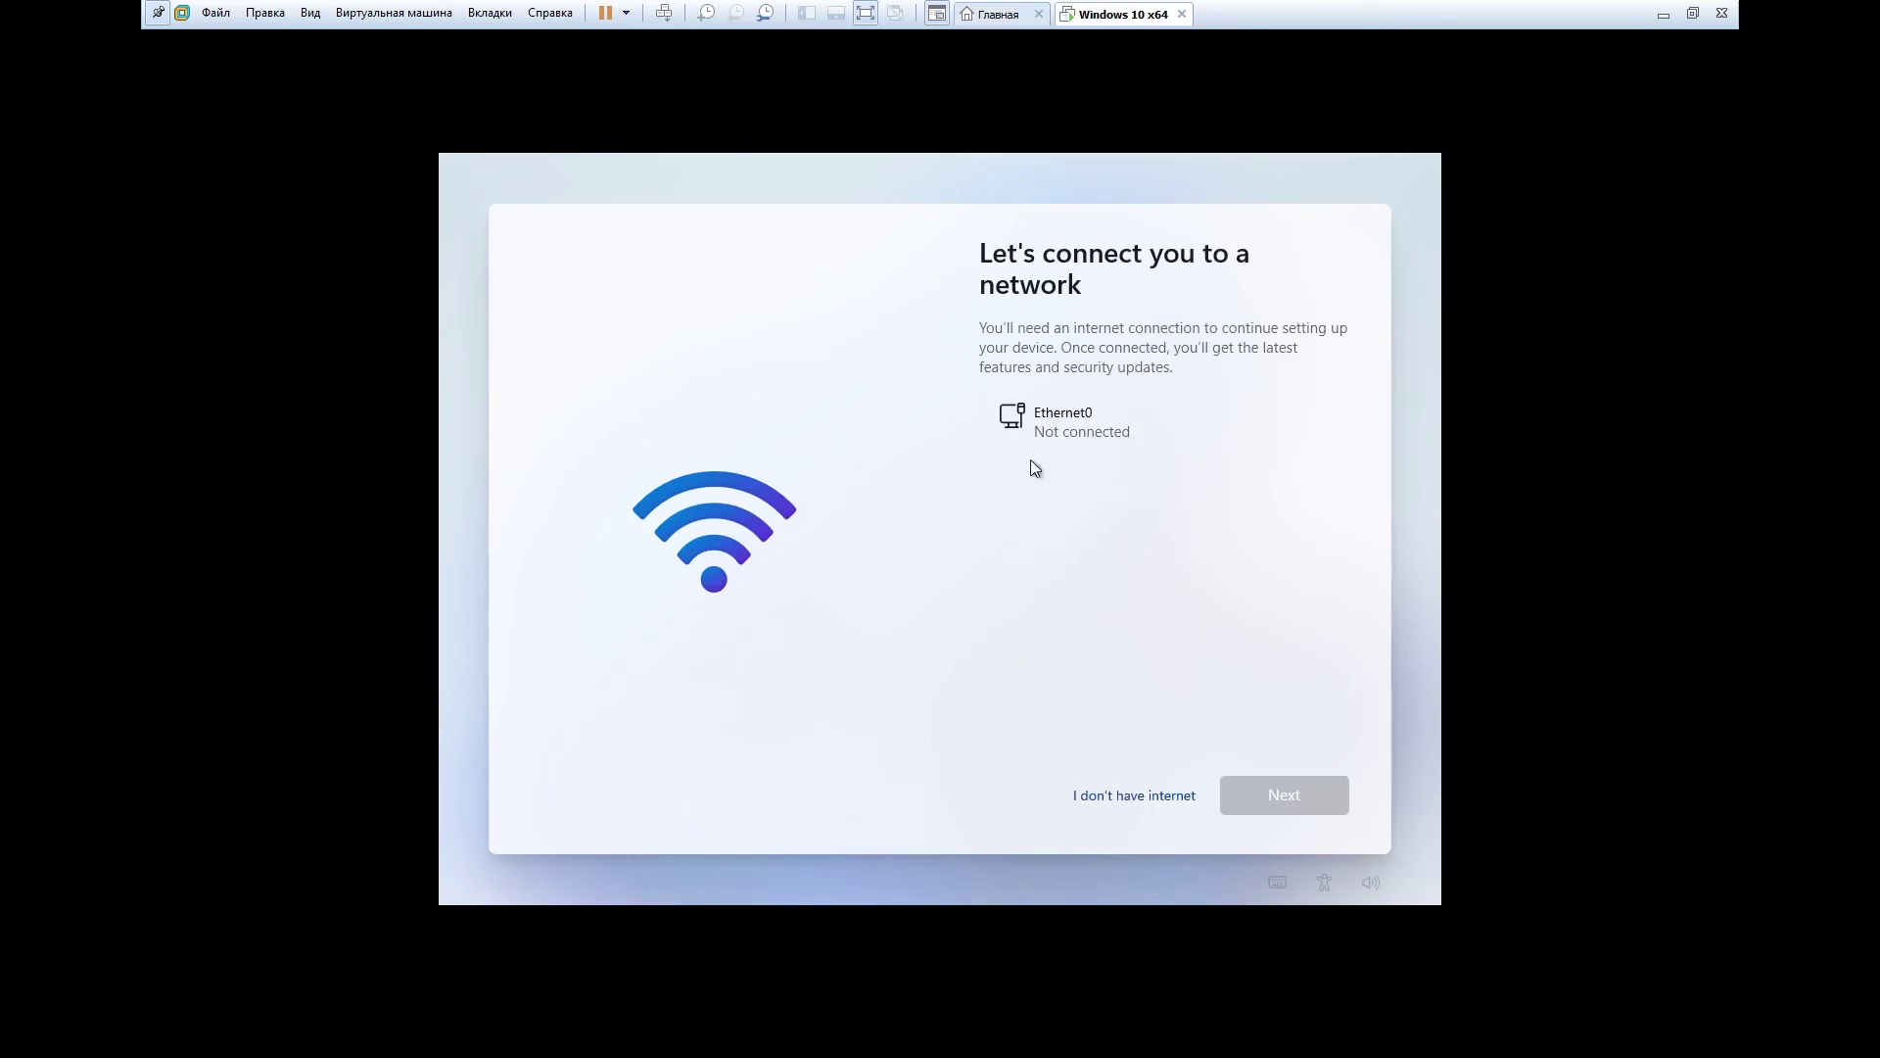
Continue with limited setup without internet and create the local account with the user's name and a blank password
left_click(1116, 801)
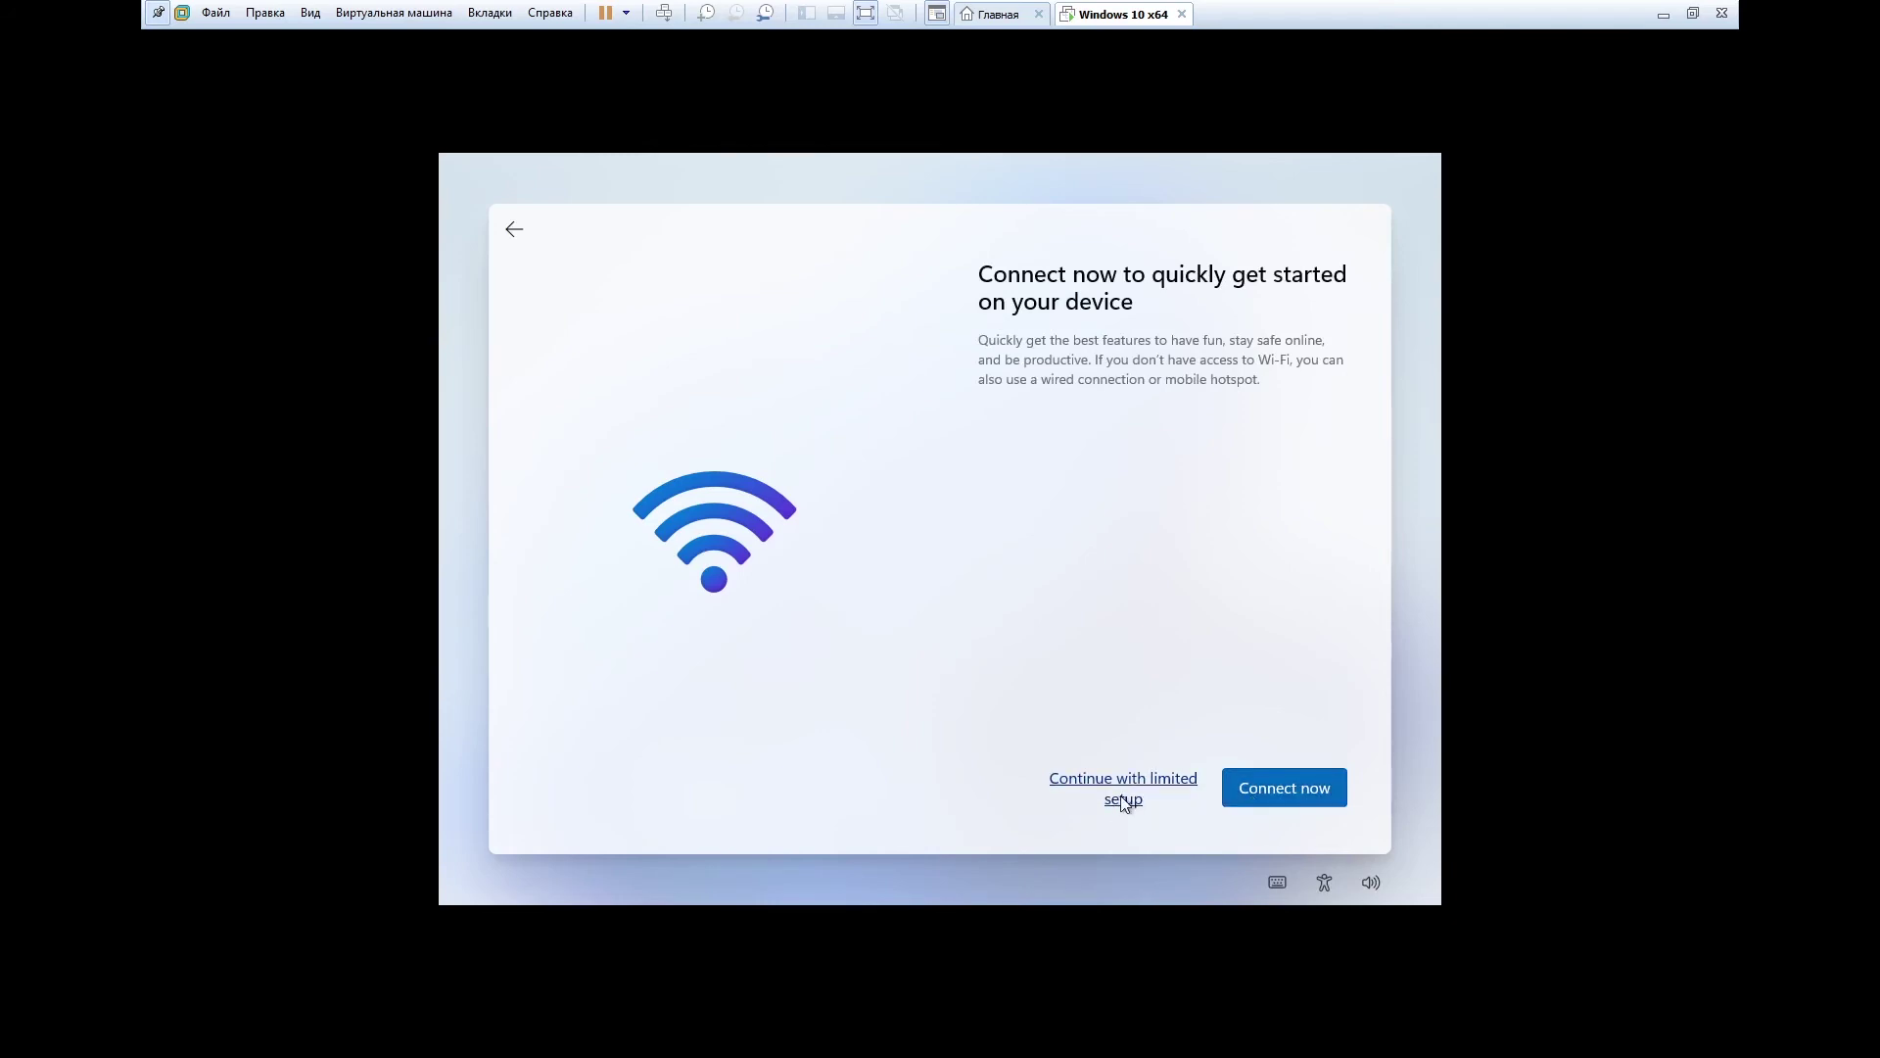
left_click(1122, 797)
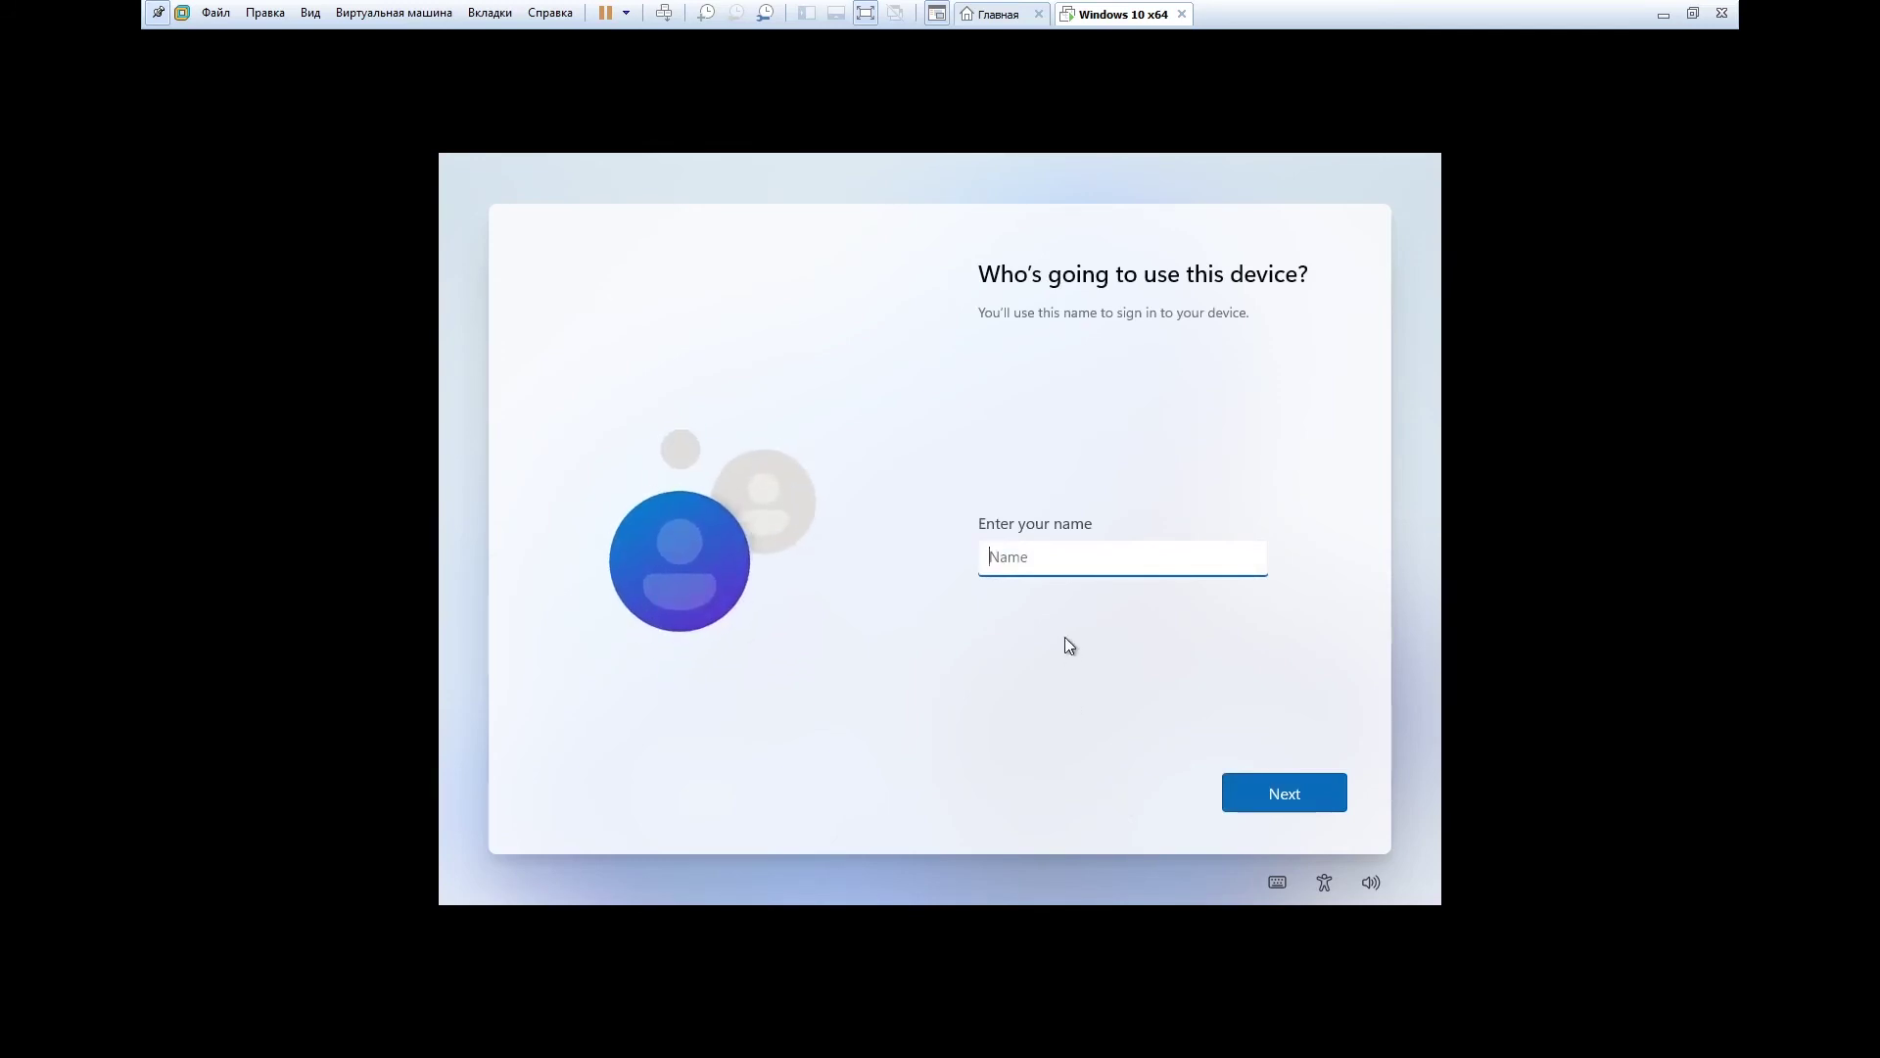
type("Maksat")
left_click(1249, 794)
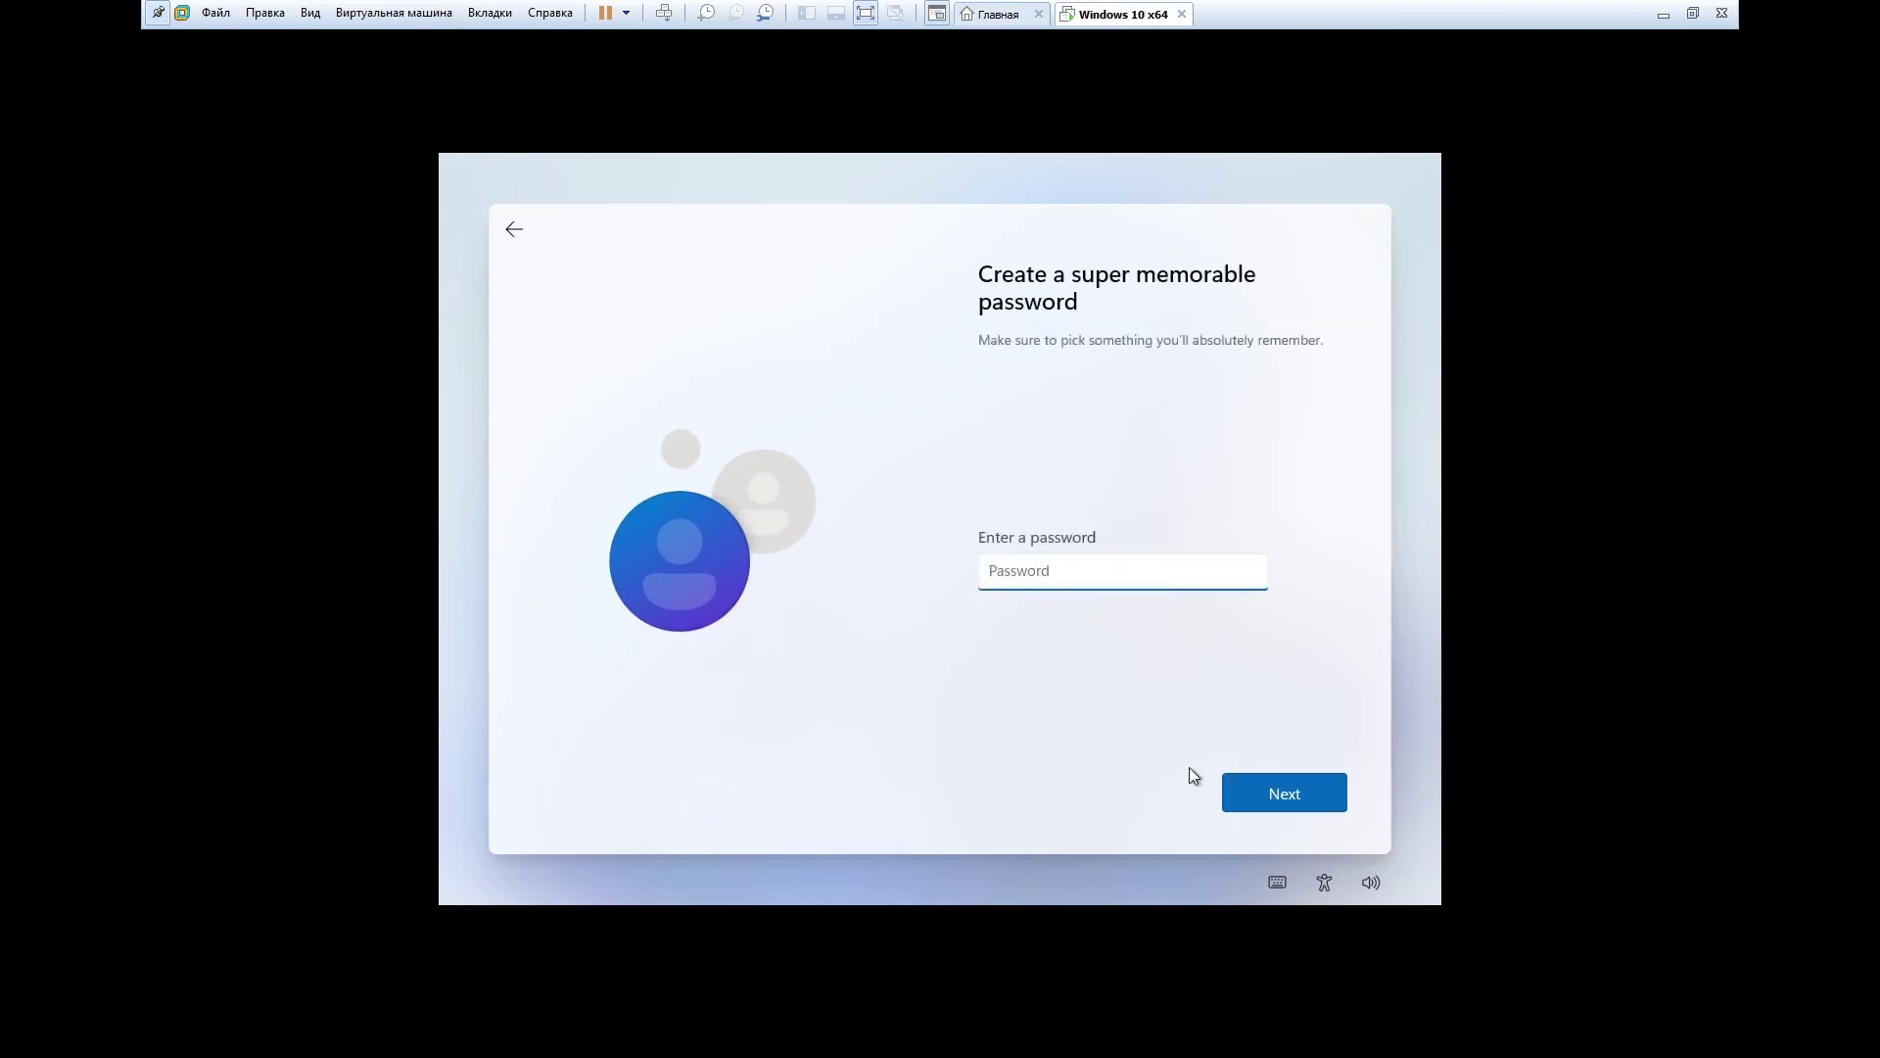
left_click(1275, 790)
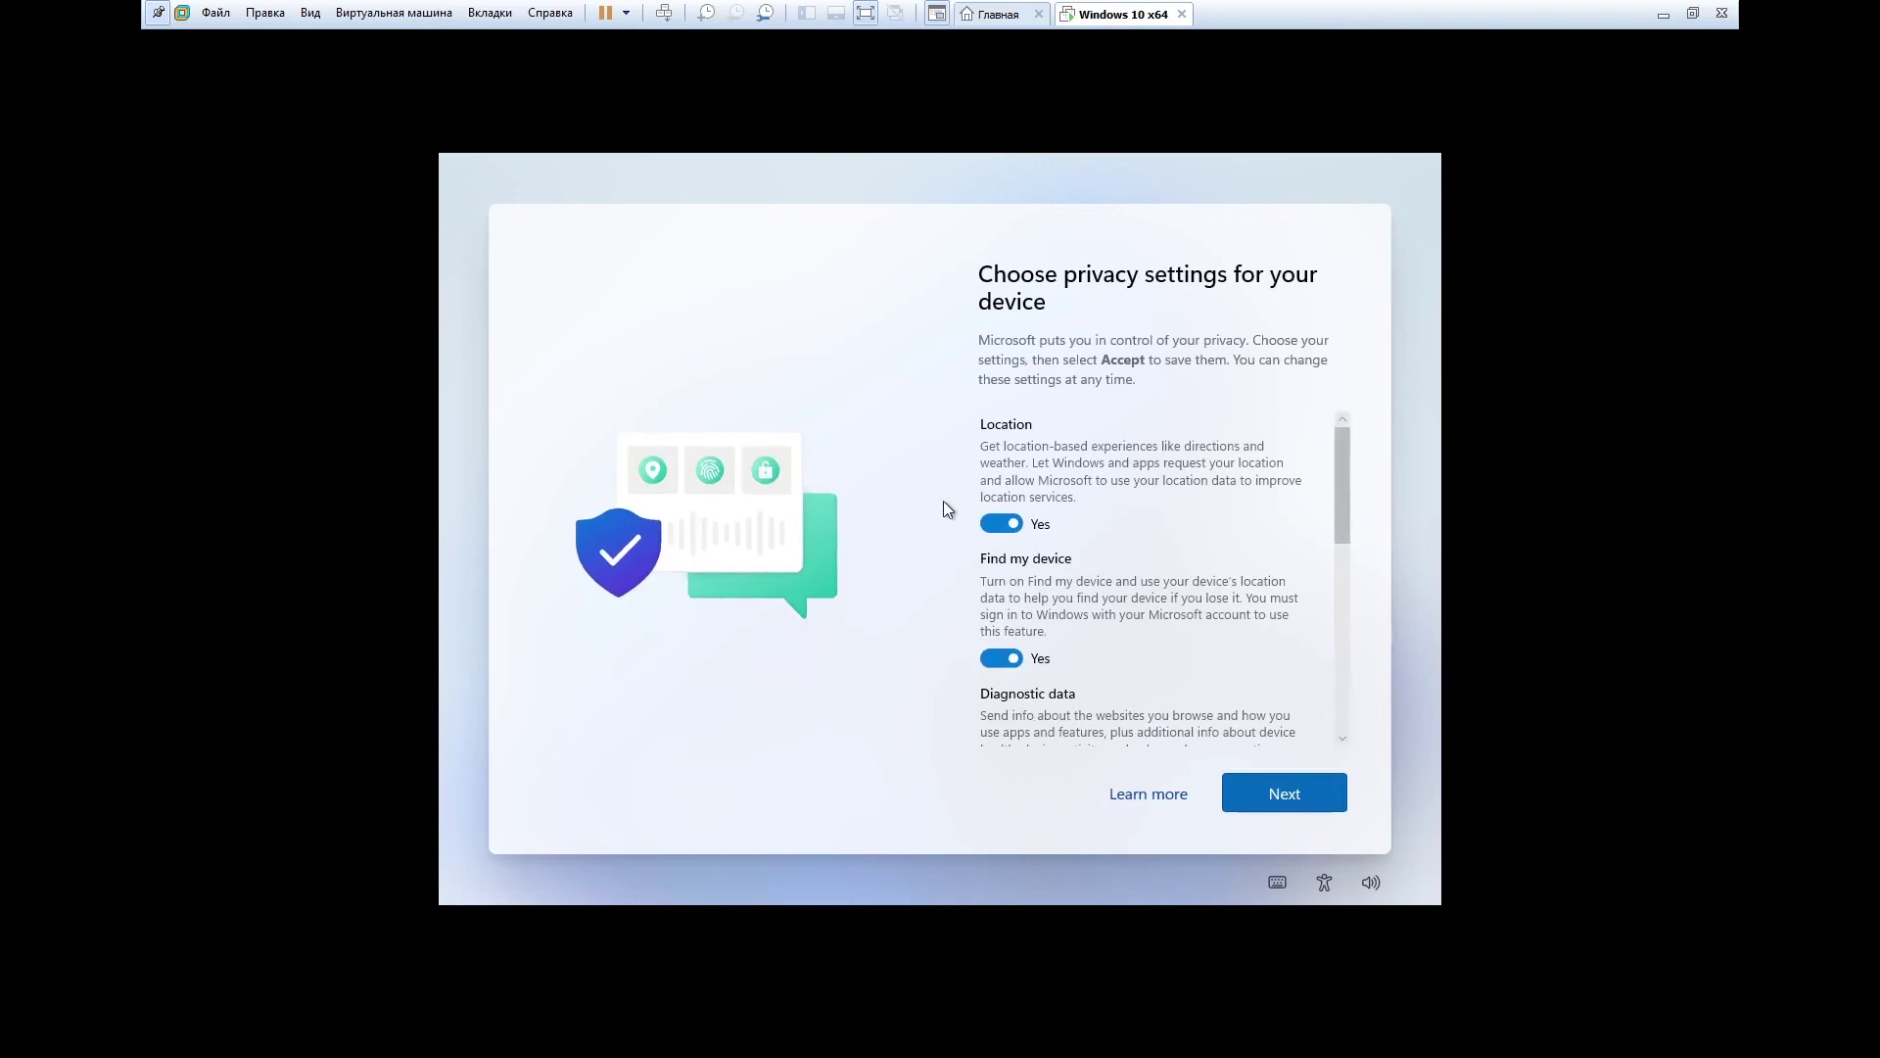
Turn off Location, Find my device, Inking & typing, Tailored experiences and Advertising ID, set Diagnostic data to Required only, and accept the privacy settings
left_click(993, 524)
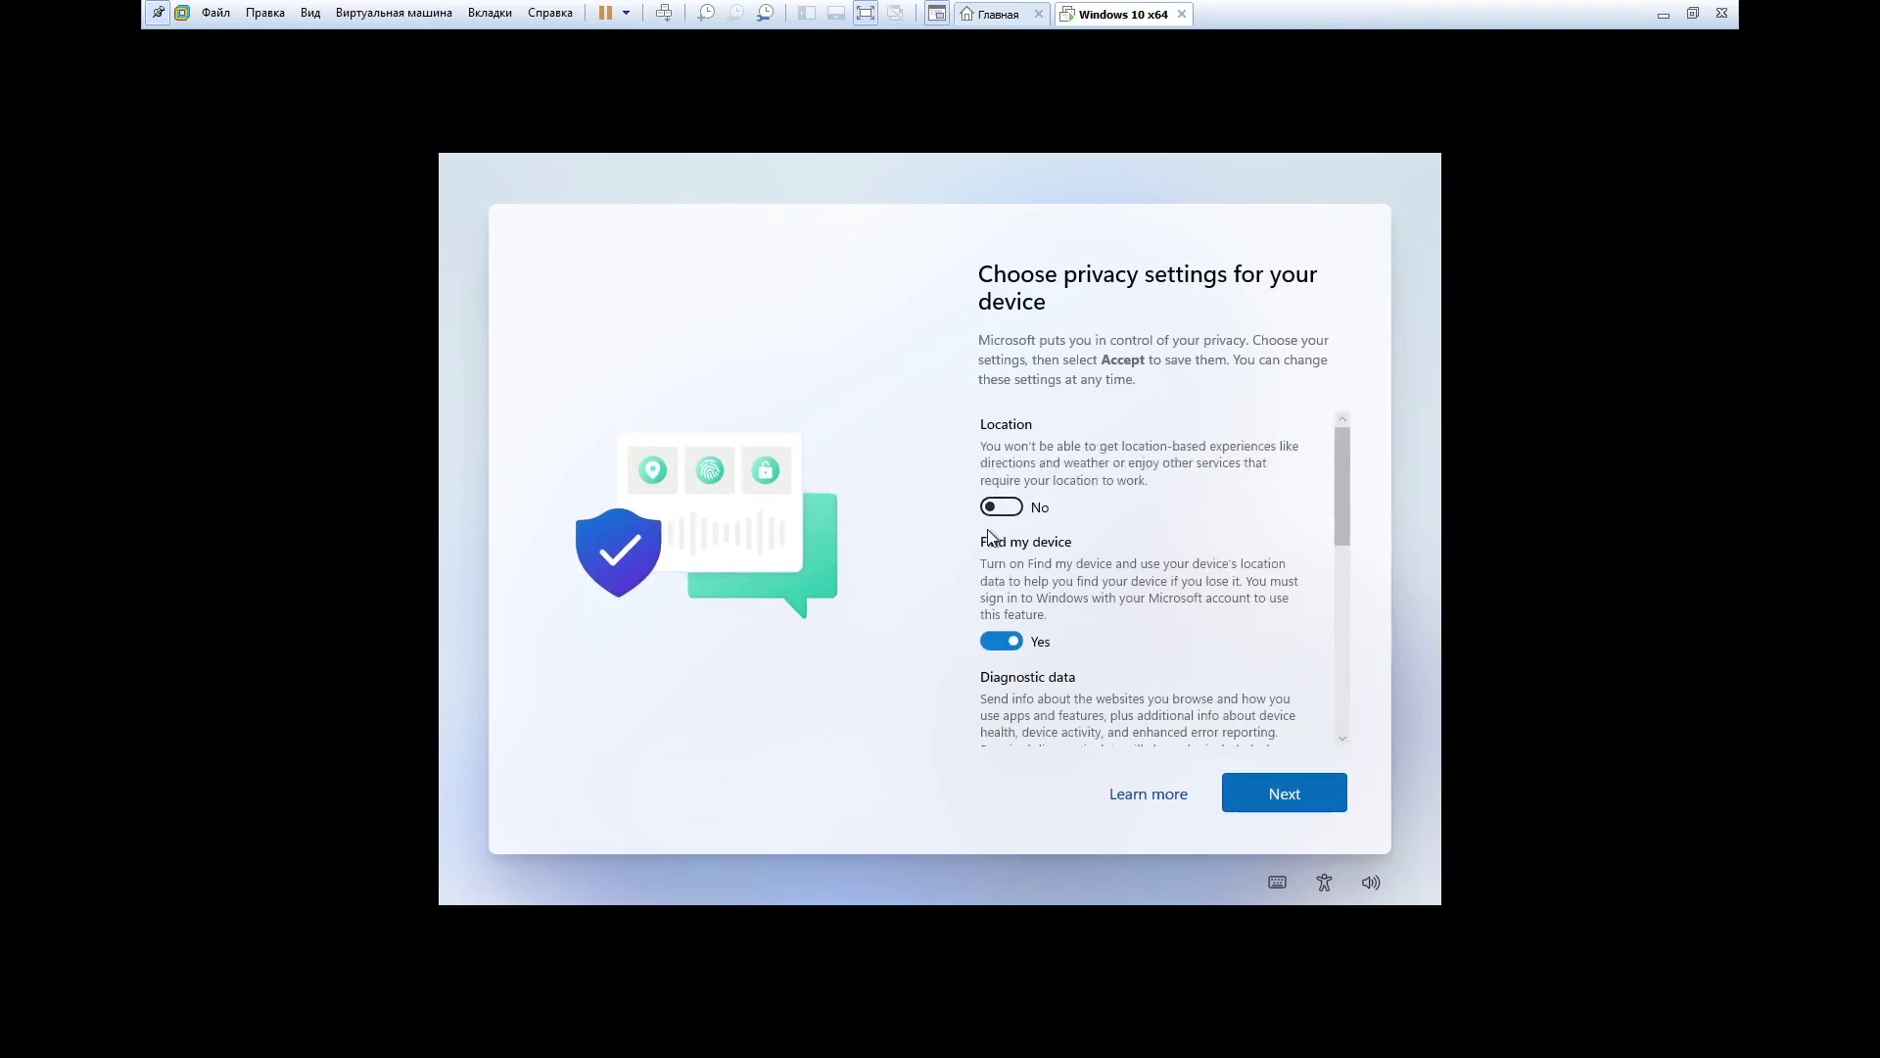
left_click(997, 645)
scroll(997, 645, "down", 2)
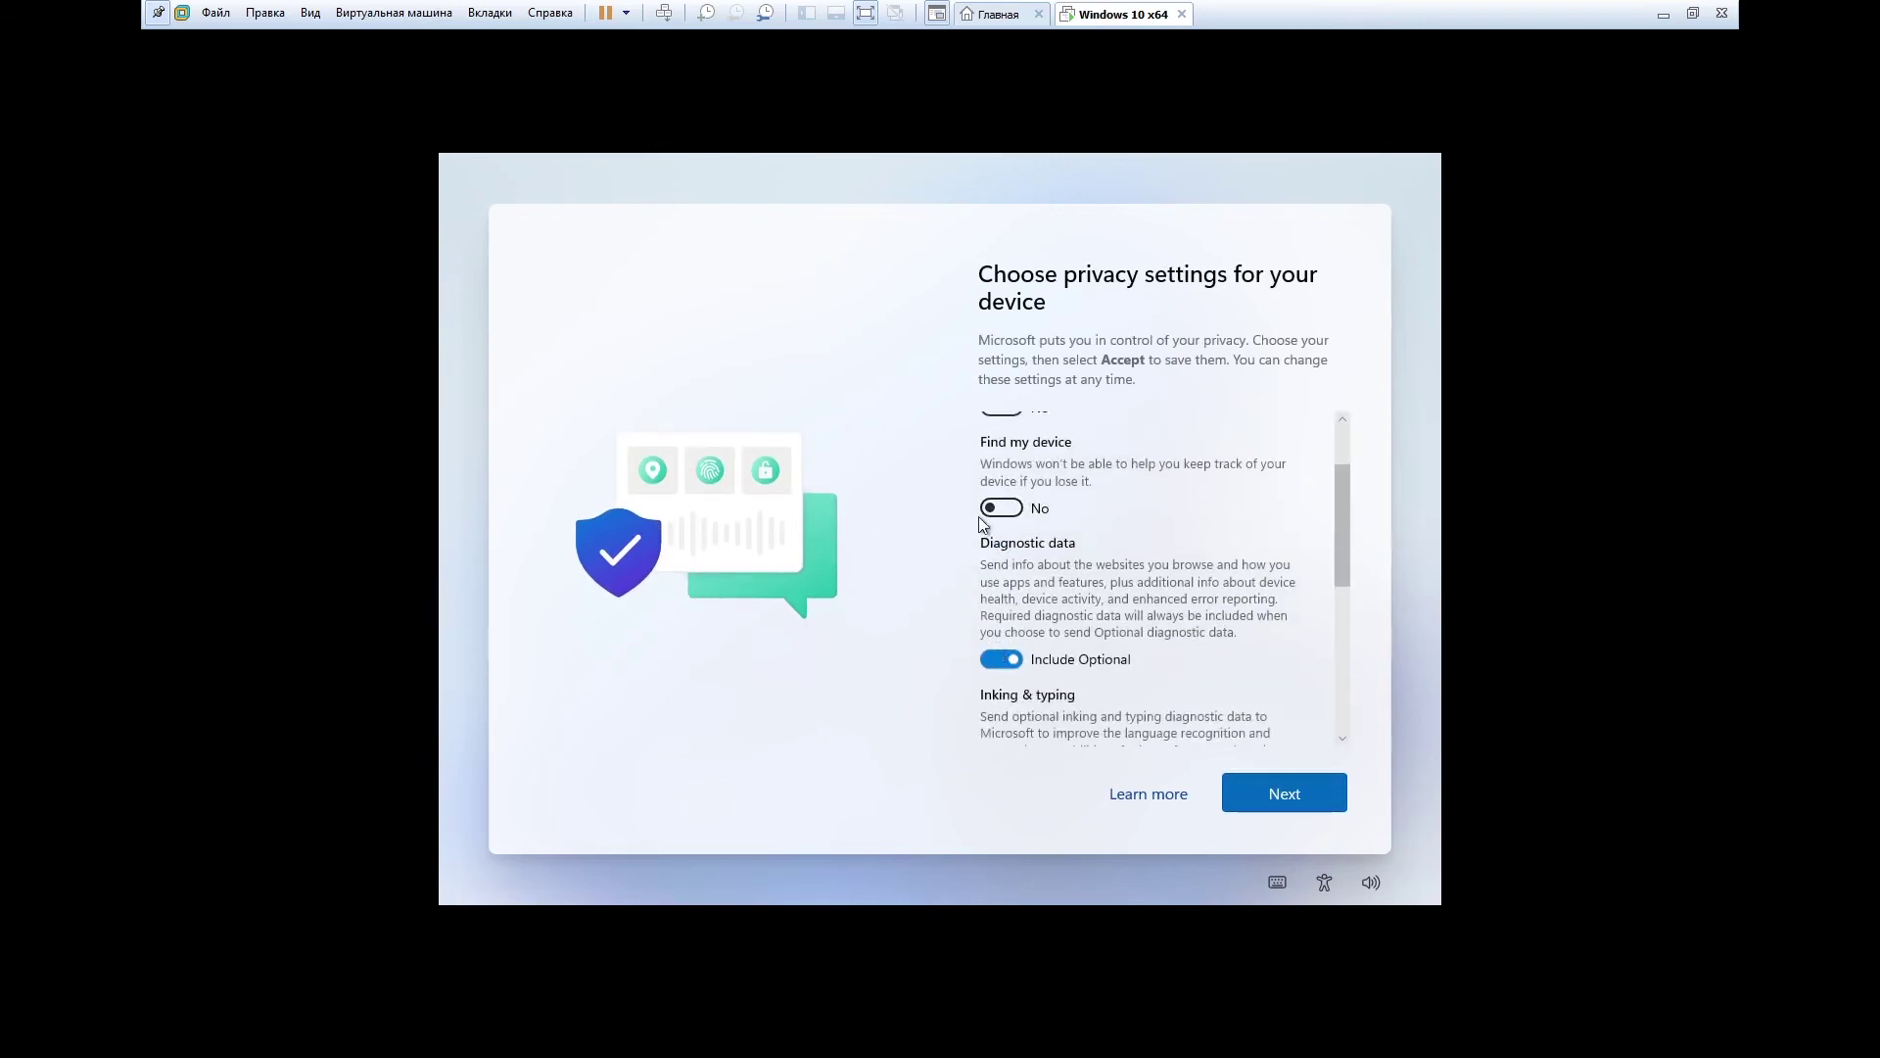
left_click(990, 664)
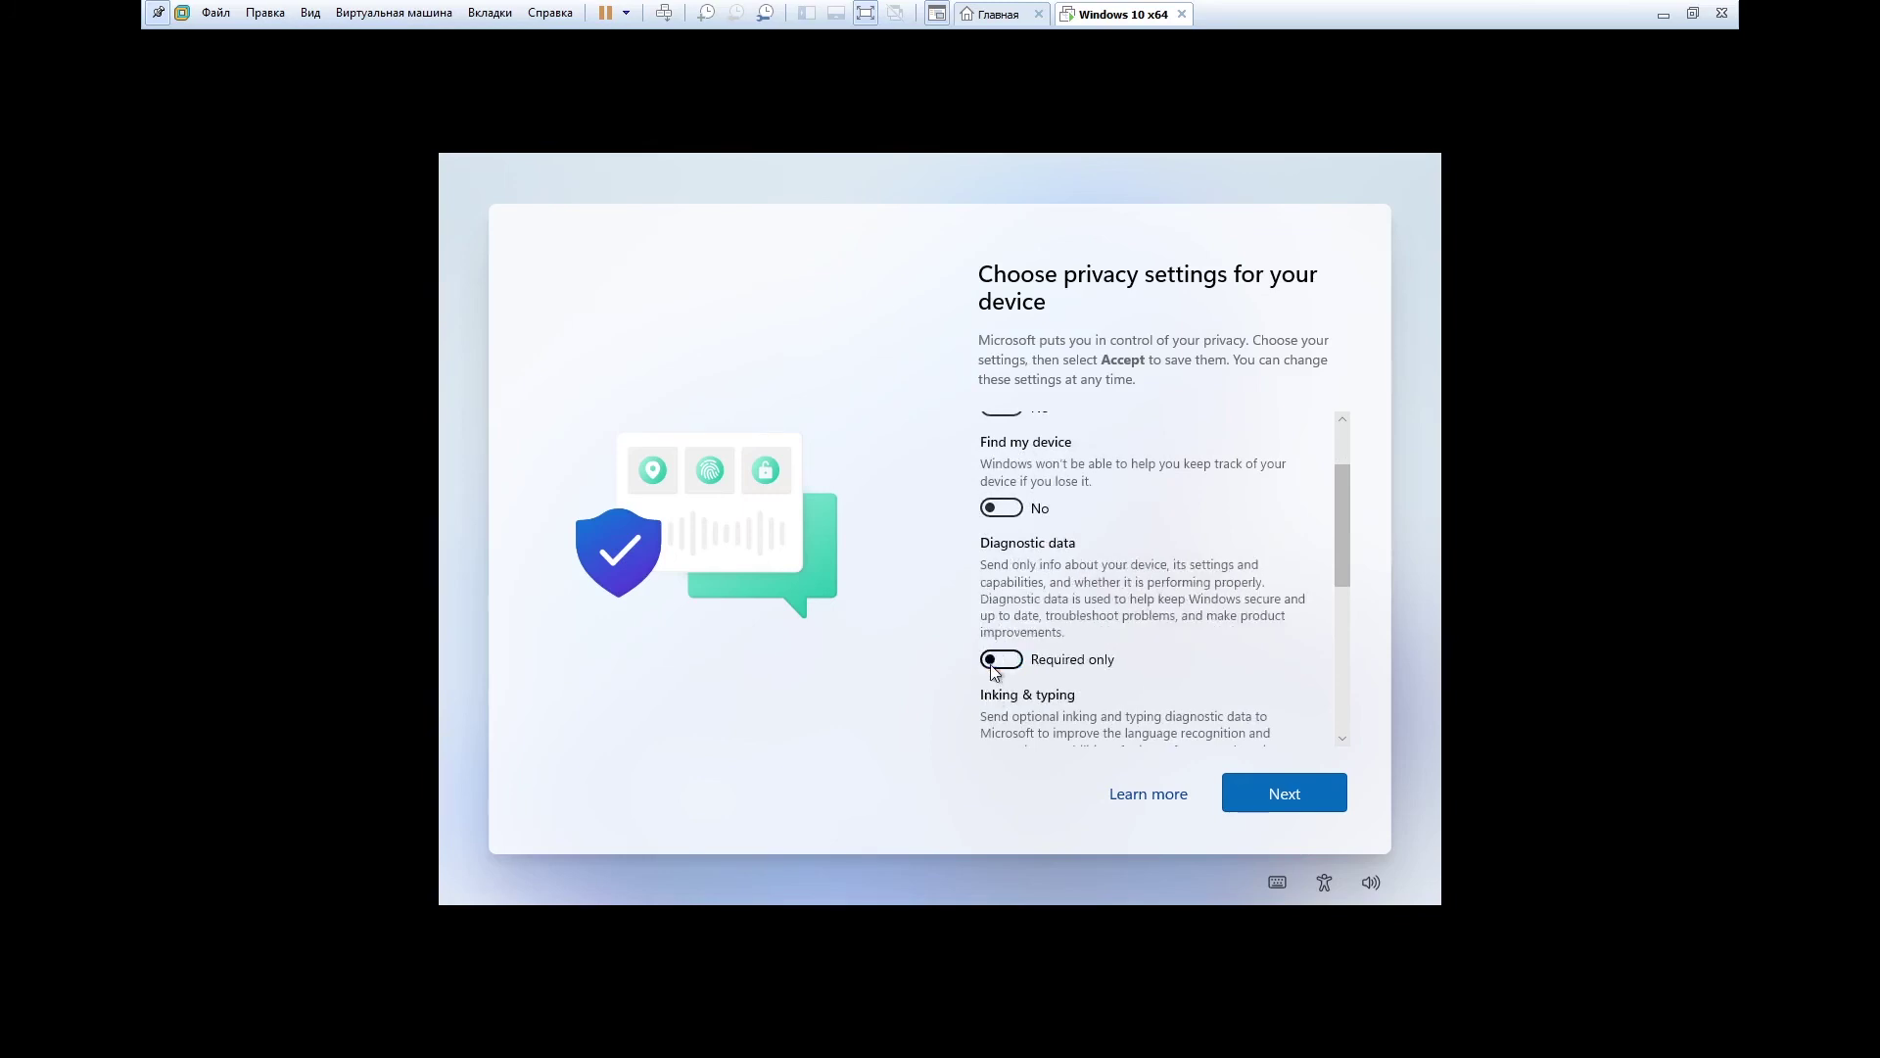
scroll(990, 664, "down", 3)
left_click(989, 635)
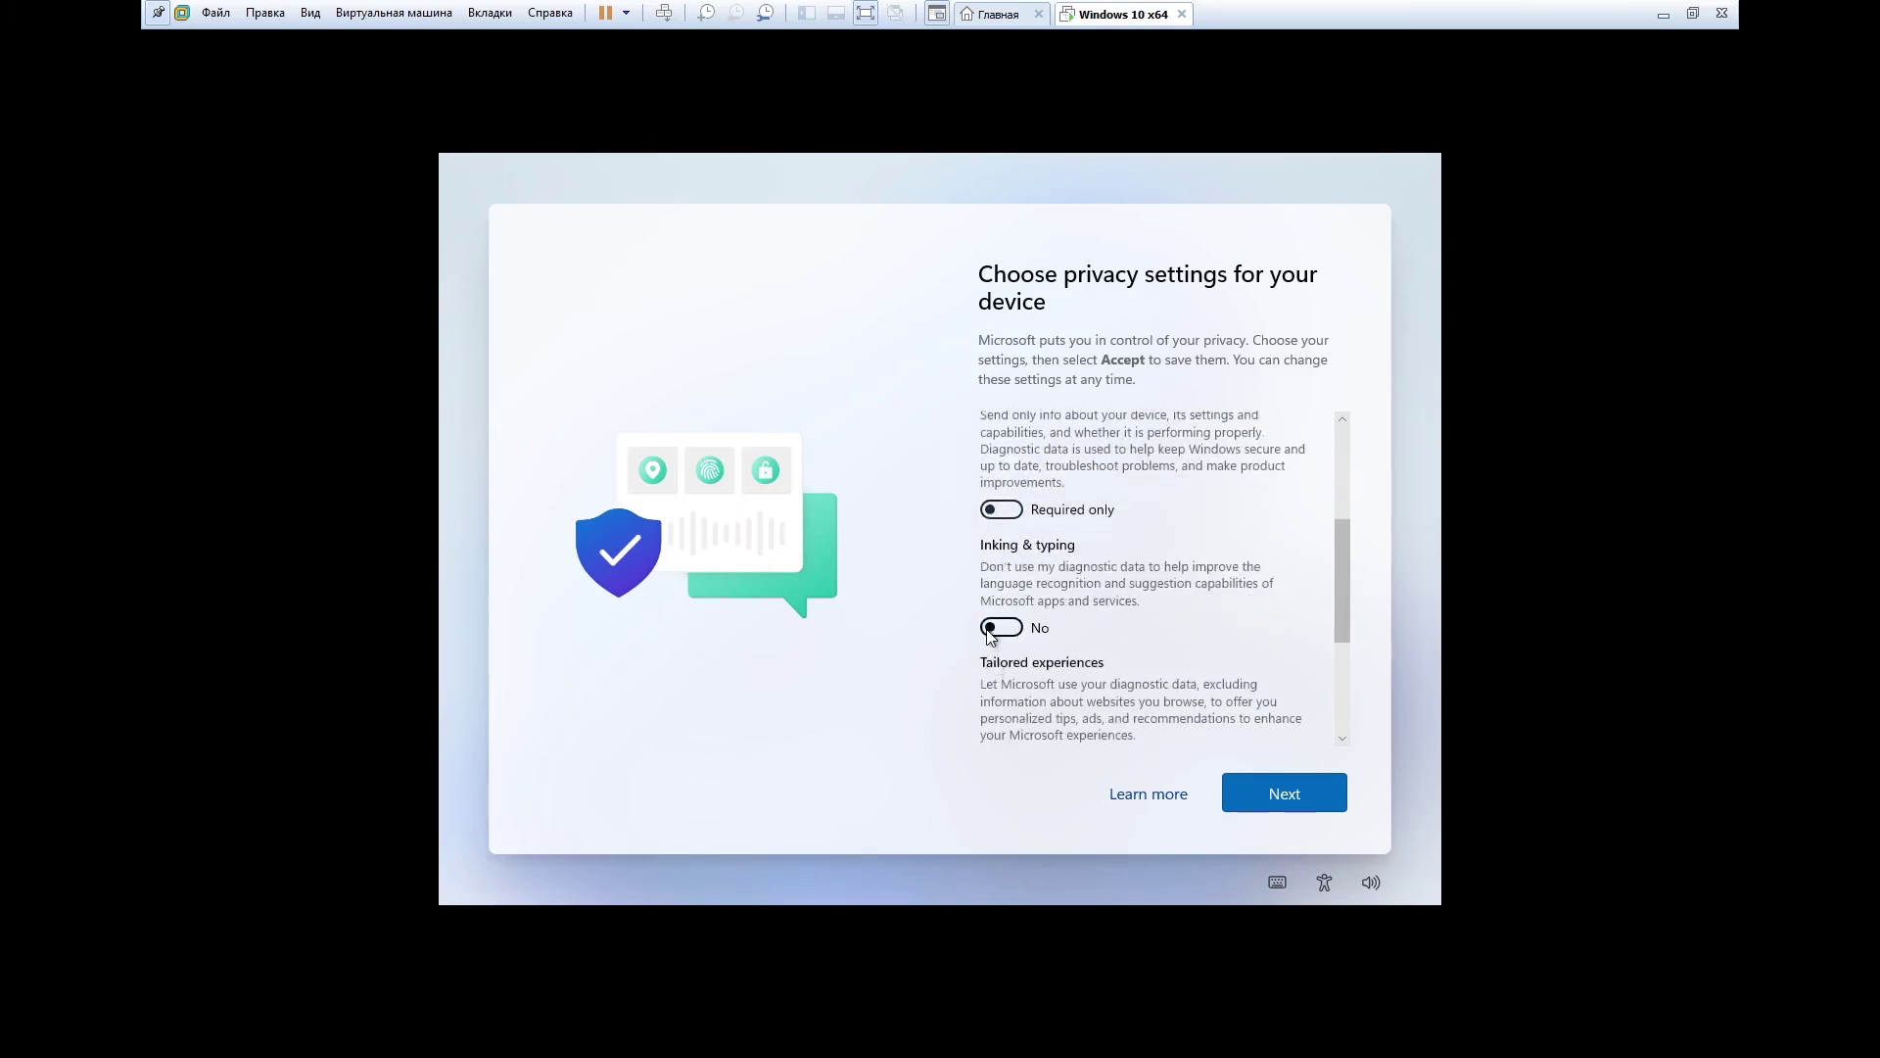
scroll(989, 635, "down", 3)
left_click(987, 619)
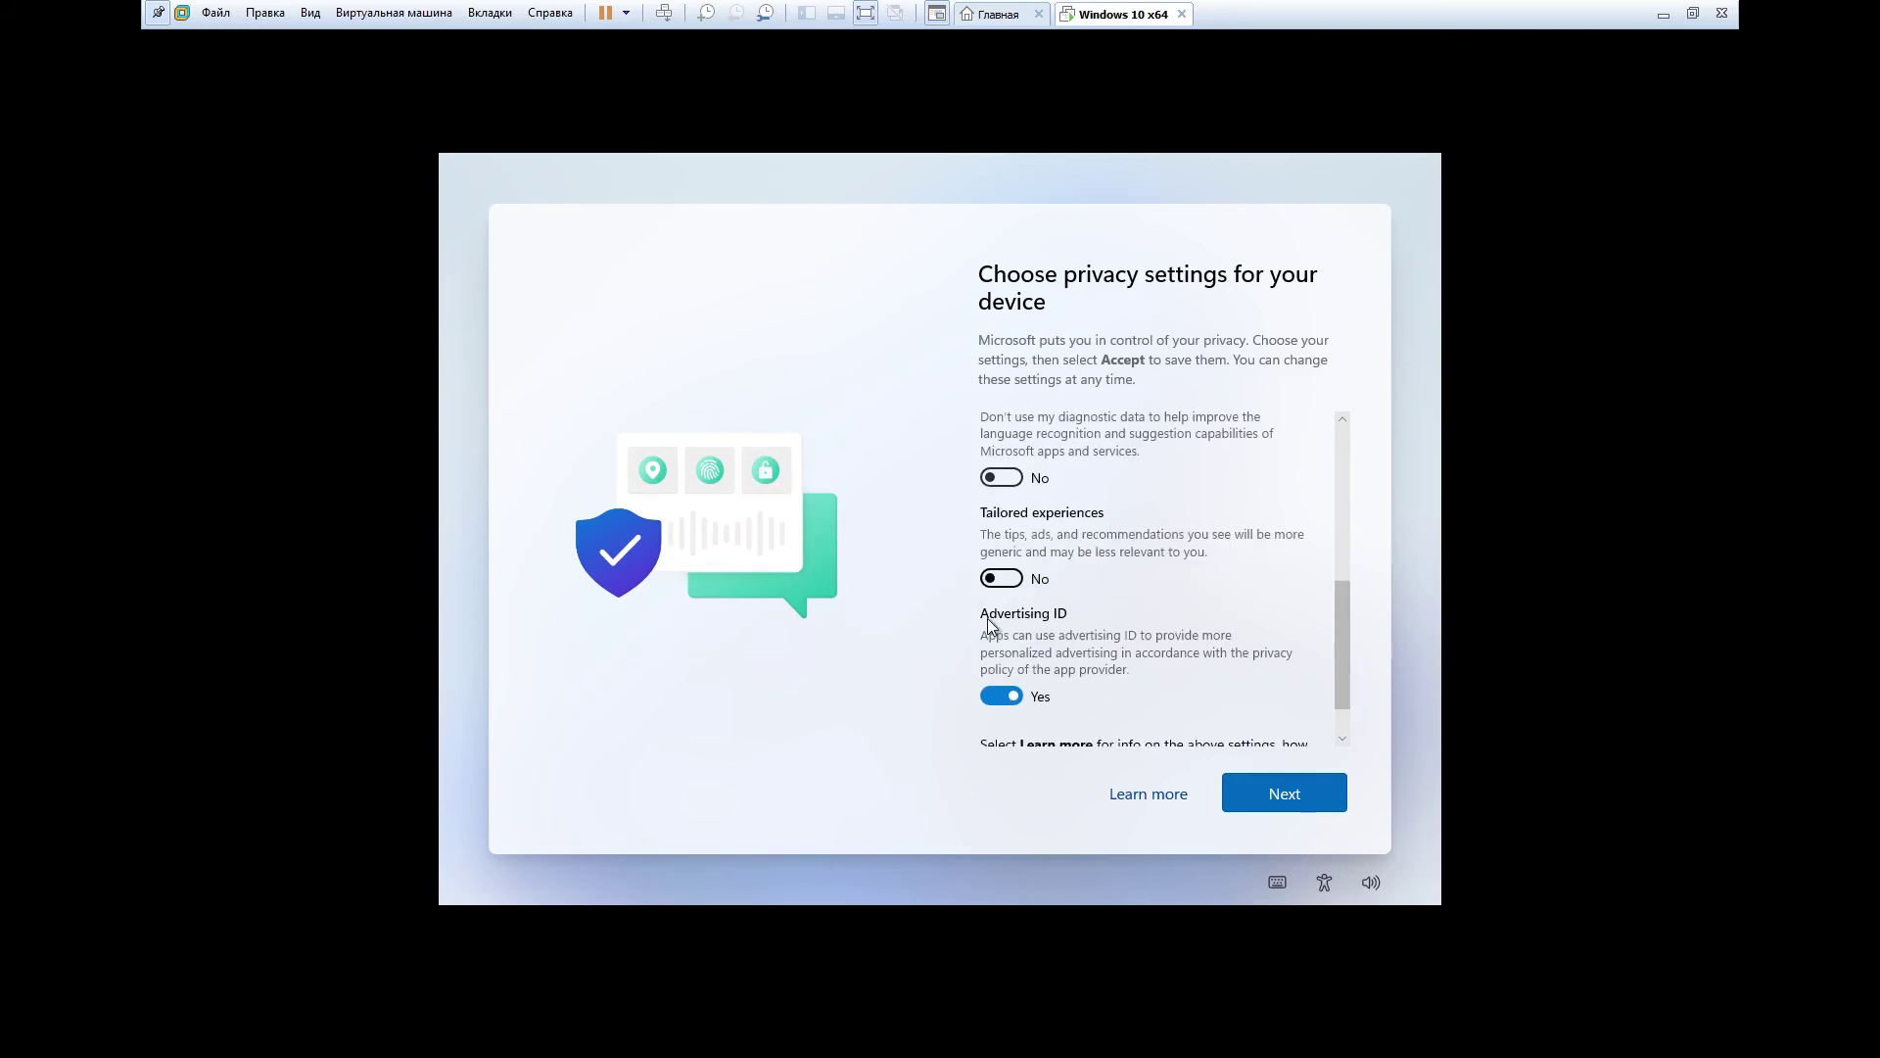
scroll(987, 619, "down", 2)
left_click(997, 642)
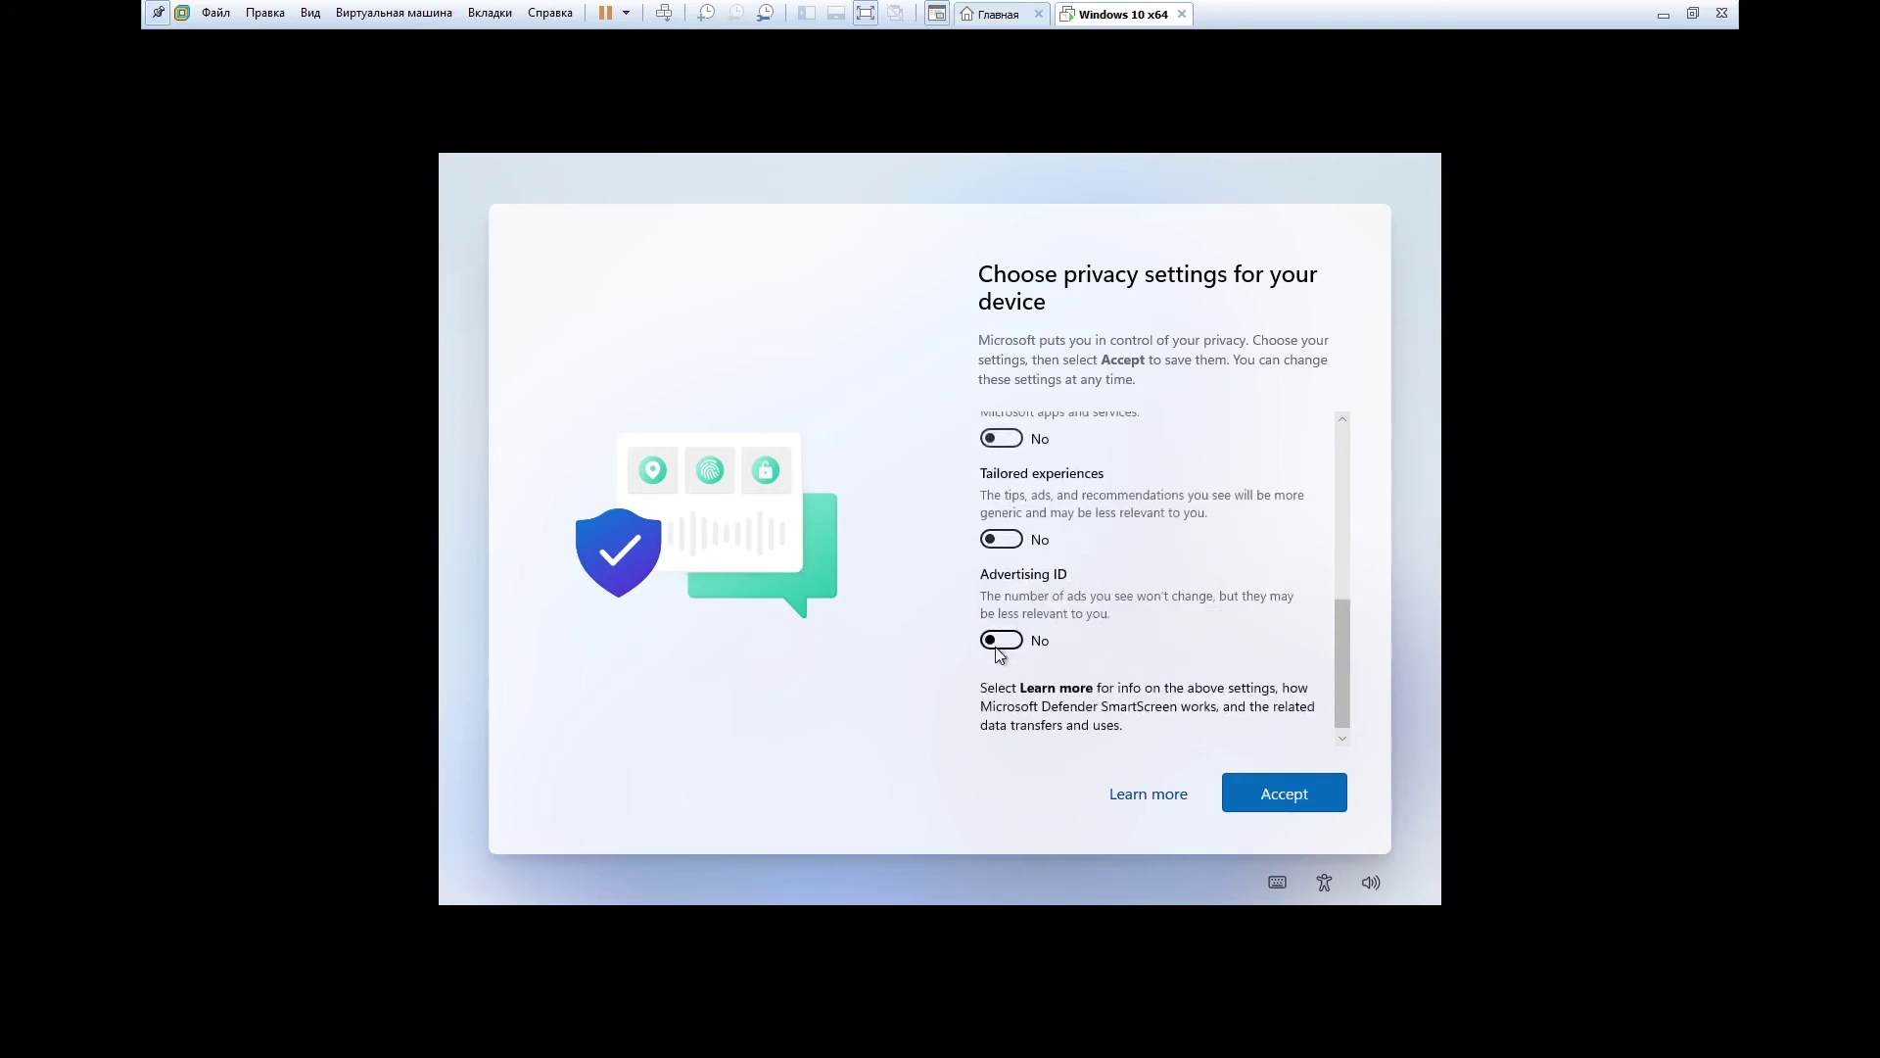
left_click(1311, 803)
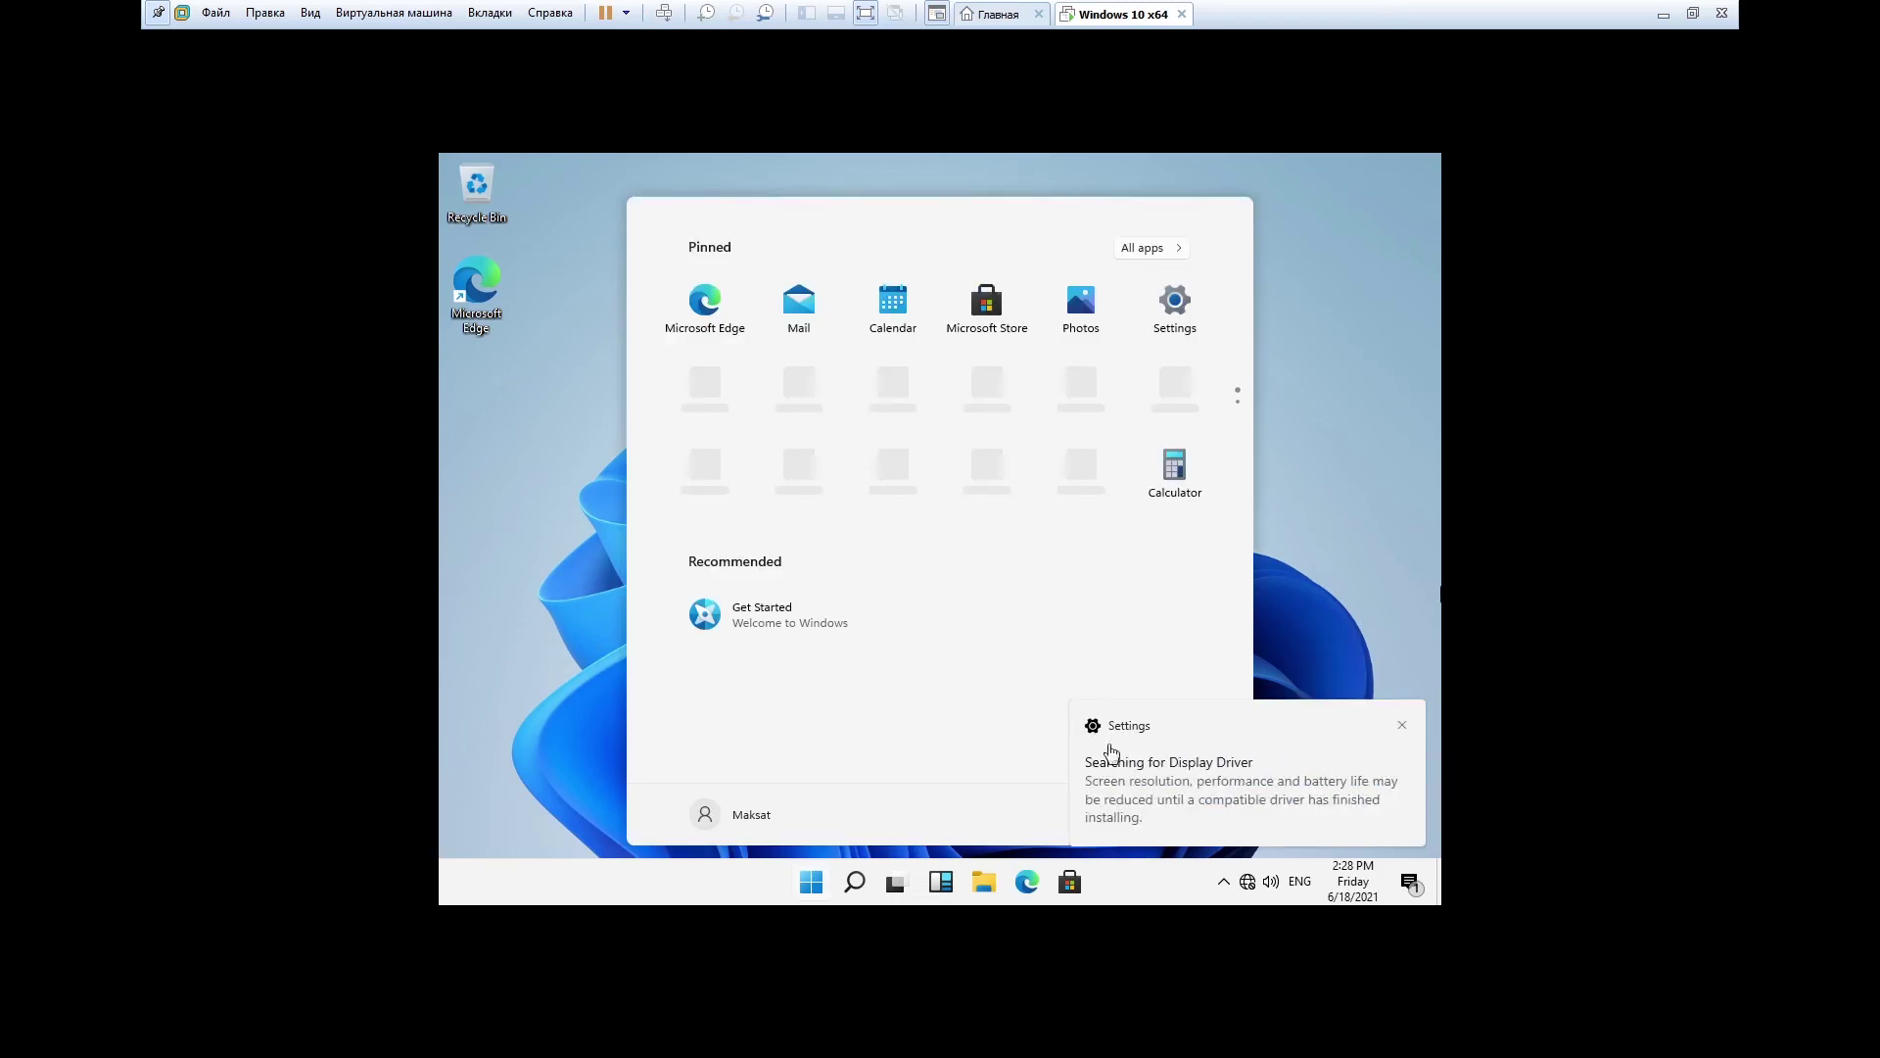
Dismiss the display driver notification and open the Windows Settings app maximized
left_click(1403, 725)
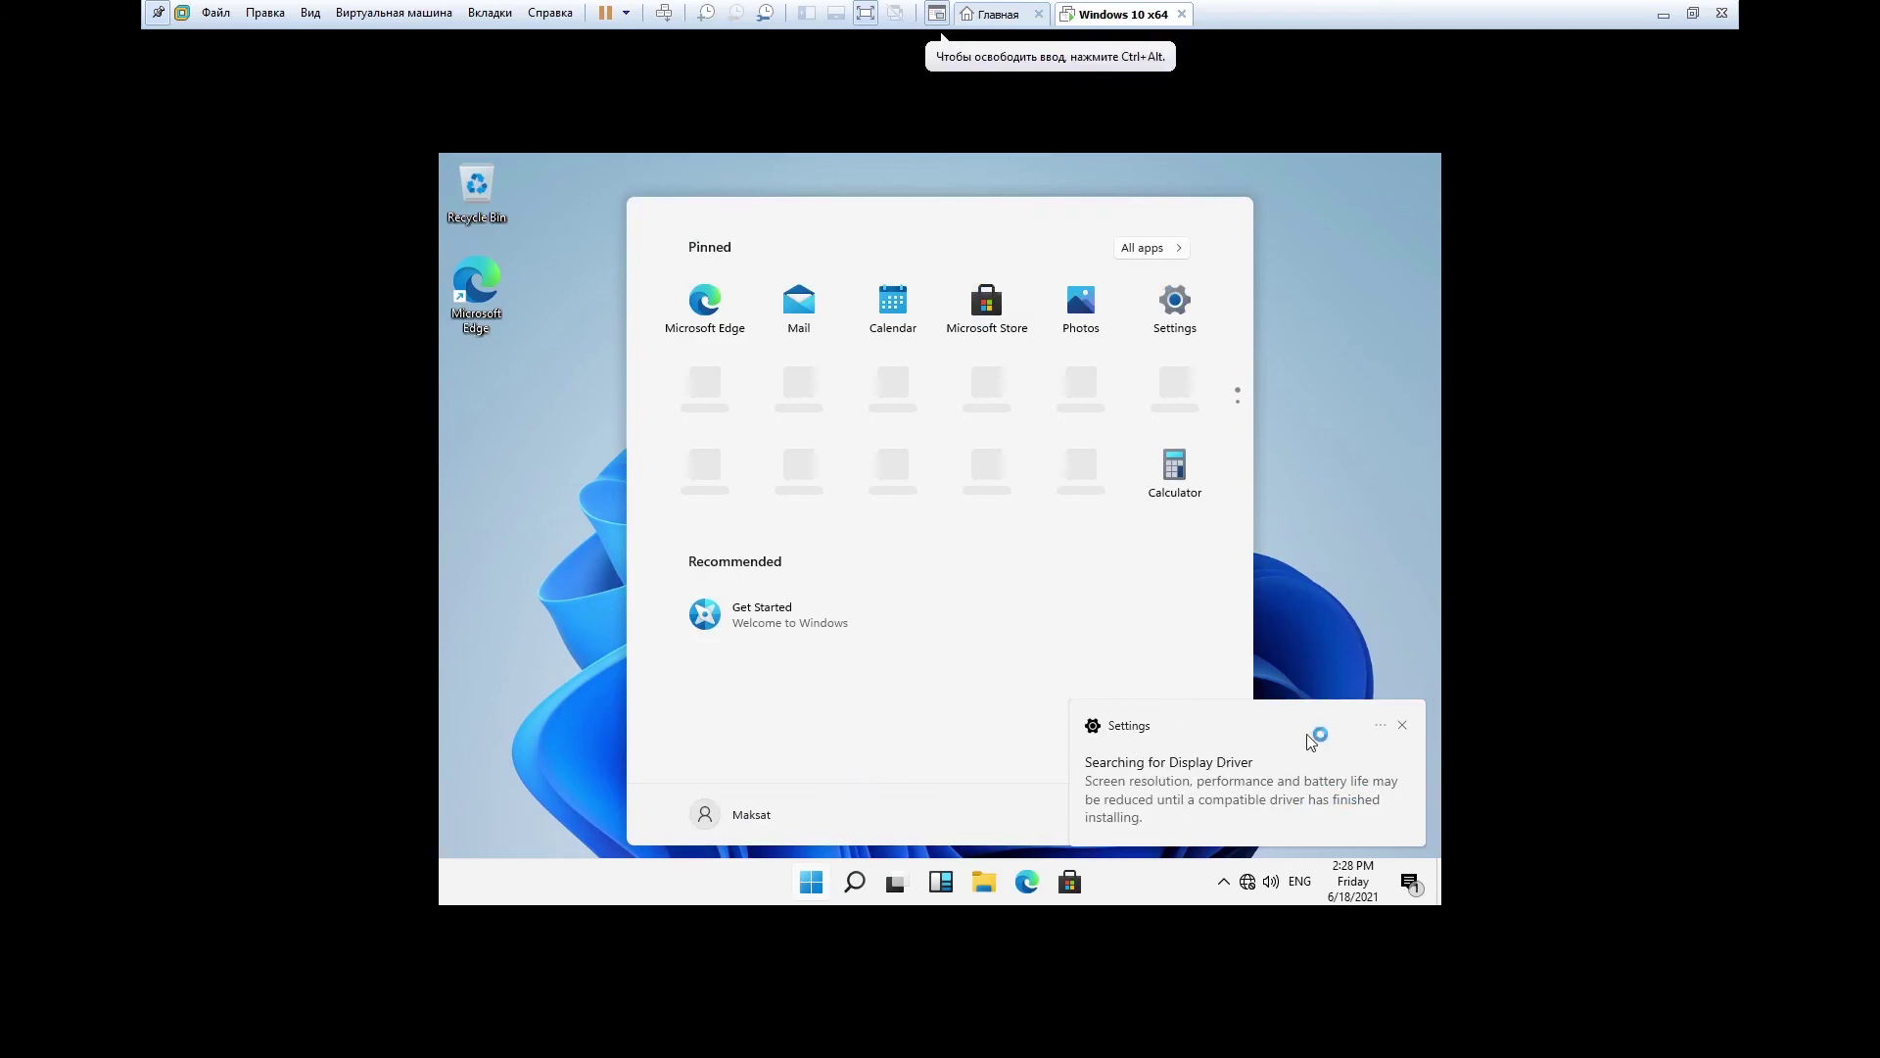
left_click(1404, 726)
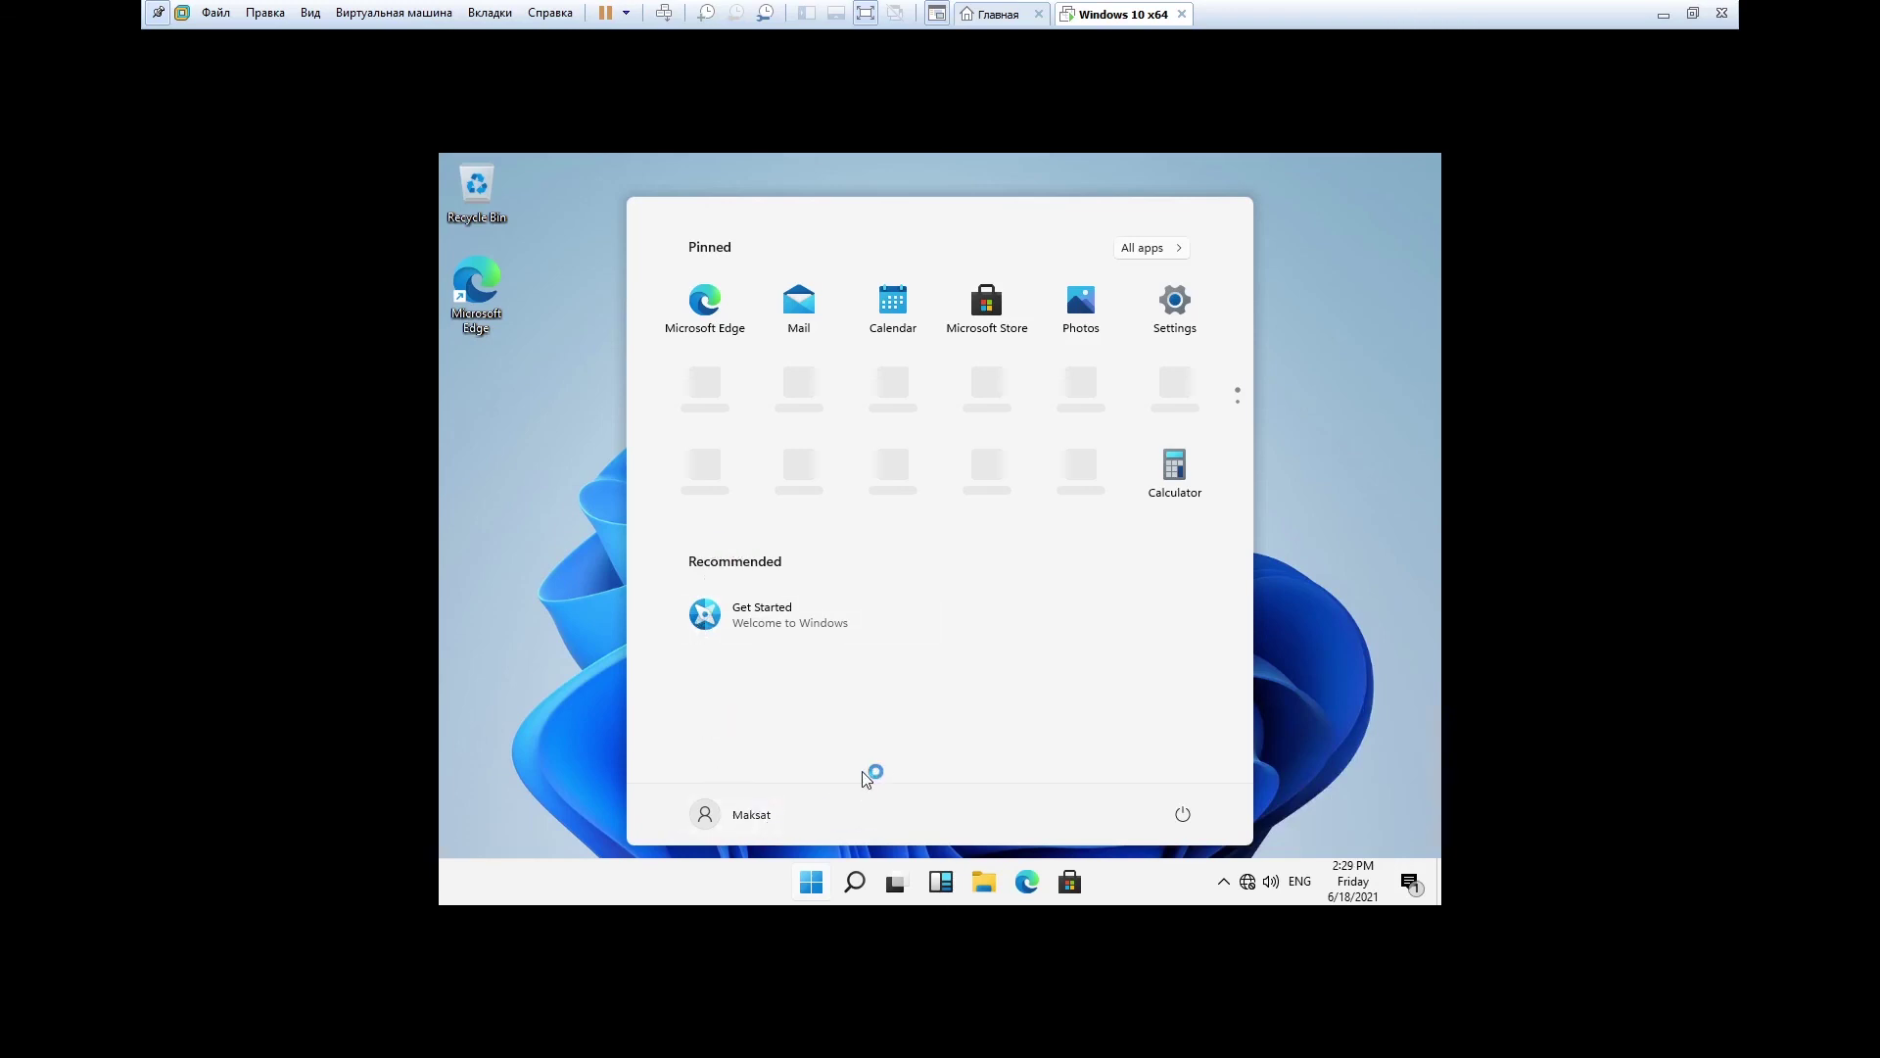
left_click(1175, 306)
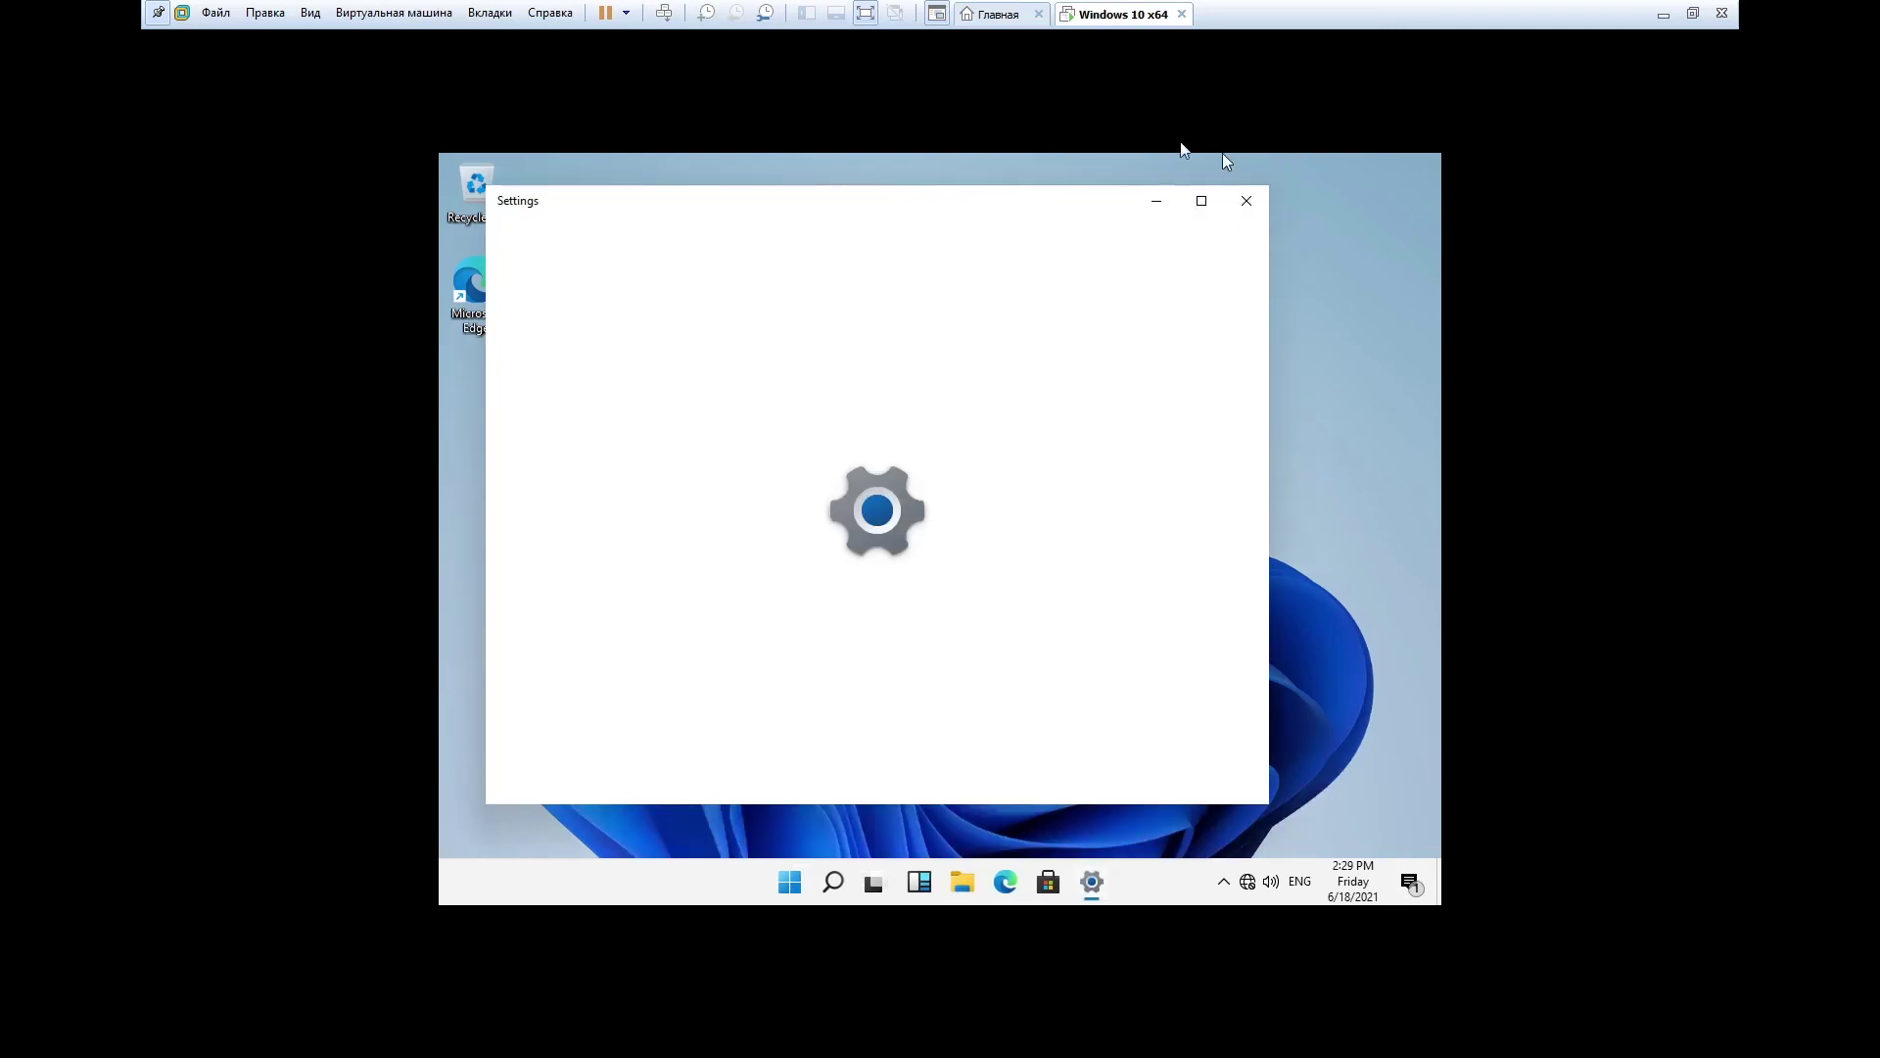
left_click(1203, 200)
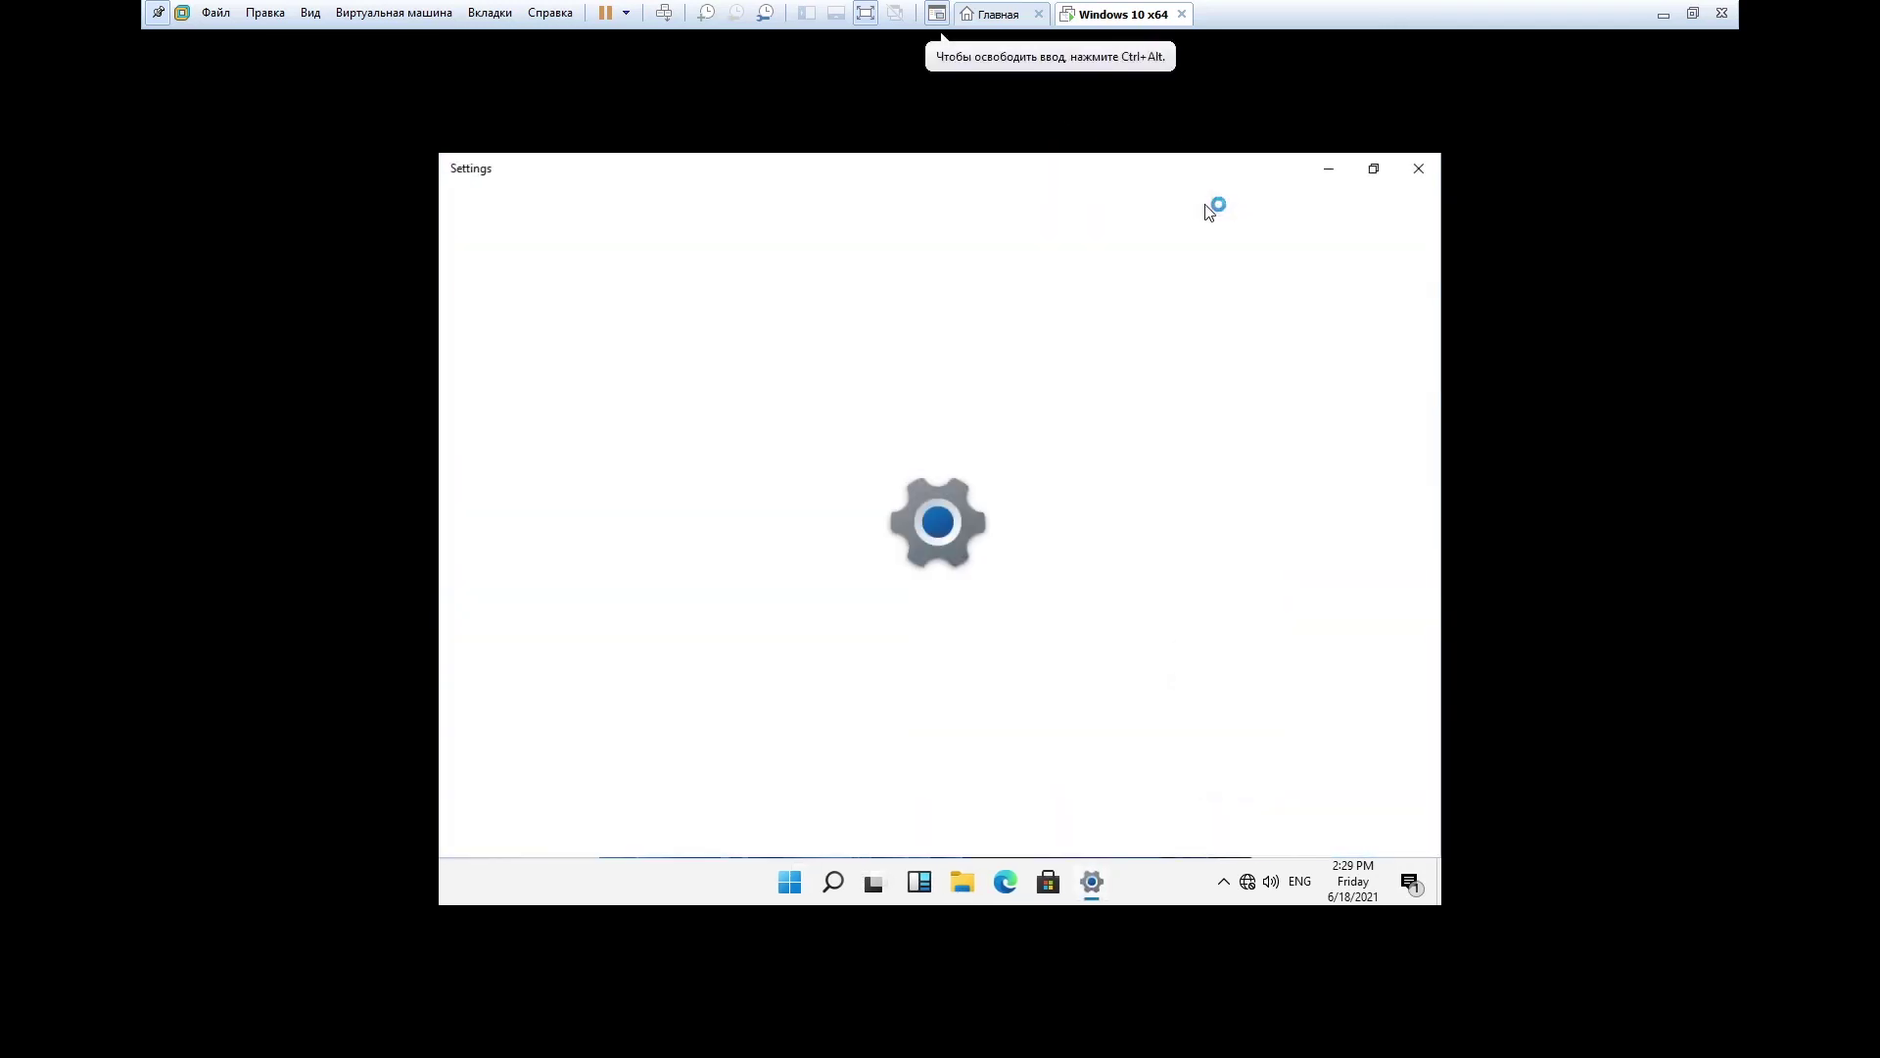
Look through both pages of pinned apps in the Start menu
left_click(781, 893)
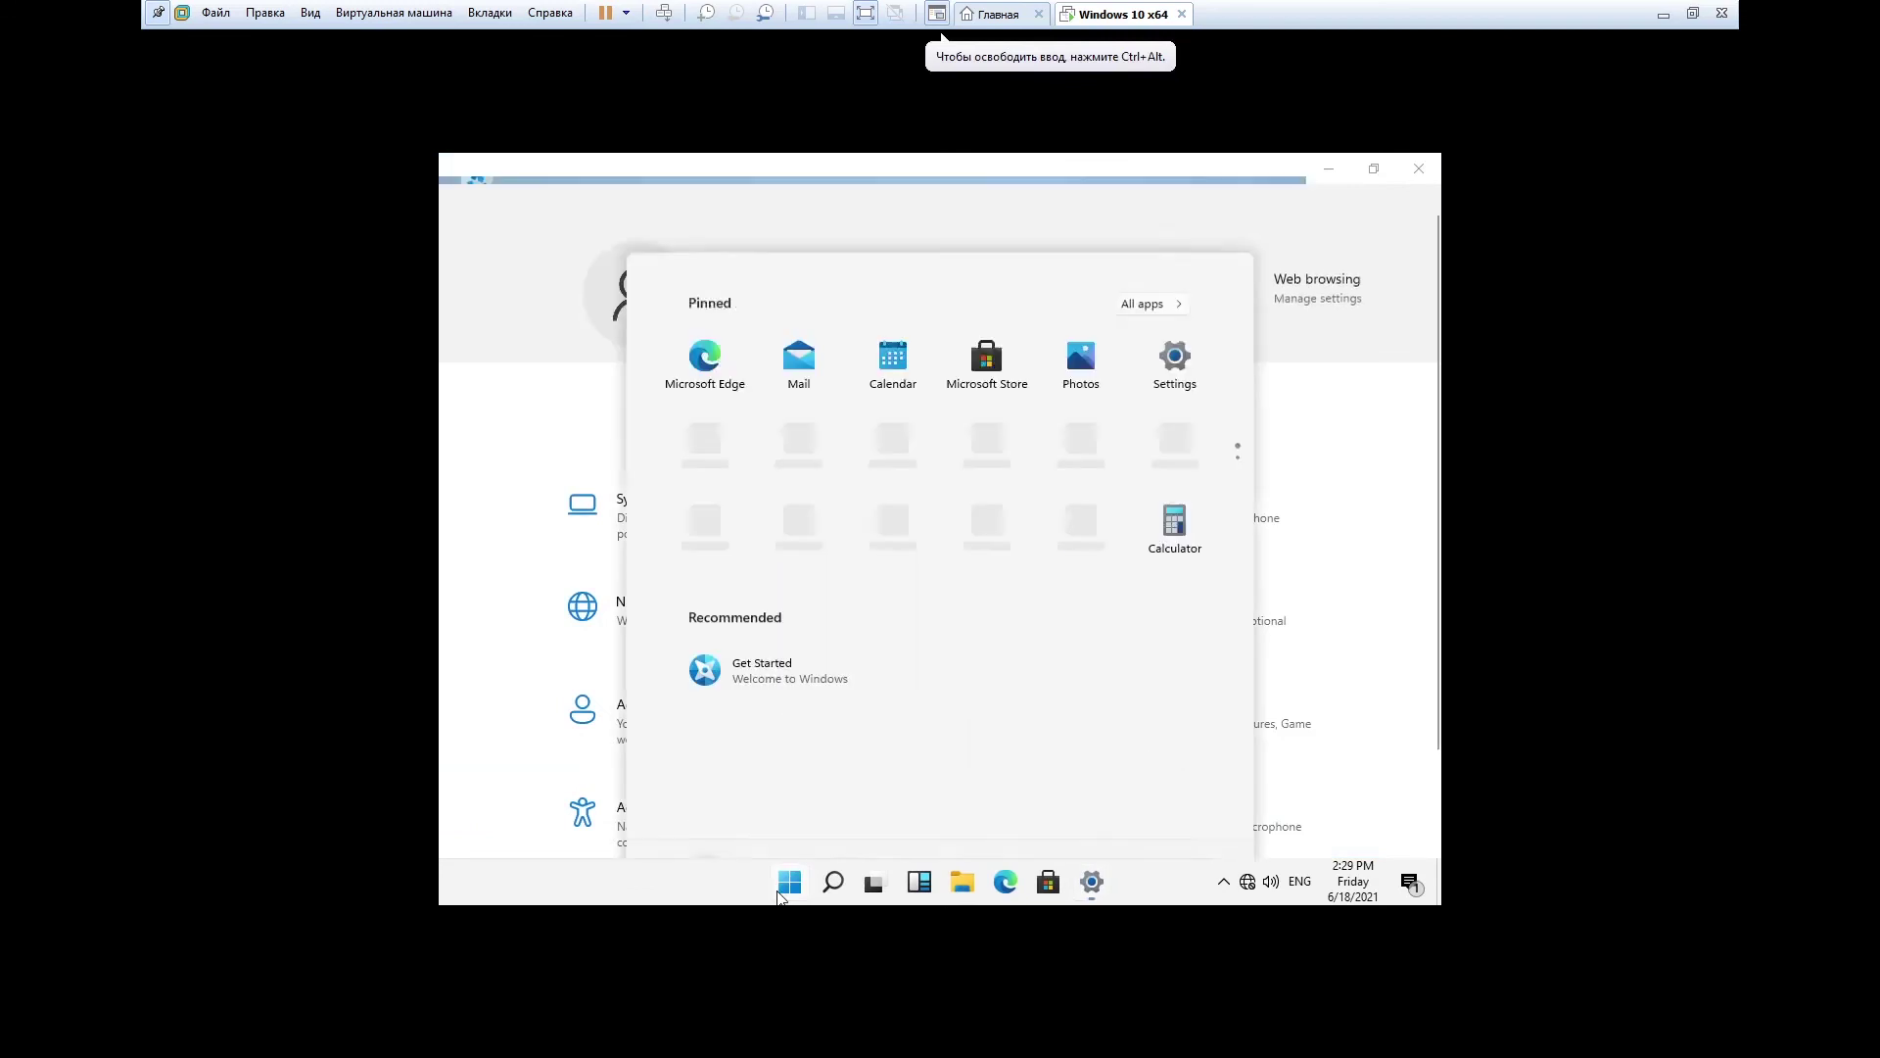
scroll(896, 372, "down", 1)
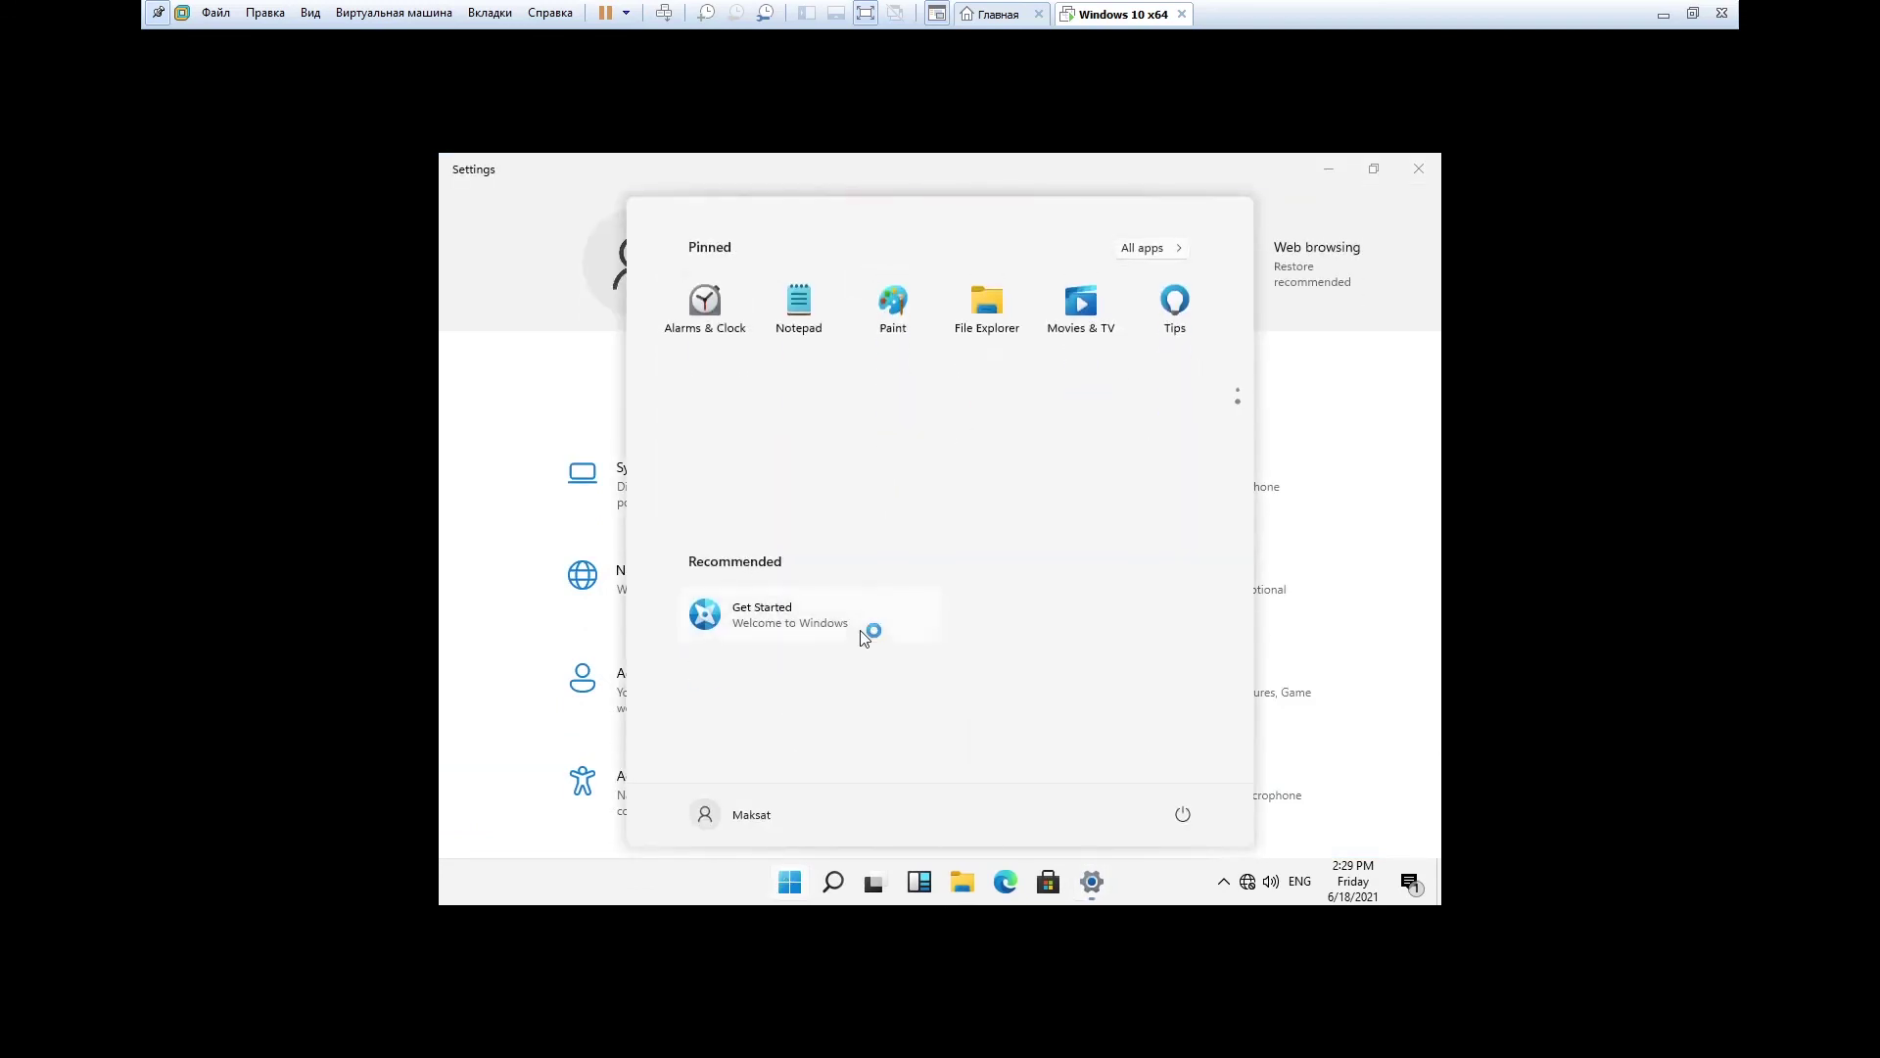
scroll(919, 466, "up", 1)
scroll(911, 470, "down", 1)
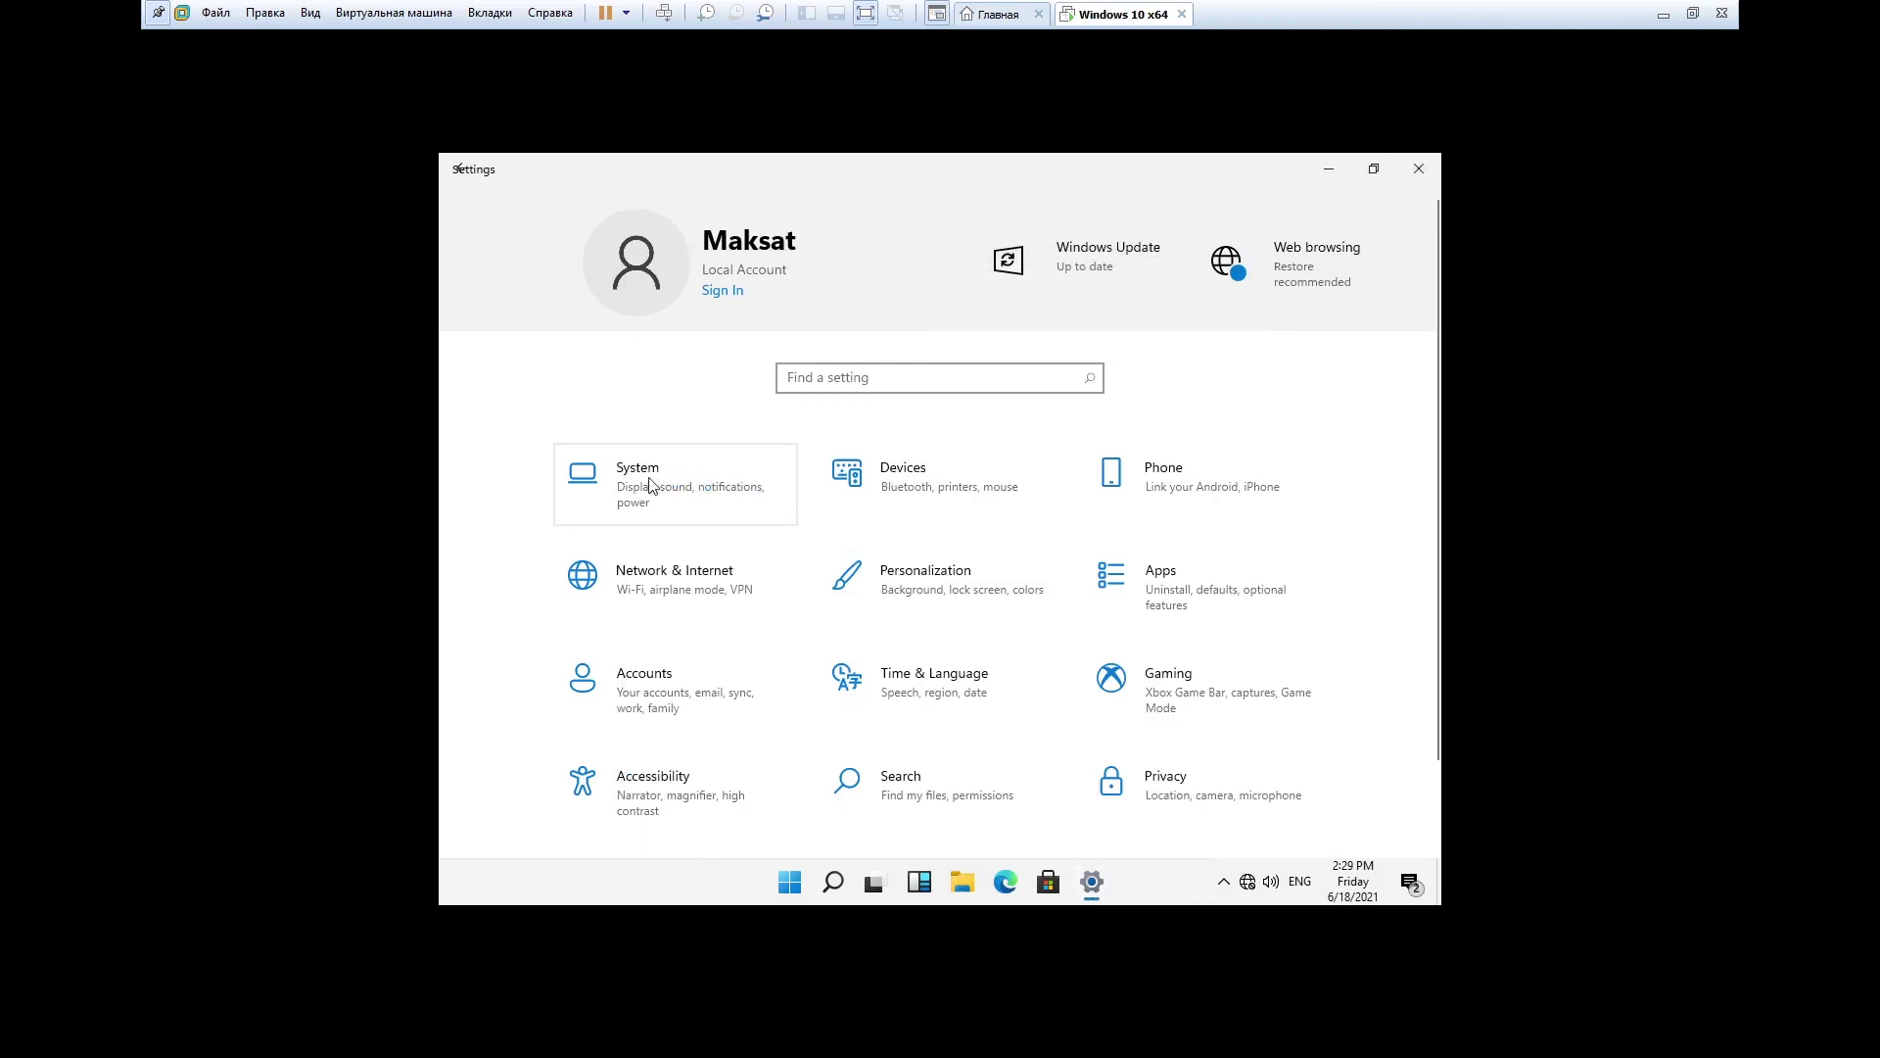
Examine the Display options and the device and Windows specifications under About in the System settings, dismissing the location privacy notification
left_click(646, 482)
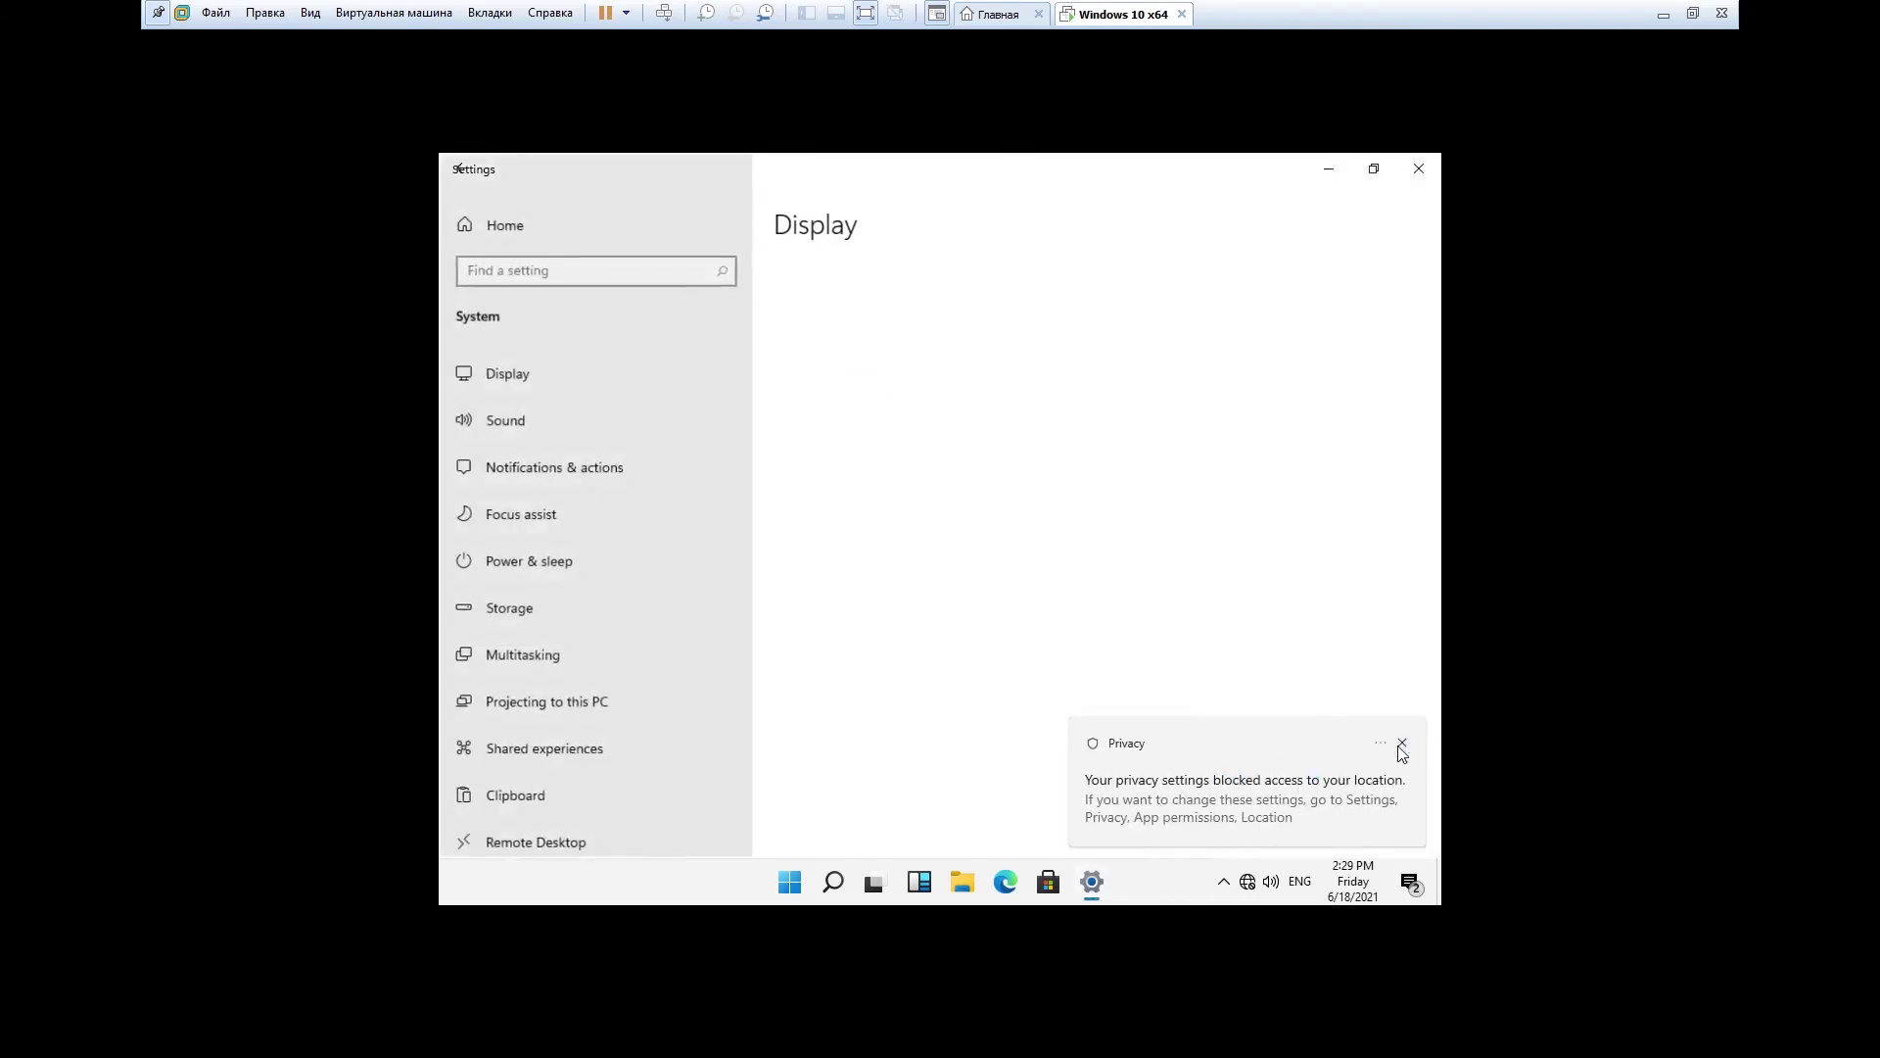
left_click(1402, 742)
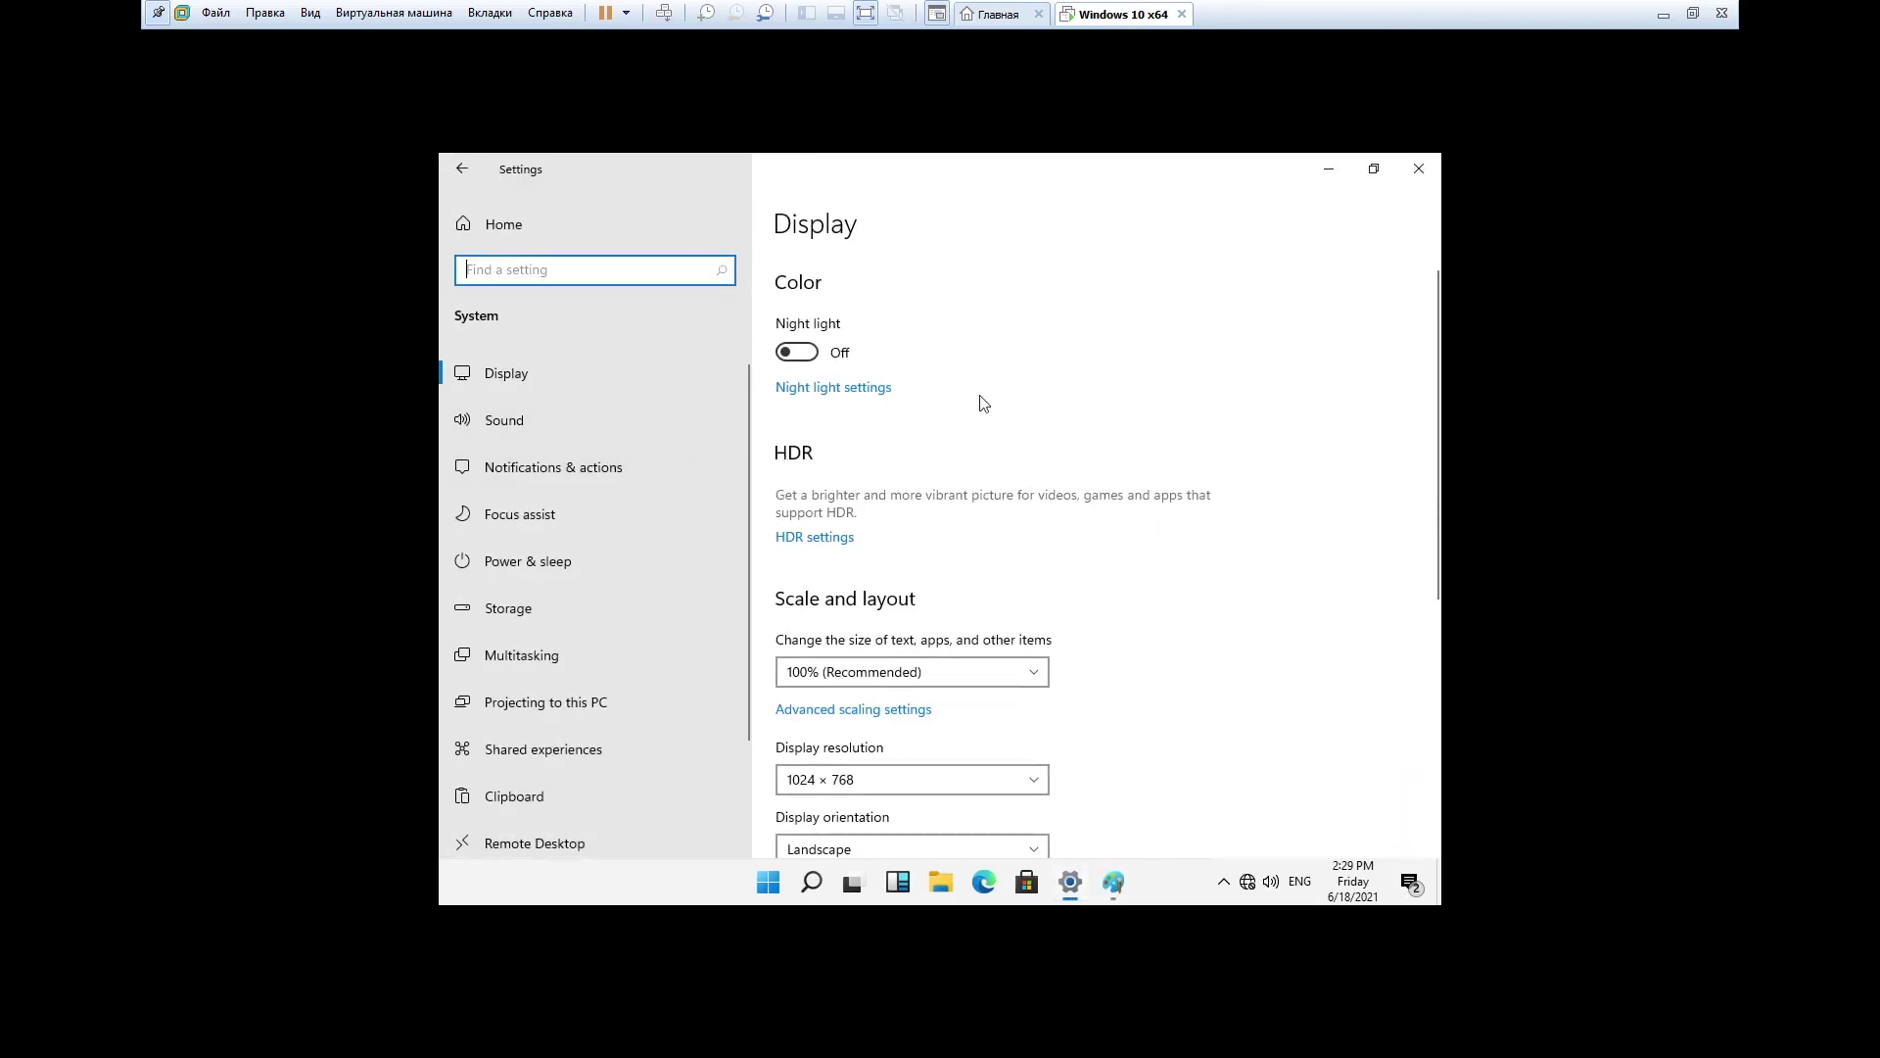
scroll(1179, 417, "down", 4)
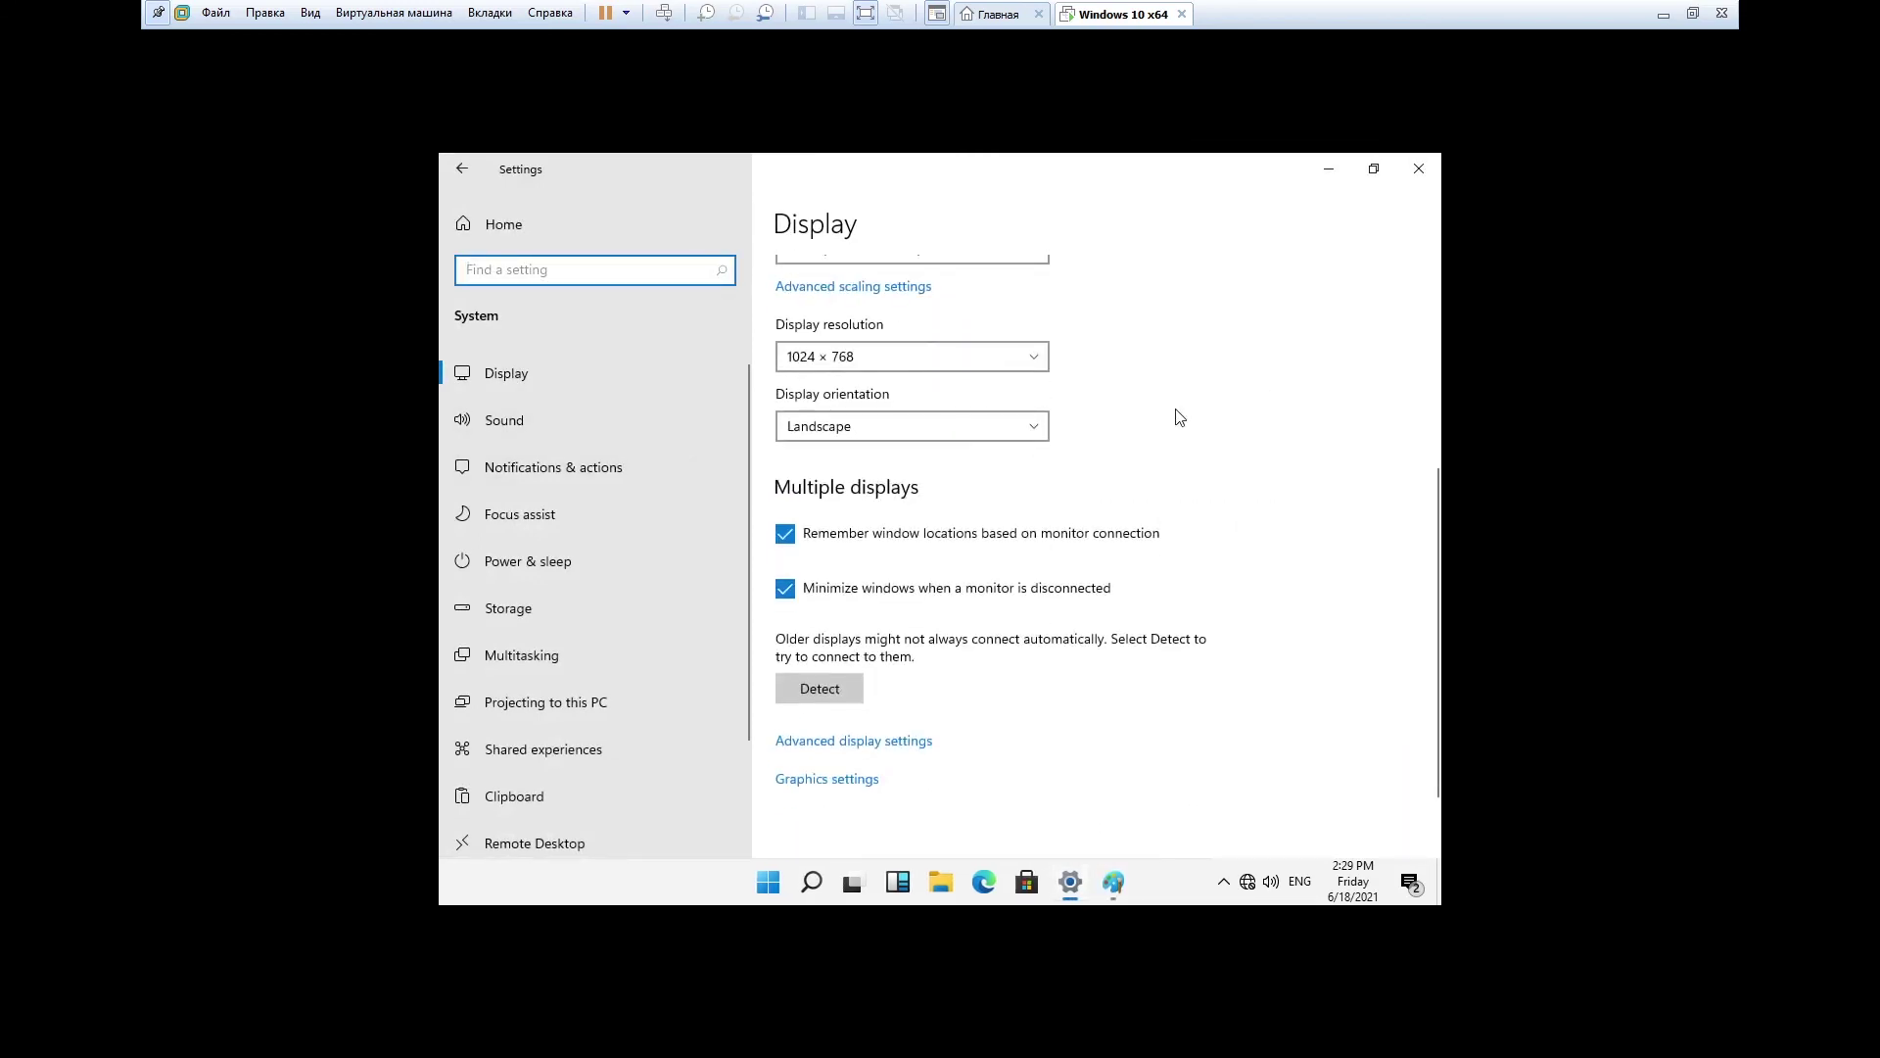
scroll(1179, 417, "down", 1)
scroll(544, 514, "down", 1)
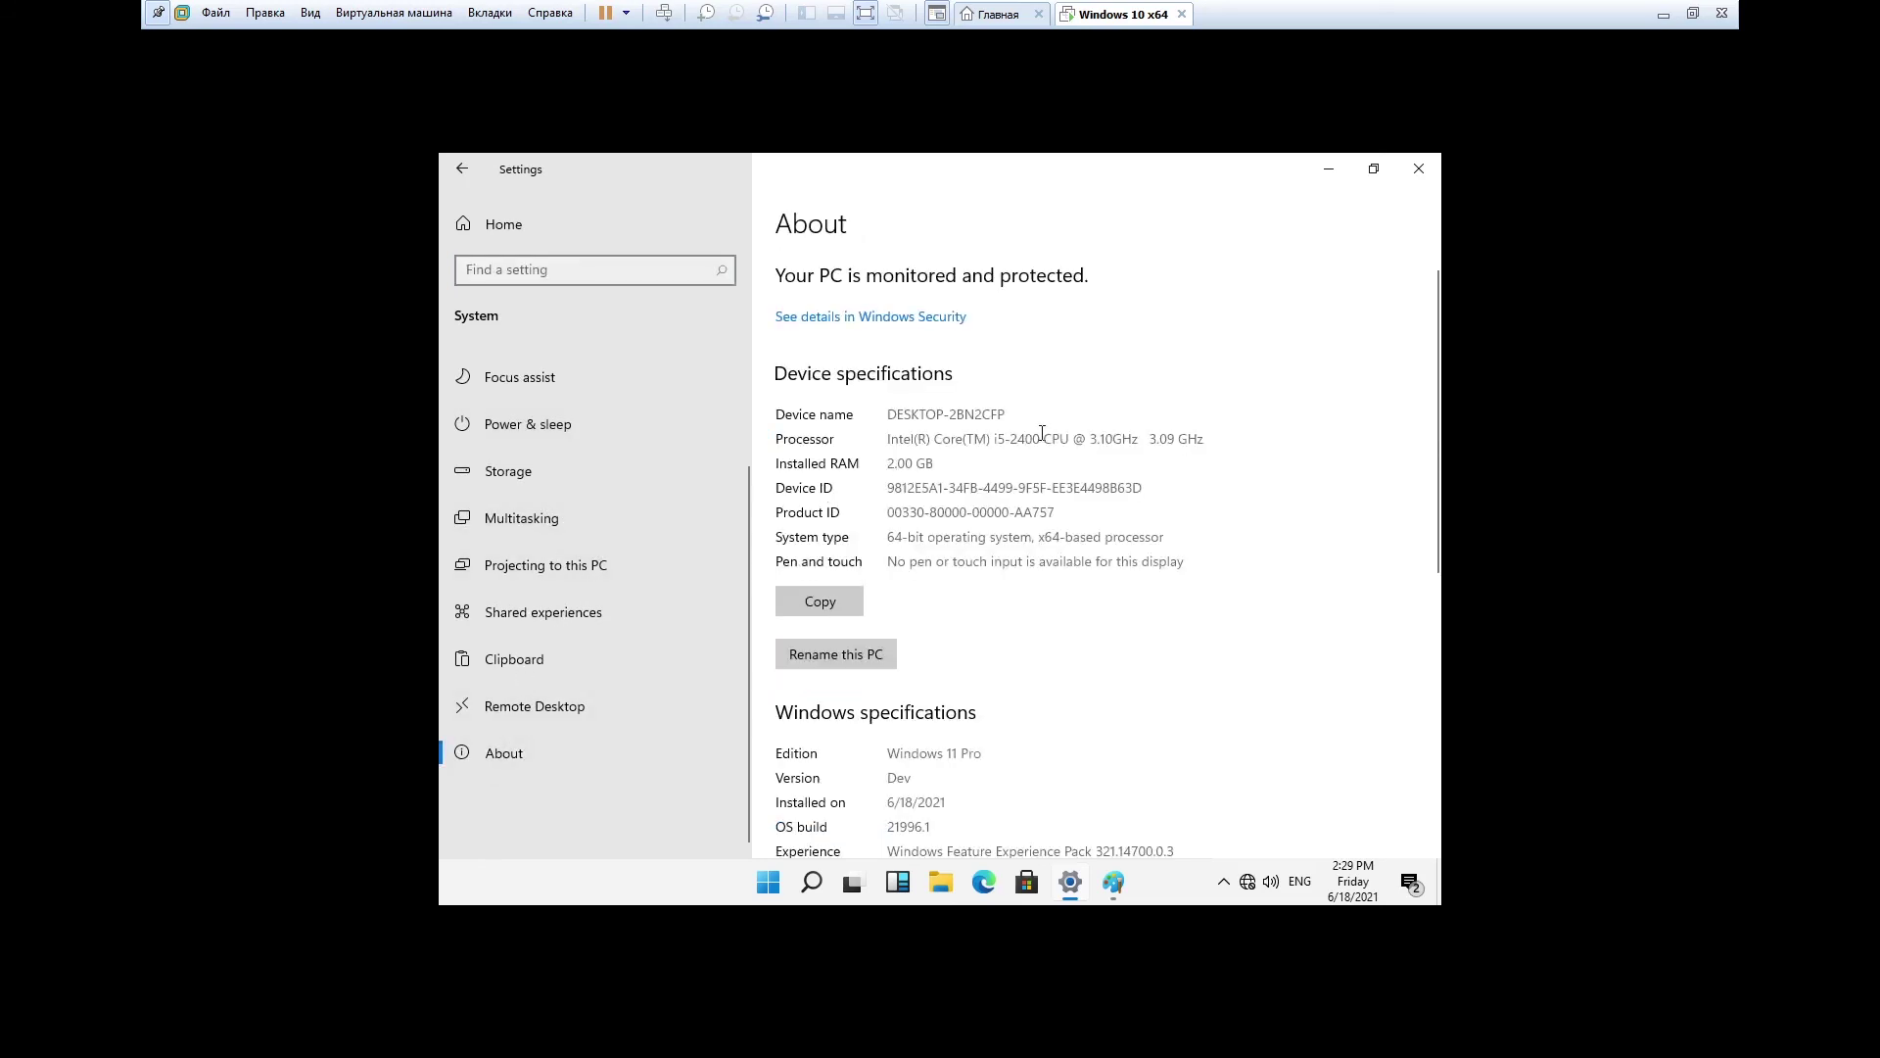
scroll(1042, 434, "down", 3)
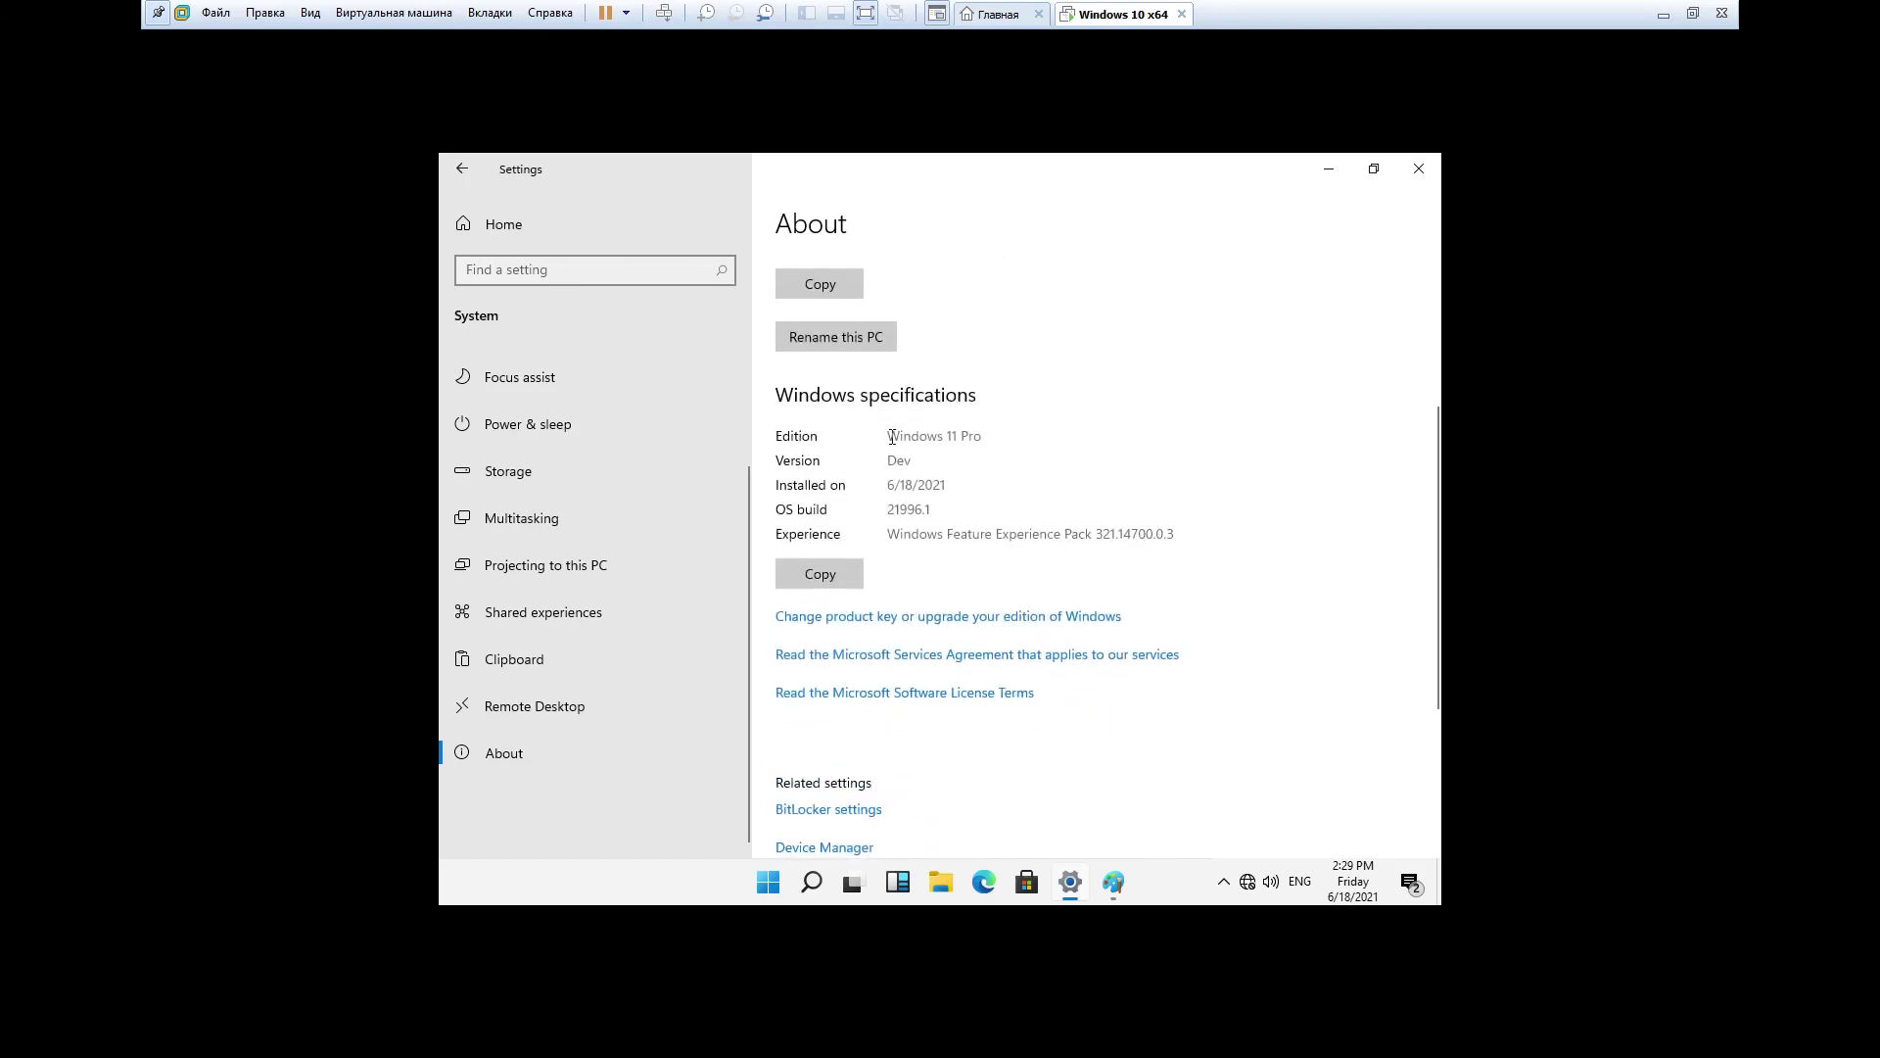
Review the Windows edition and the device specifications on the About page, and return to the Settings home page
left_click_drag(892, 437, 1019, 424)
left_click(1115, 443)
scroll(1202, 448, "down", 3)
scroll(1203, 447, "up", 6)
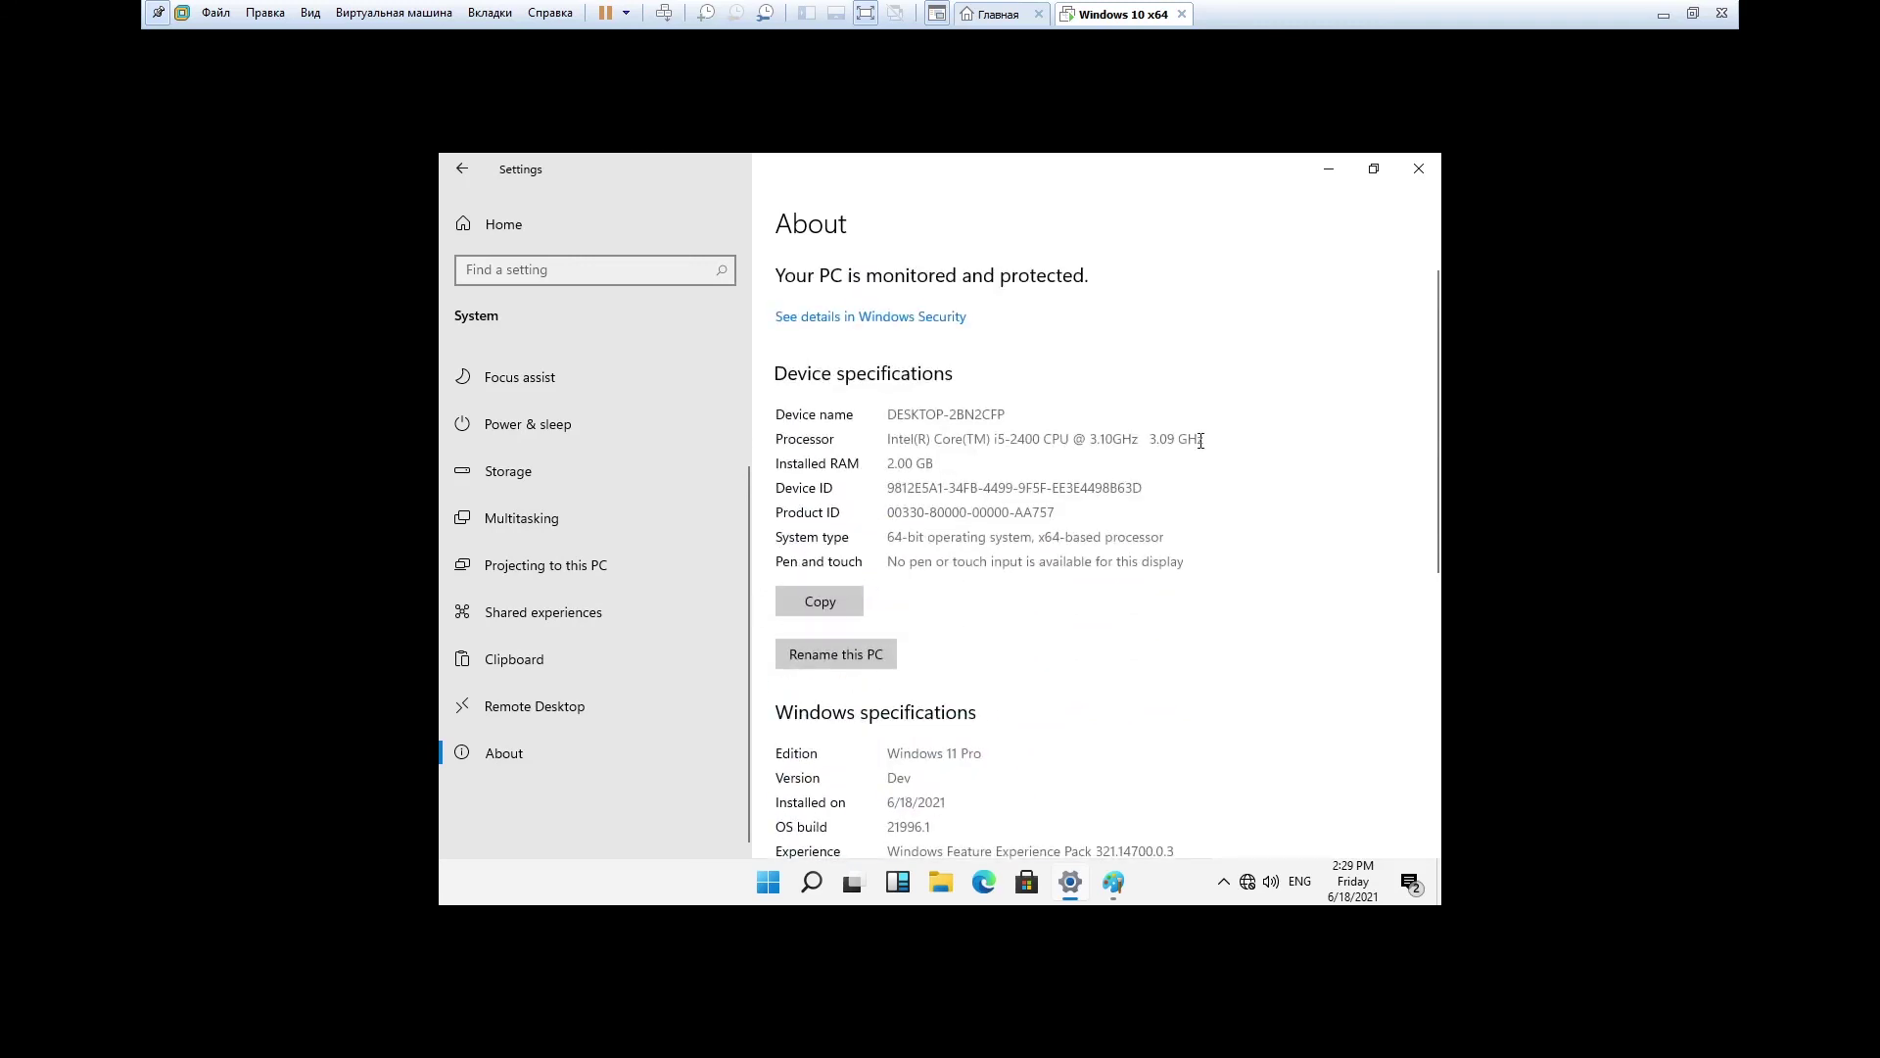
scroll(587, 391, "up", 2)
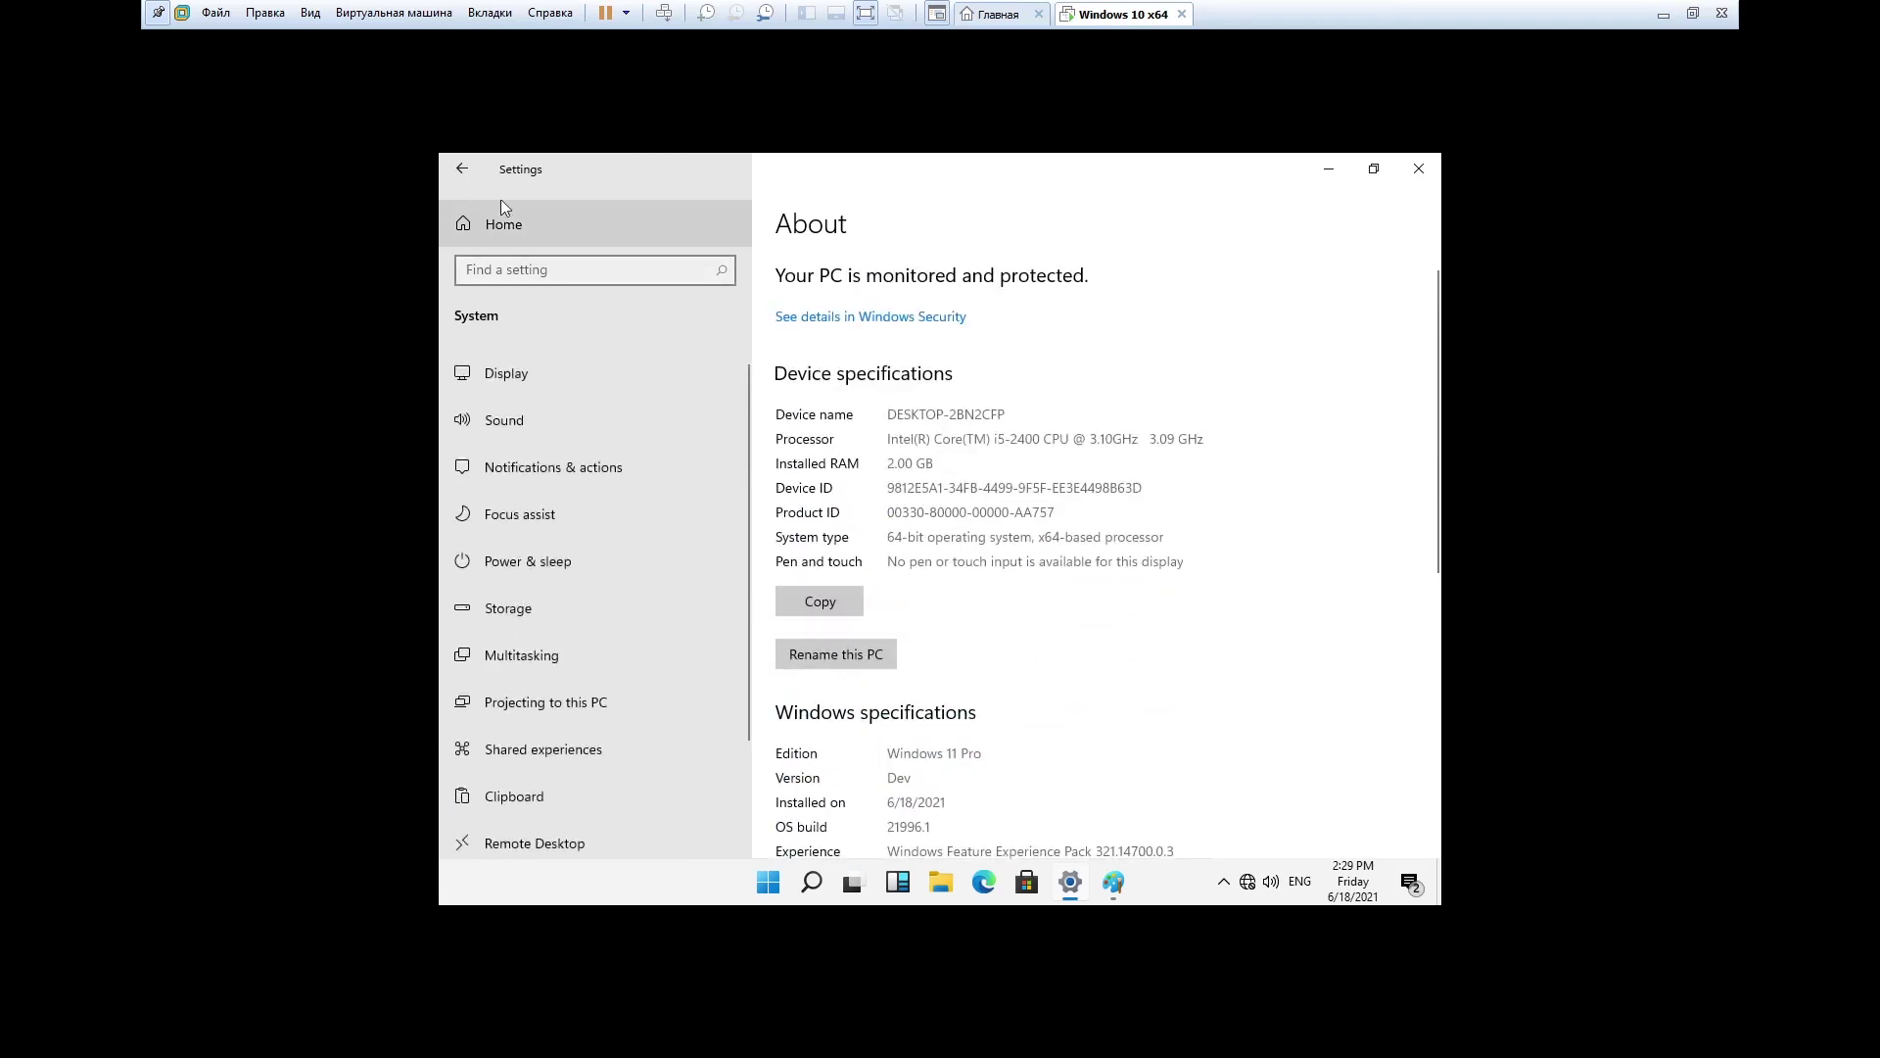
left_click(462, 166)
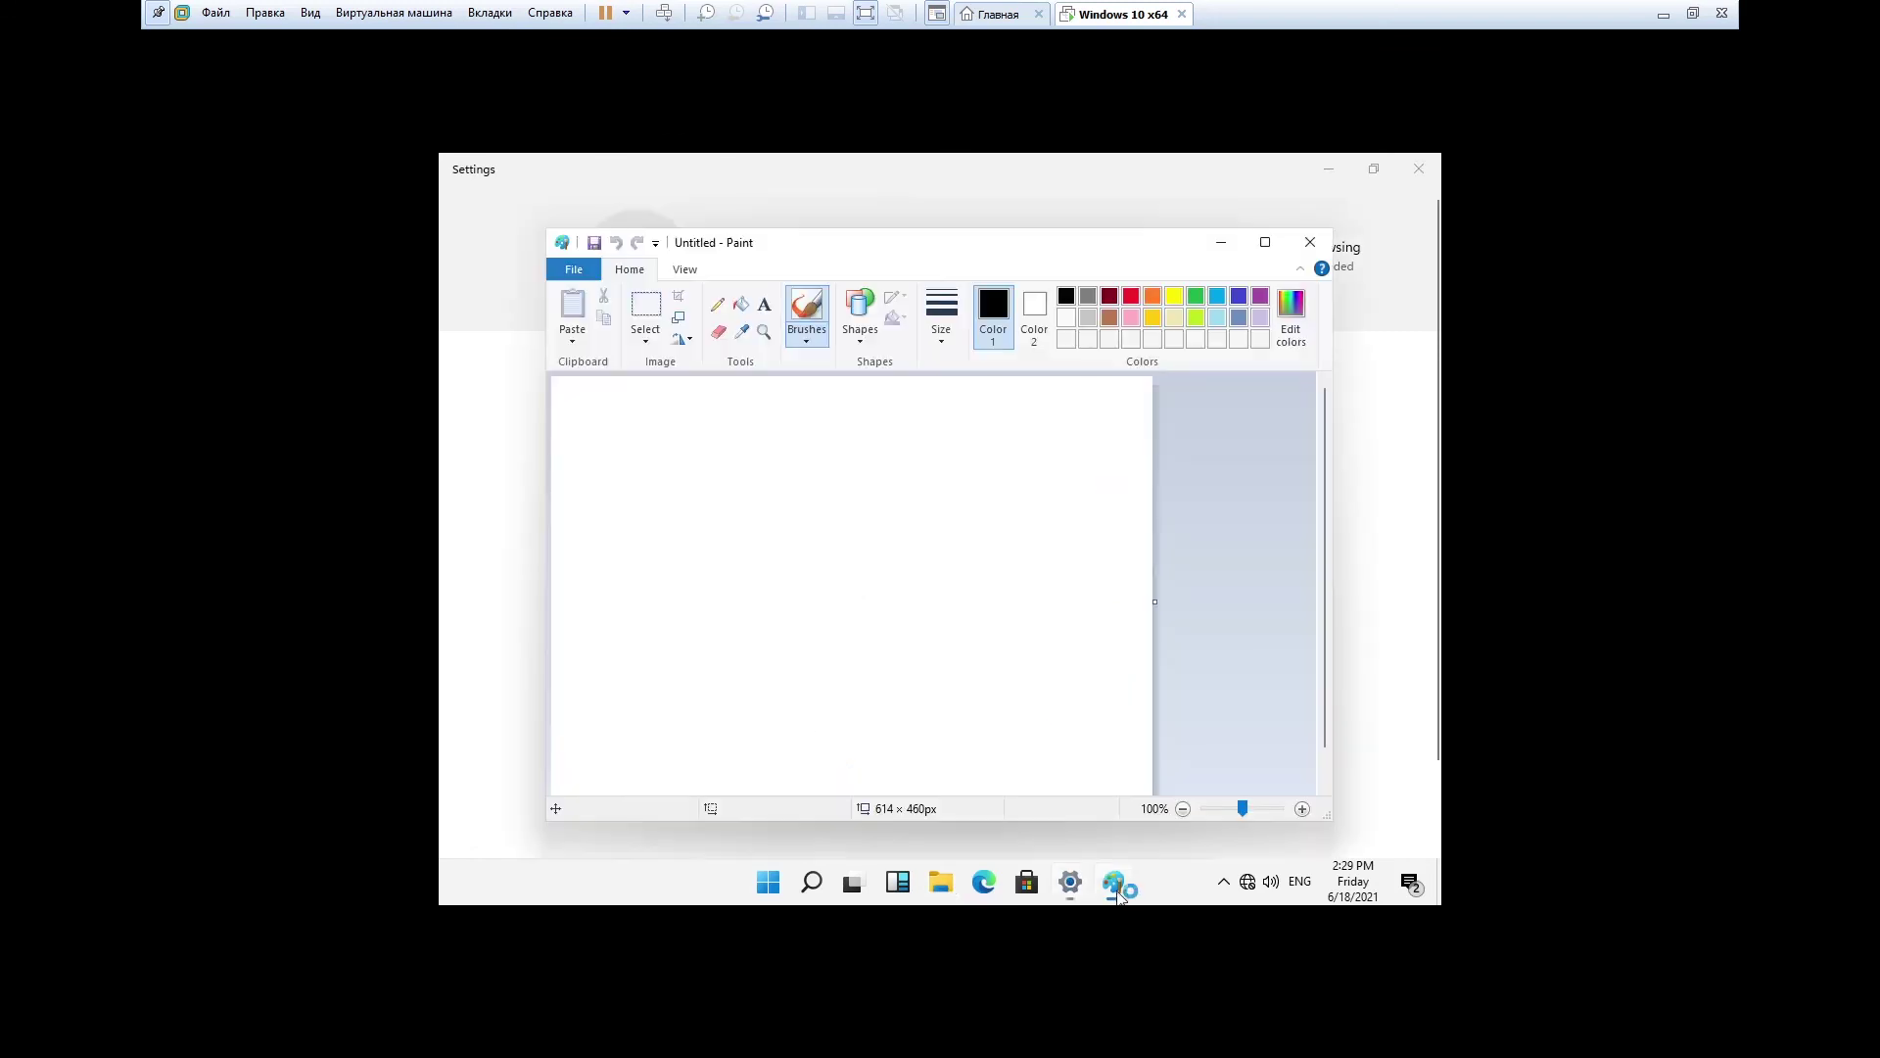
Close the Paint and Settings windows, checking the pinned apps in the Start menu in between
left_click(1310, 242)
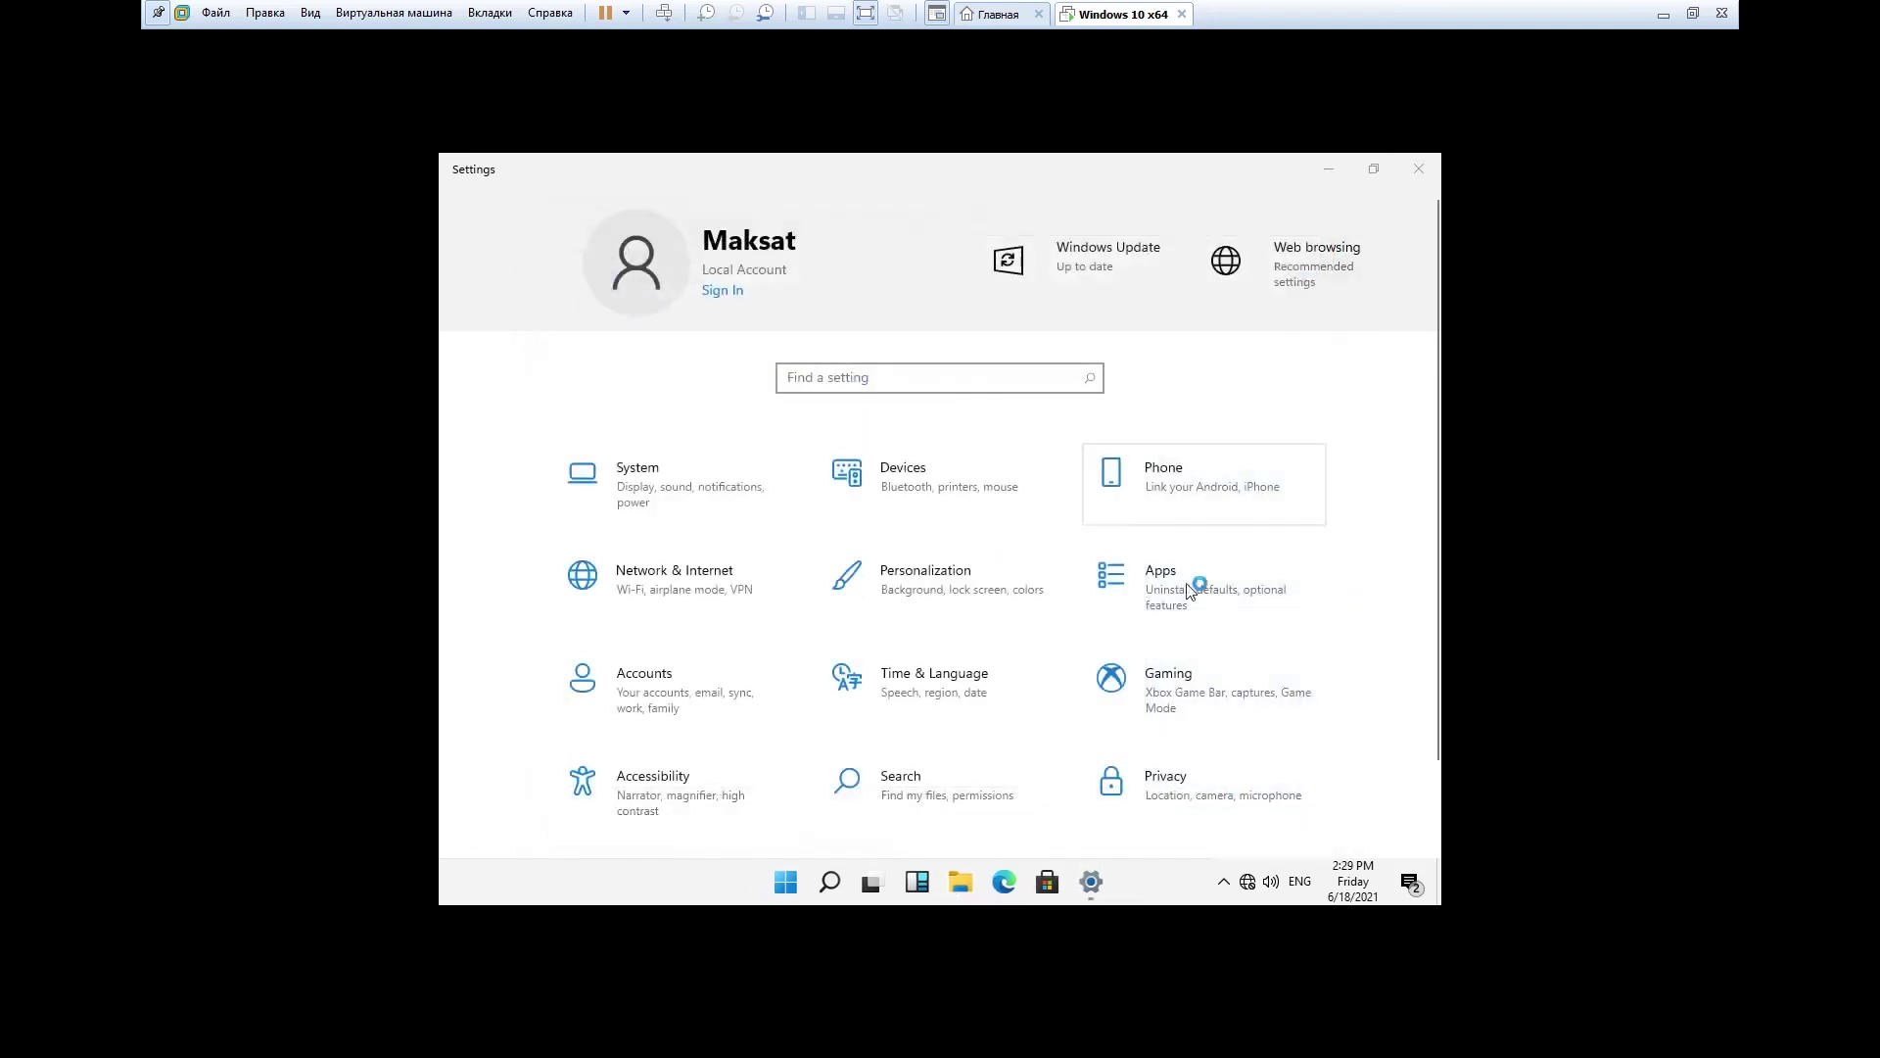
left_click(789, 881)
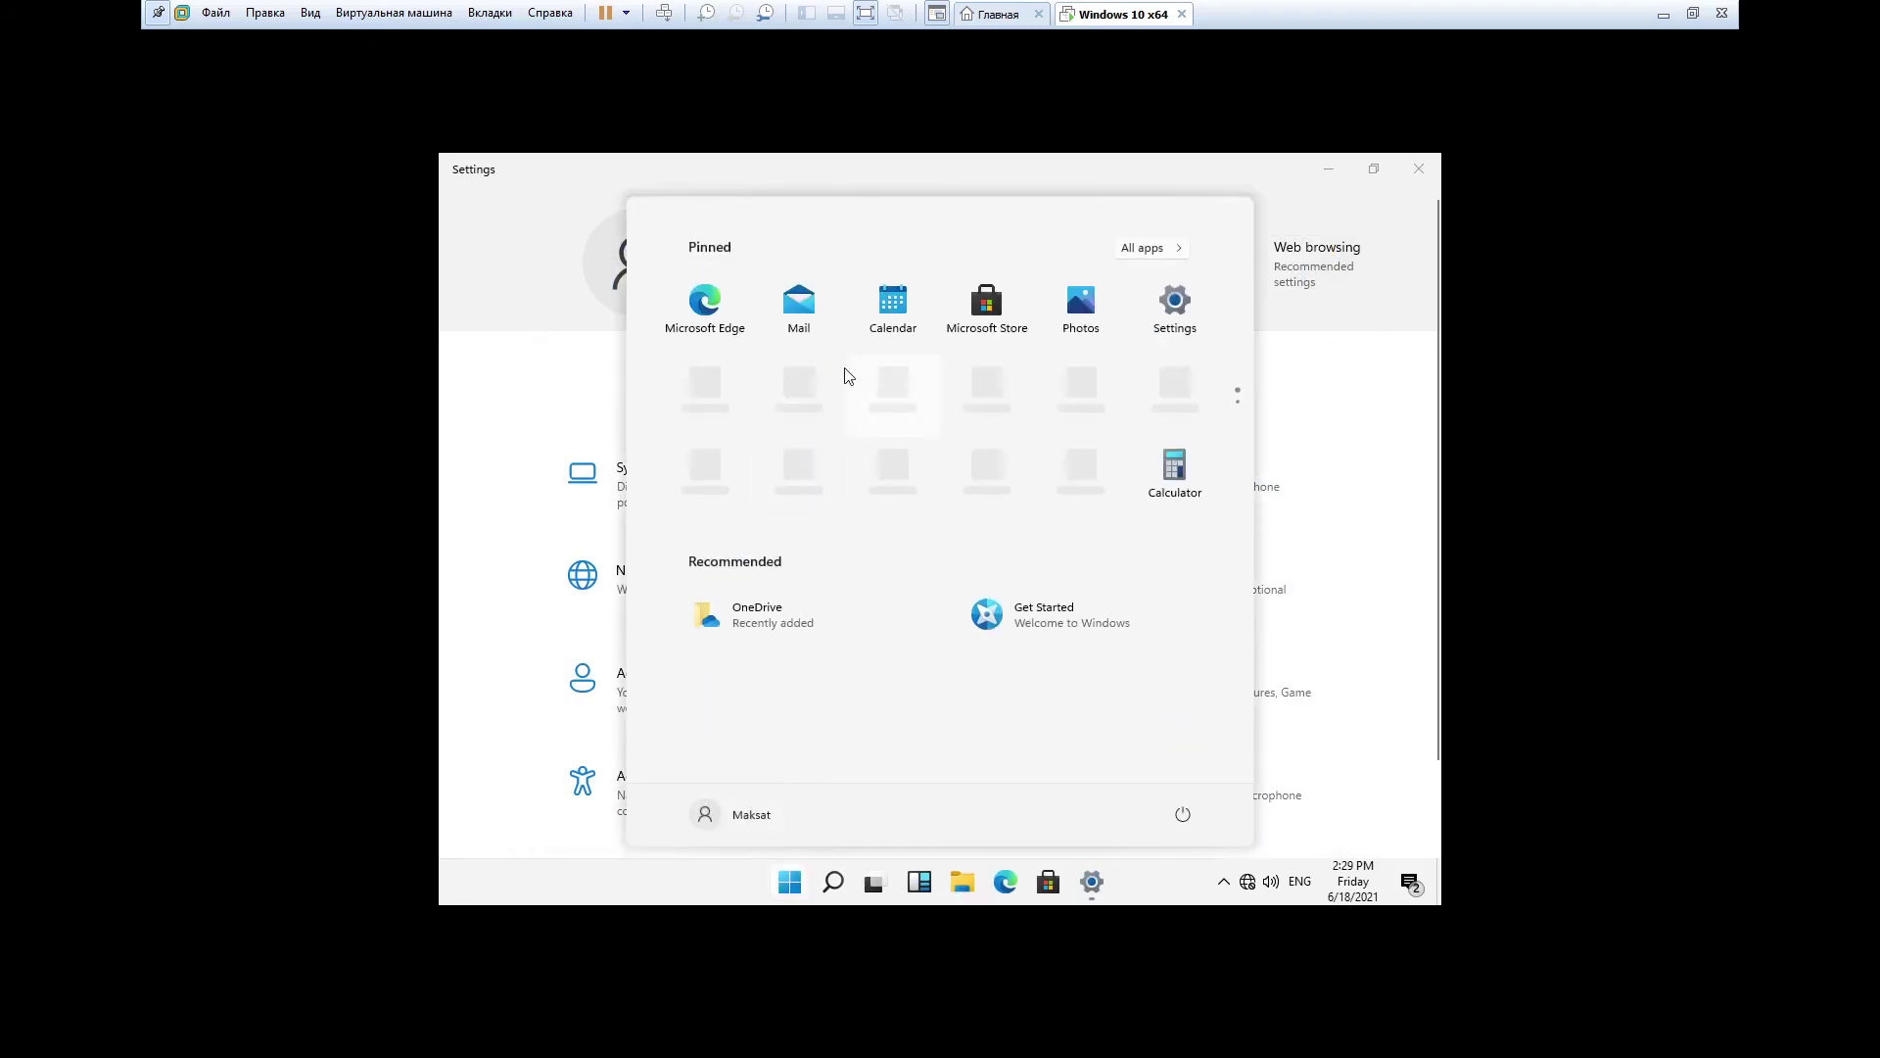
scroll(801, 443, "down", 1)
scroll(801, 442, "up", 1)
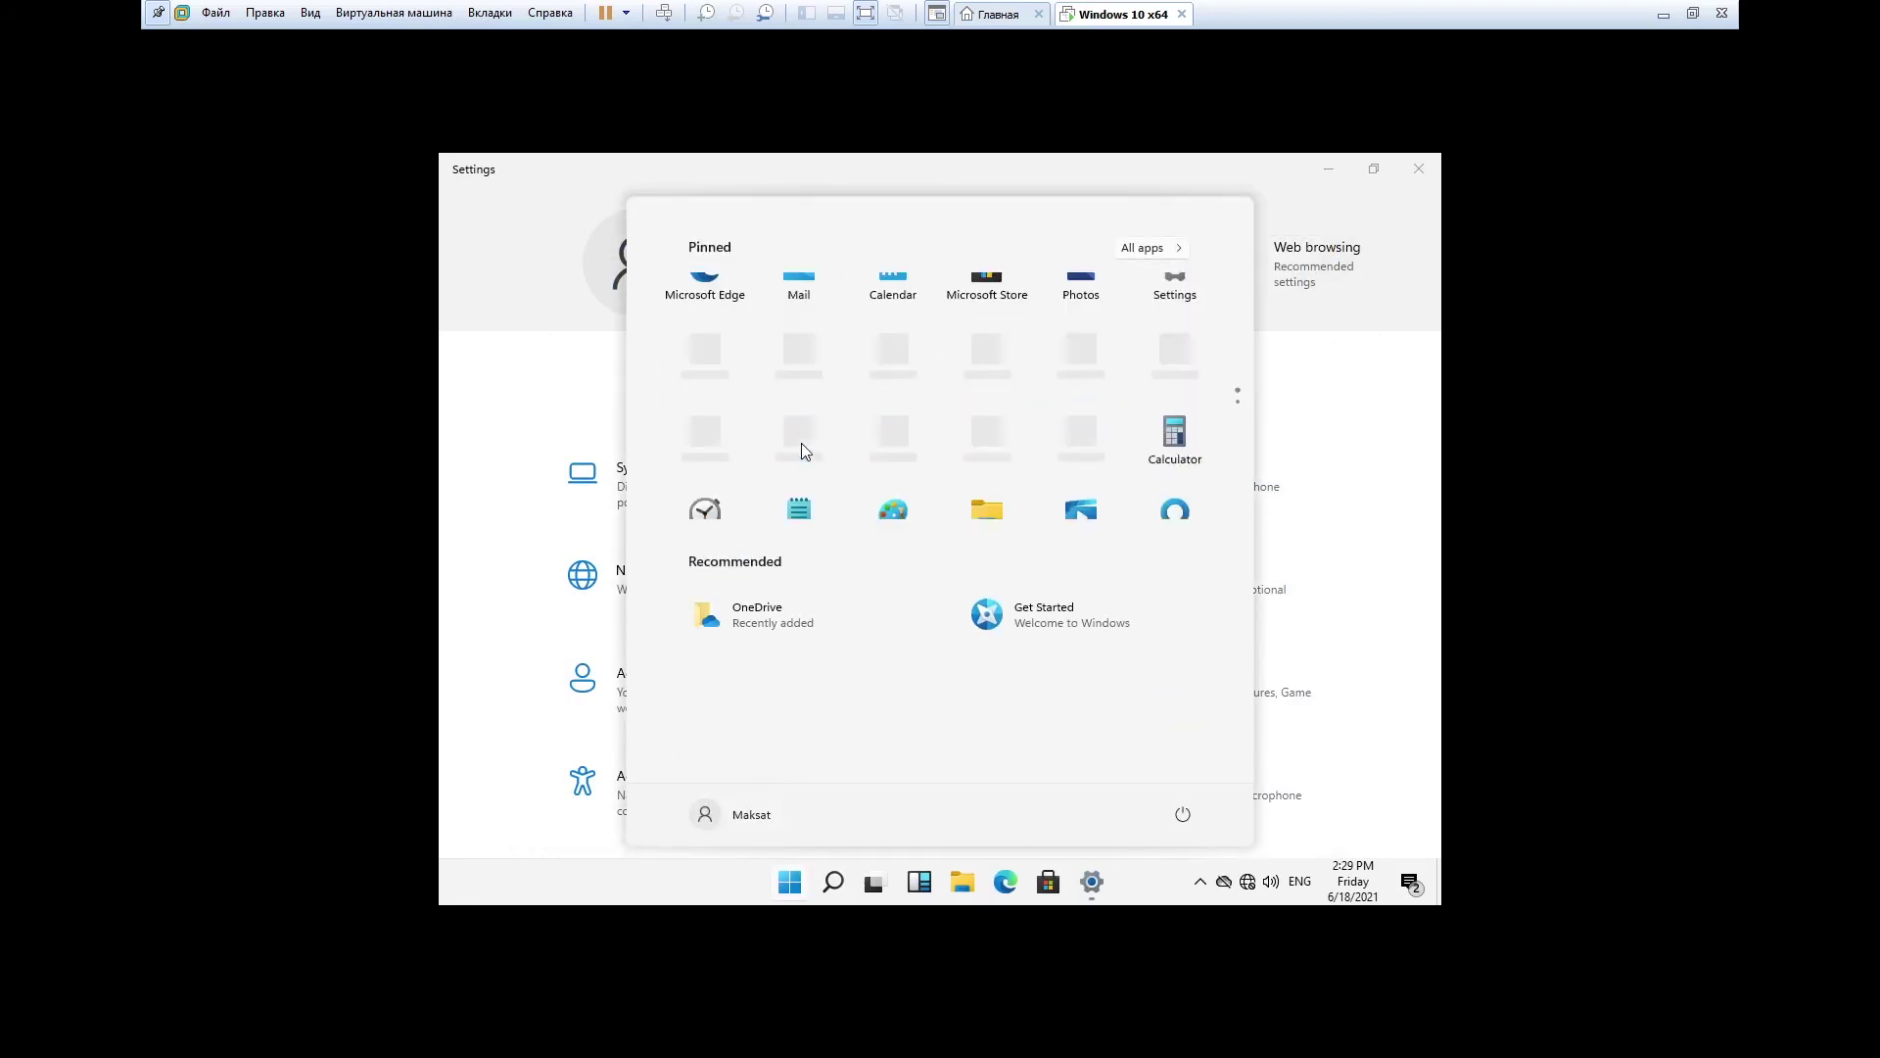
left_click(1290, 226)
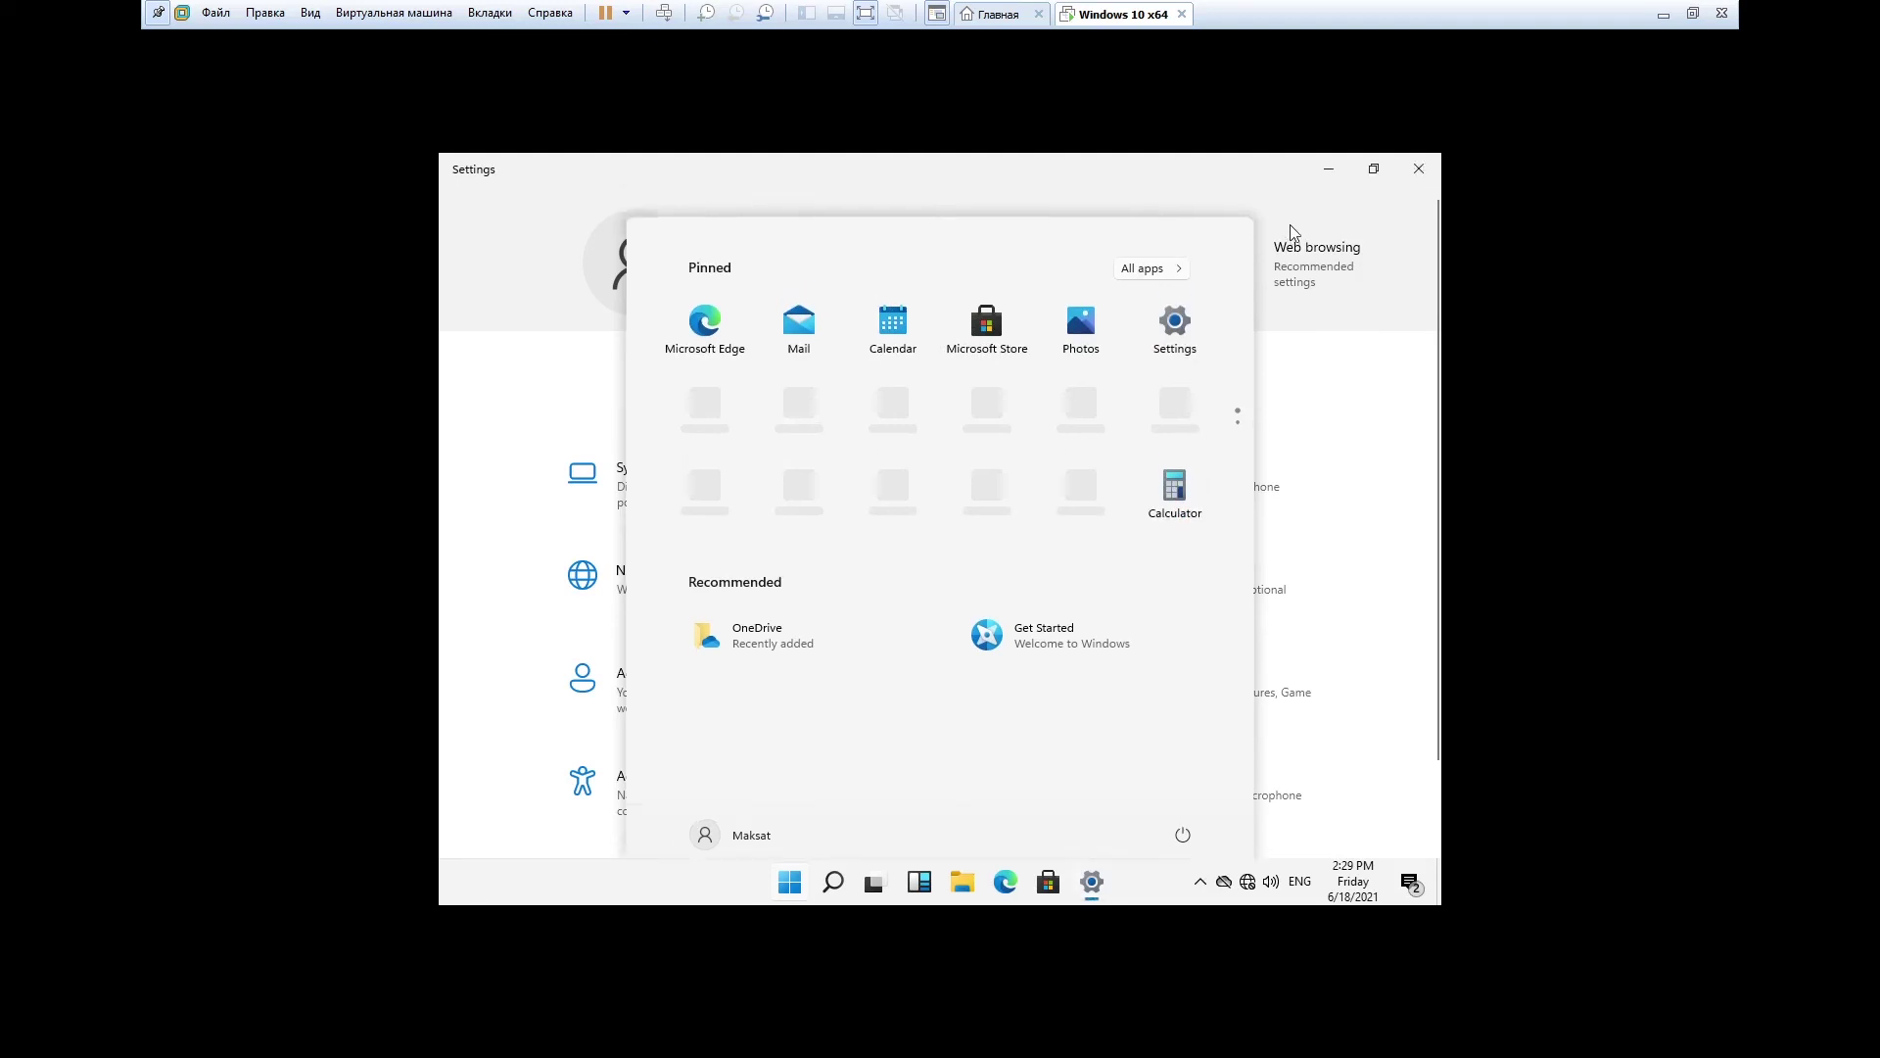
left_click(1419, 169)
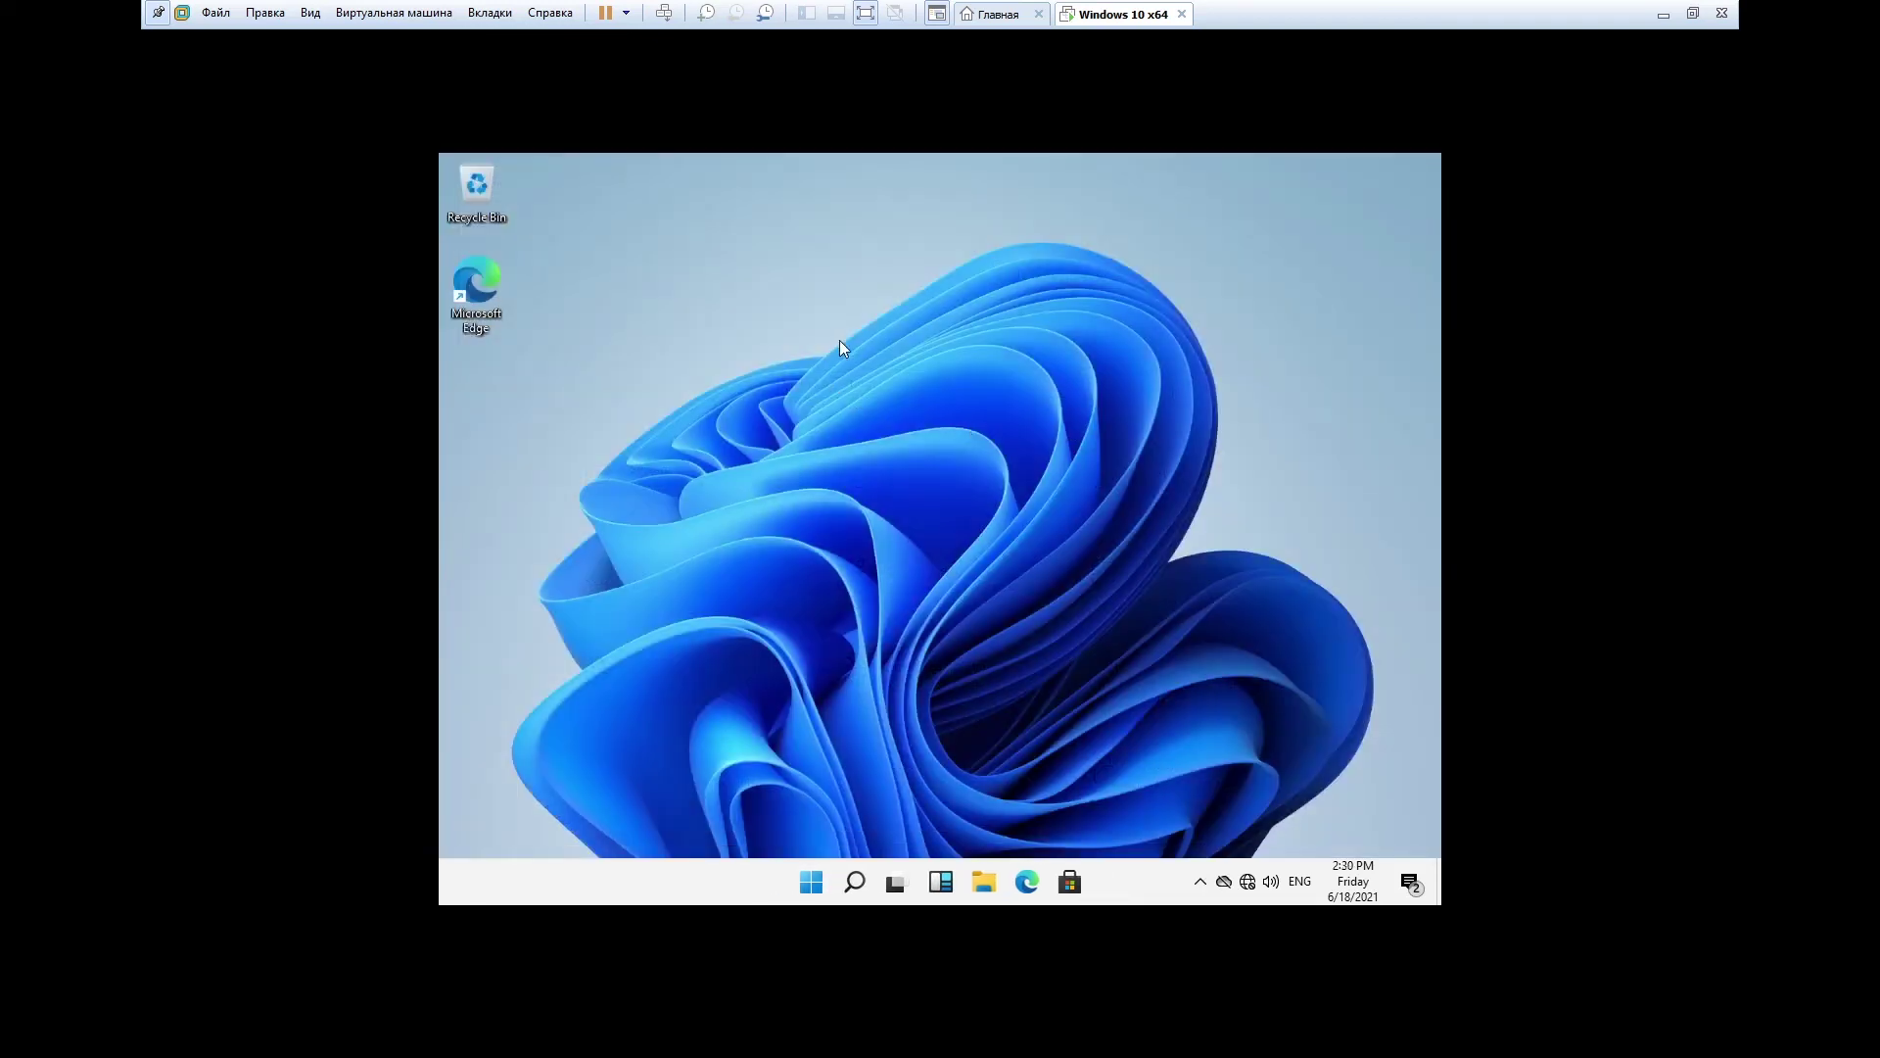
Set the desktop background to the picture of pink and yellow petals on a dark backdrop, and close the personalization settings
right_click(814, 403)
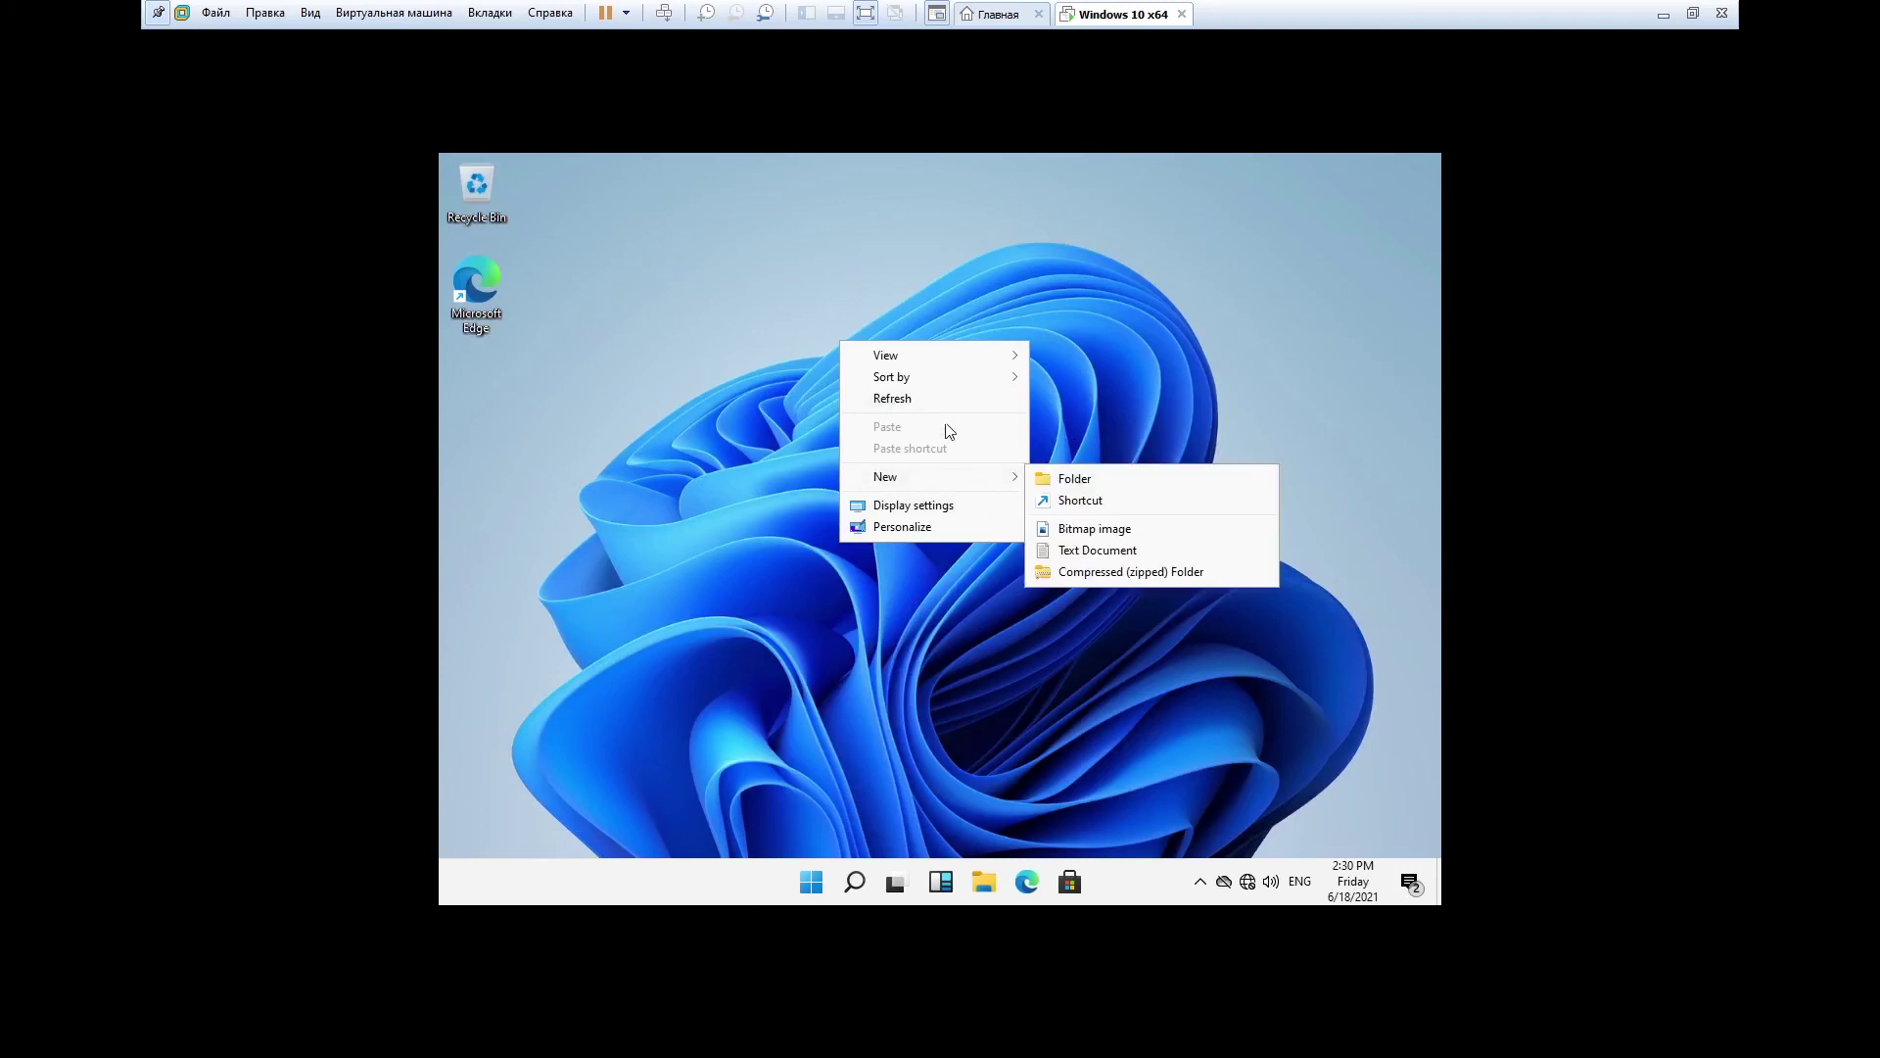
left_click(906, 528)
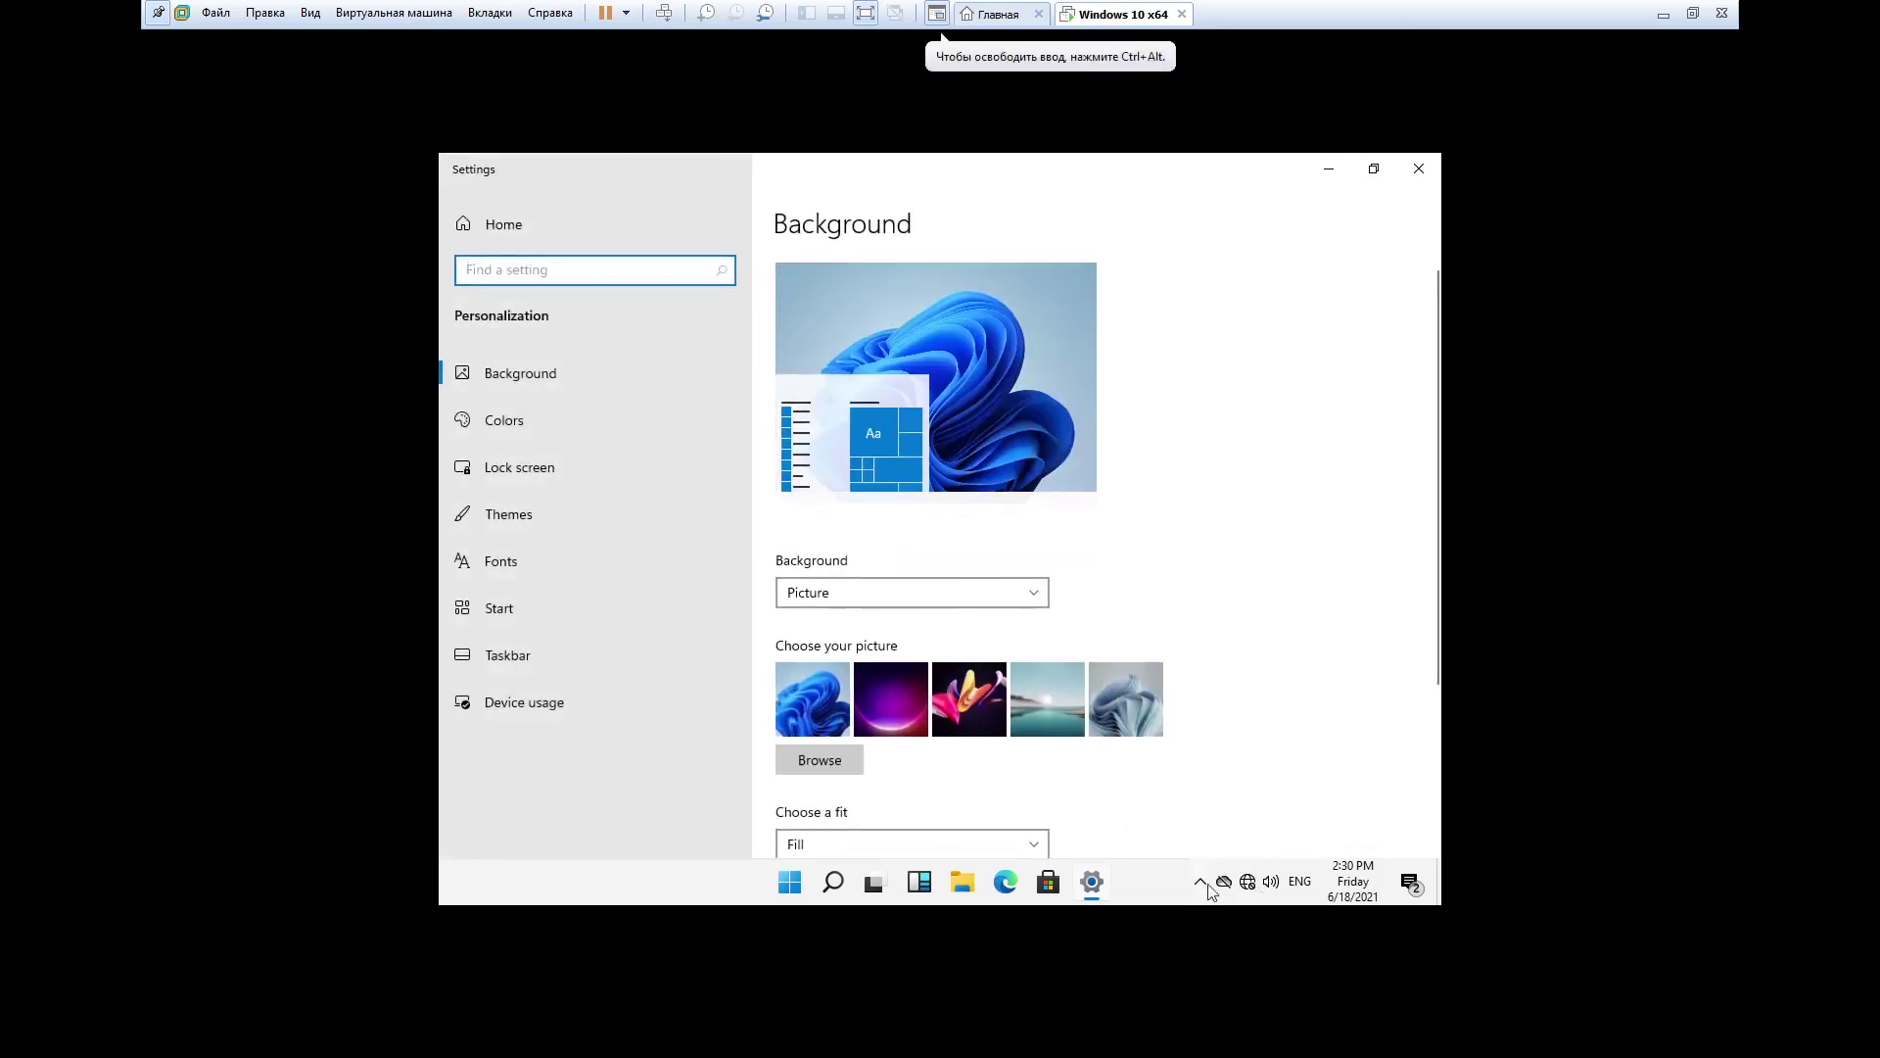
left_click(911, 708)
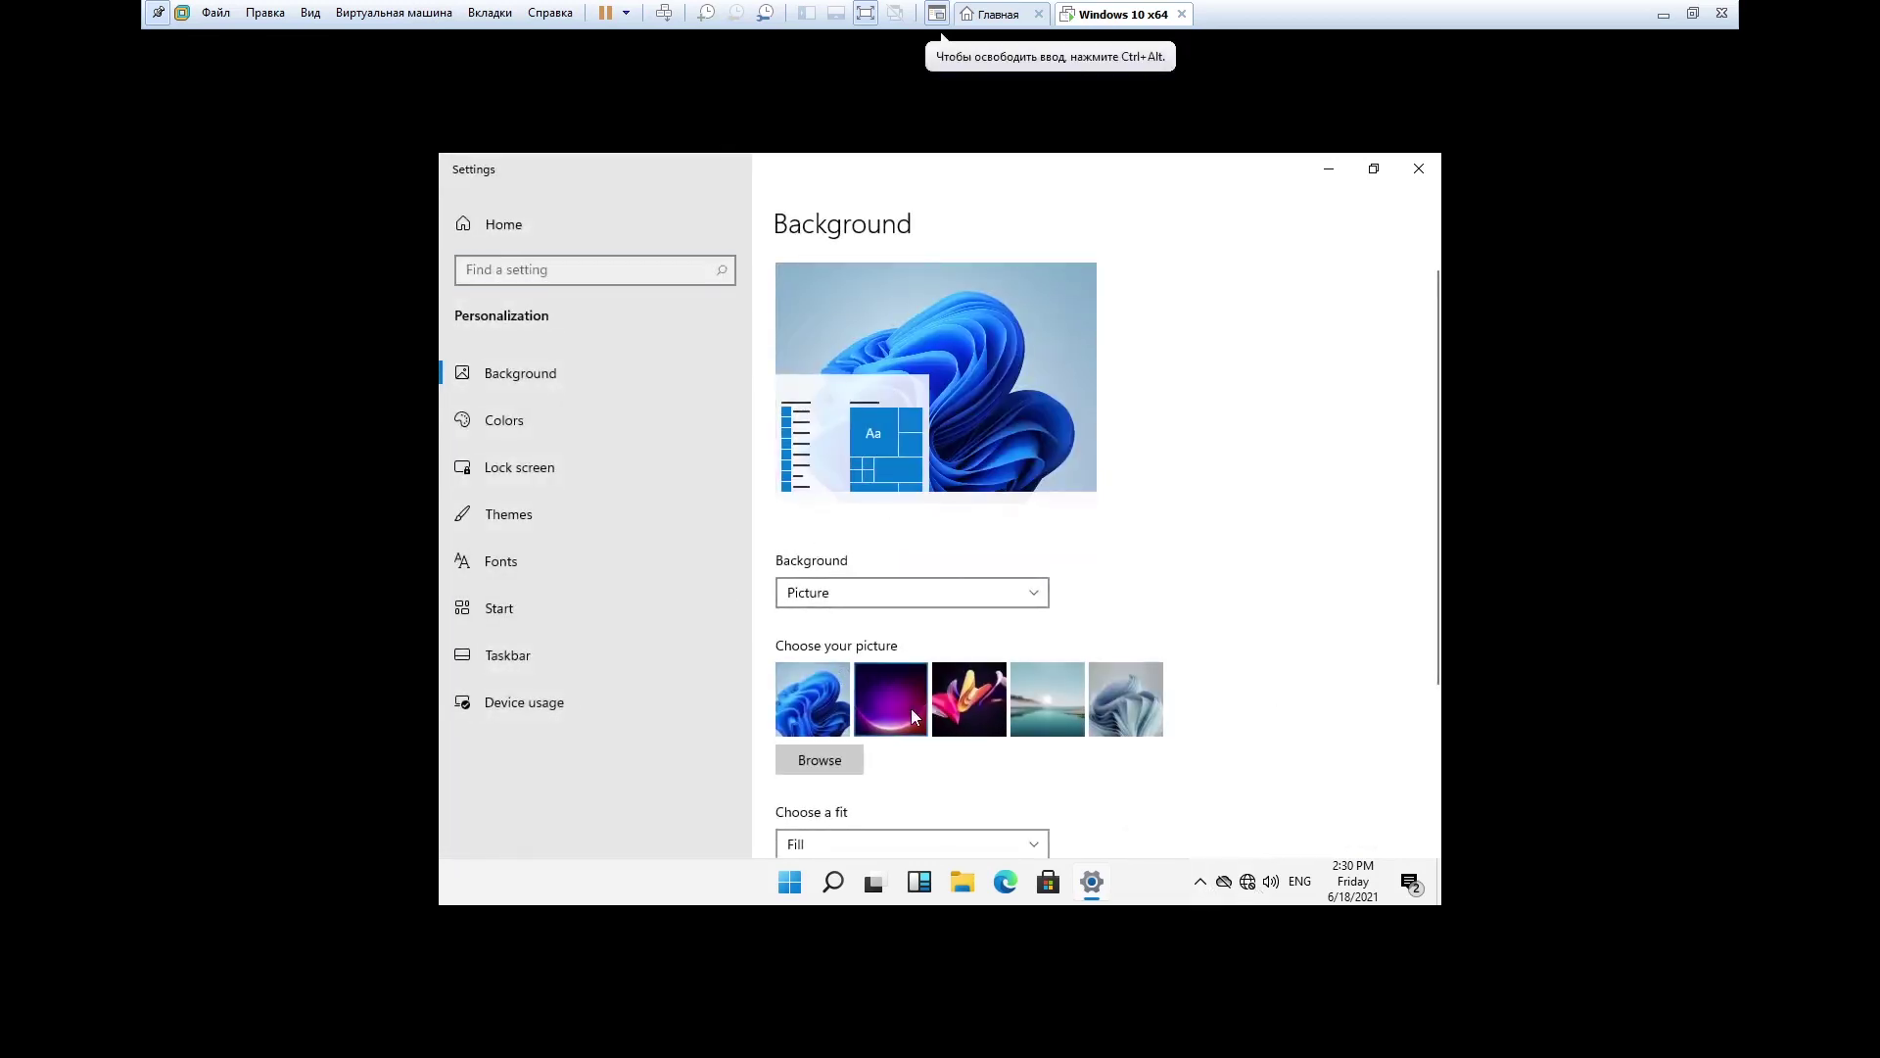
left_click(990, 700)
left_click(1417, 170)
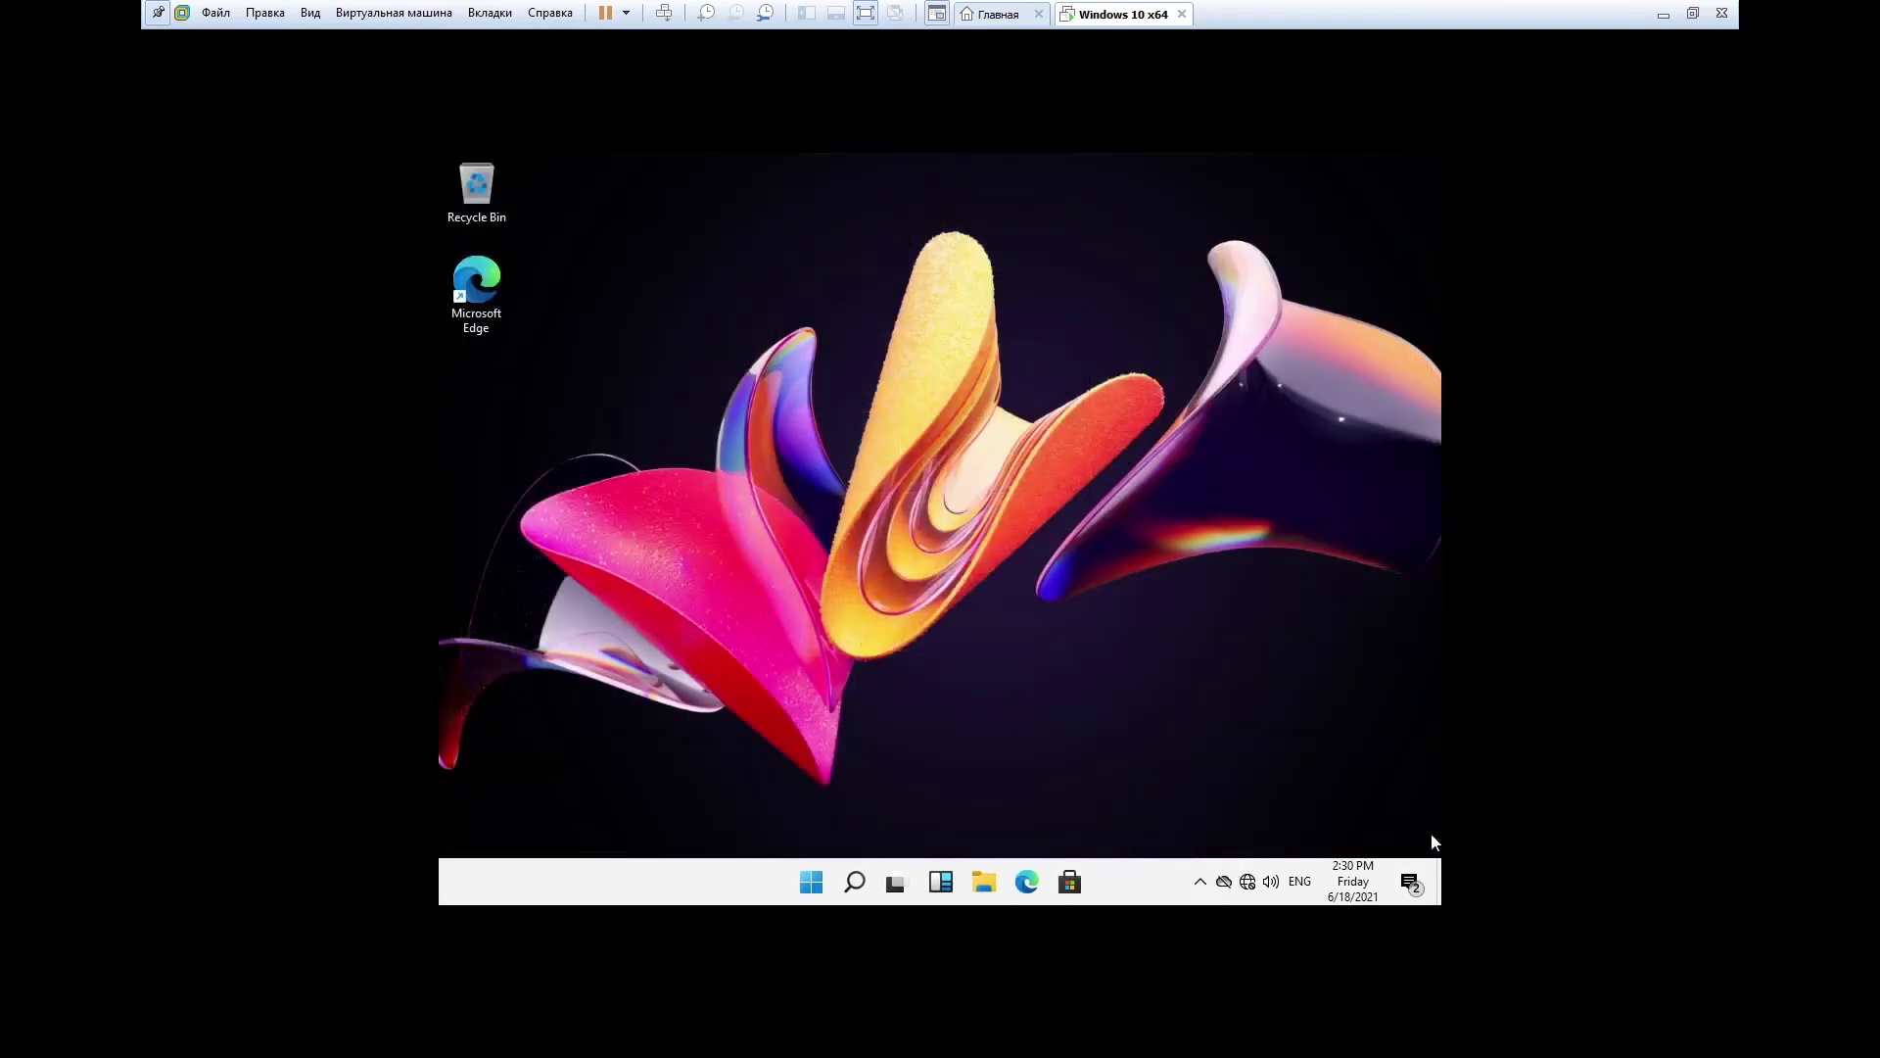
Look at the notifications and quick action tiles in the notification center
left_click(1413, 890)
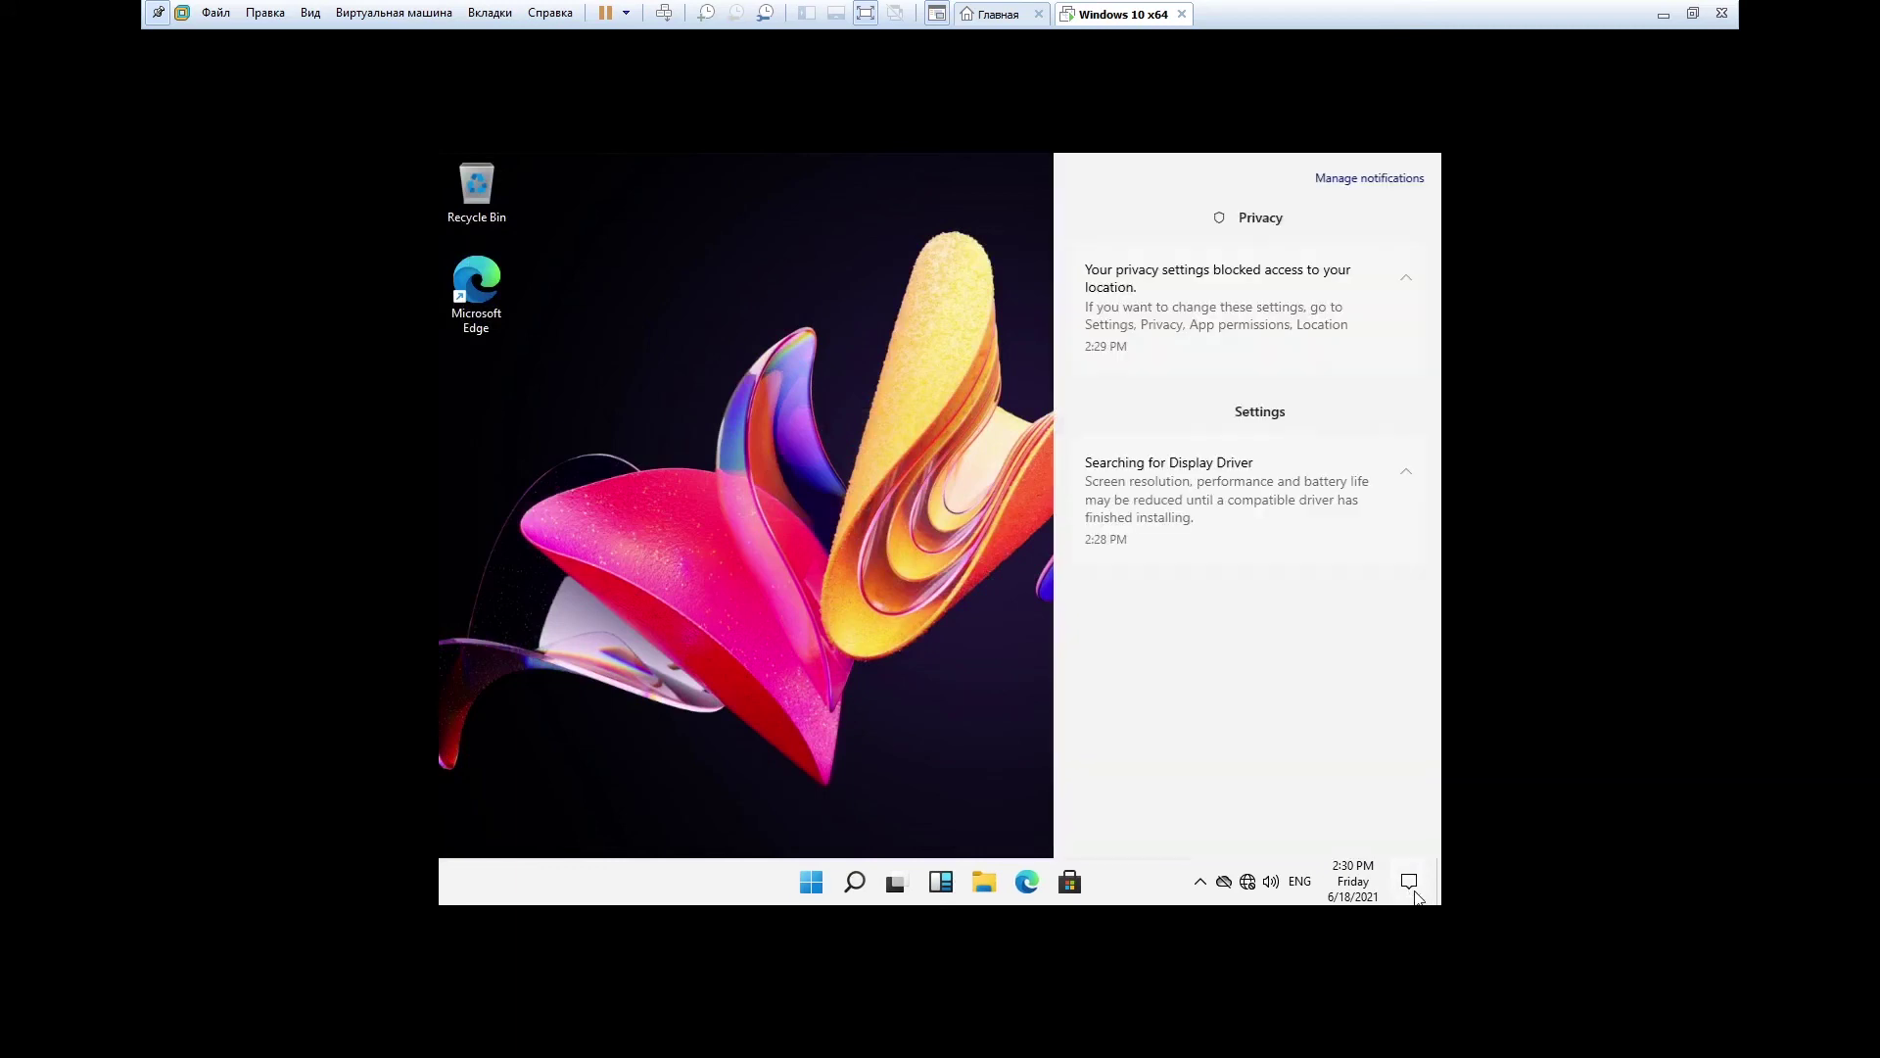
left_click(822, 432)
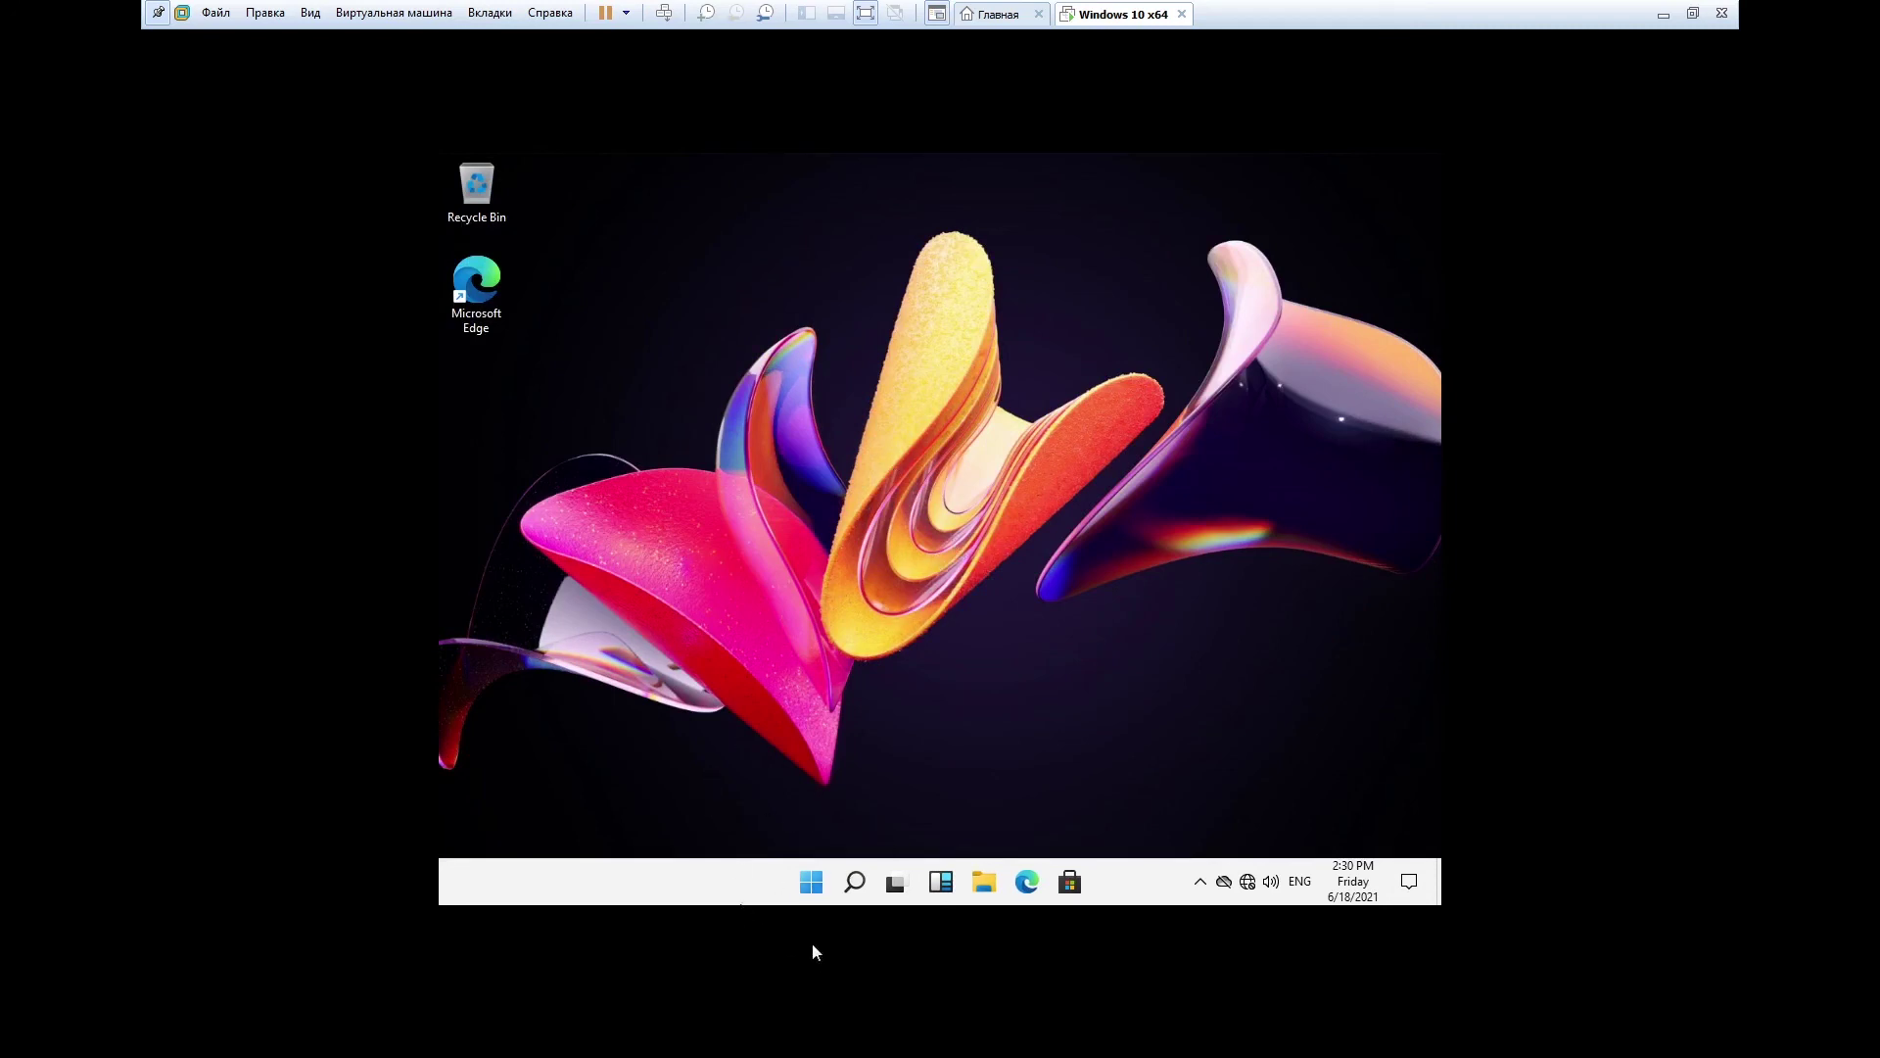
left_click(770, 837)
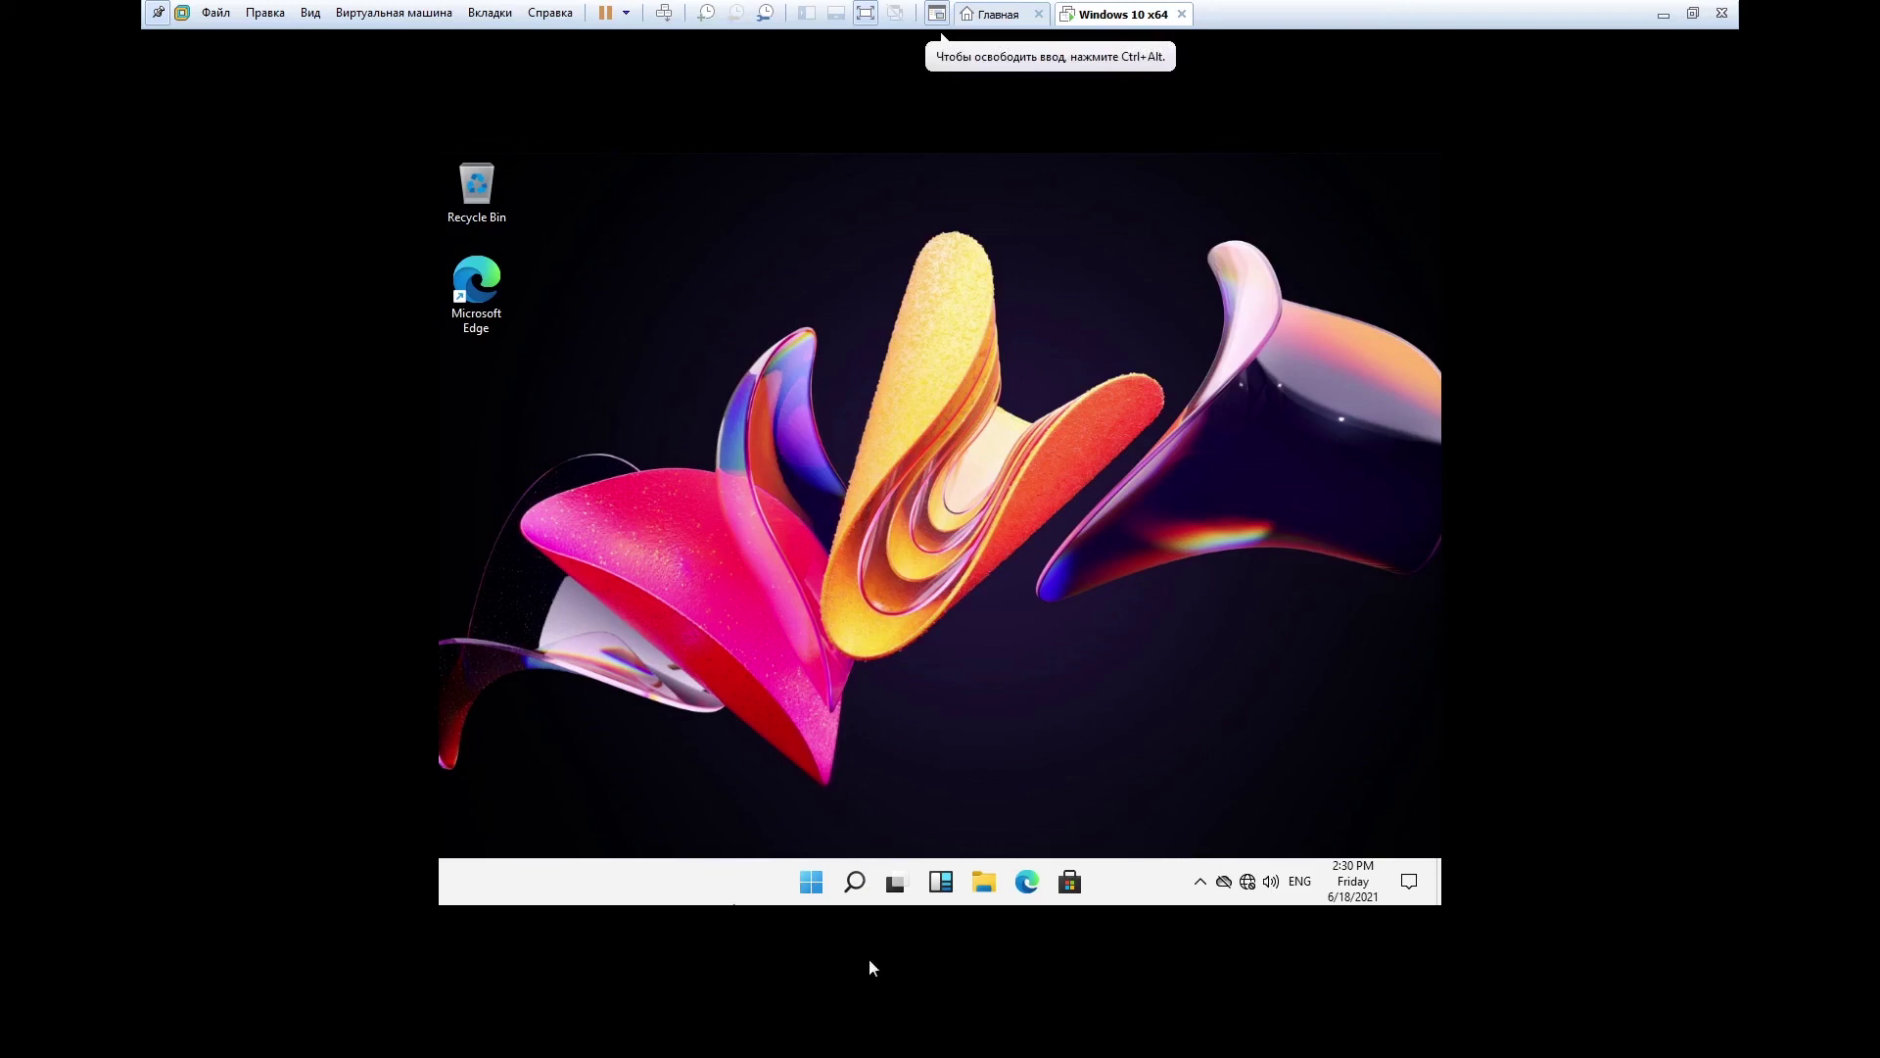
left_click(1409, 881)
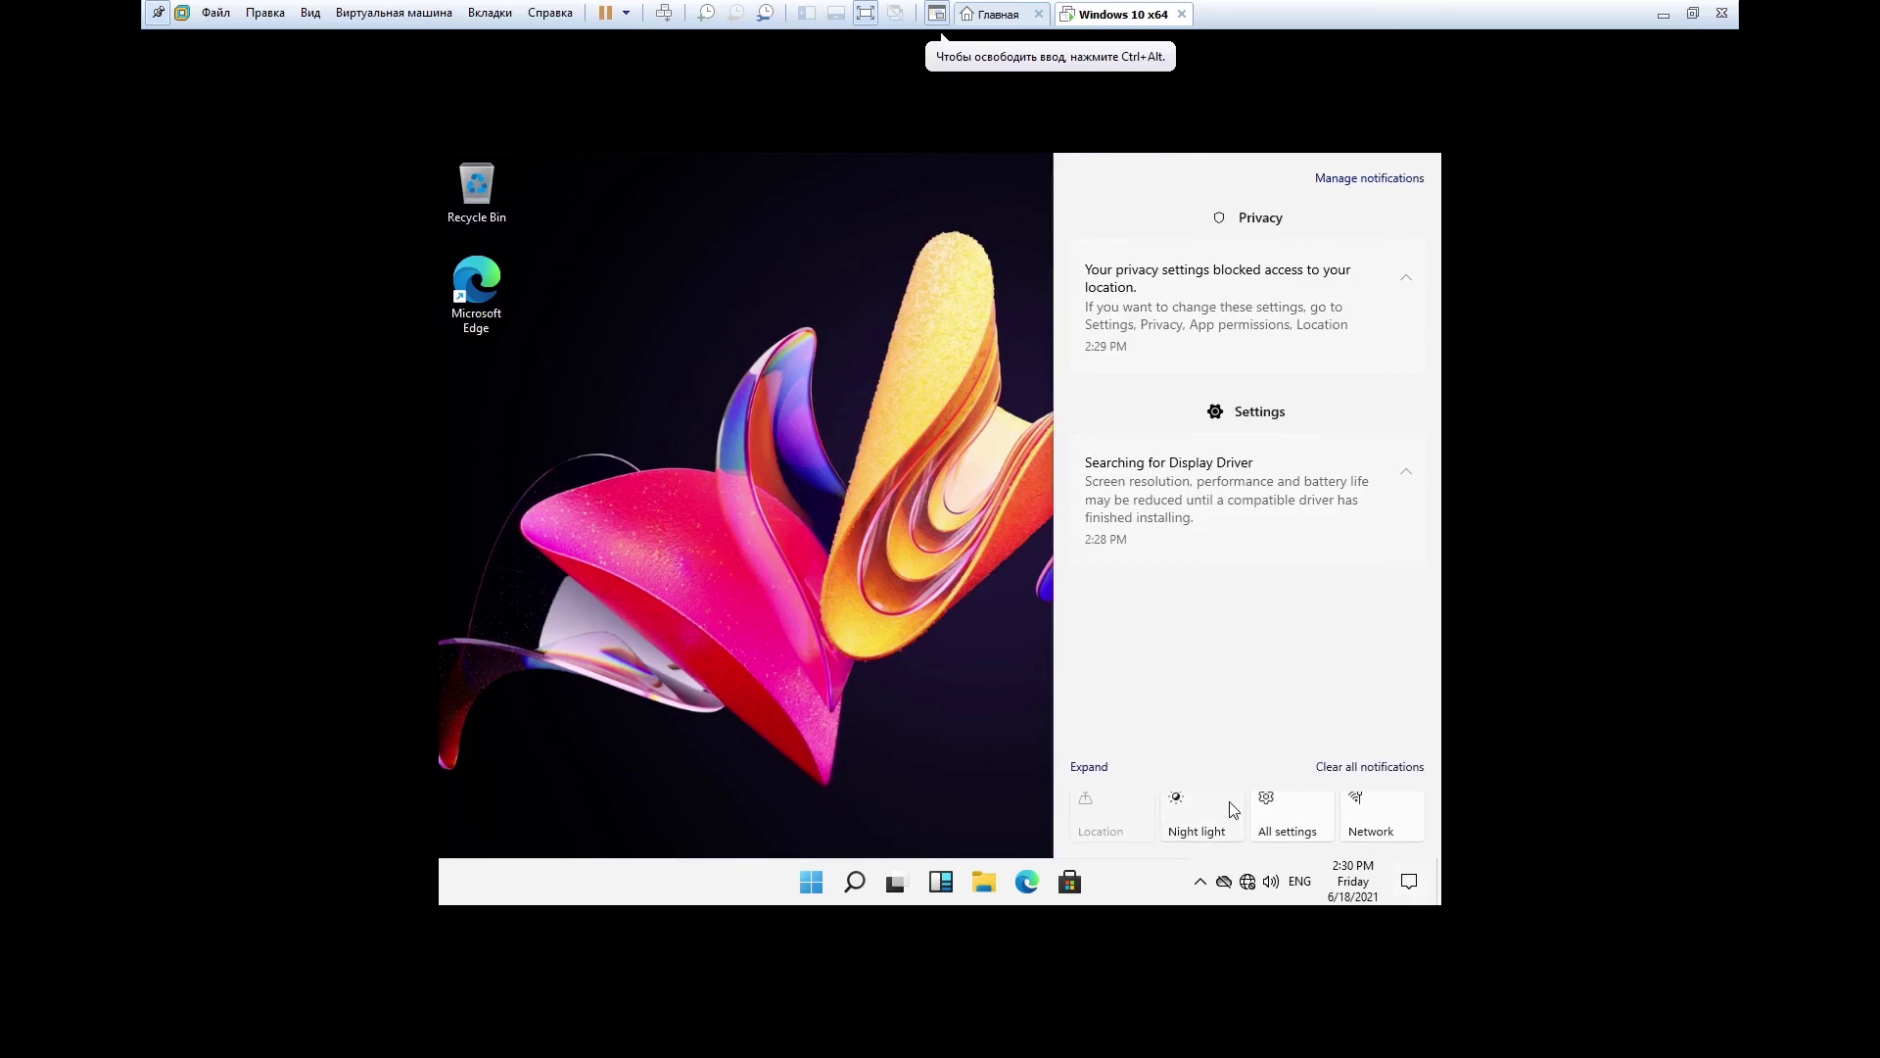
left_click(1410, 881)
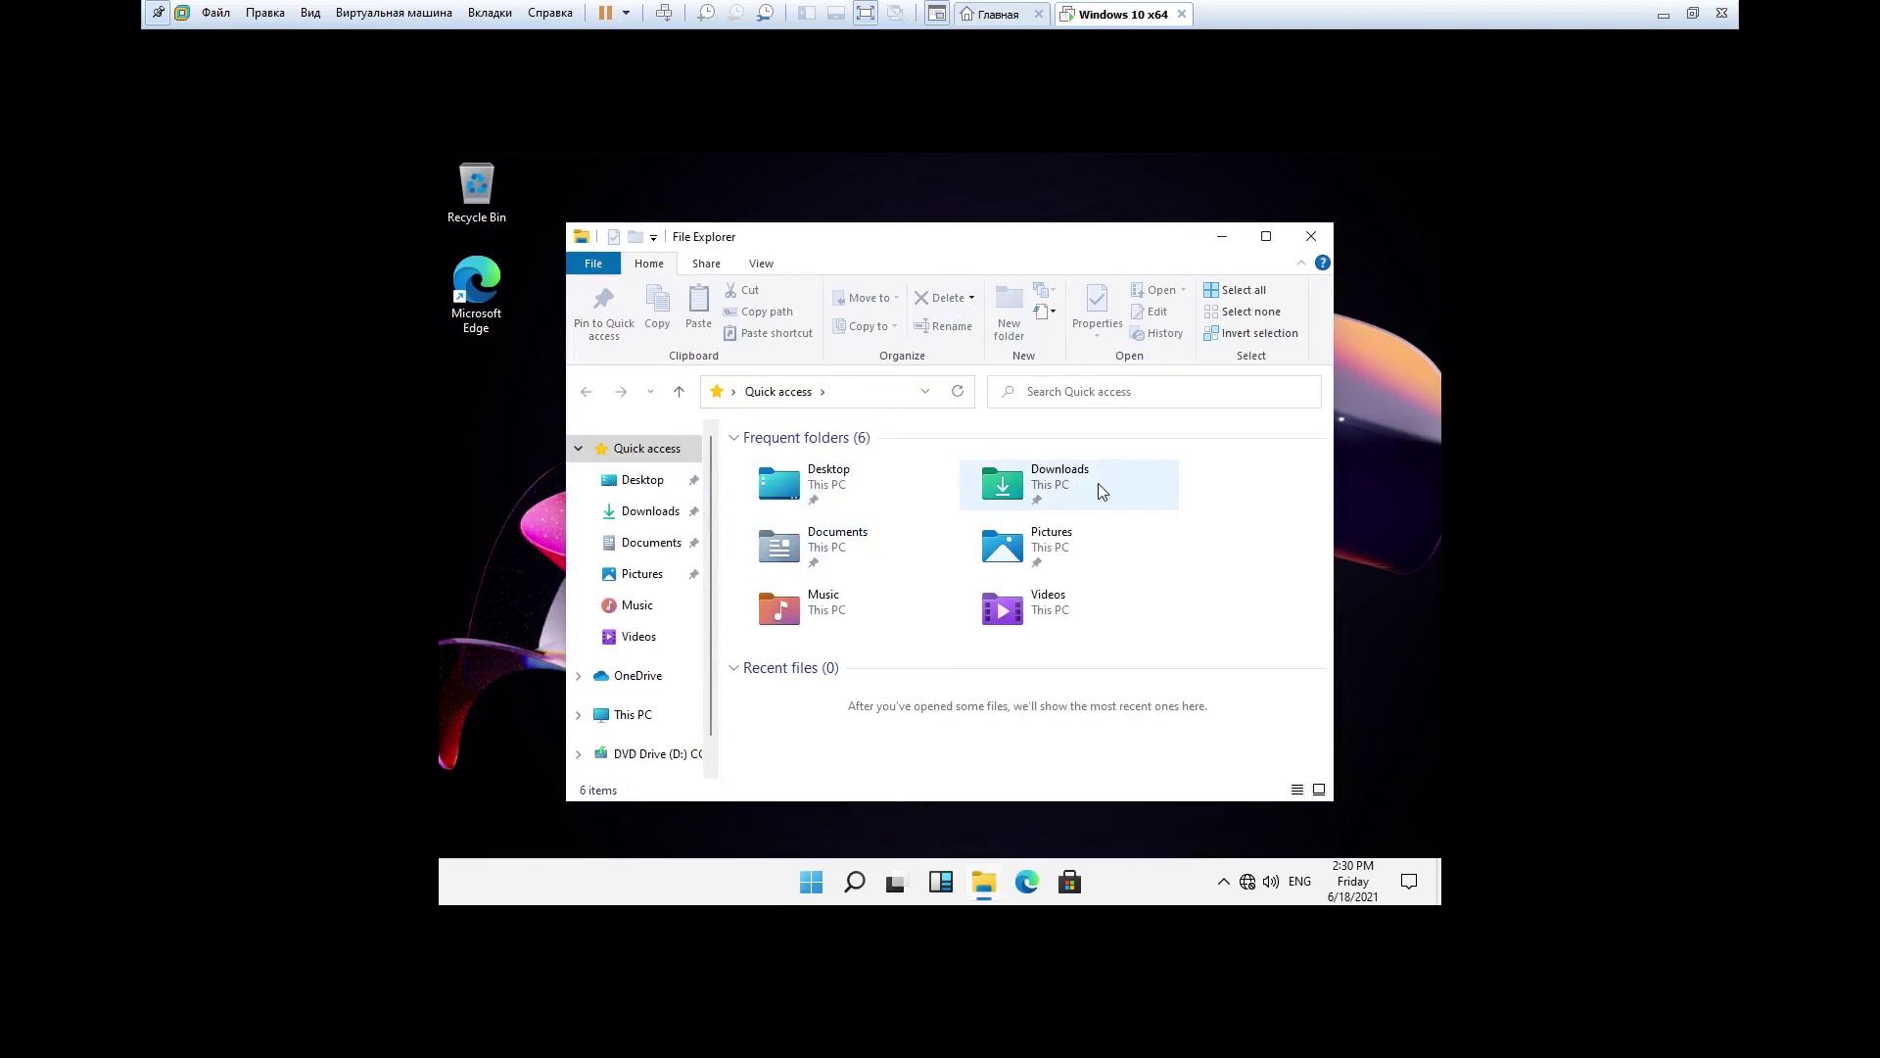
Maximize File Explorer, view This PC and close the window
left_click(1266, 236)
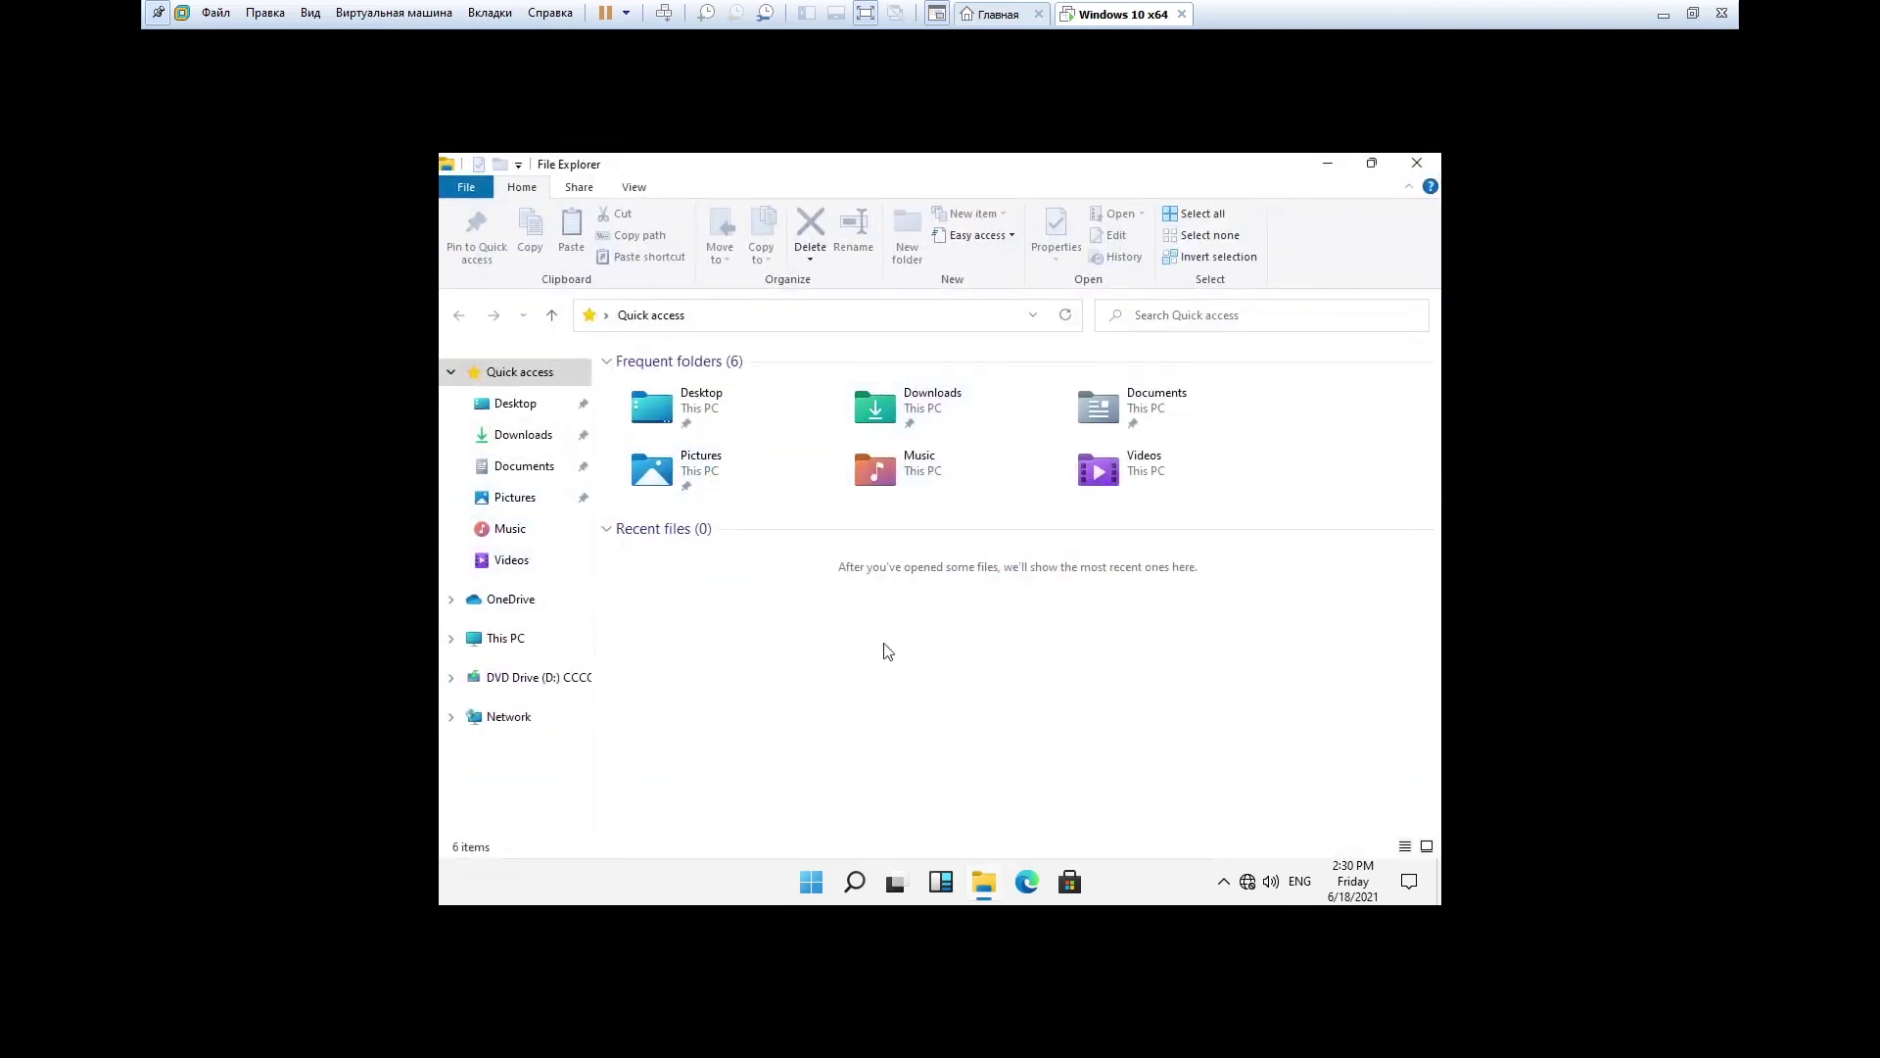
left_click(508, 641)
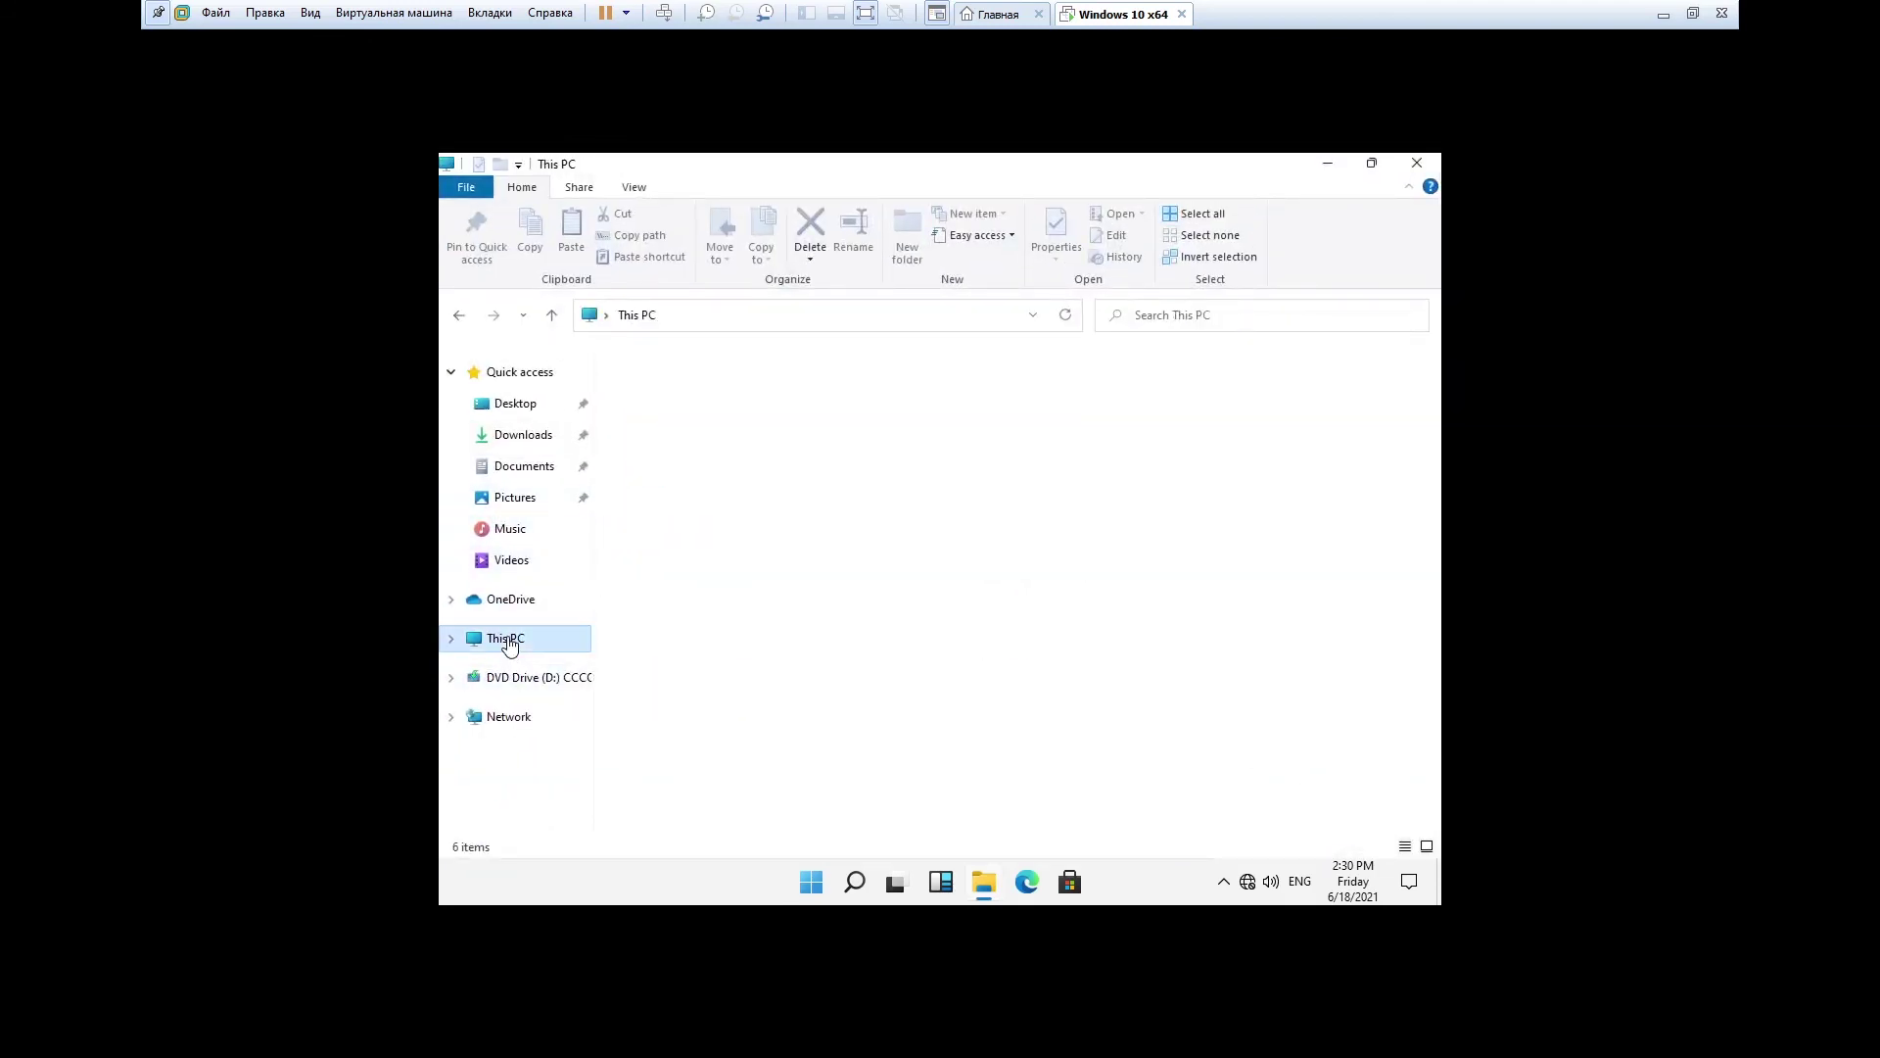
left_click(1417, 162)
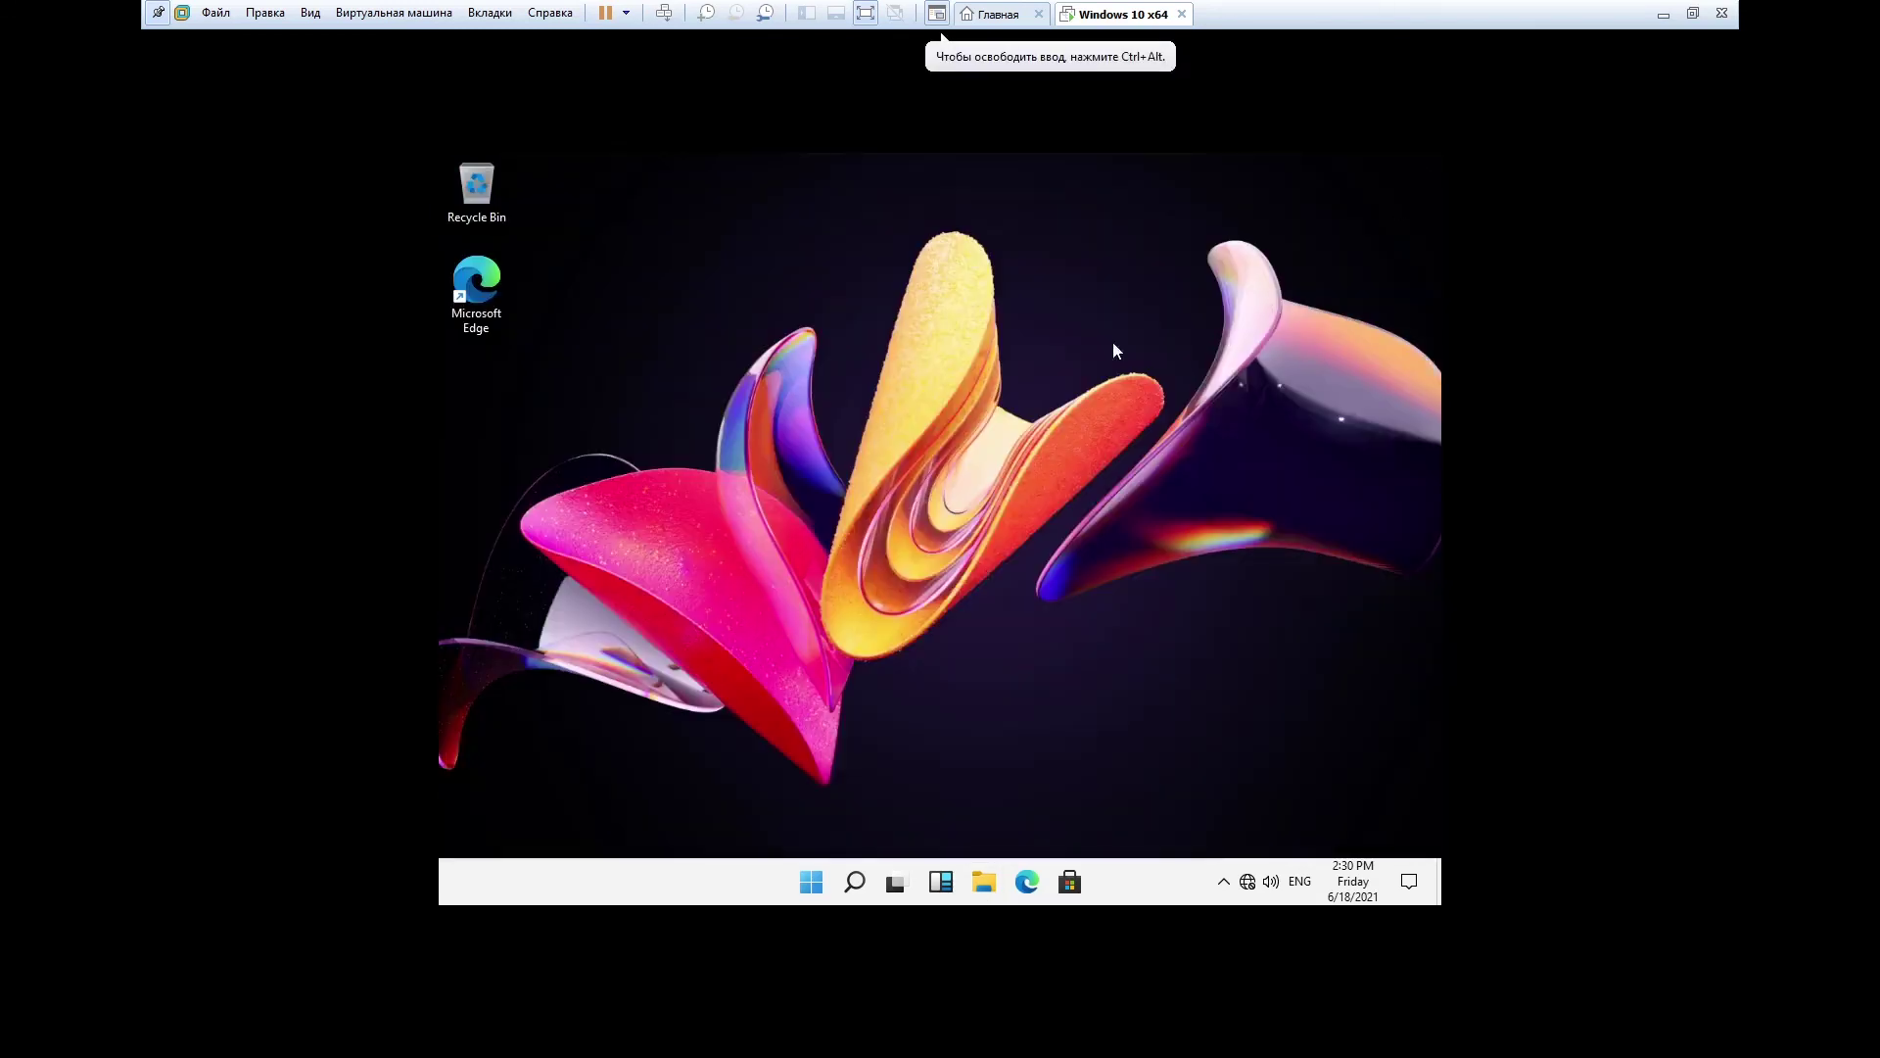
Look through the available themes in the personalization settings and open the desktop icon settings
right_click(997, 296)
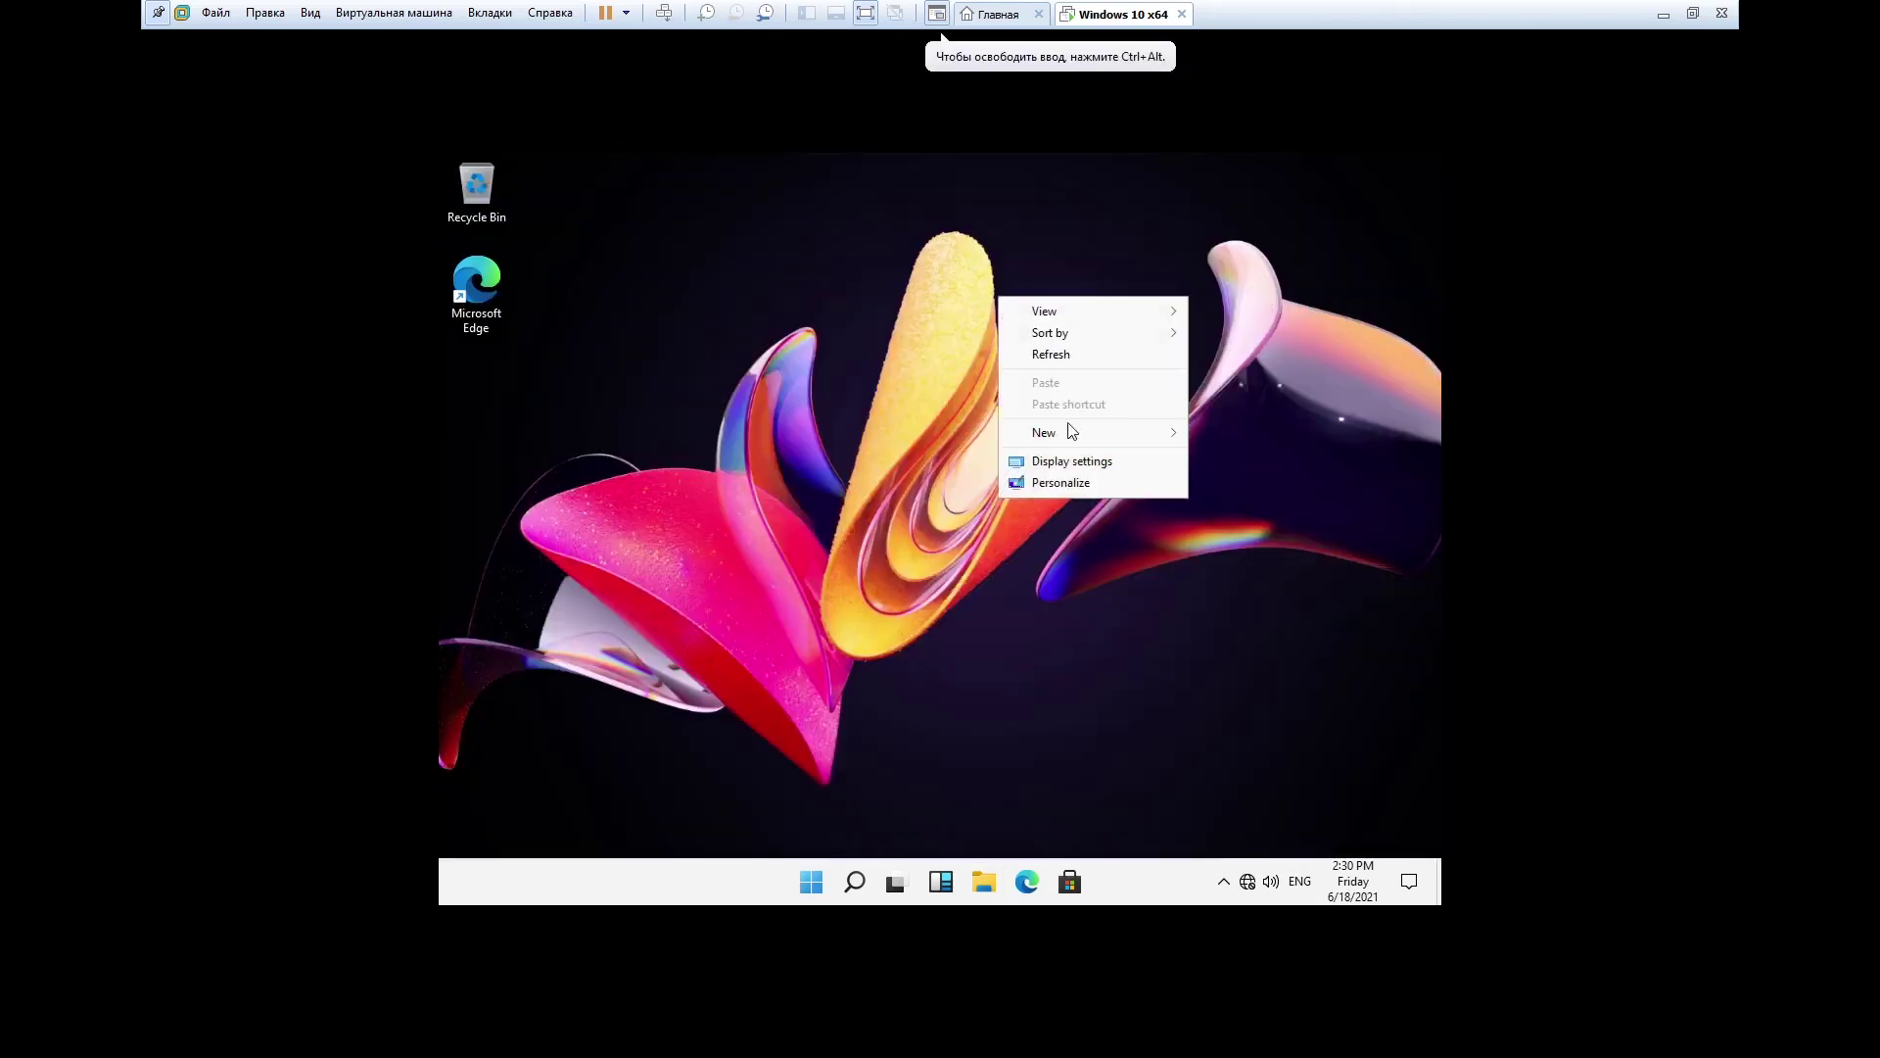
left_click(1066, 482)
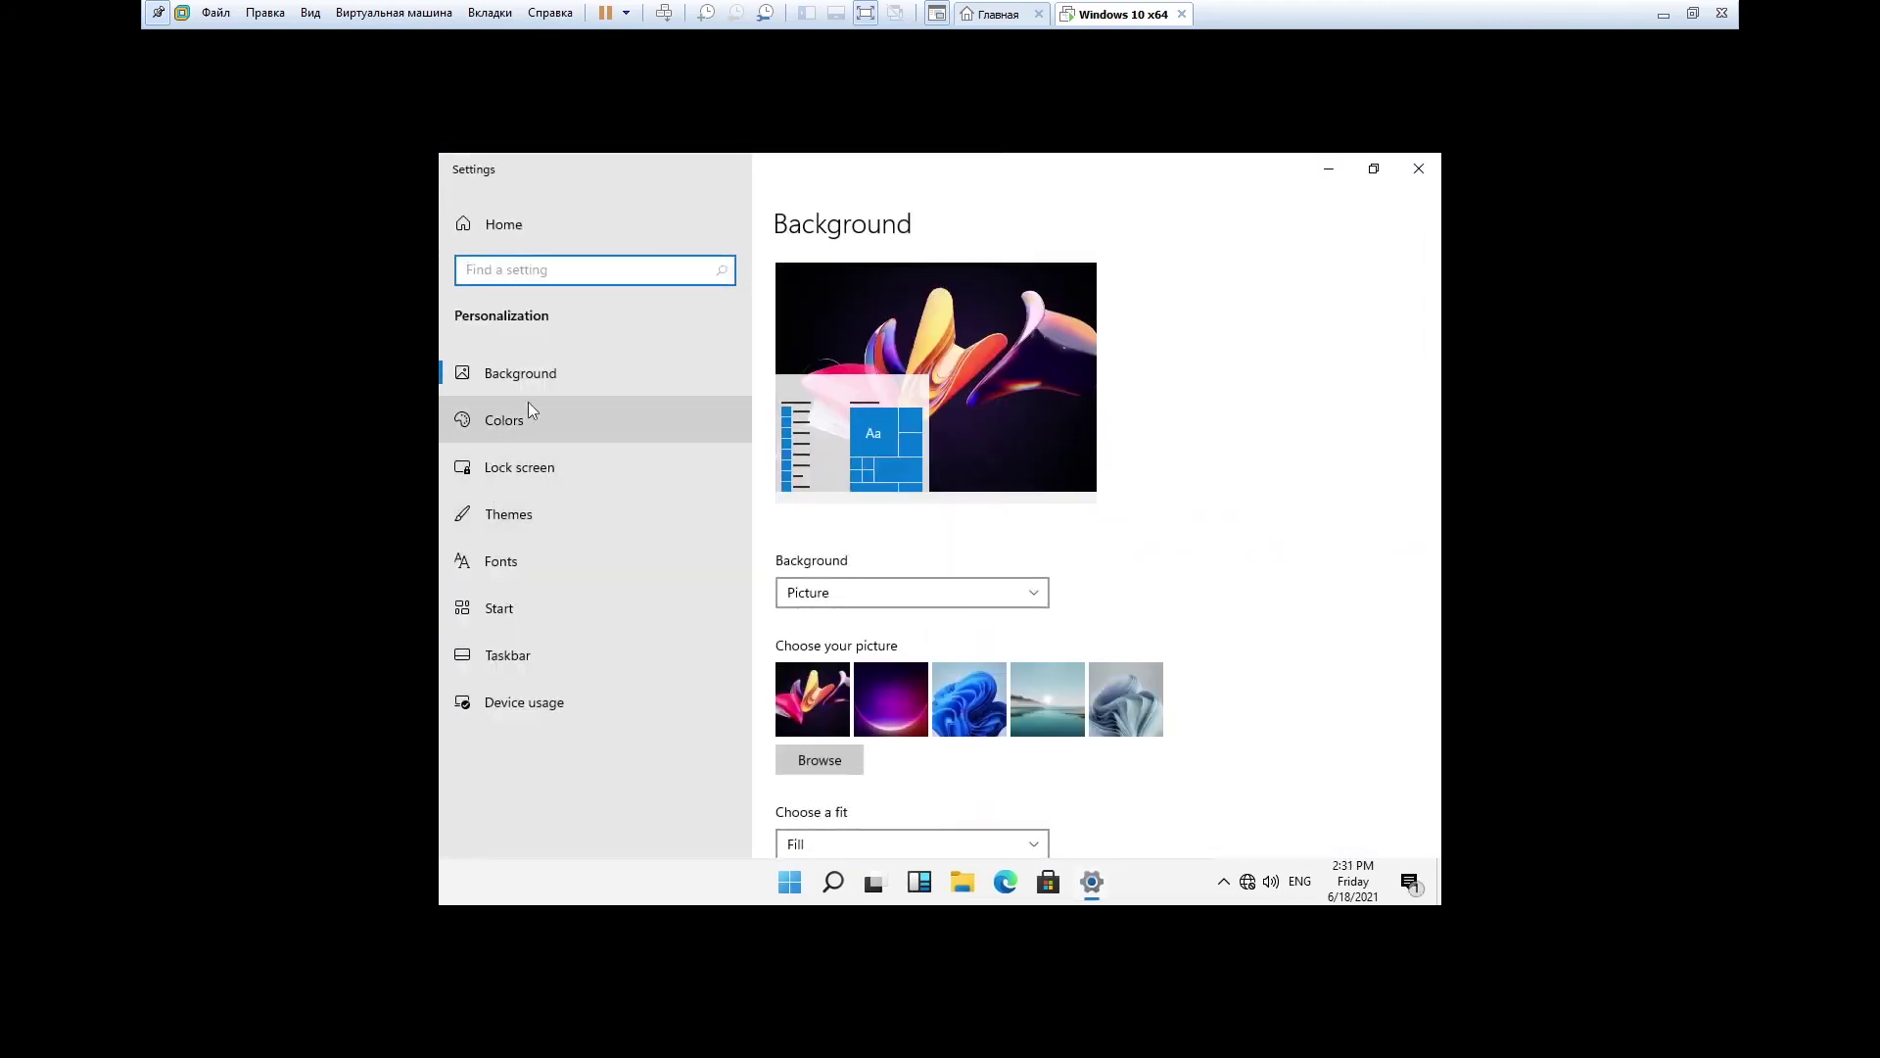
left_click(521, 515)
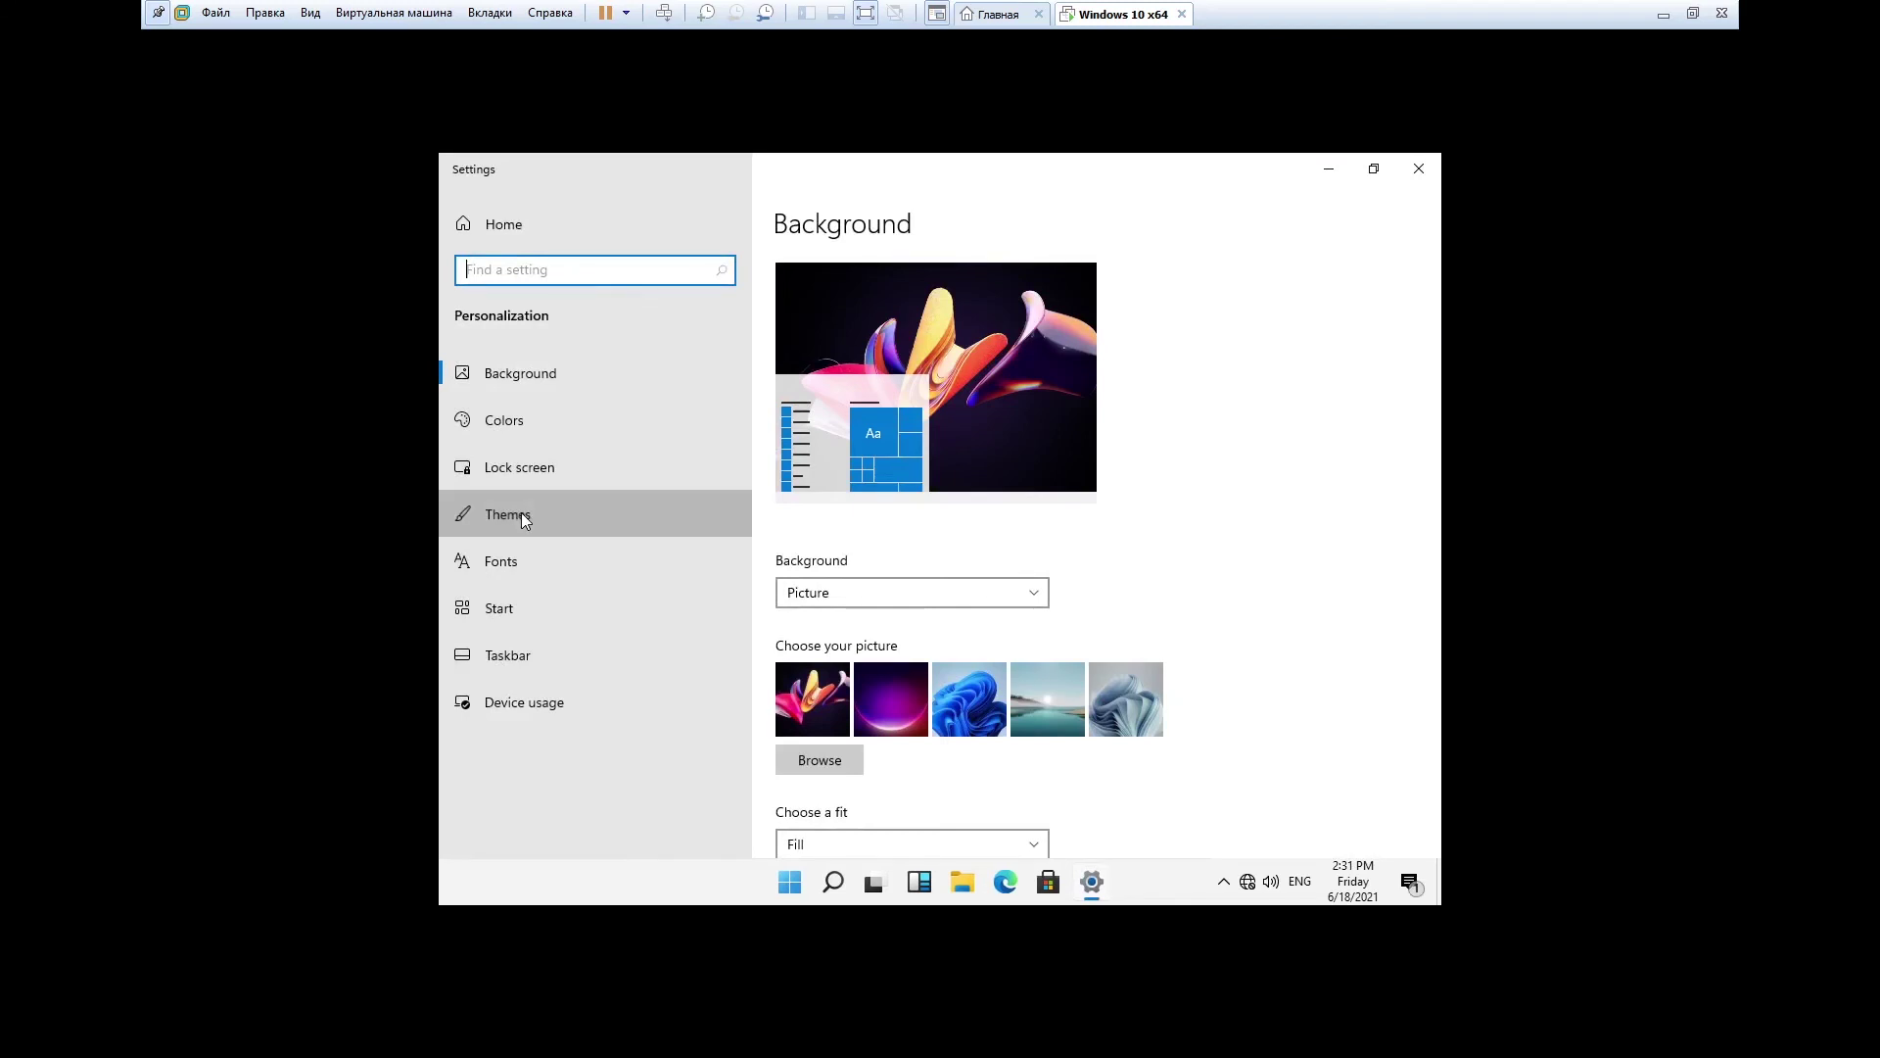
scroll(1010, 637, "down", 1)
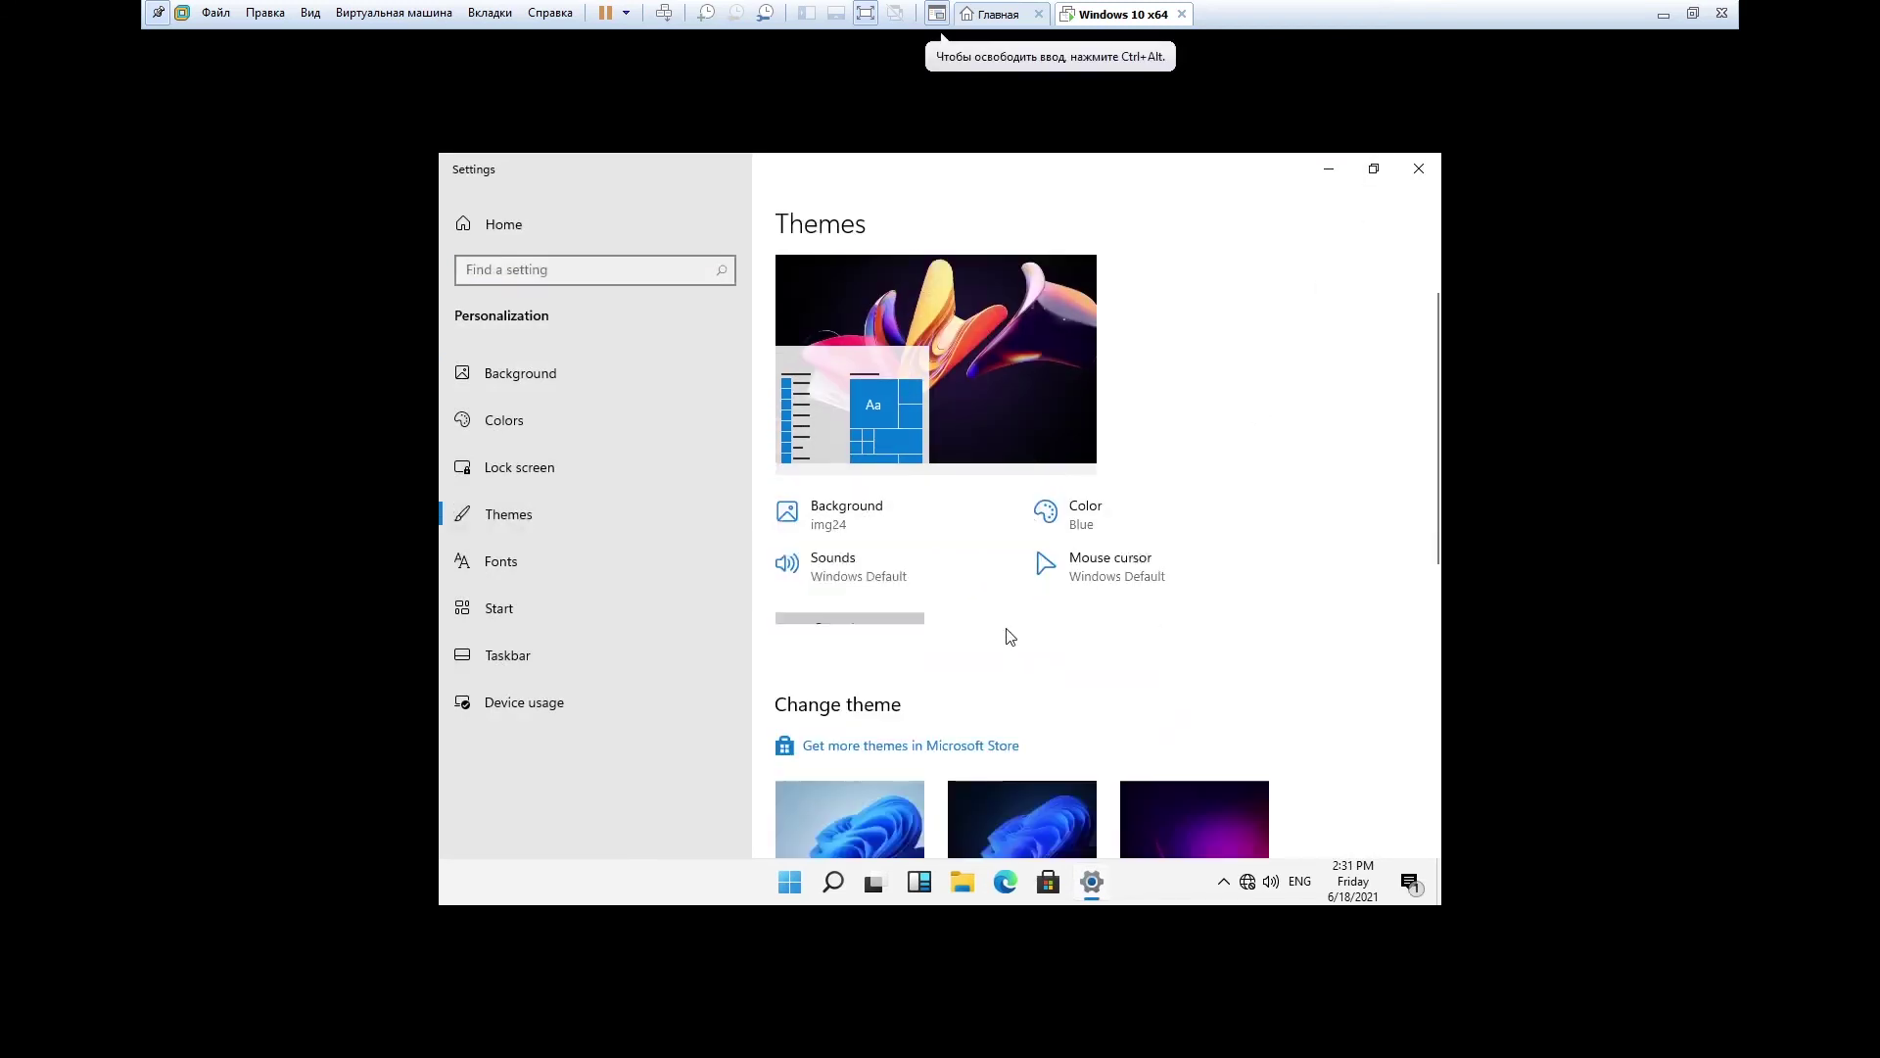
scroll(1159, 513, "down", 4)
scroll(1293, 392, "down", 4)
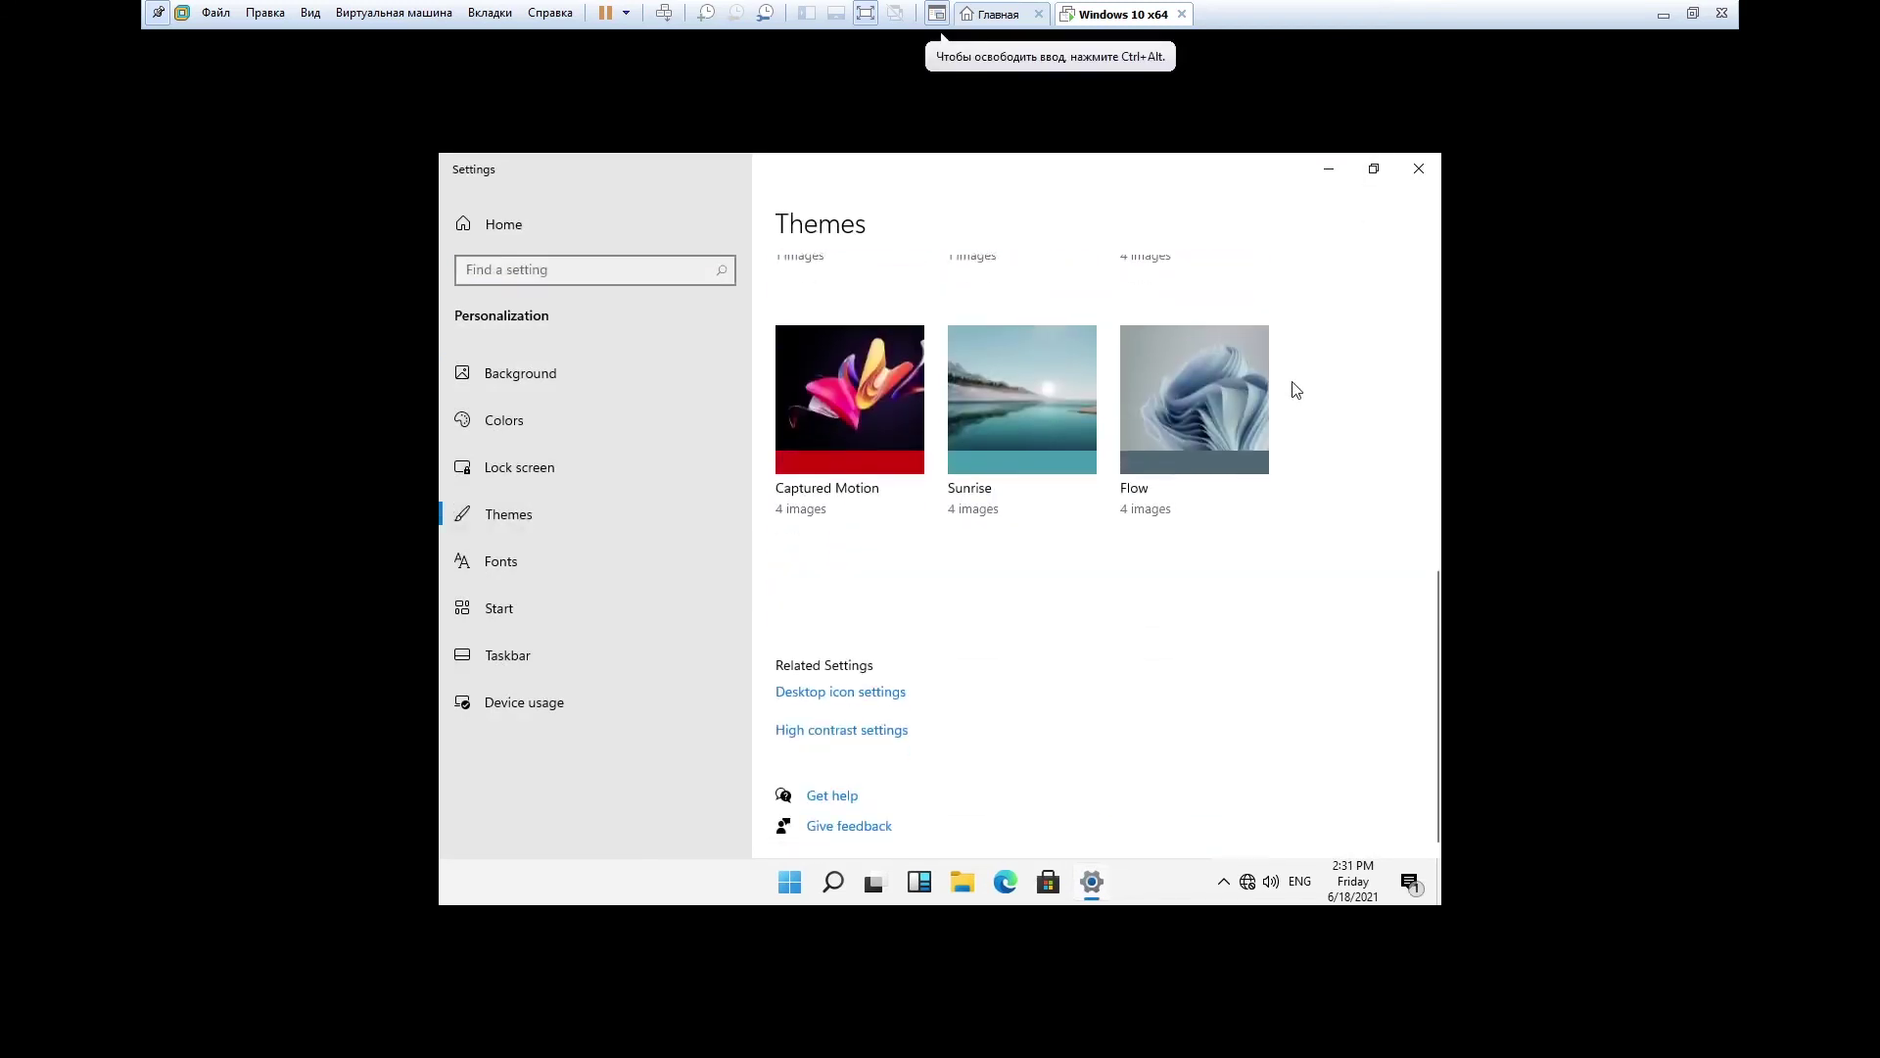
left_click(830, 692)
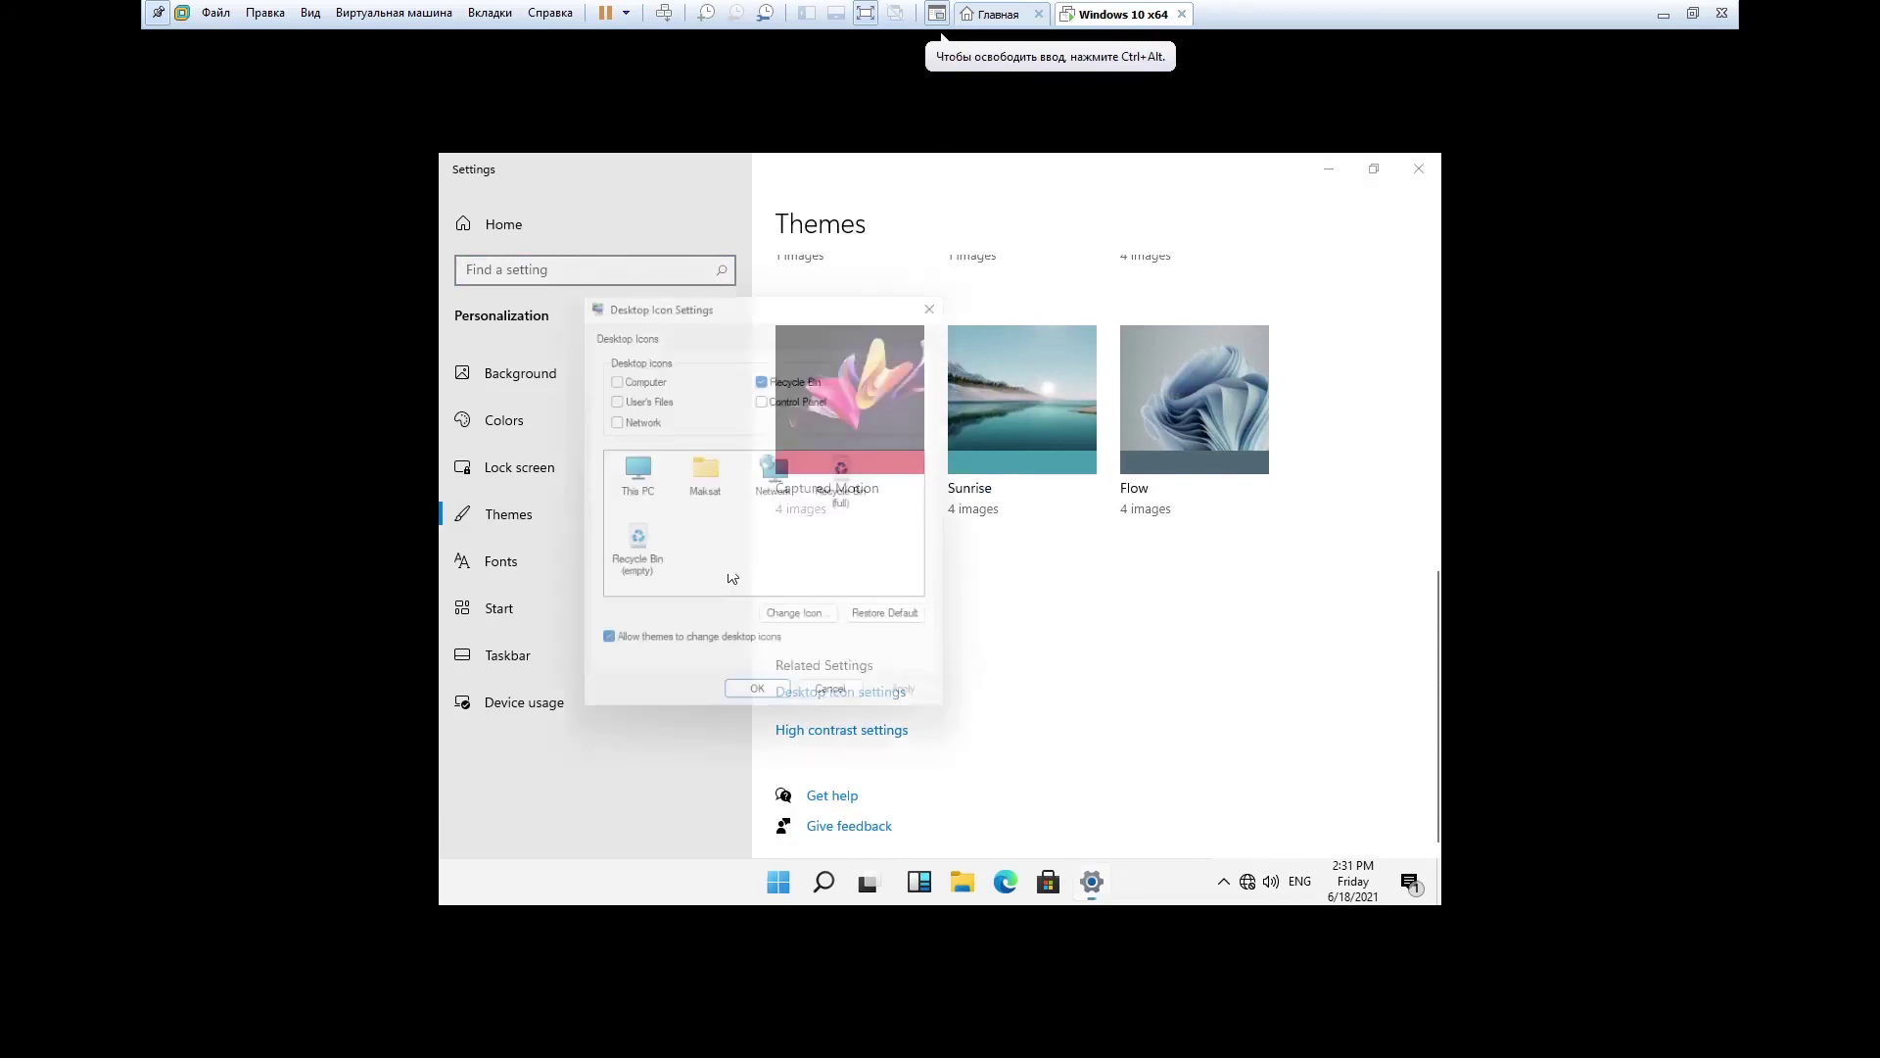
Enable the Computer, User's Files, Network and Control Panel desktop icons, apply the change and close Settings
left_click(640, 374)
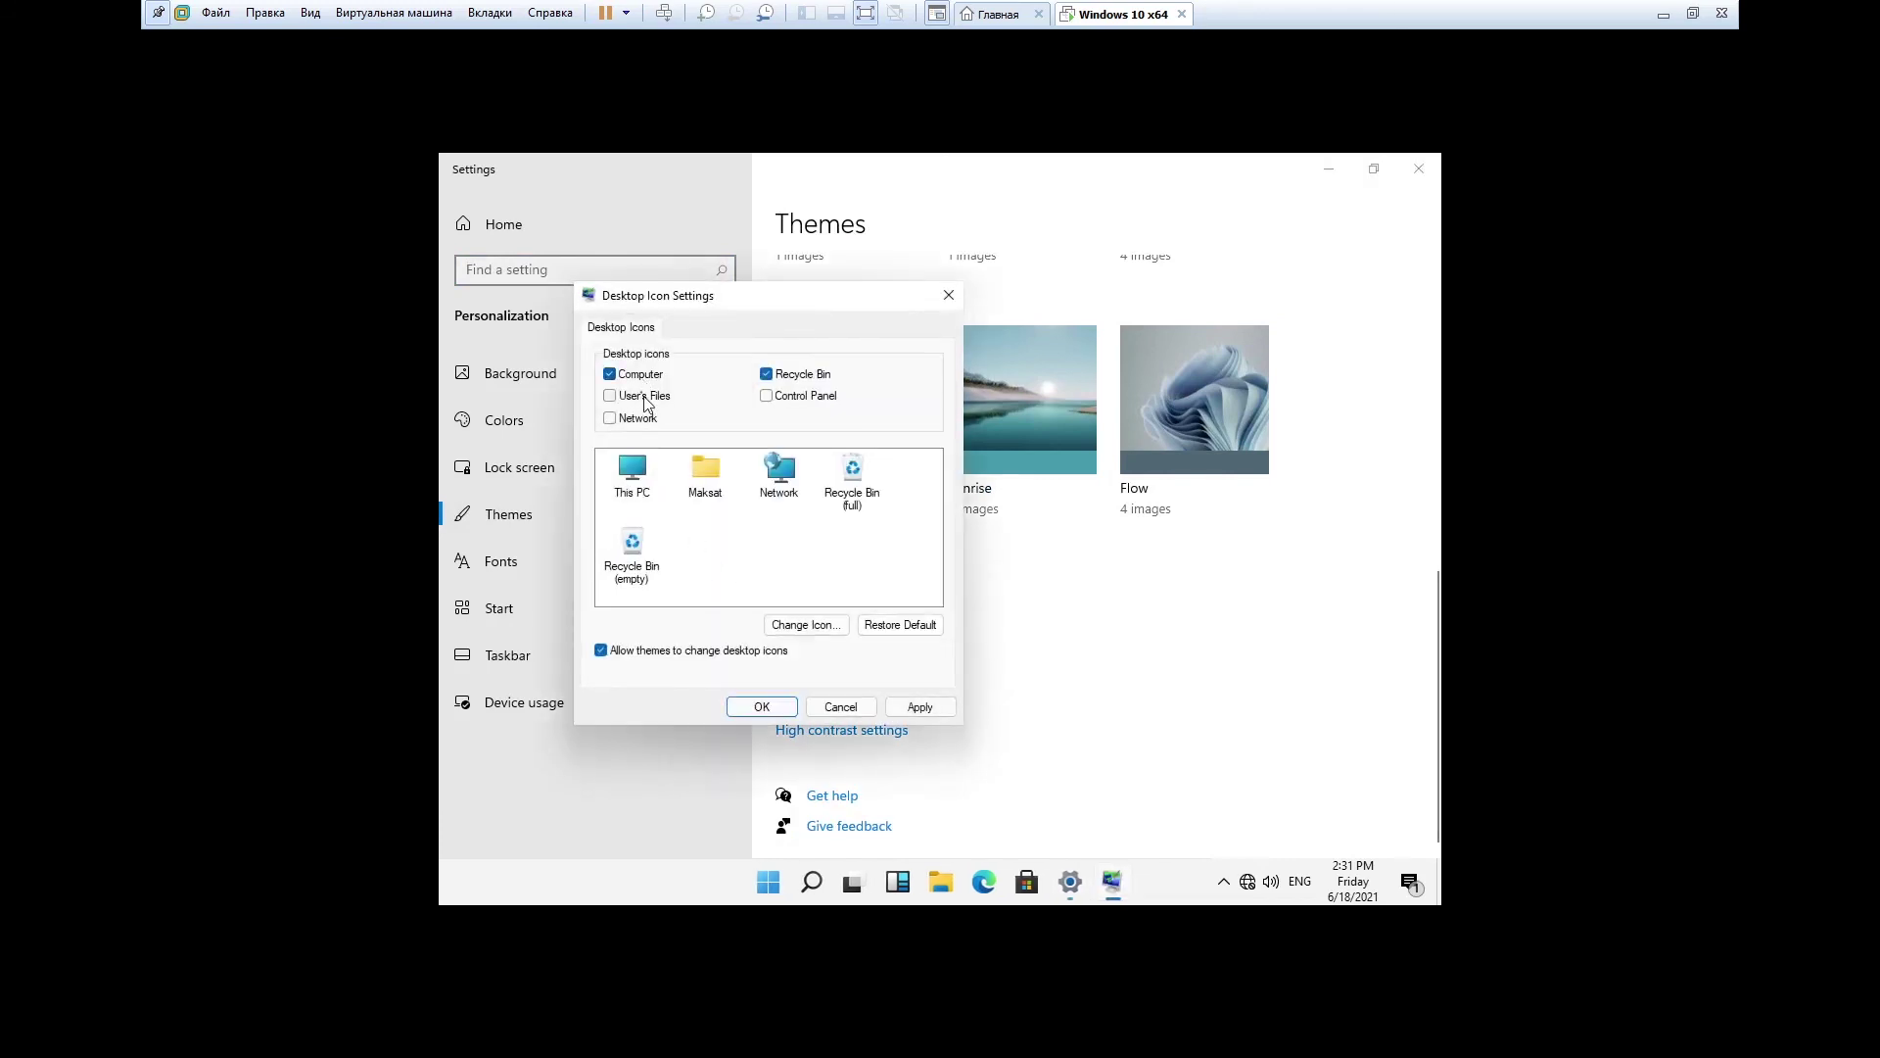
left_click(642, 396)
left_click(627, 420)
left_click(767, 395)
left_click(924, 707)
left_click(762, 706)
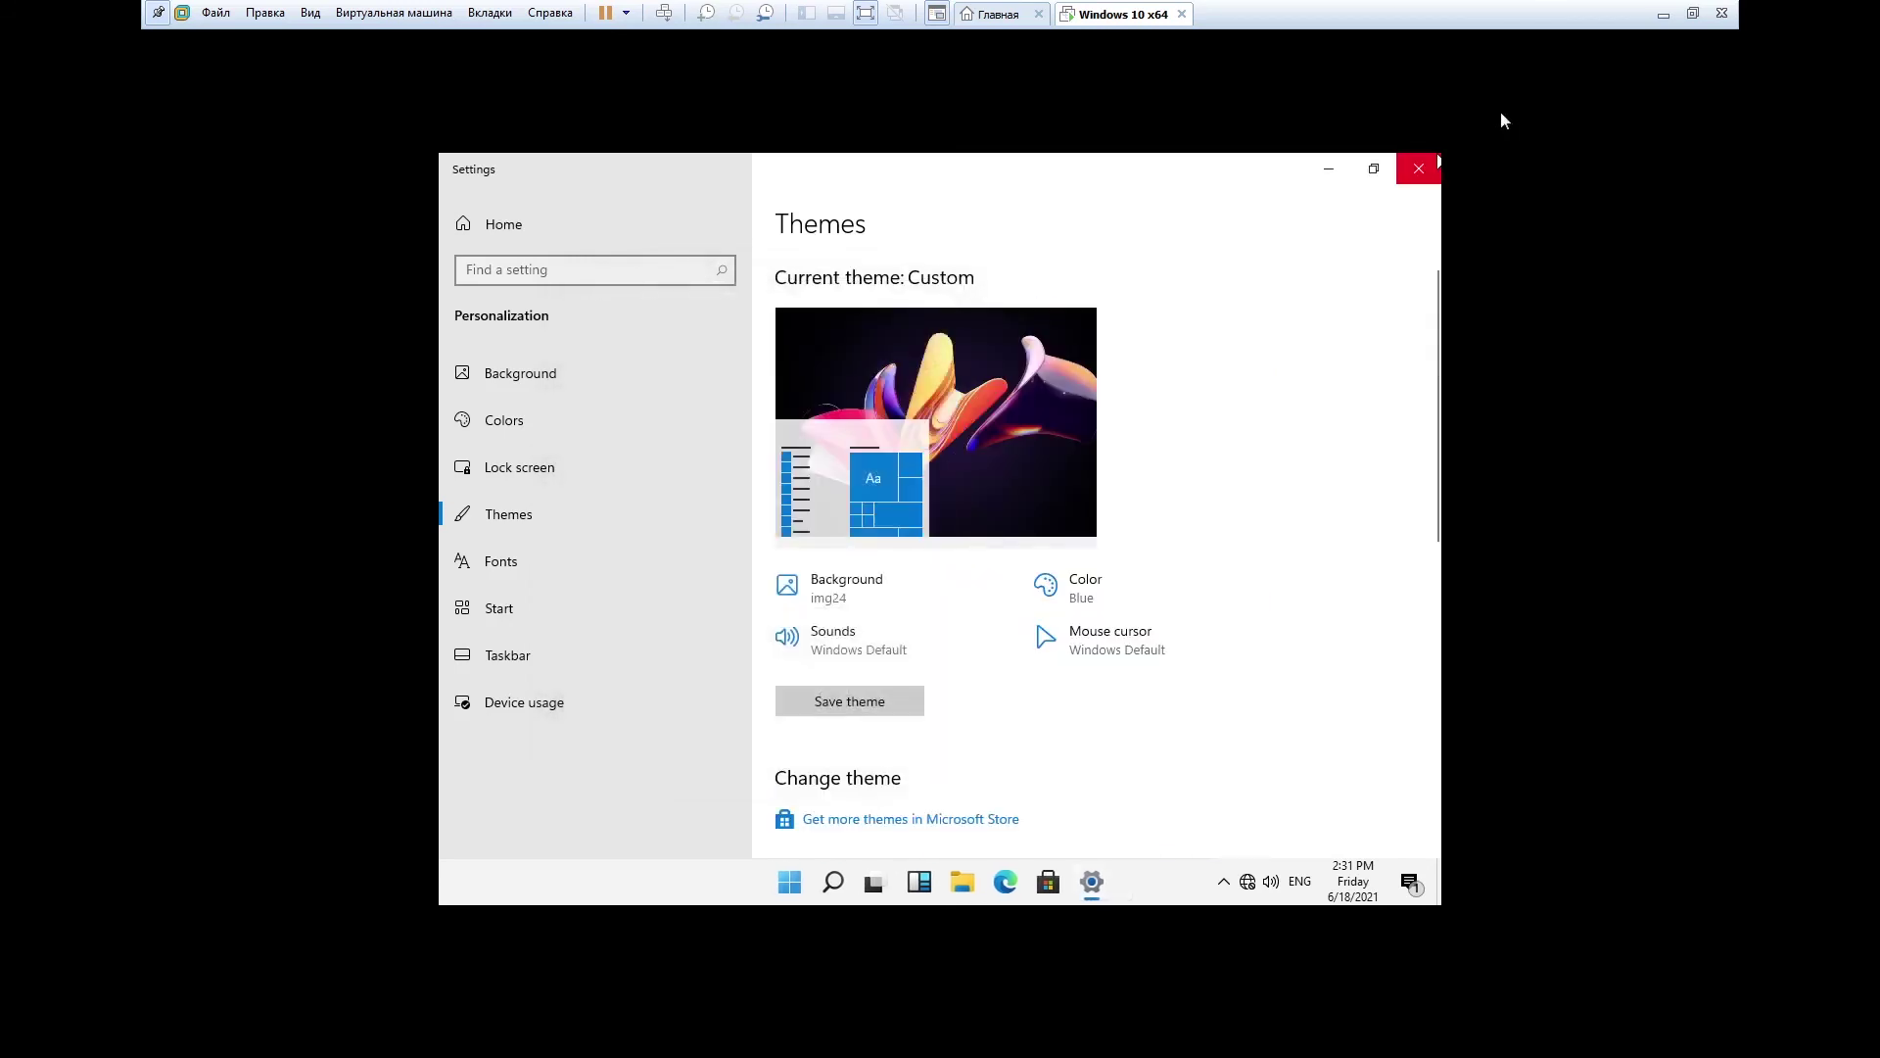
left_click(1419, 168)
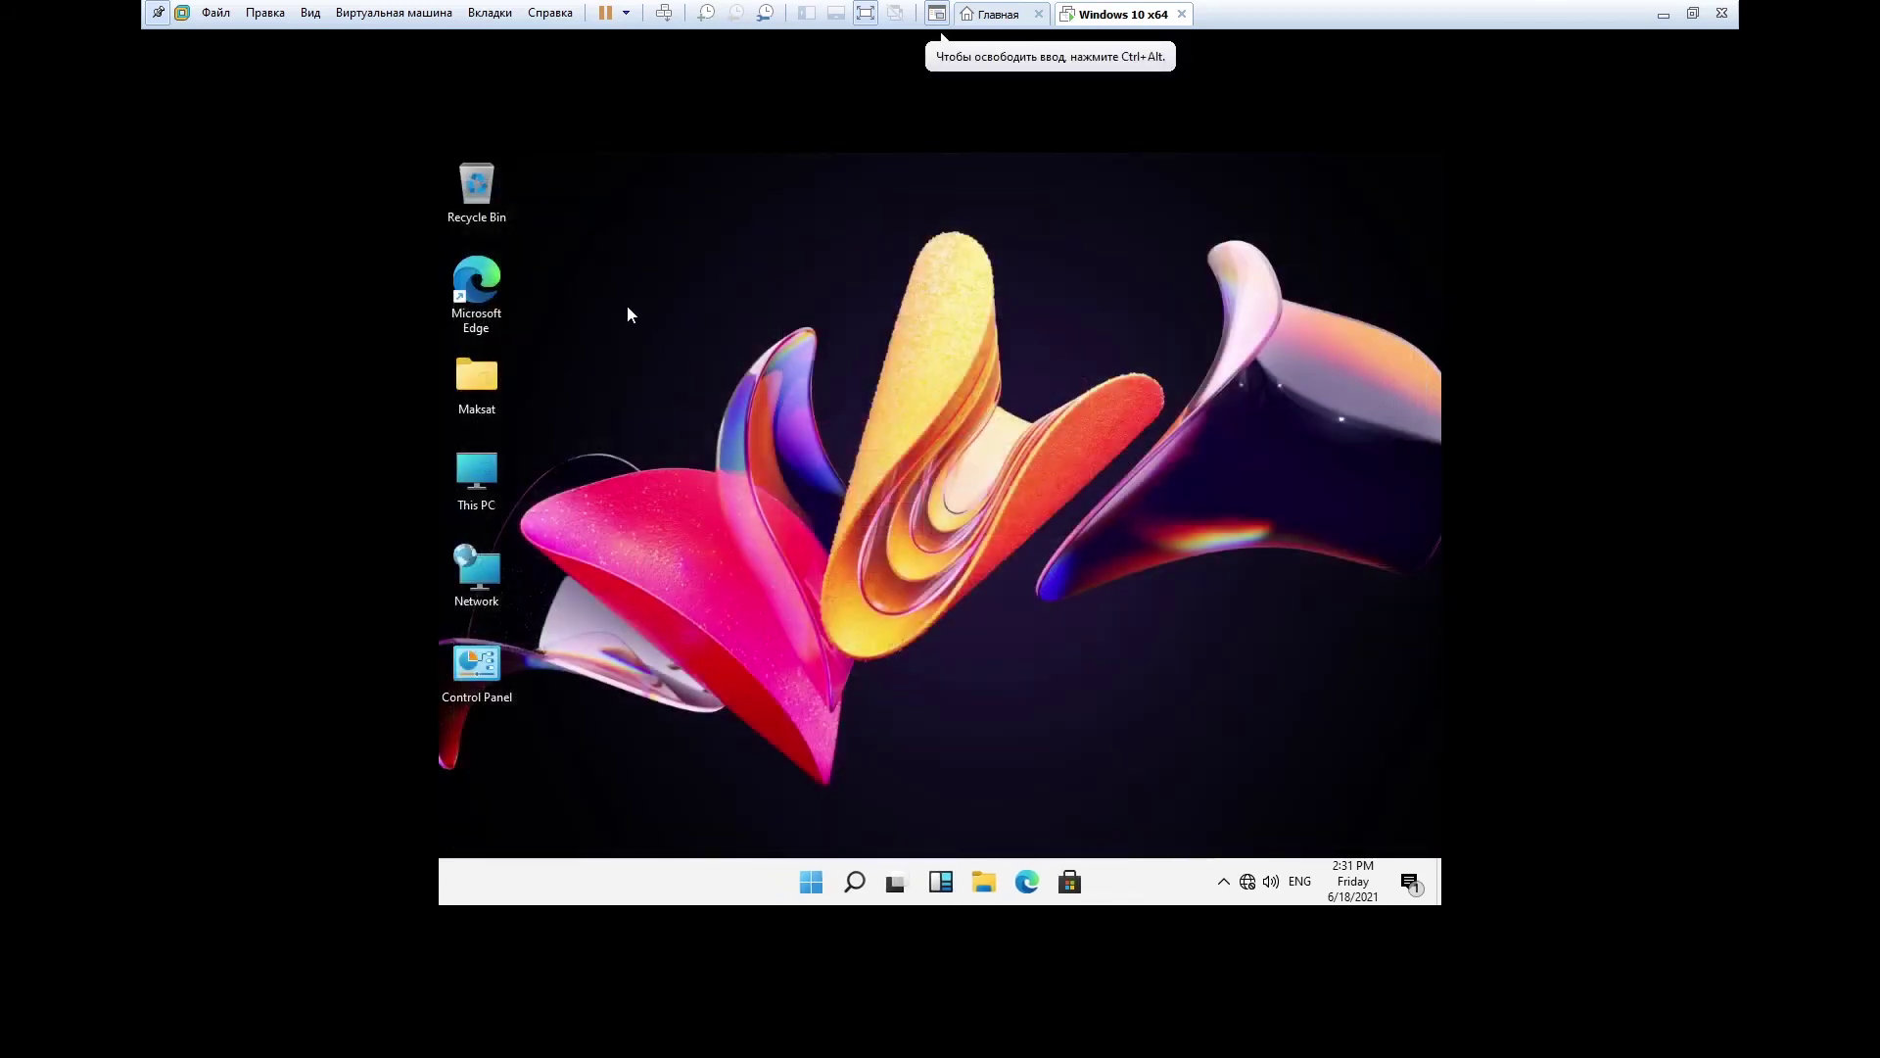
Open This PC from its desktop icon to view the folders and drives, and close it
double_click(477, 495)
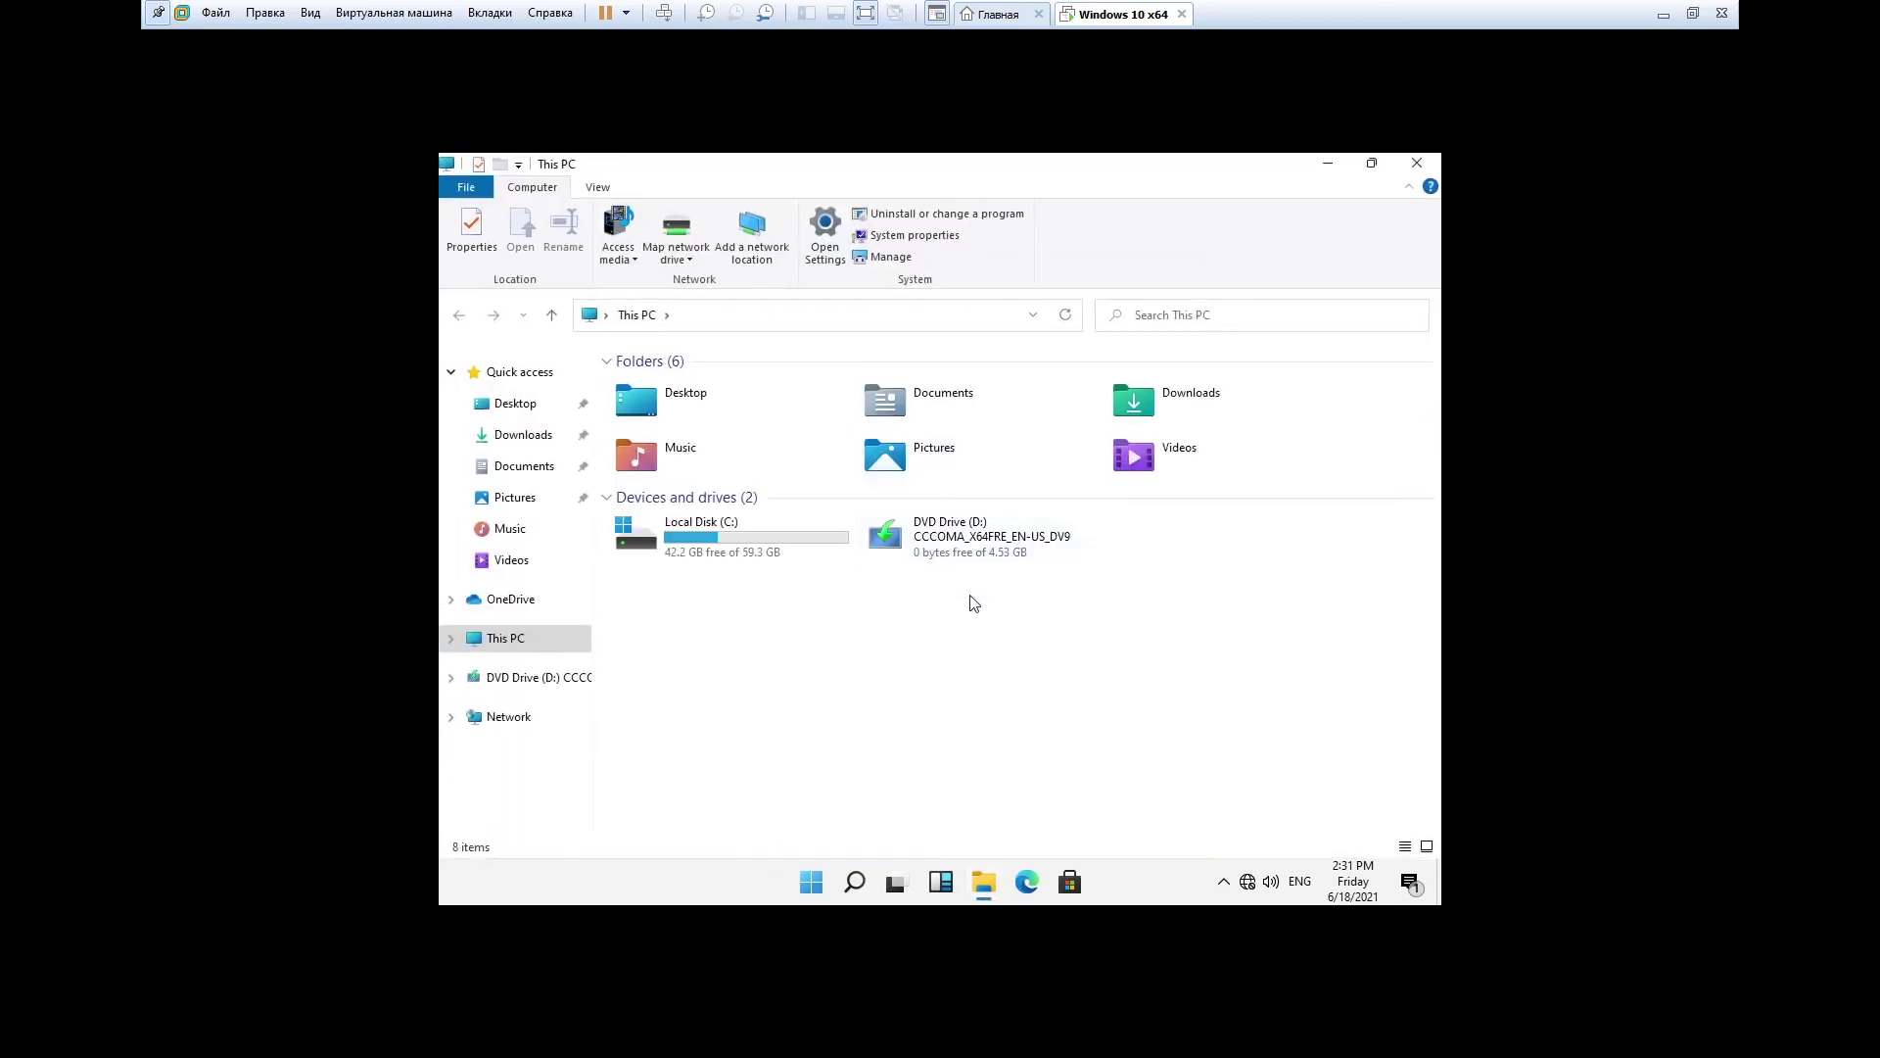
left_click(1423, 168)
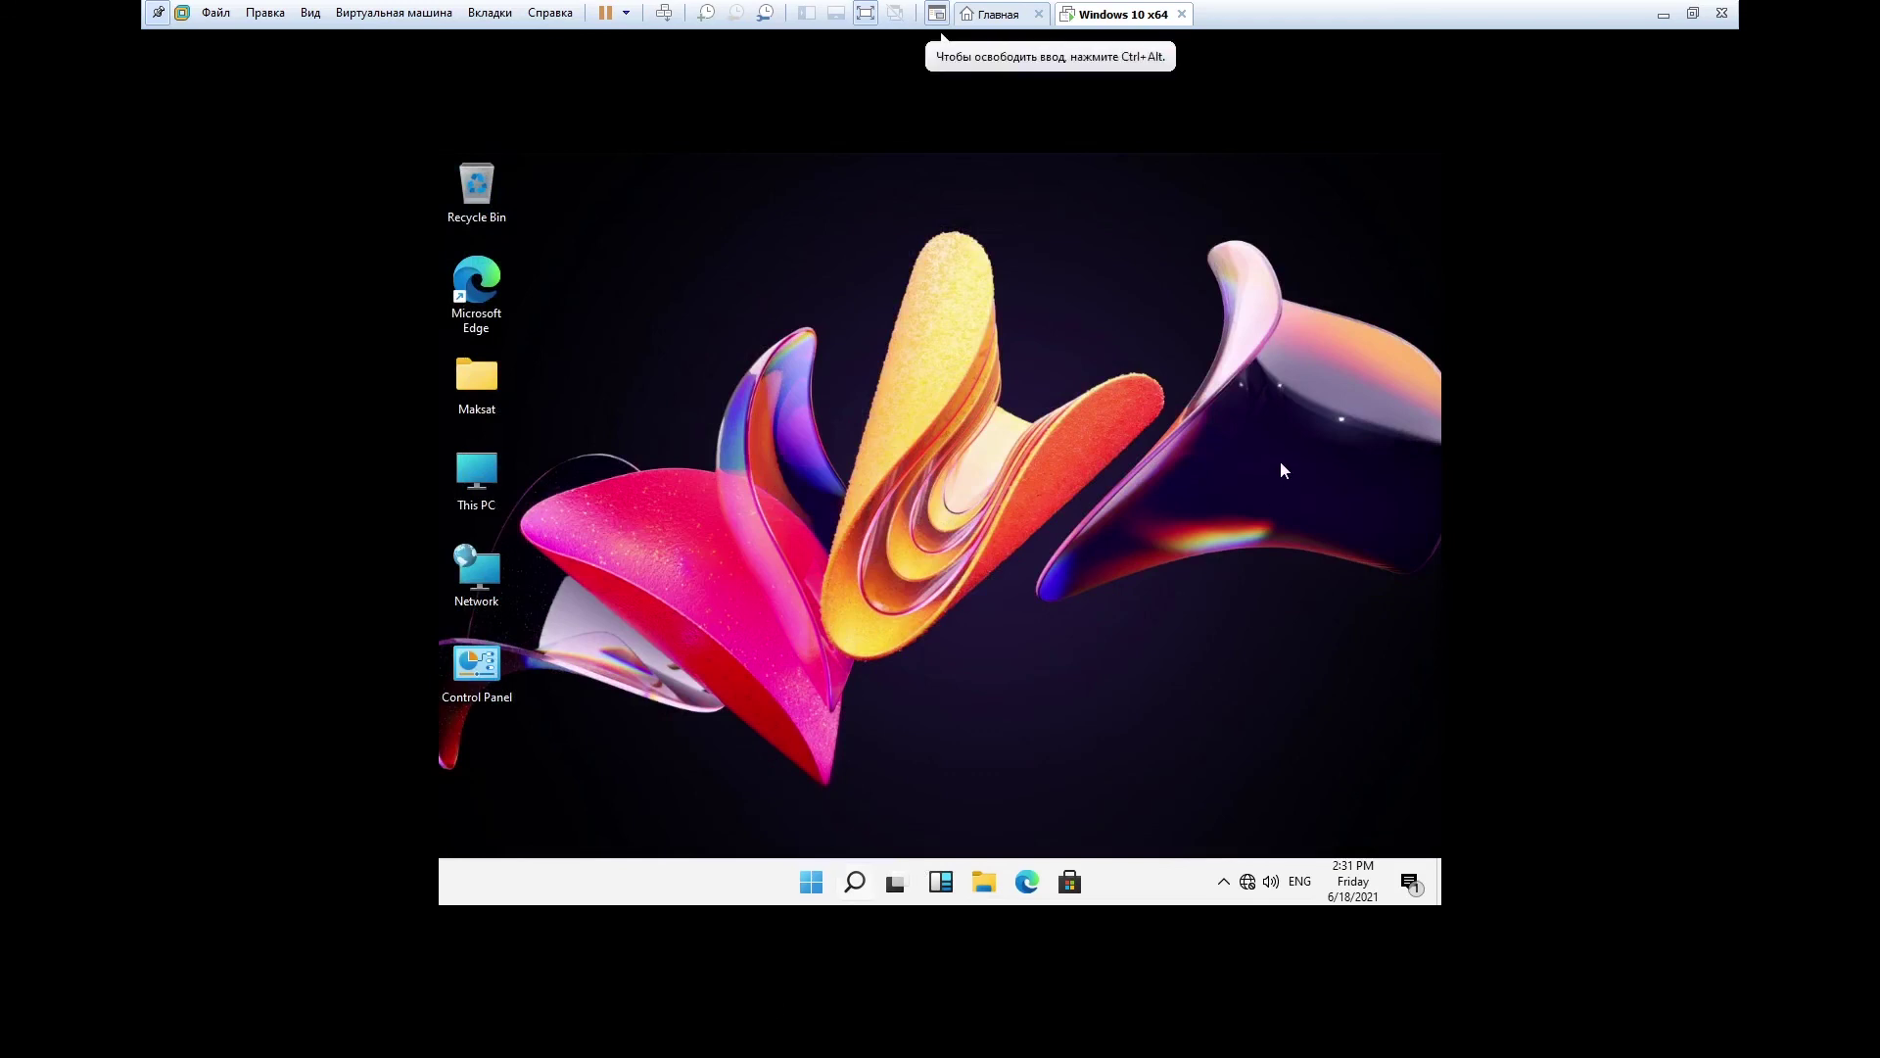
Take the virtual machine out of full-screen mode and switch to OBS Studio on the host computer
key("ctrl+alt")
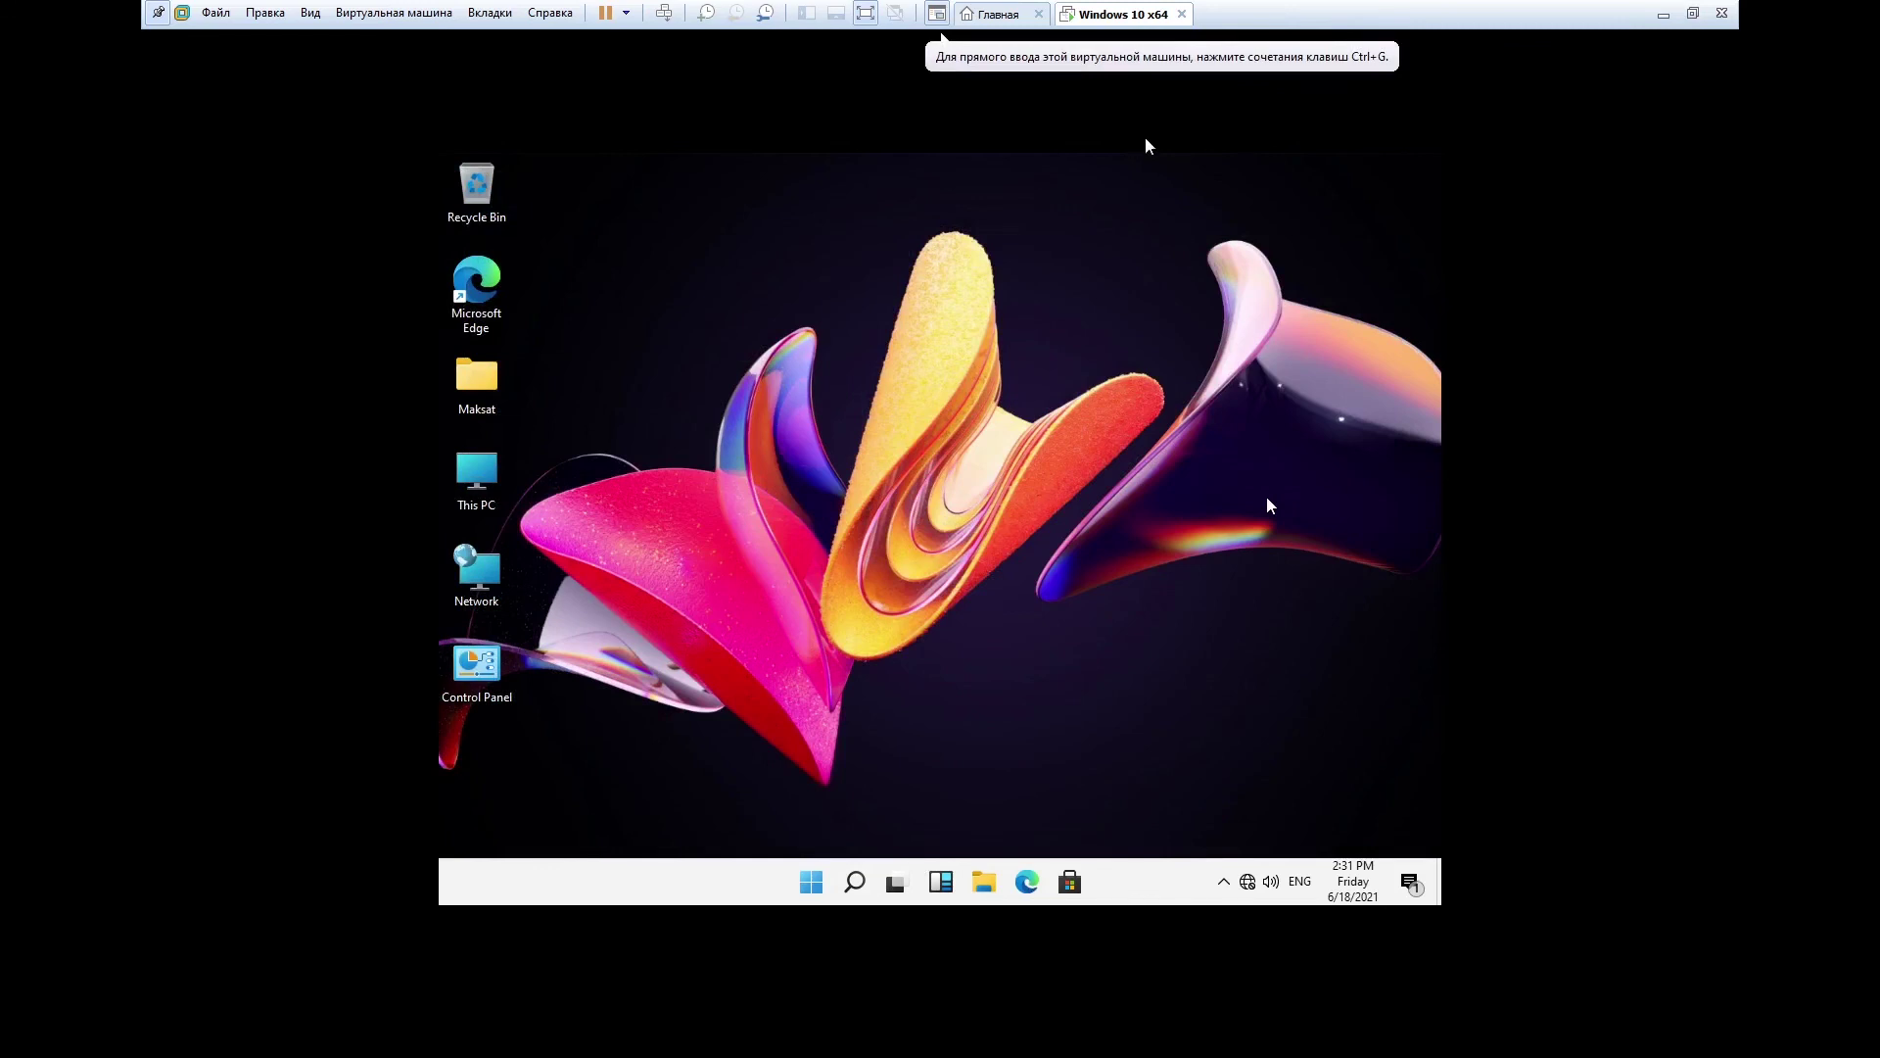
left_click(942, 536)
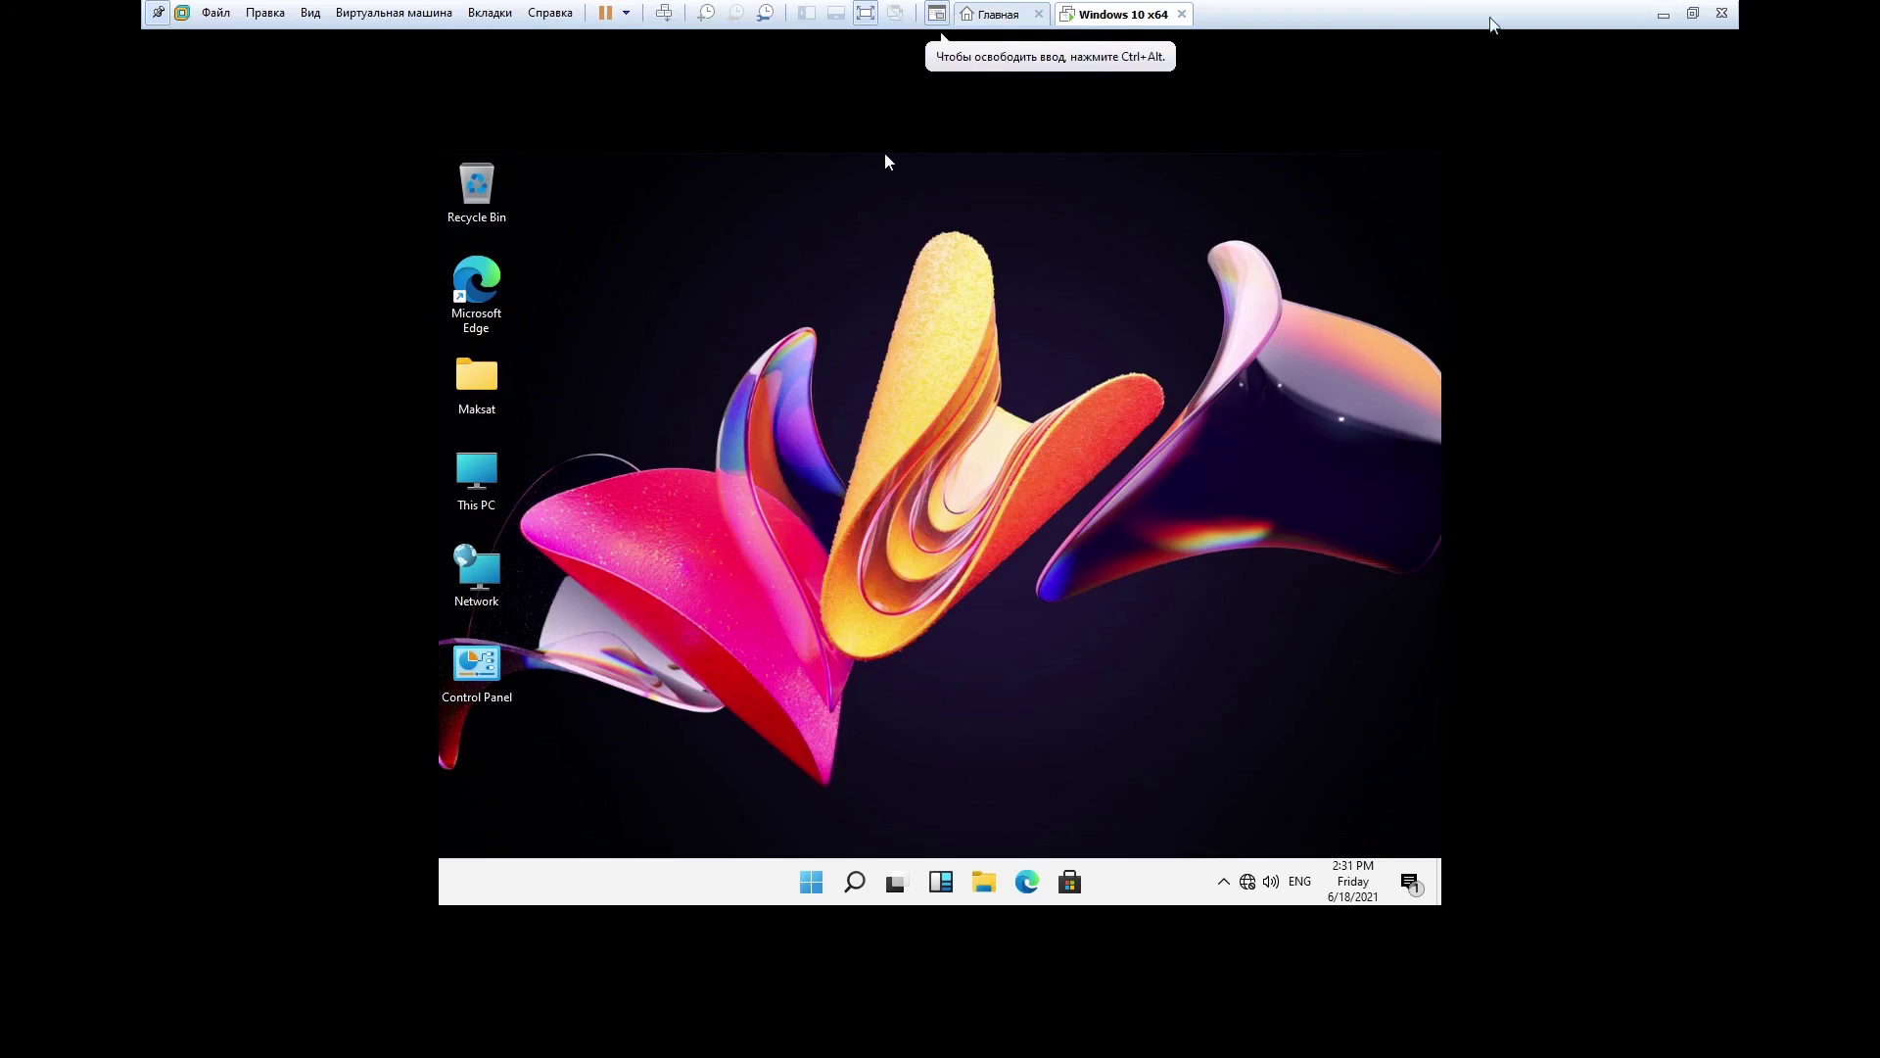
key("ctrl+alt+Return")
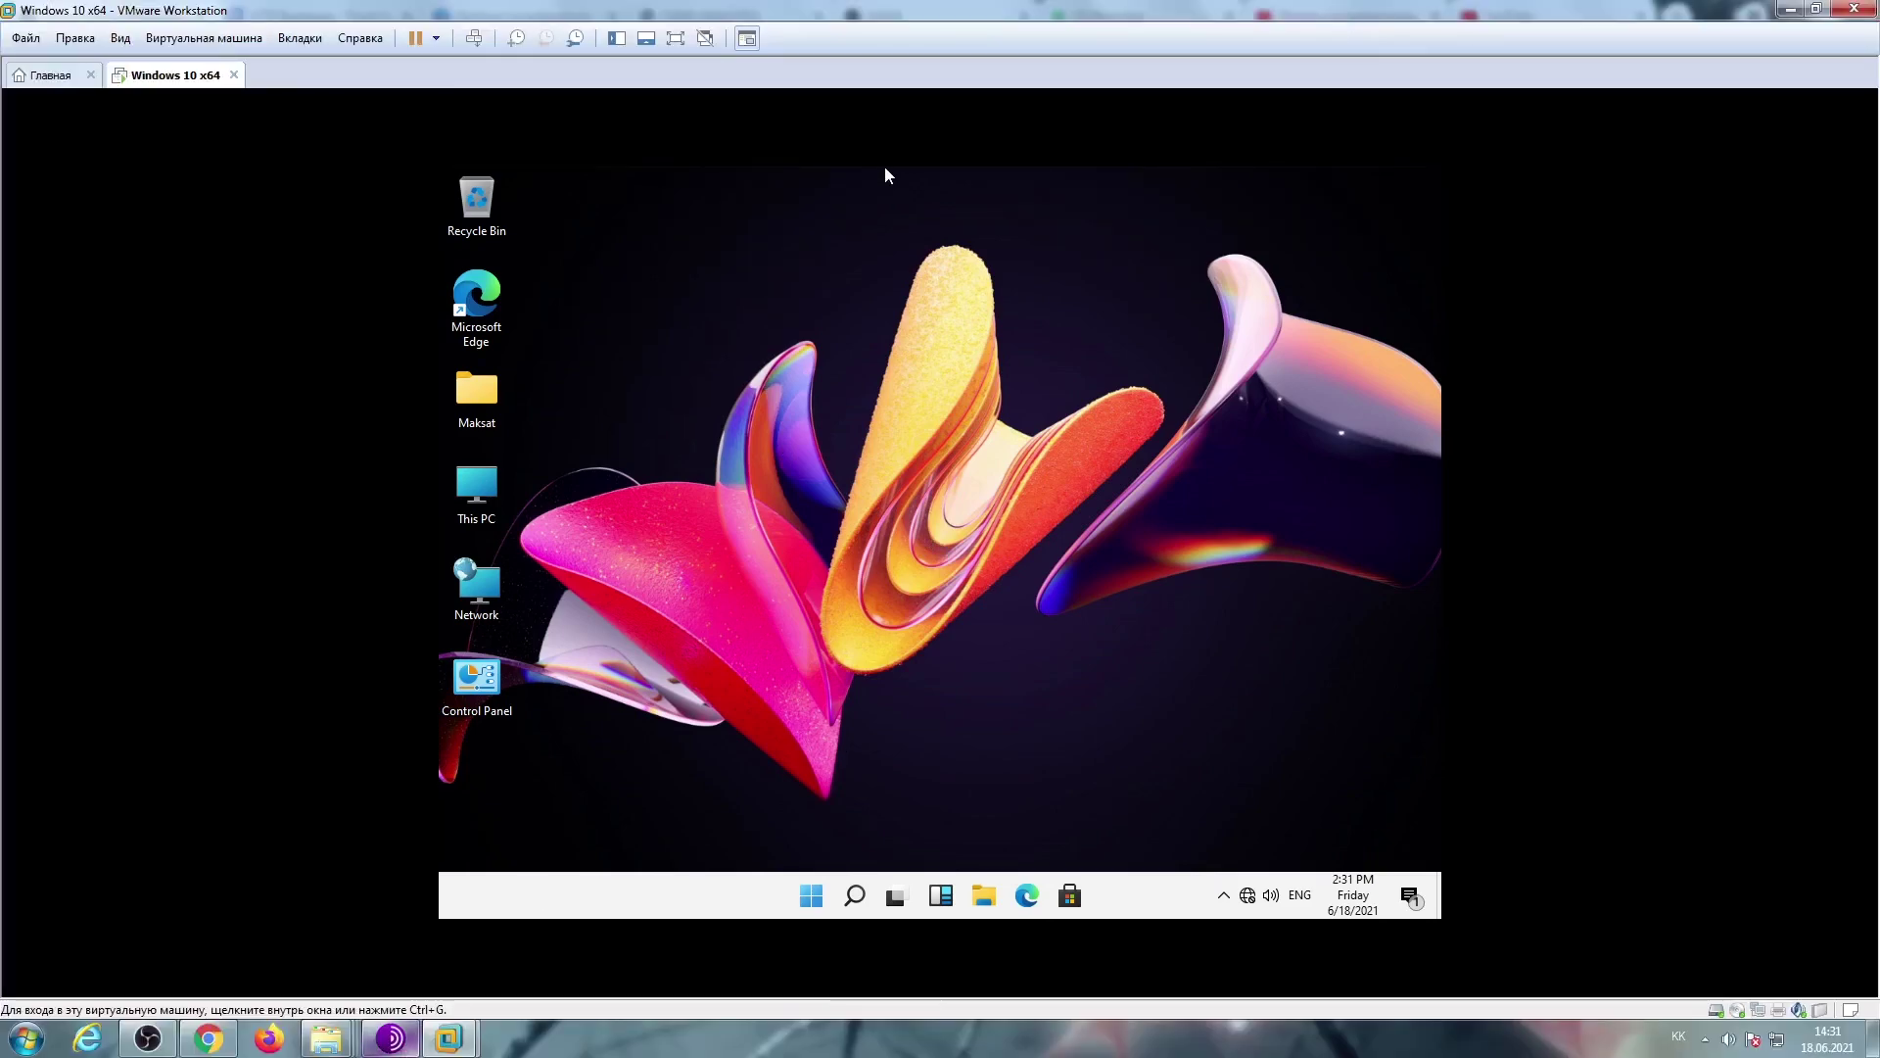
left_click(147, 1038)
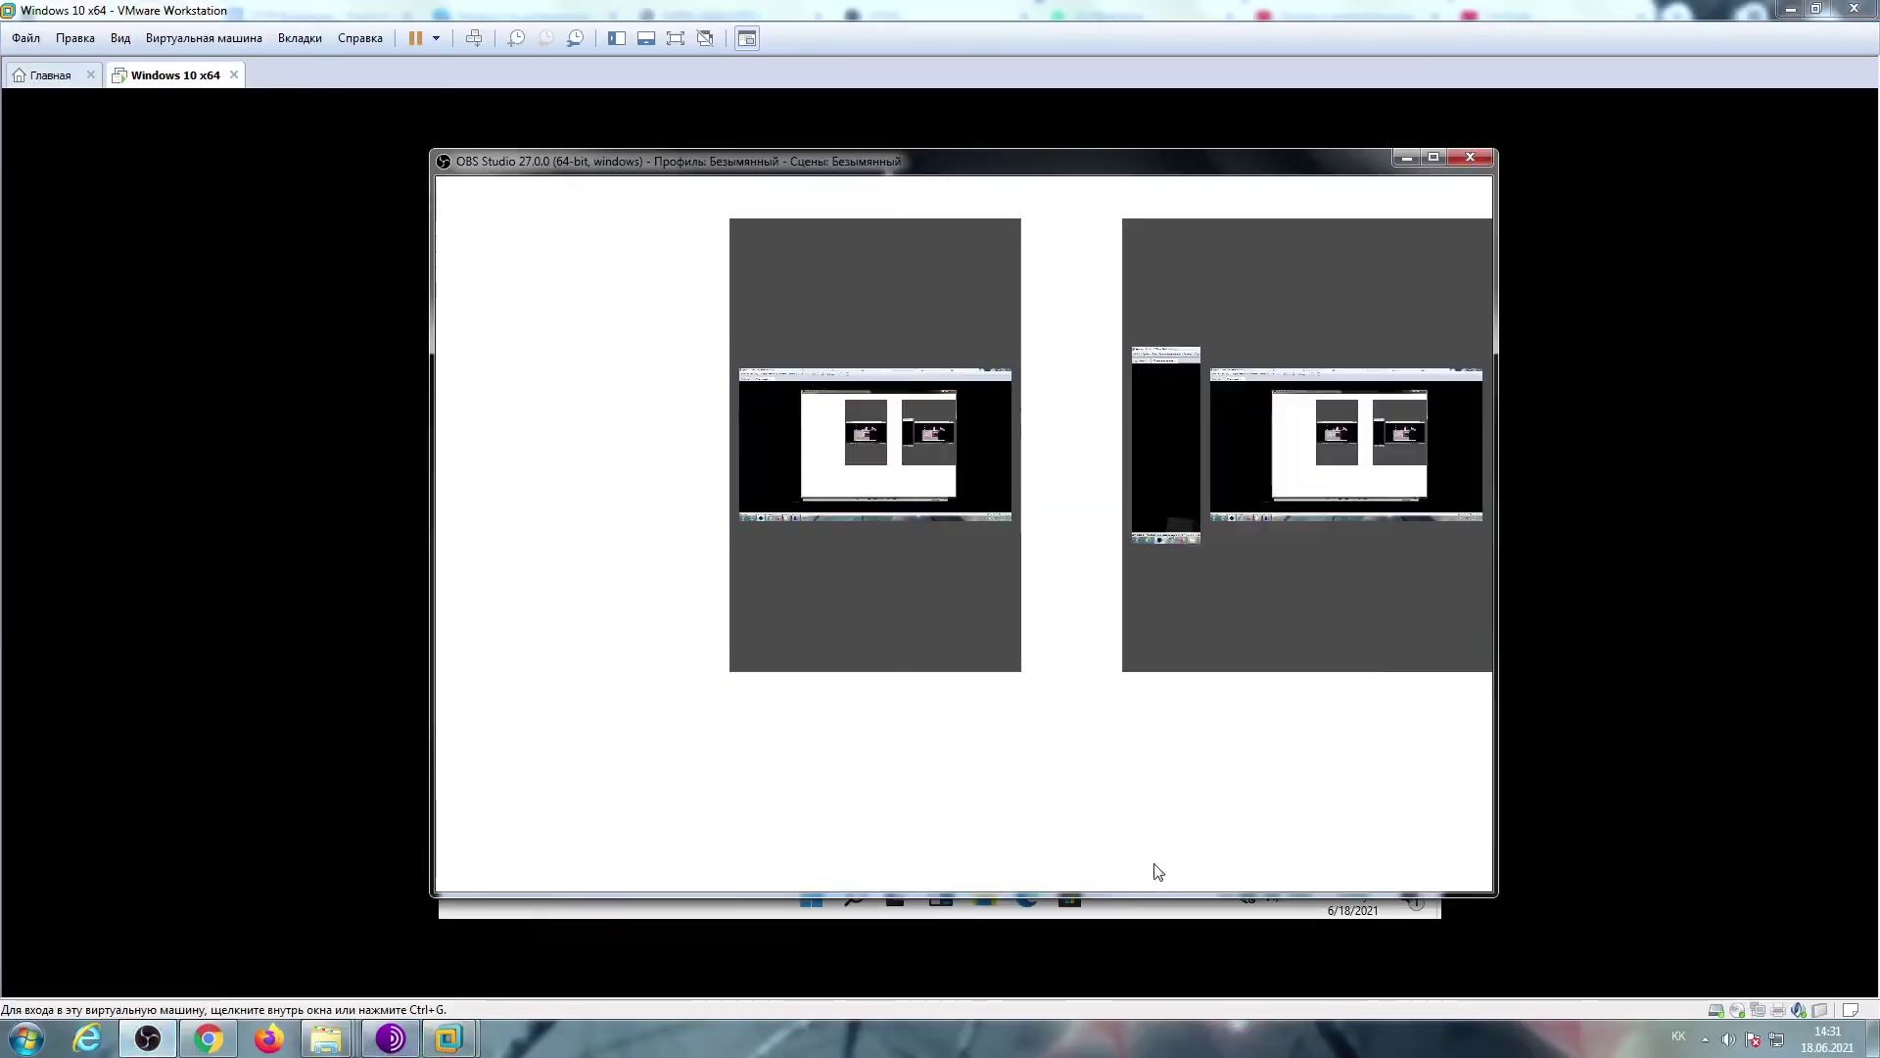